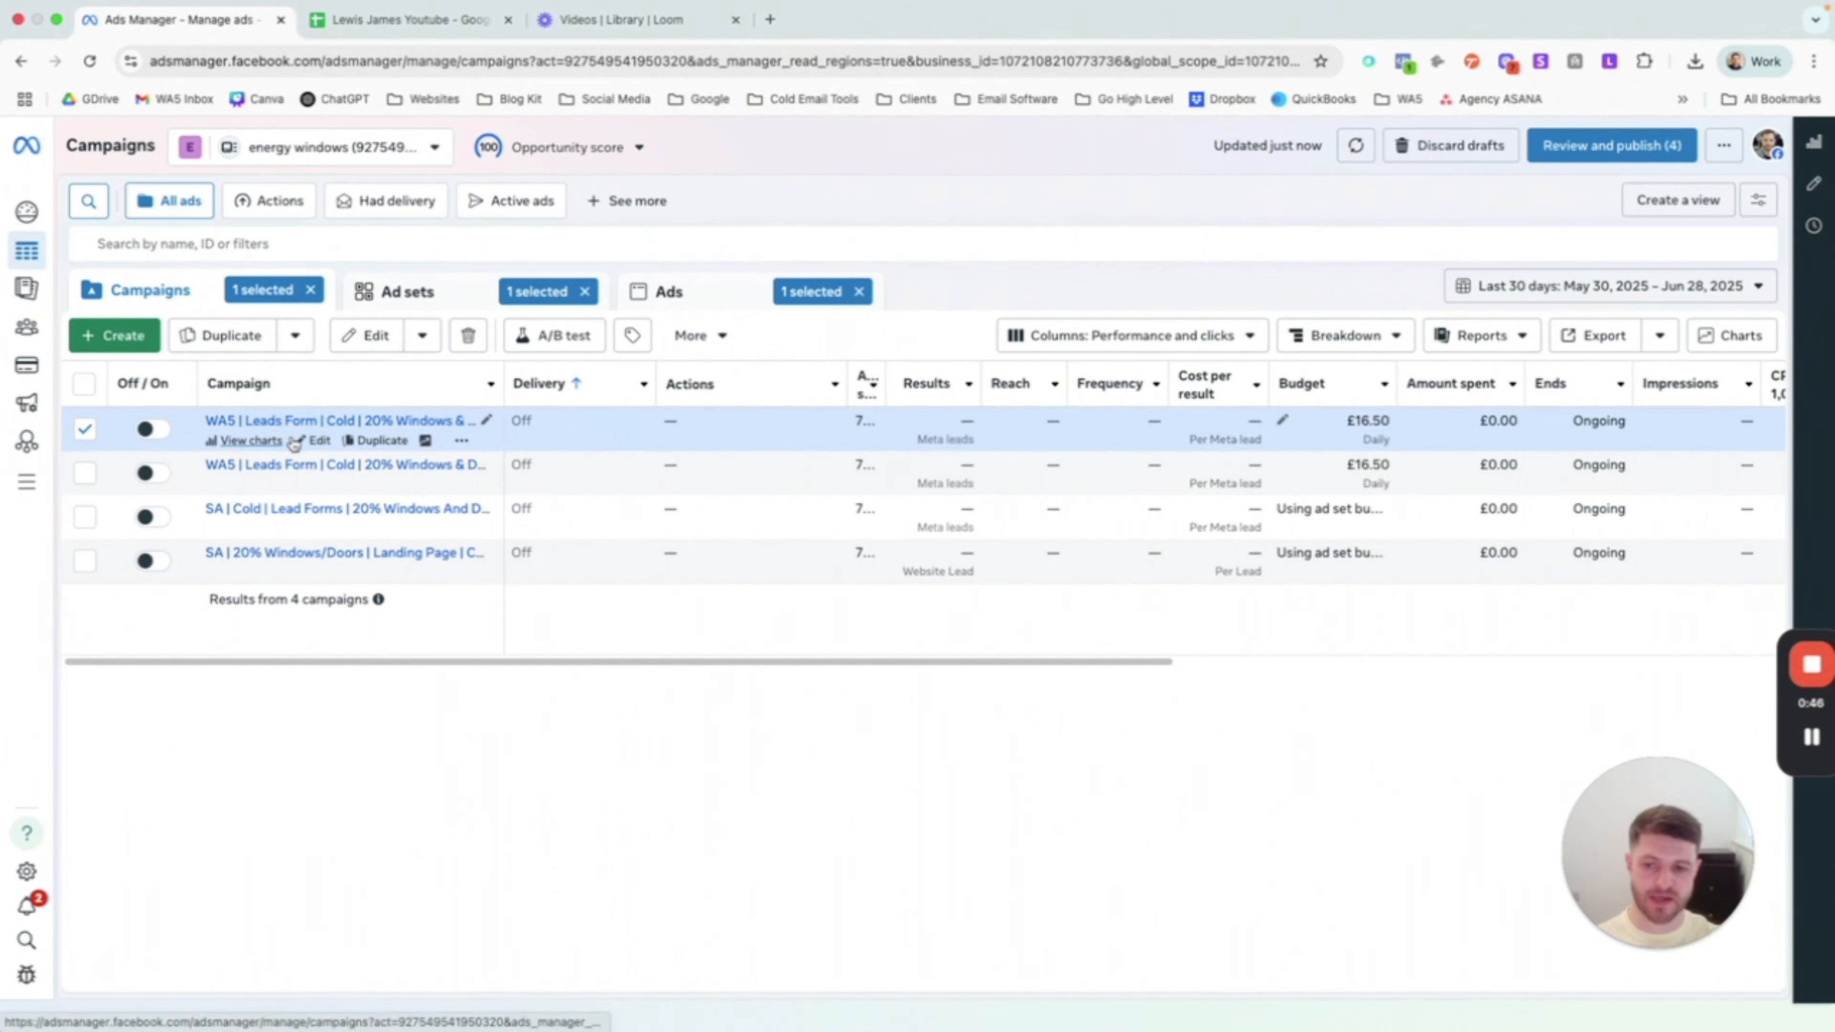
Step: Open the first WA5 leads form campaign for editing and go to its ad "Ad 8 - Video 2 - Door Fit - Hook 2"
click(318, 441)
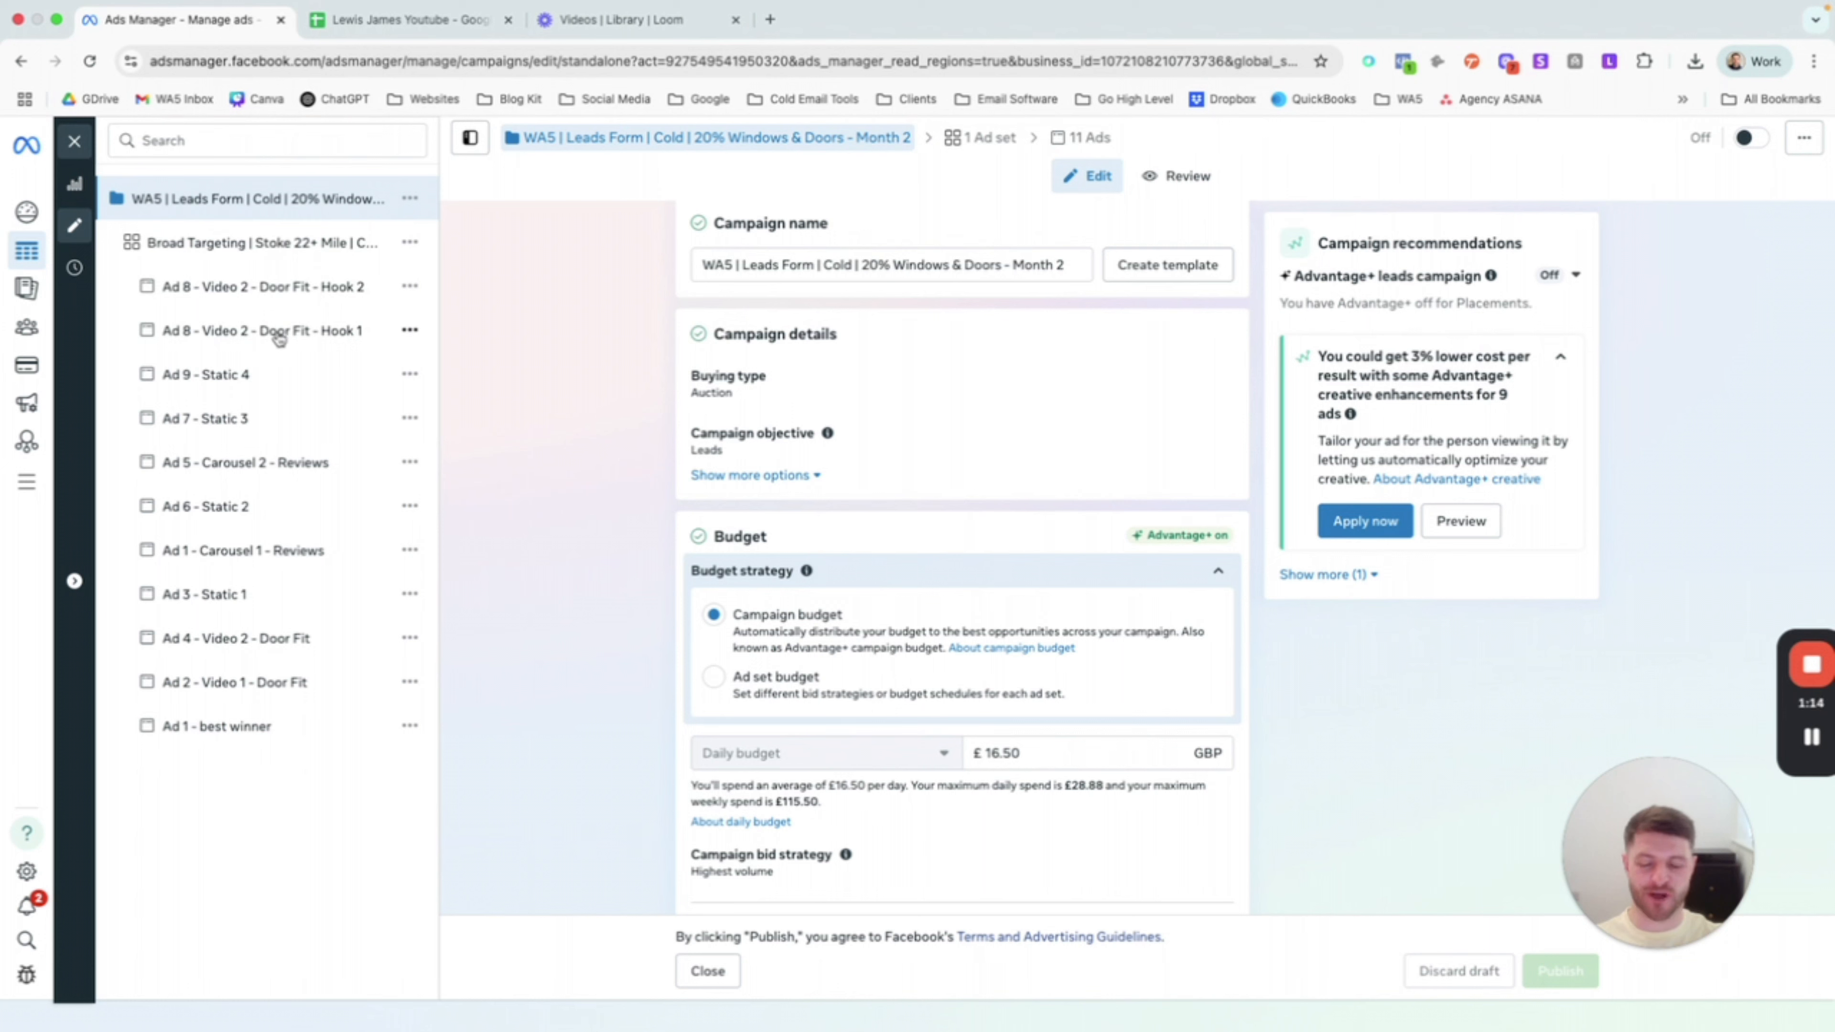
click(246, 293)
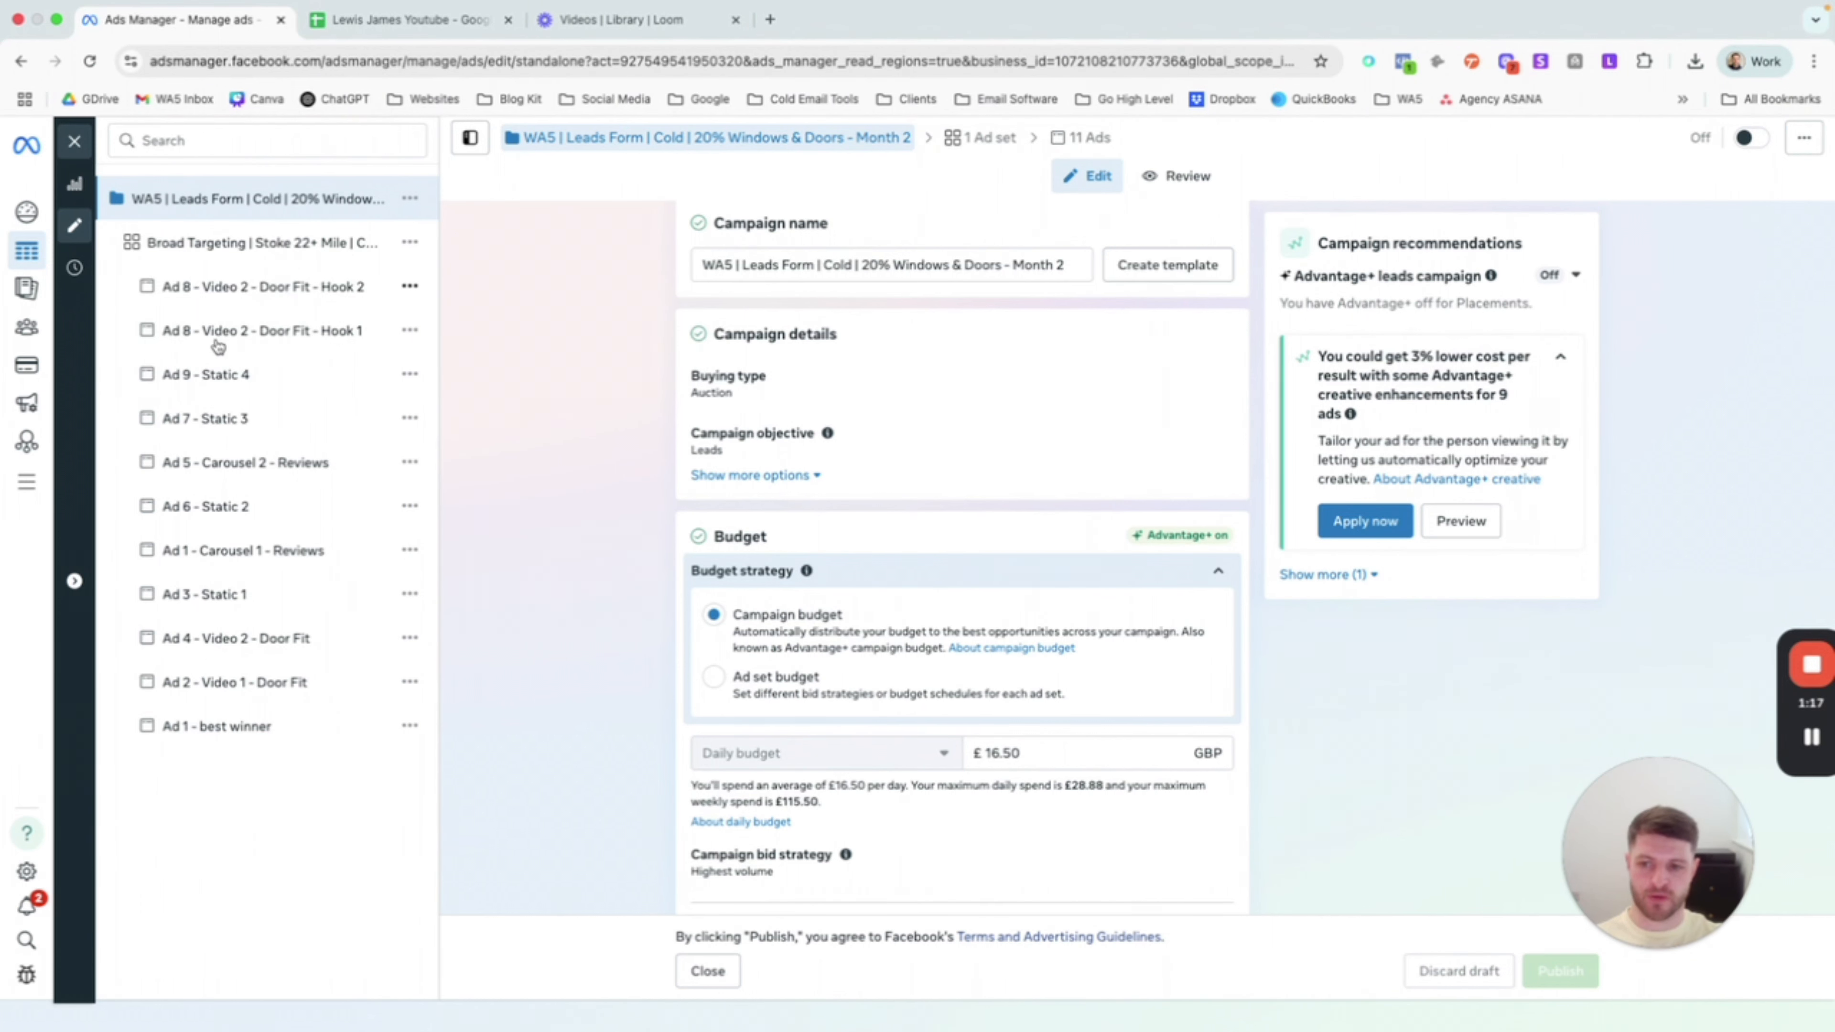
click(189, 296)
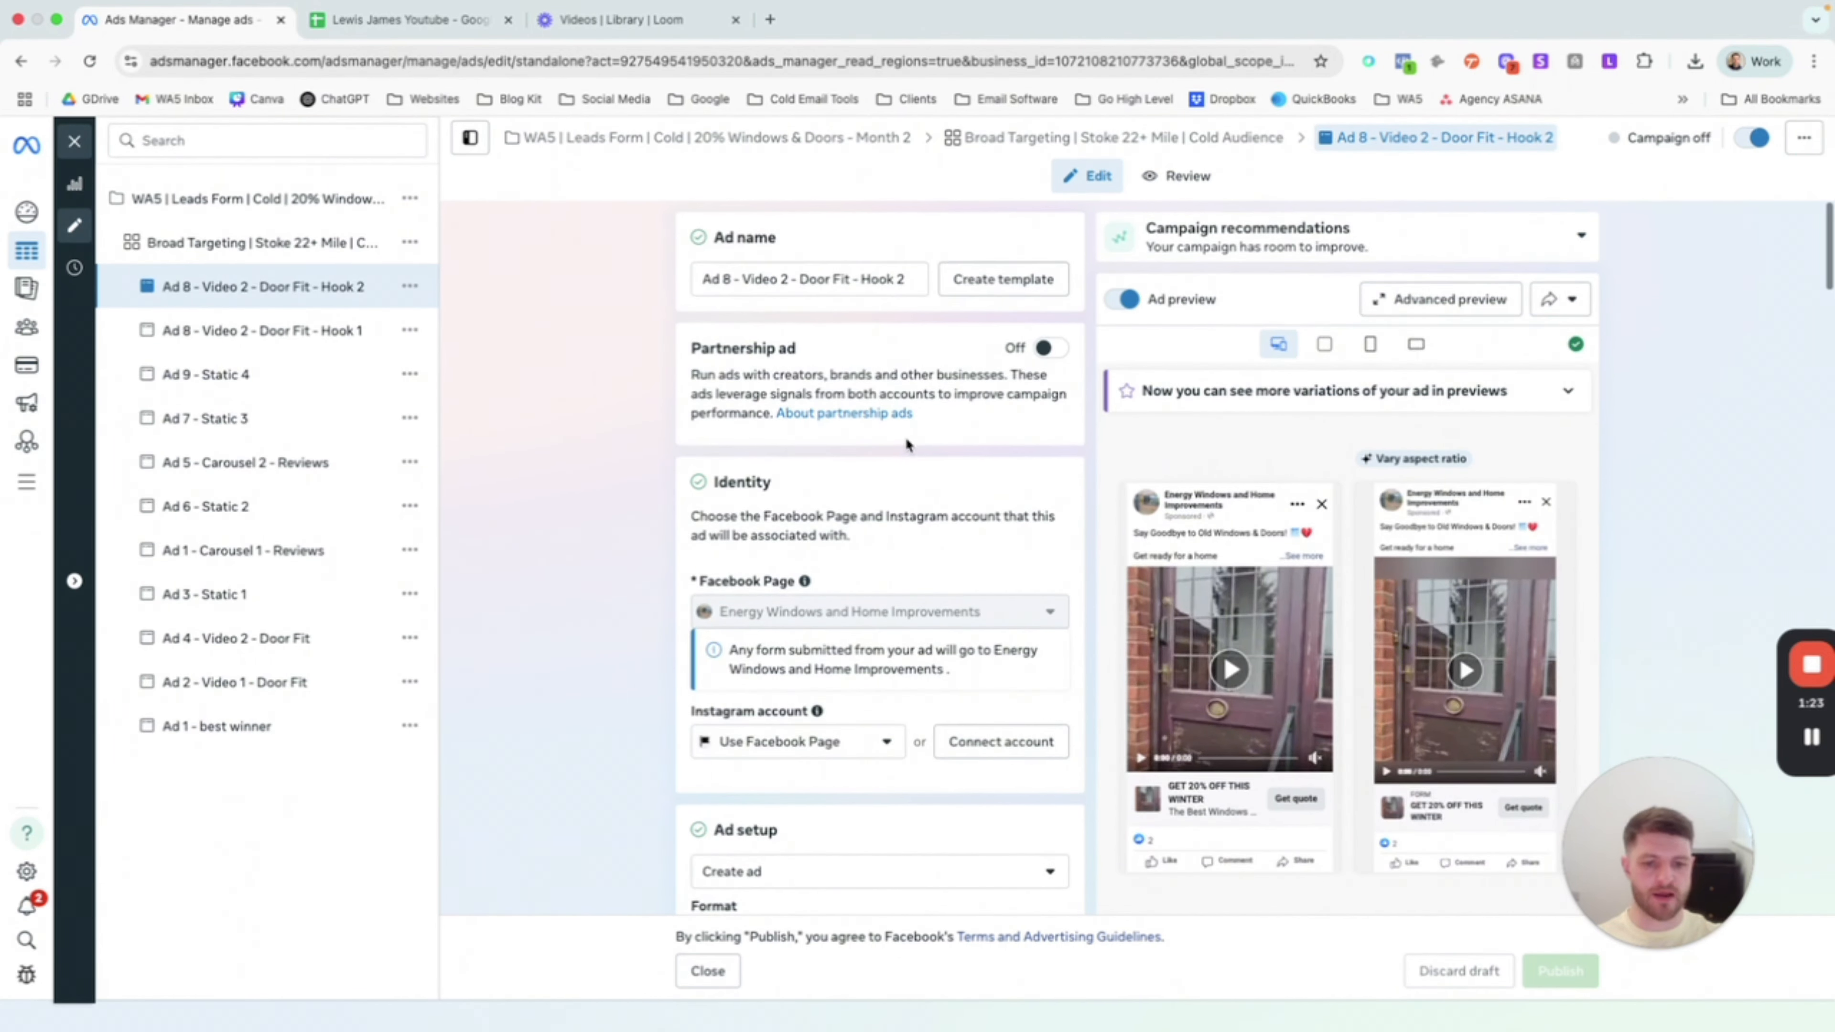
Step: Start creating a new instant form in the Destination section of the ad
scroll(906, 443, down, 3)
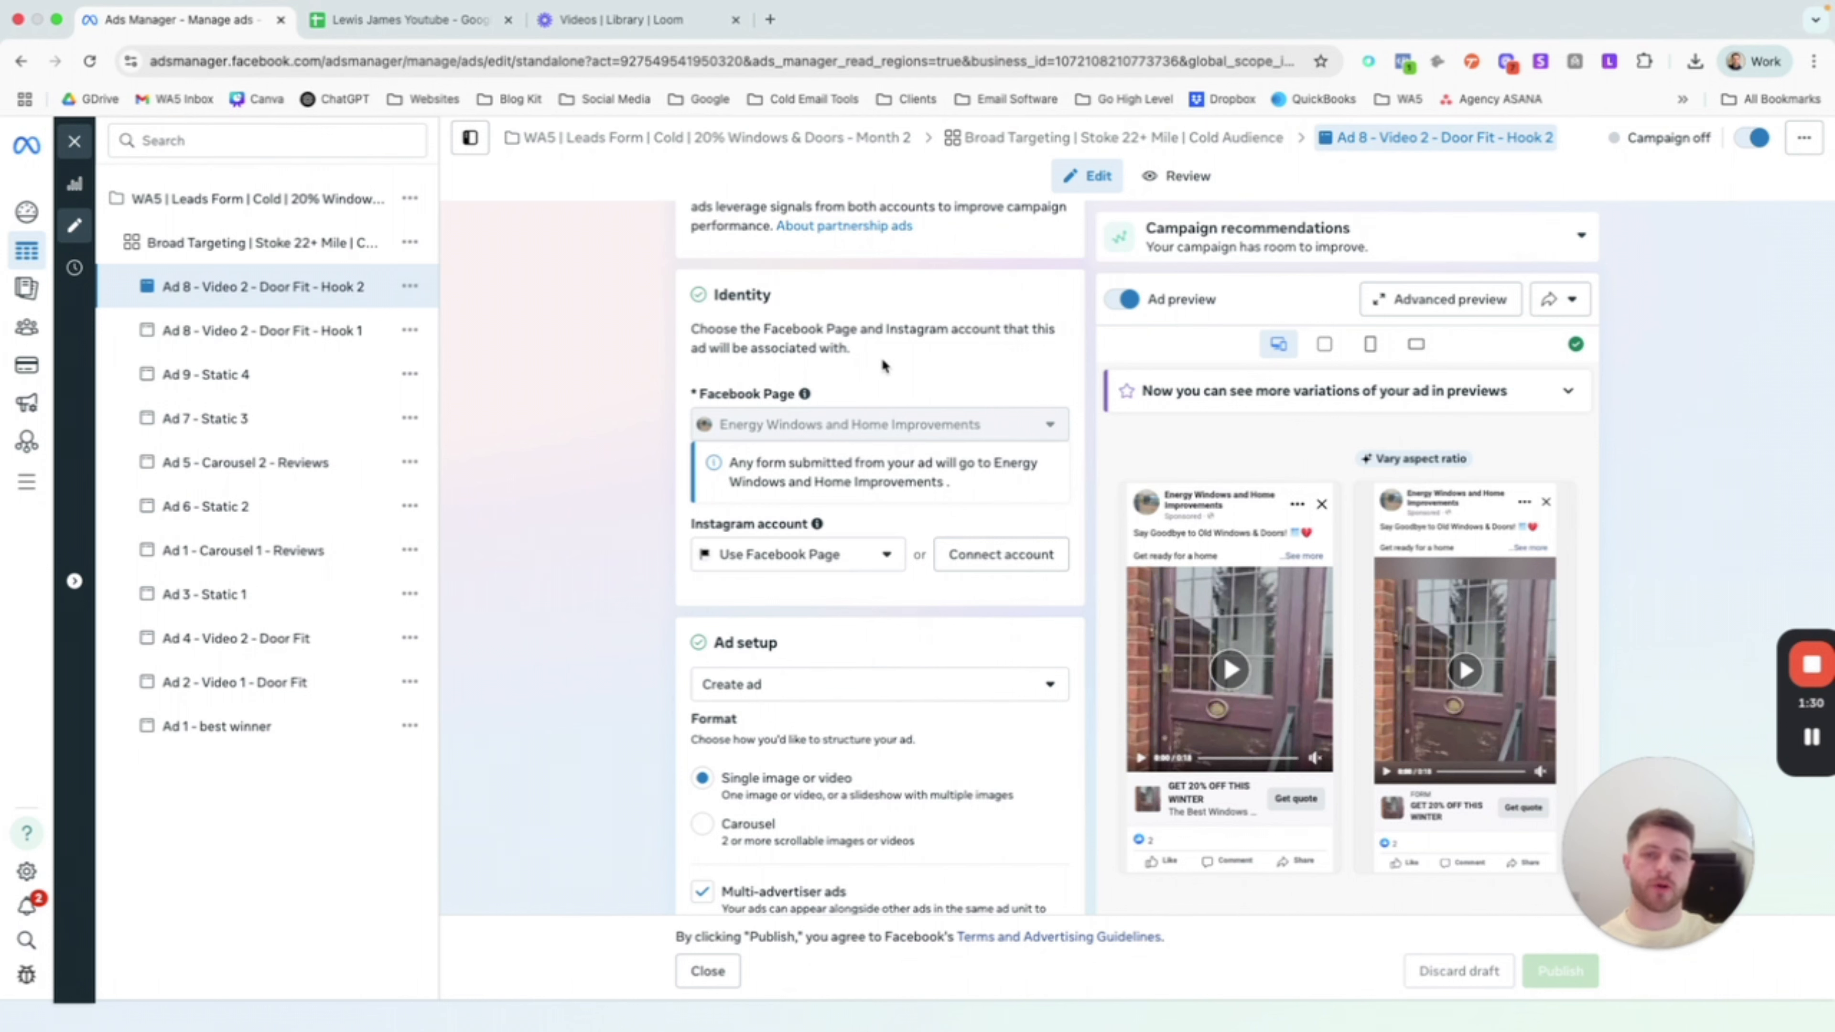
scroll(875, 350, down, 3)
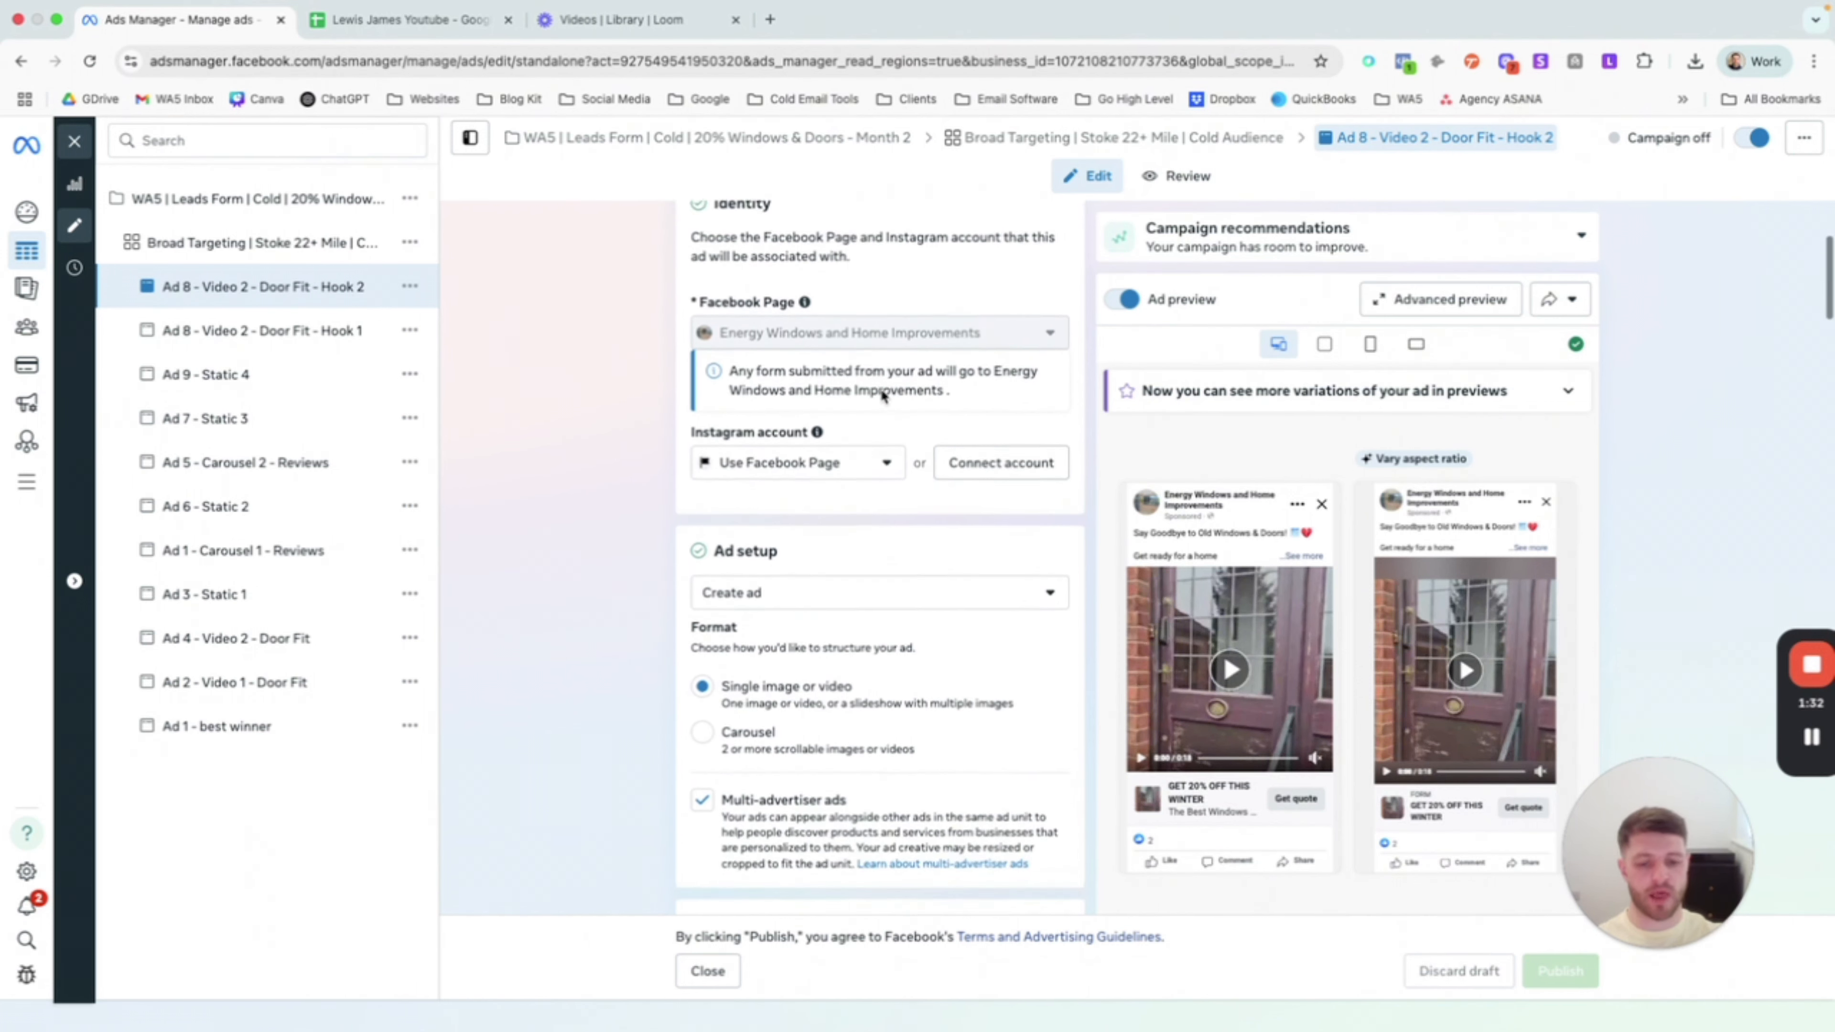
scroll(883, 396, up, 6)
scroll(883, 396, down, 12)
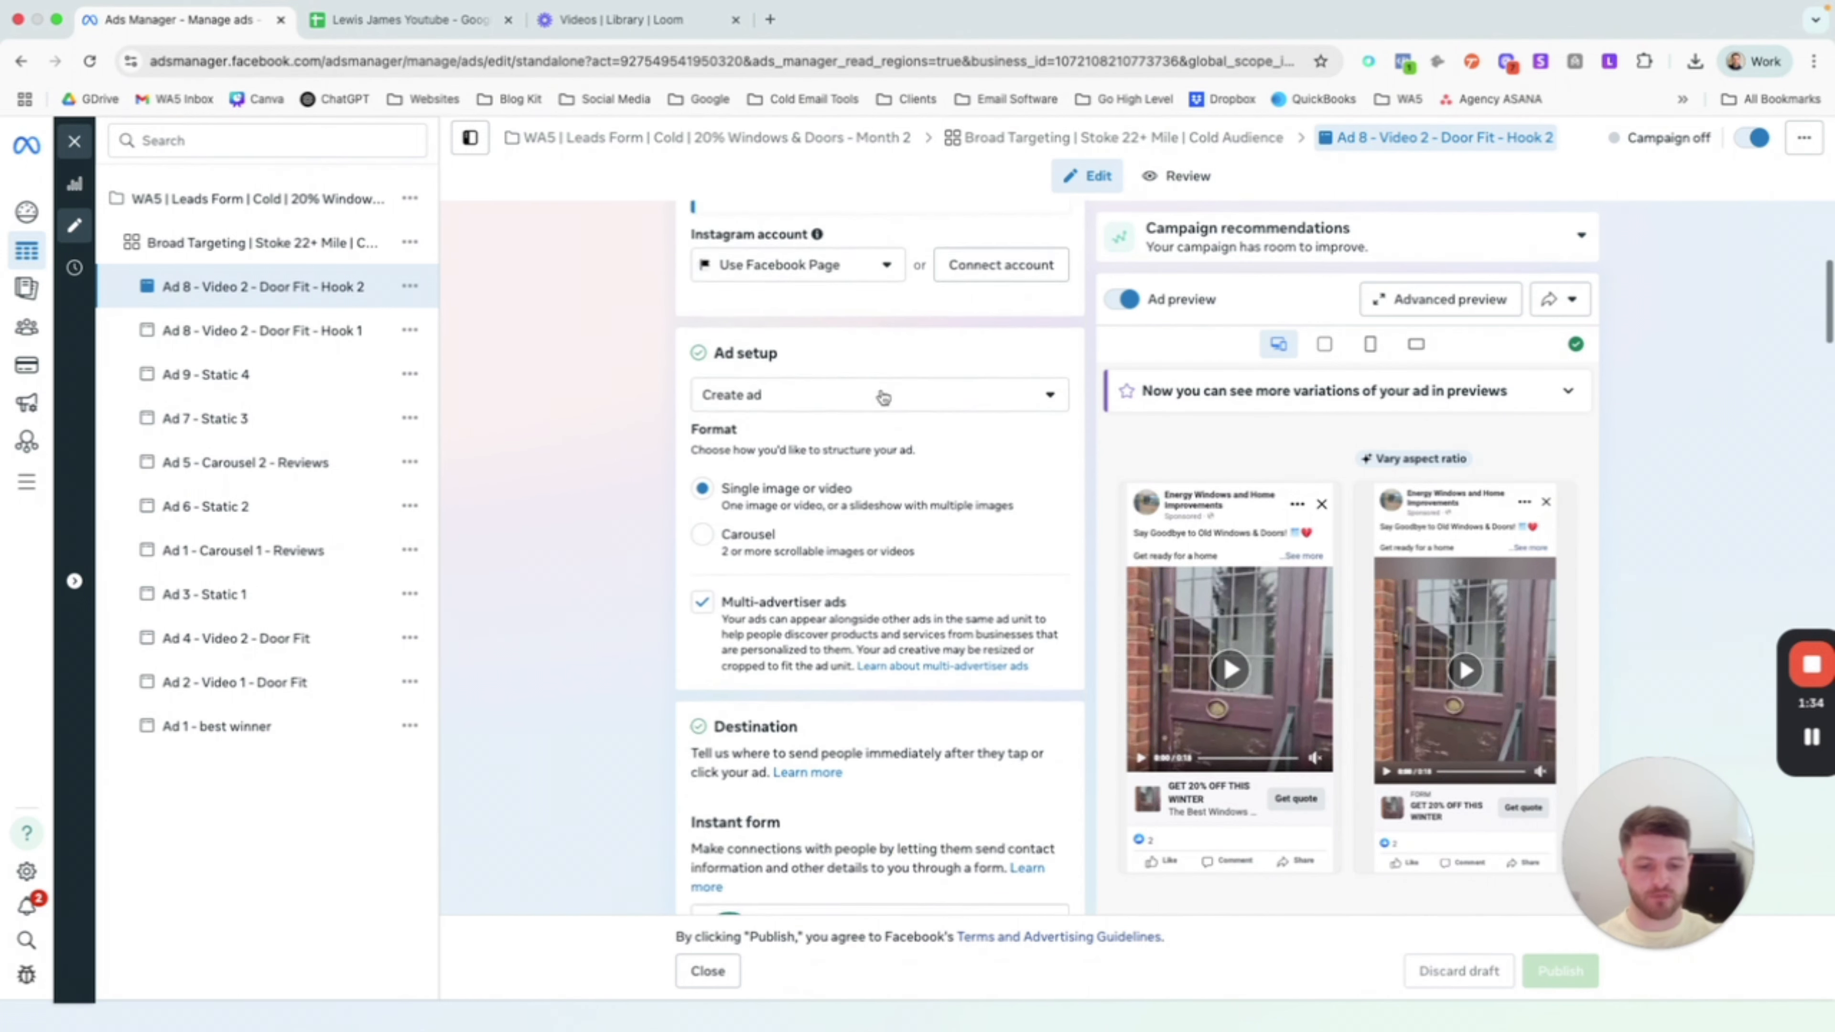
scroll(883, 396, down, 4)
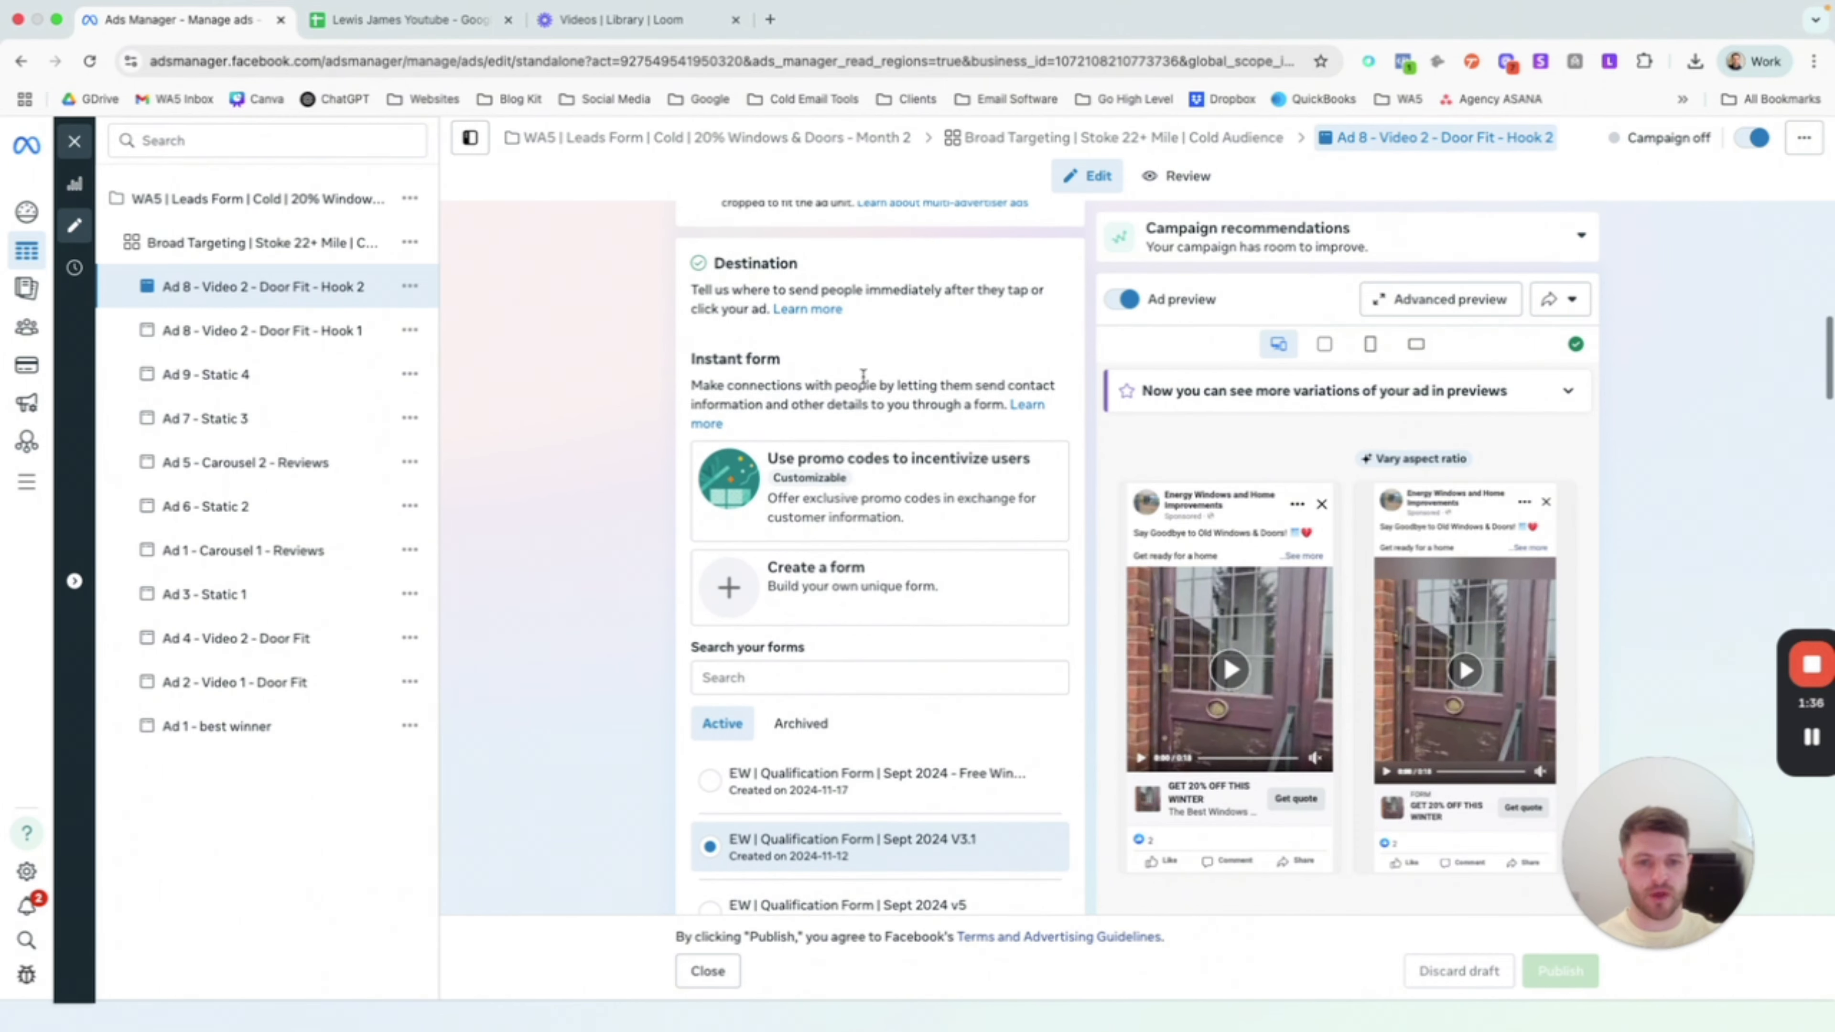
drag(687, 359, 819, 360)
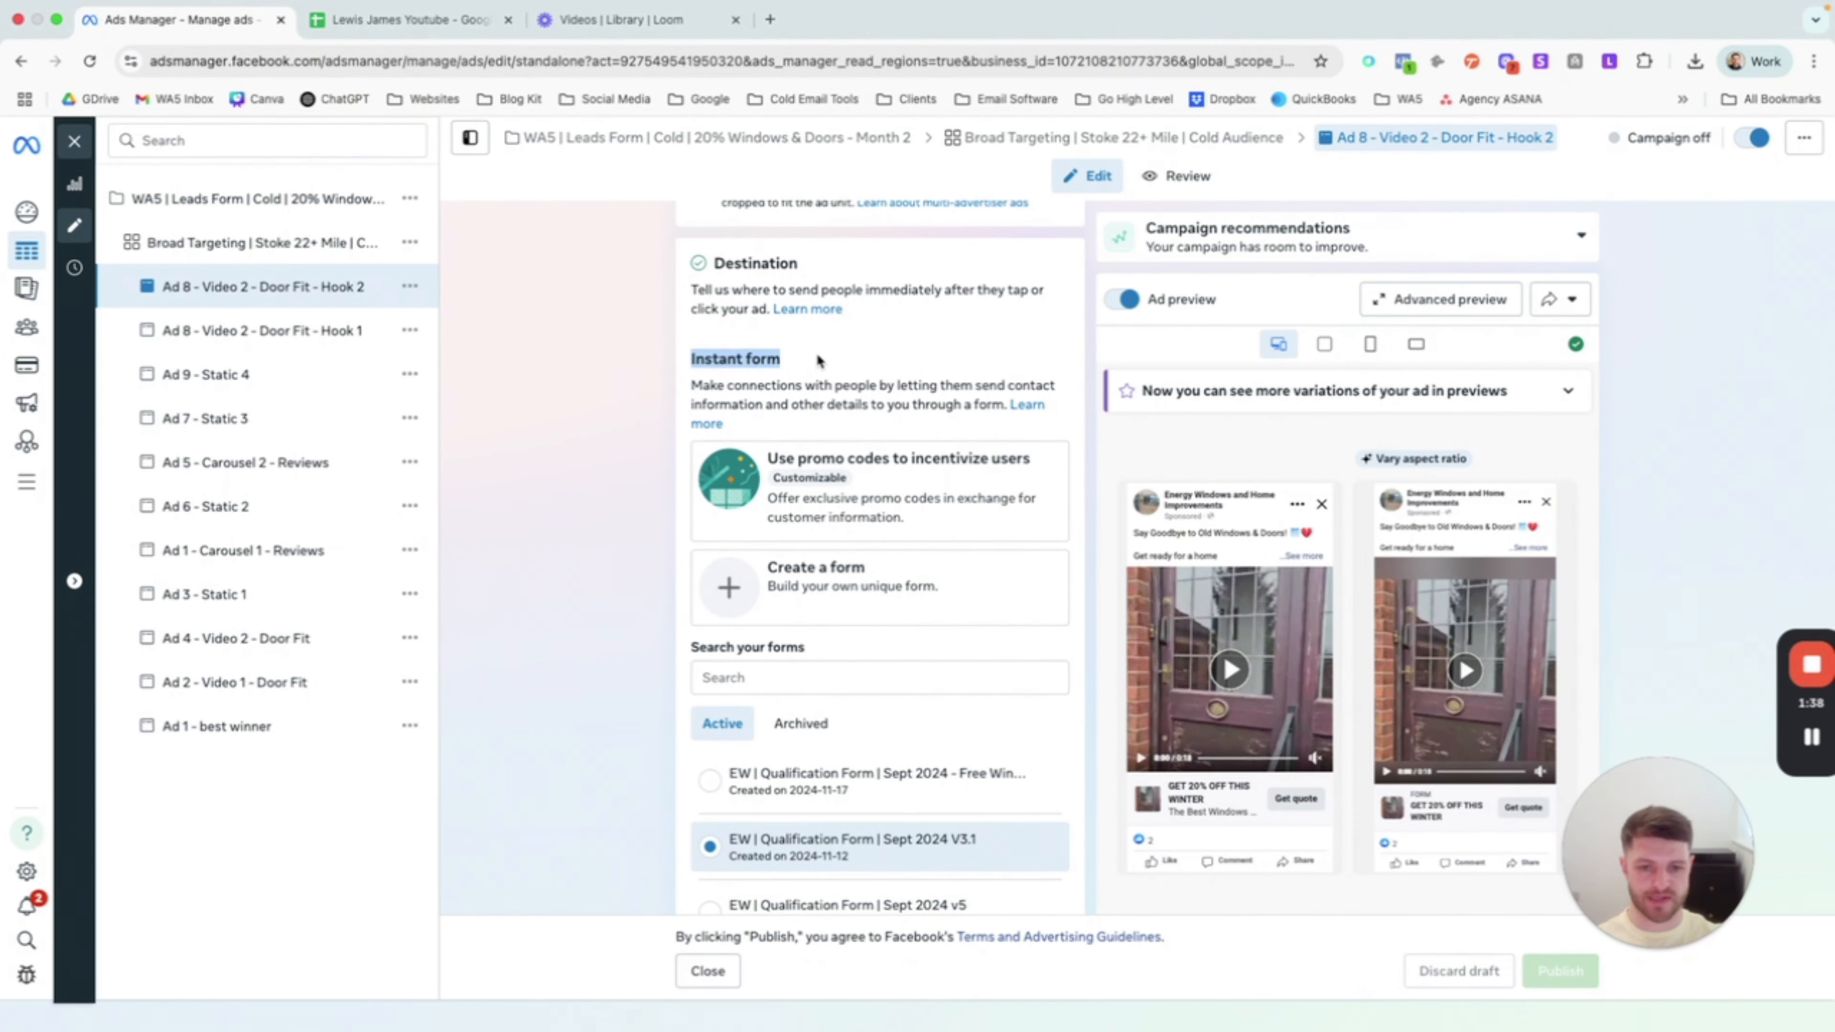
click(797, 597)
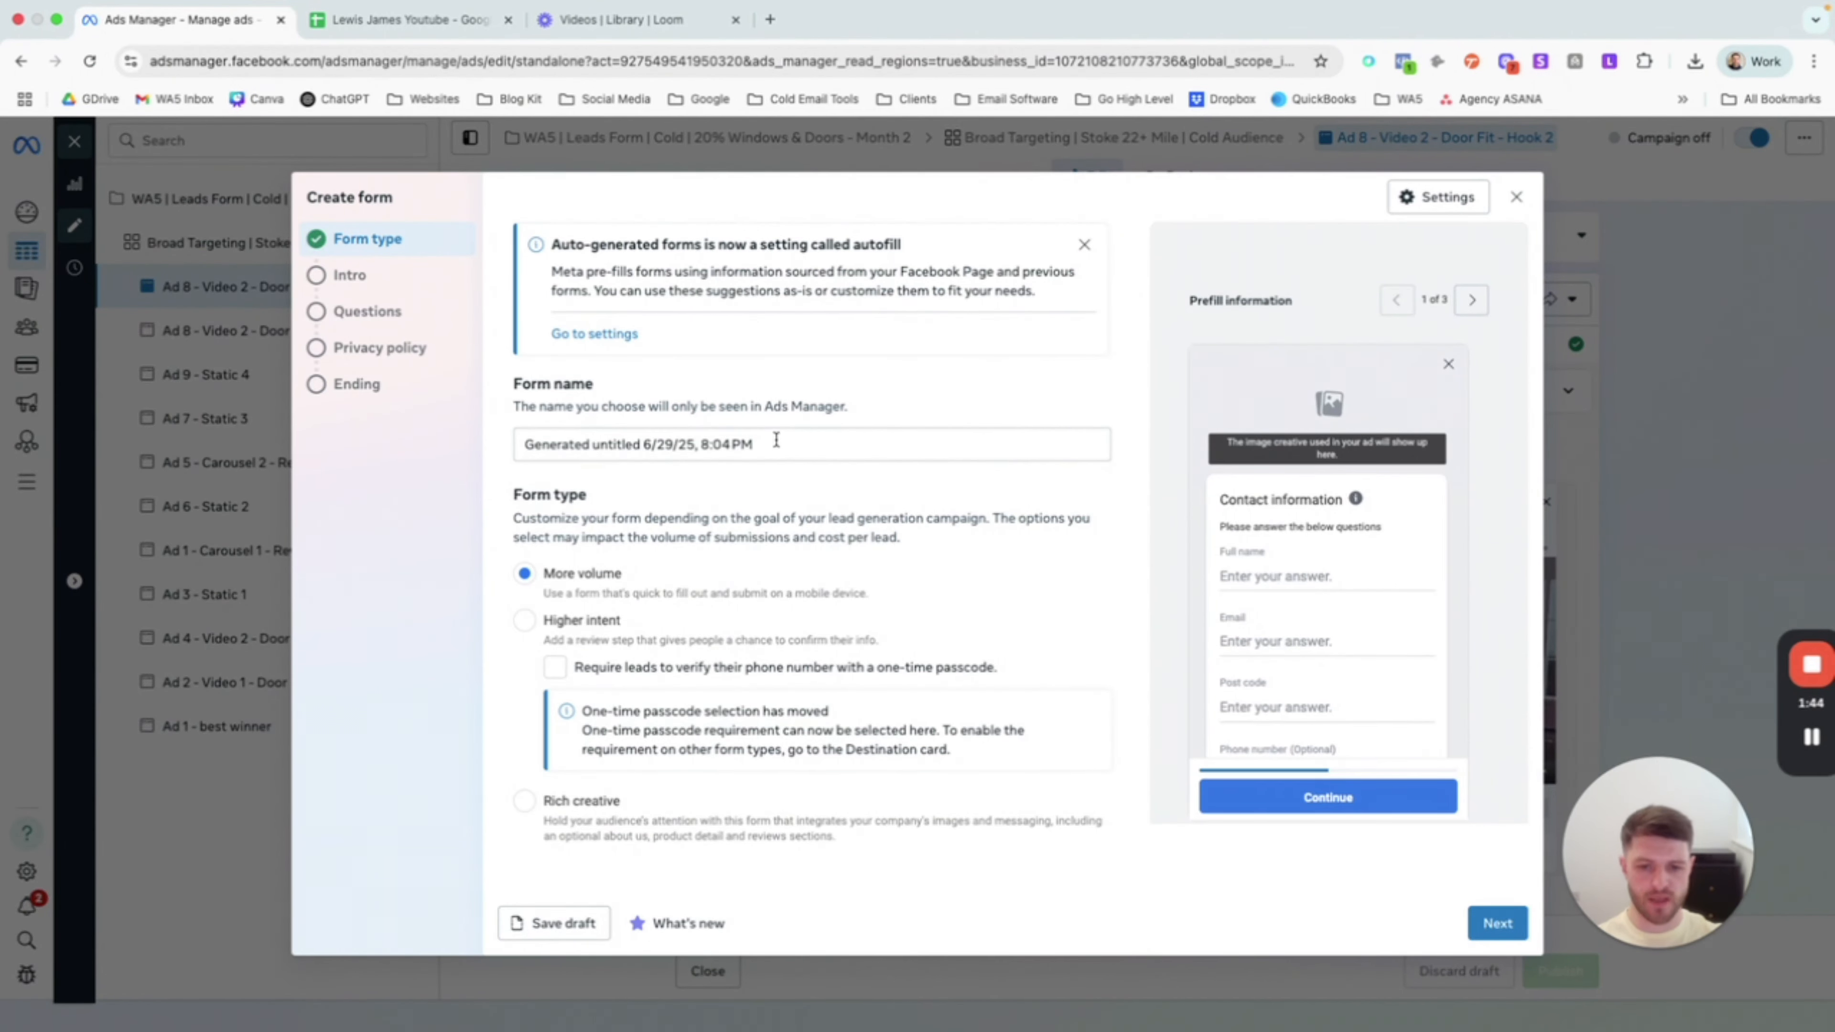
Step: Name the new form "EW | Lead Form | June 2025"
drag(768, 443, 498, 453)
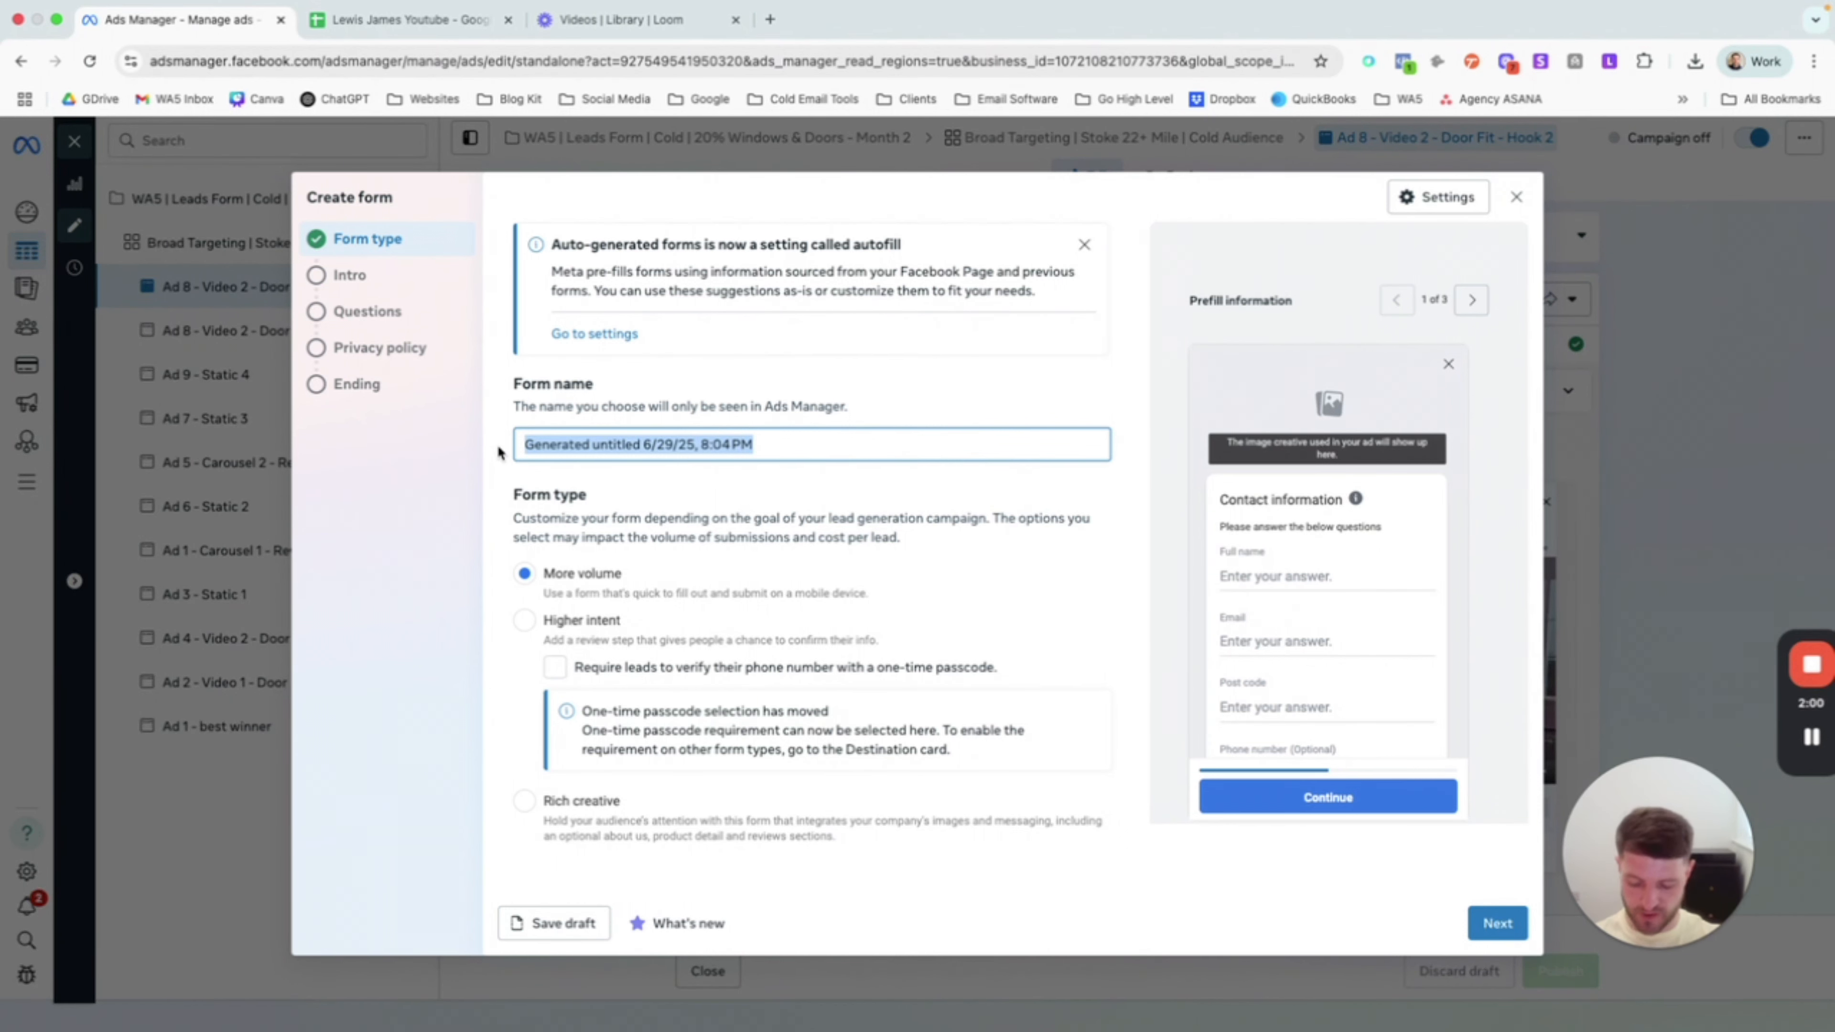
text(EW |)
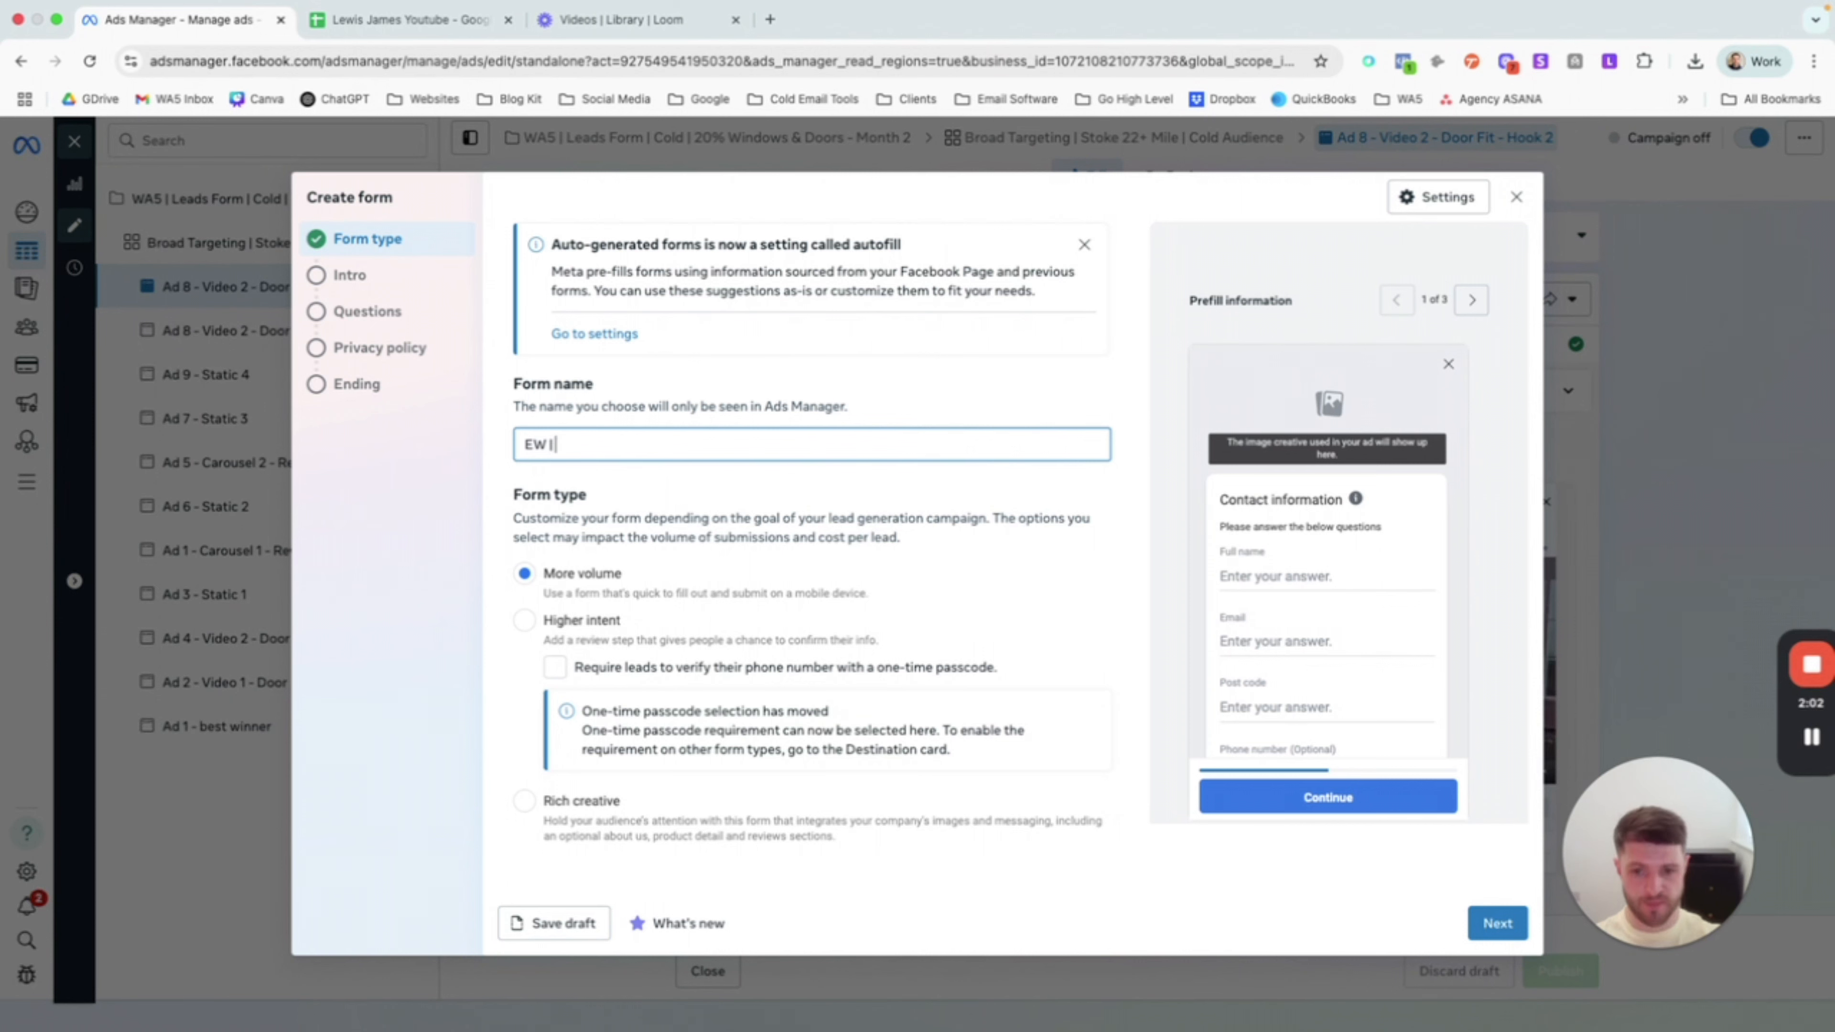
text( Lead)
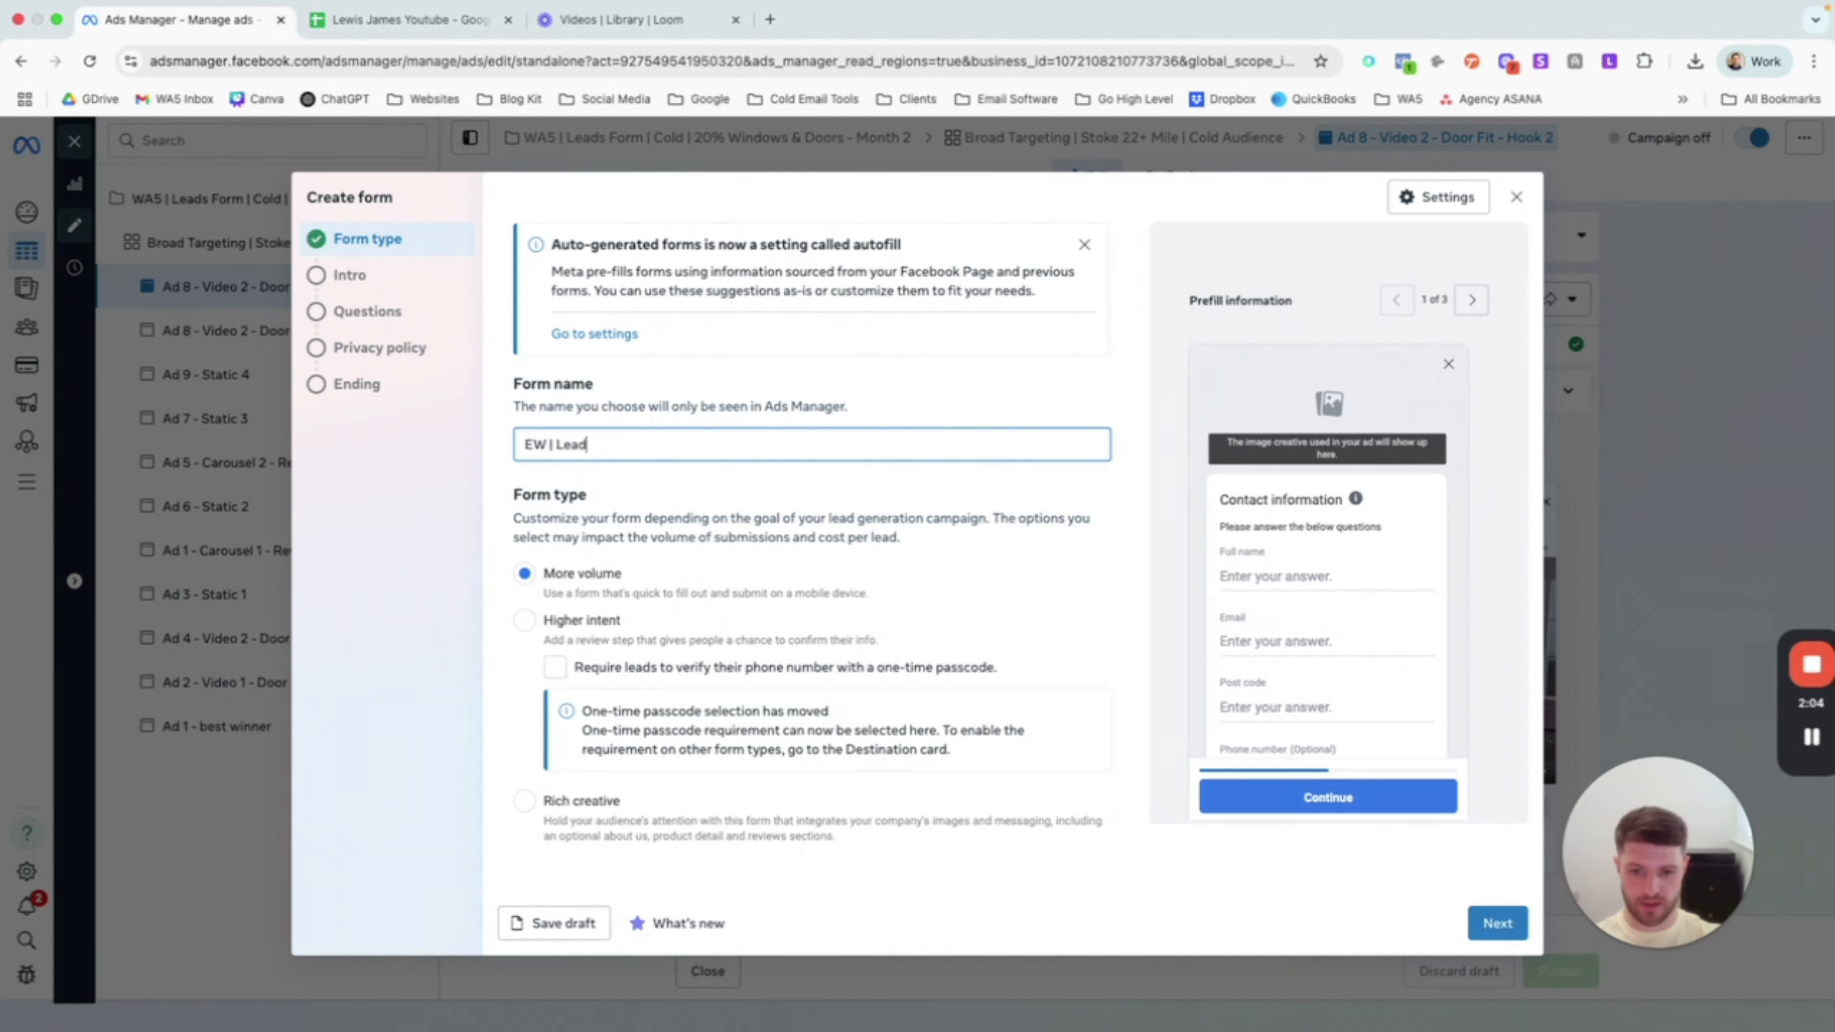
text( Form |)
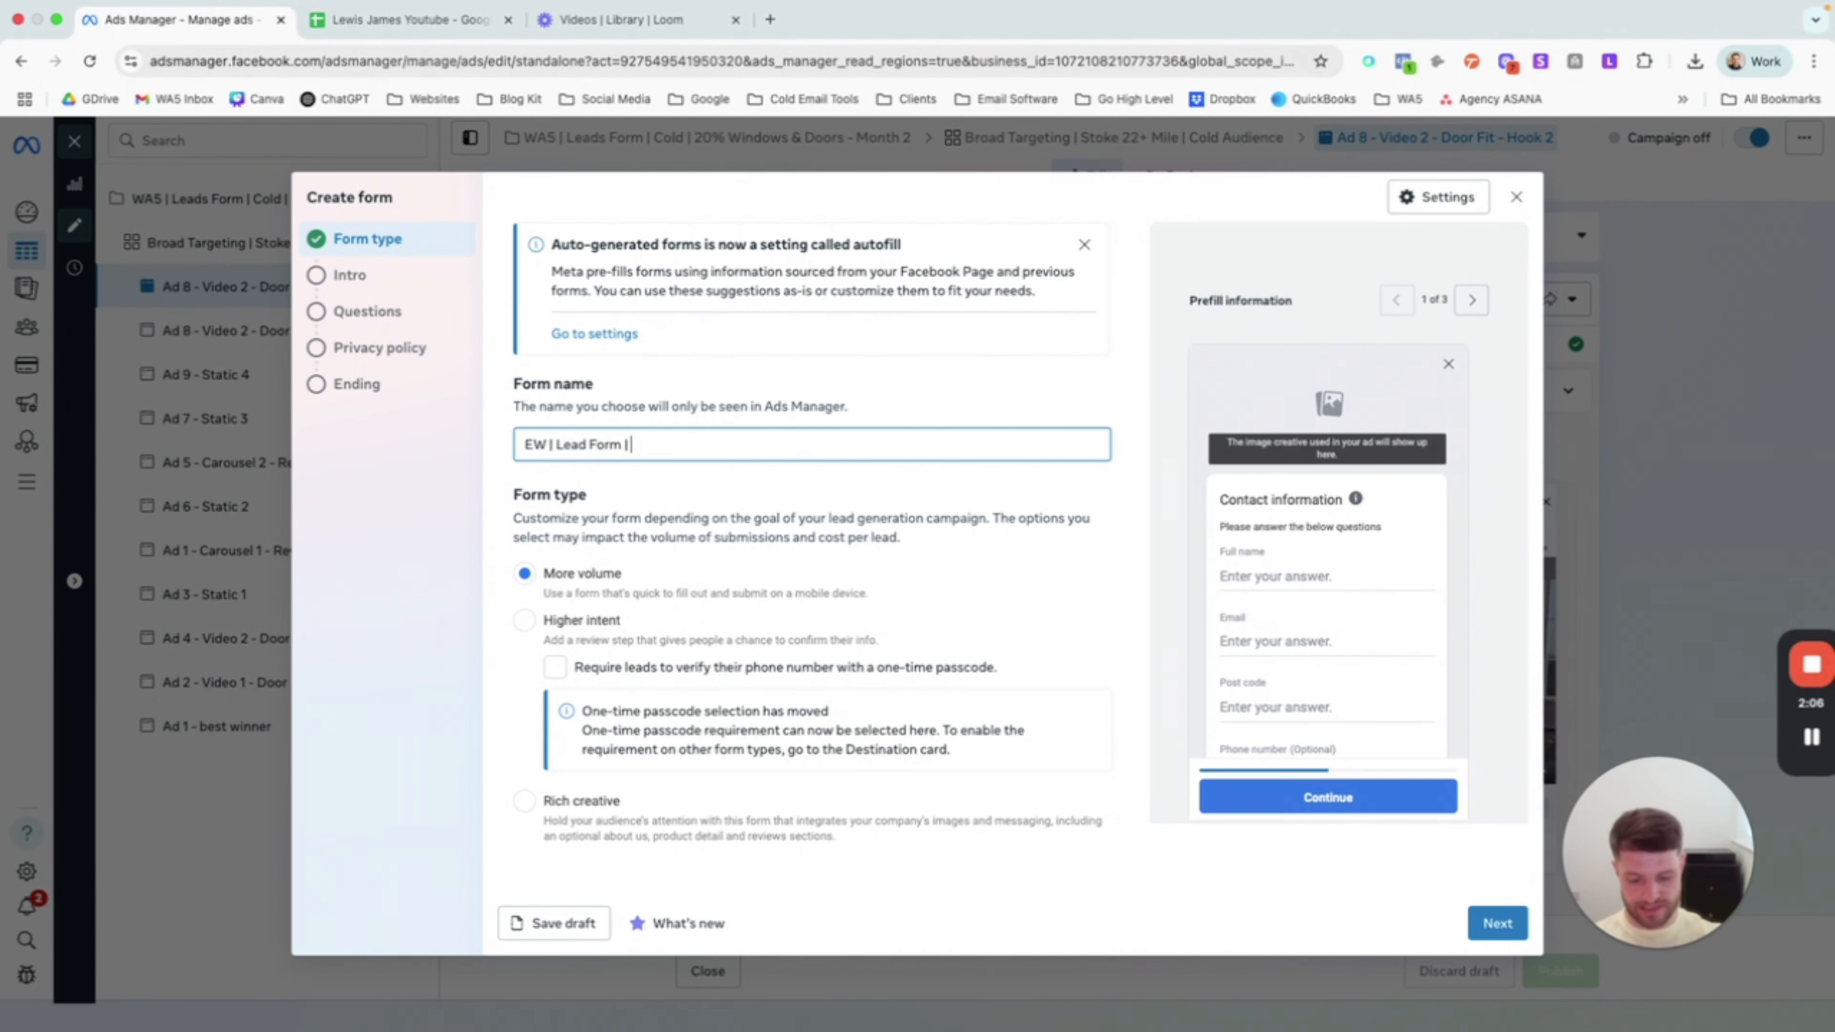
text( June 20245)
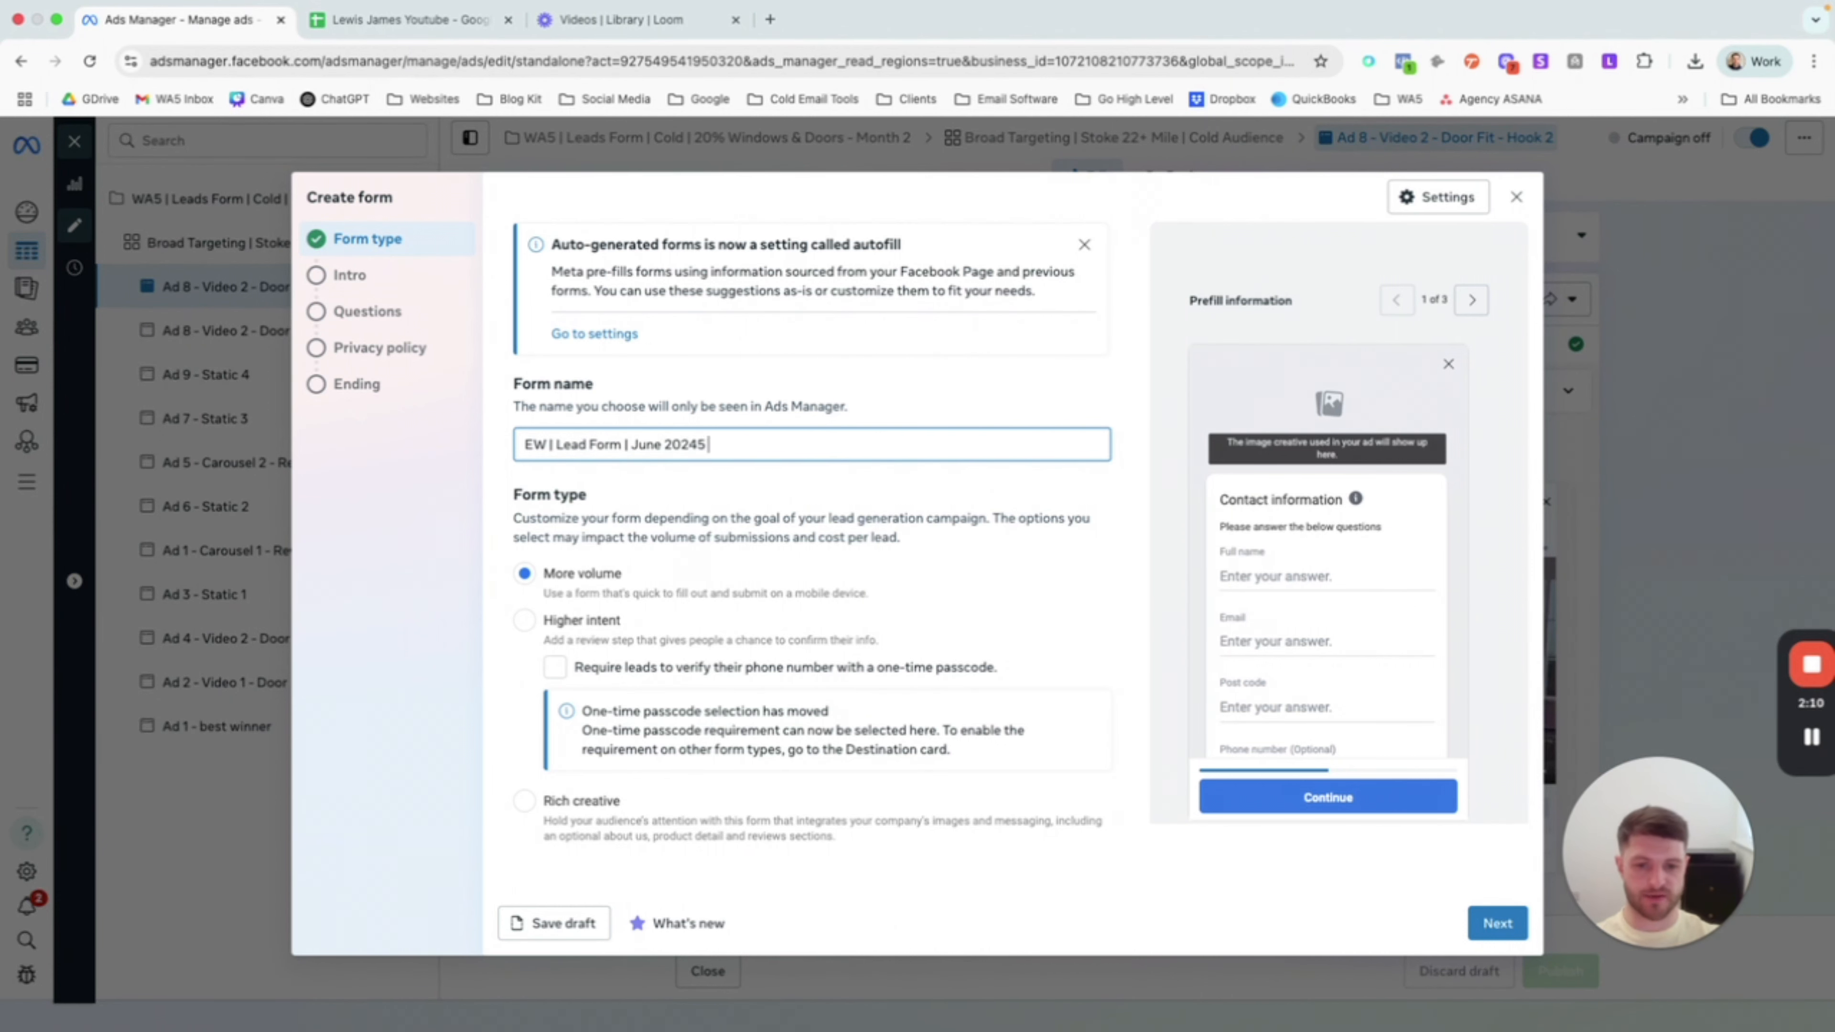
key(BackSpace)
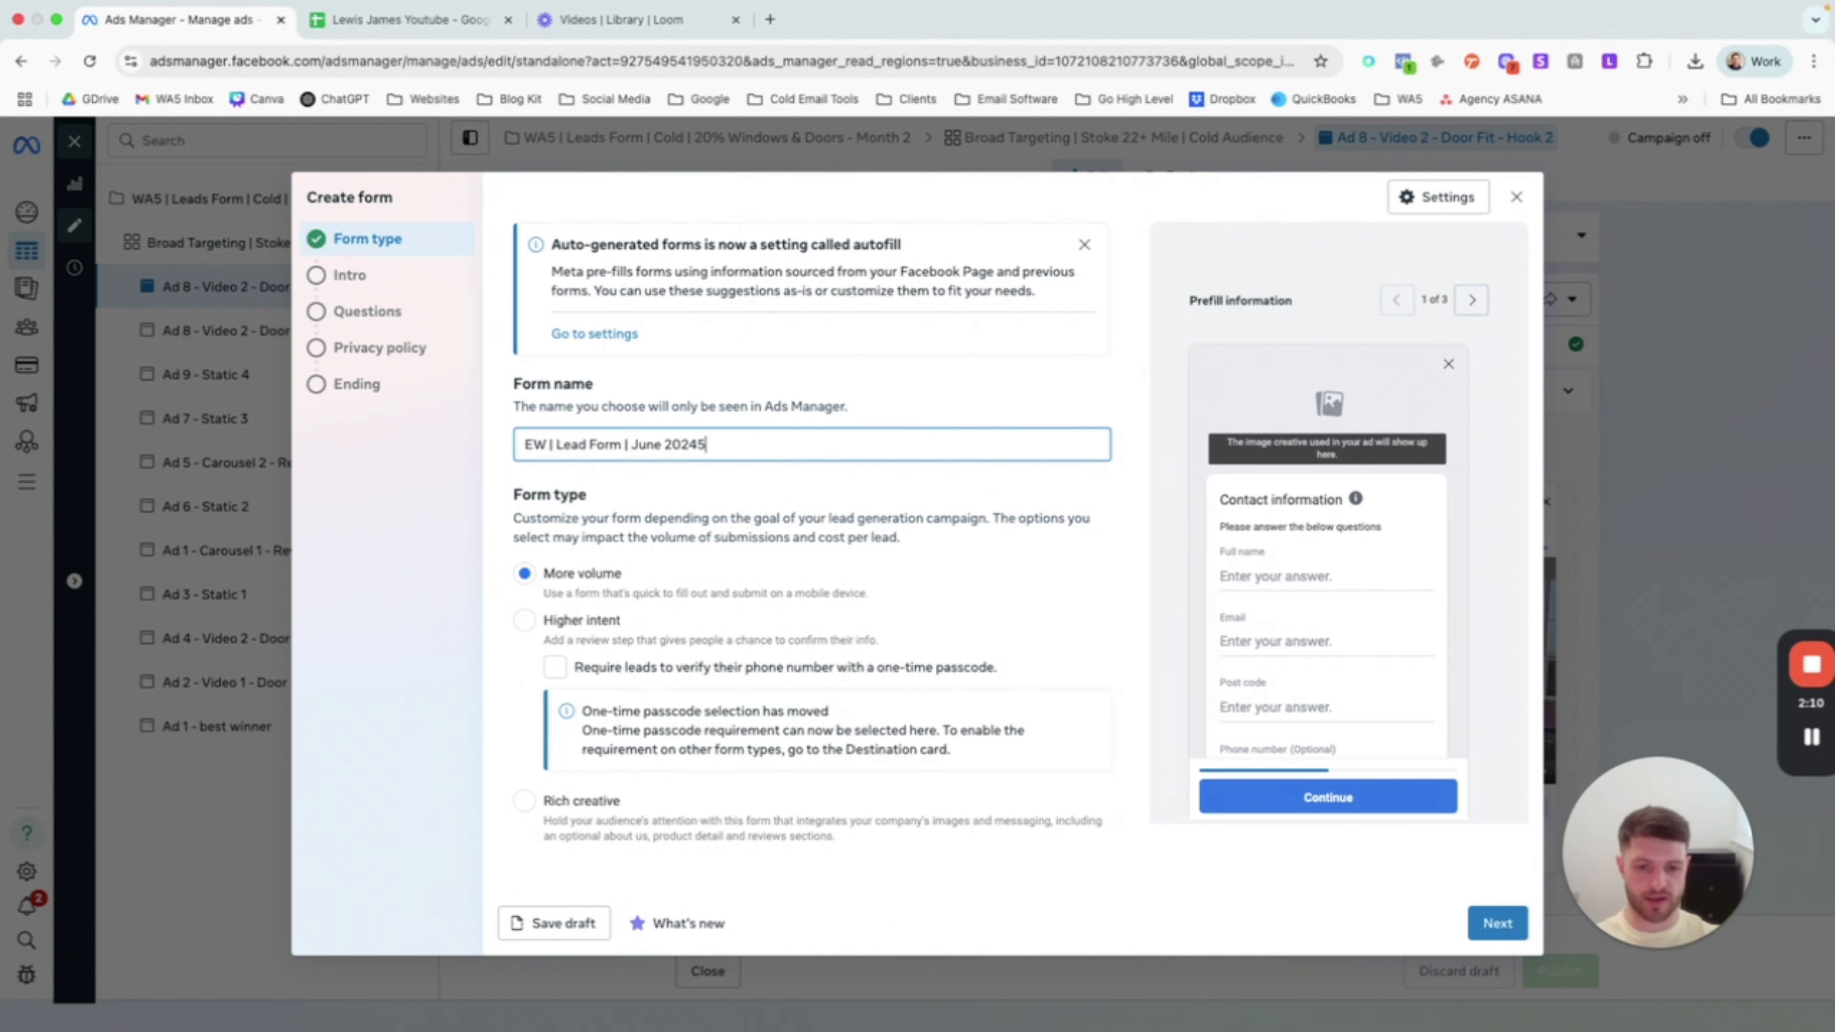
text(5)
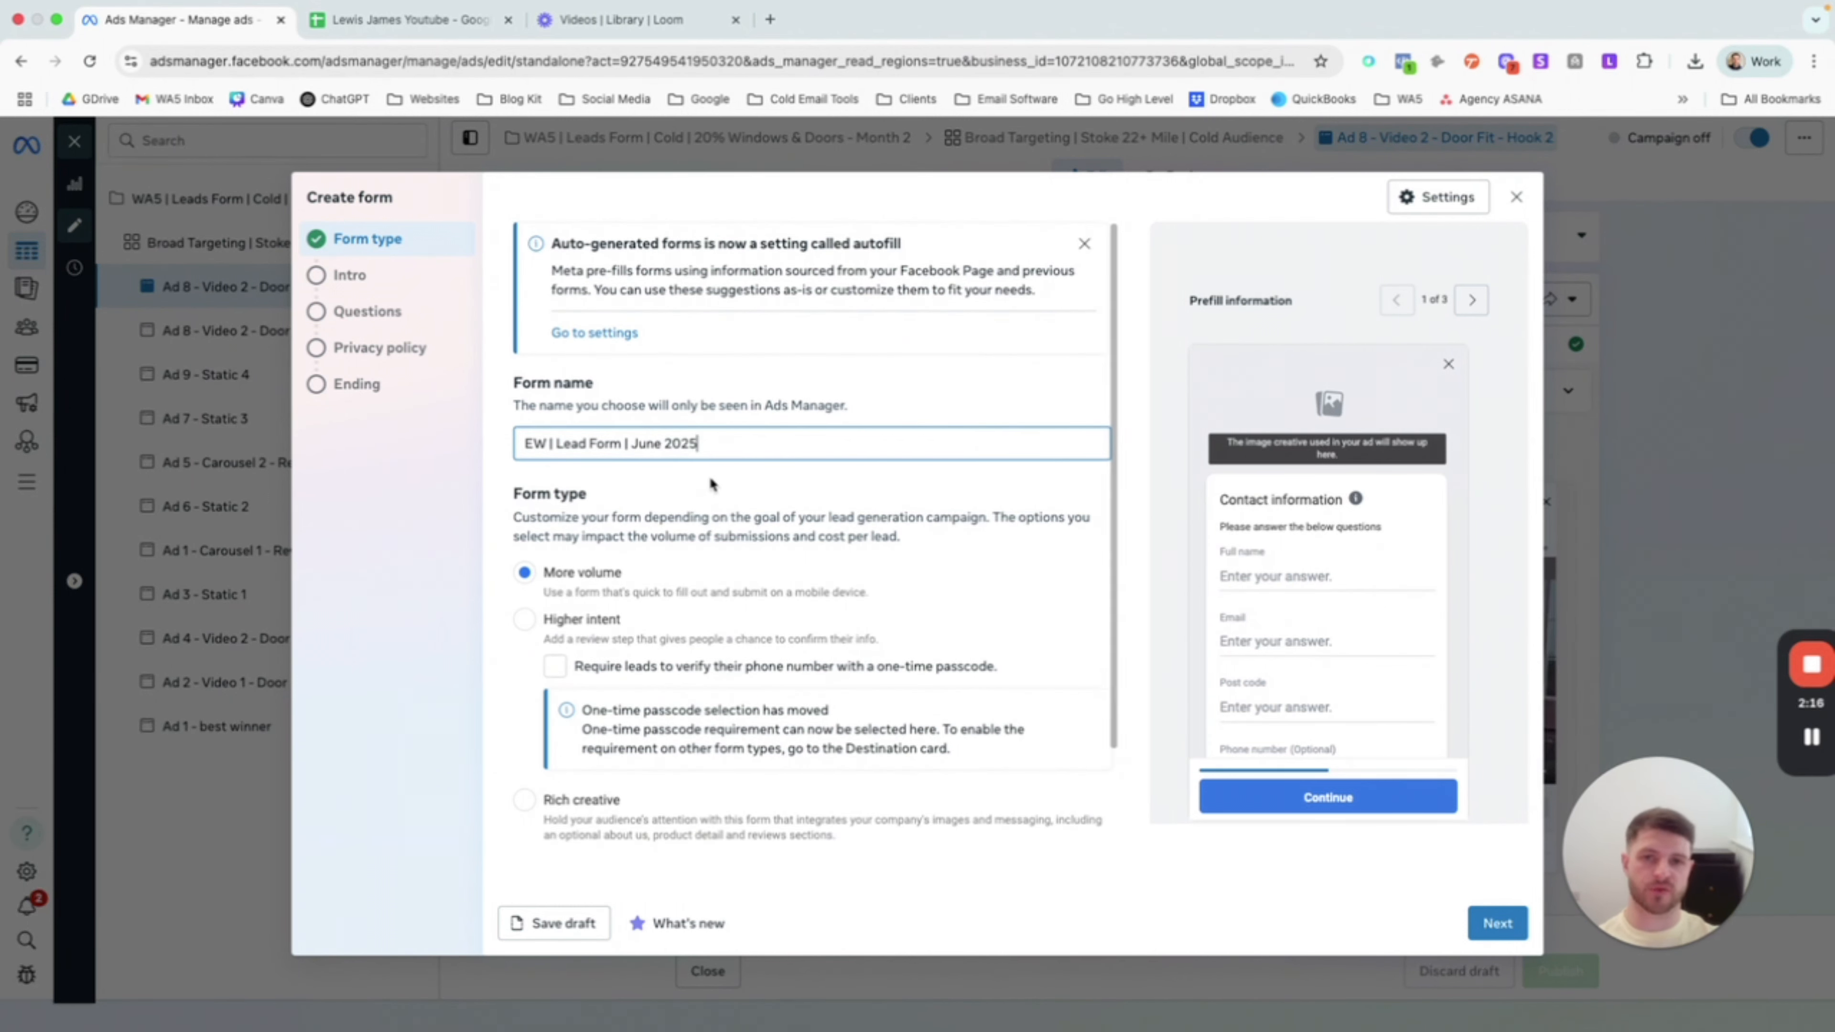
Step: Set the form type to More volume and look over the contact information preview
scroll(660, 563, down, 3)
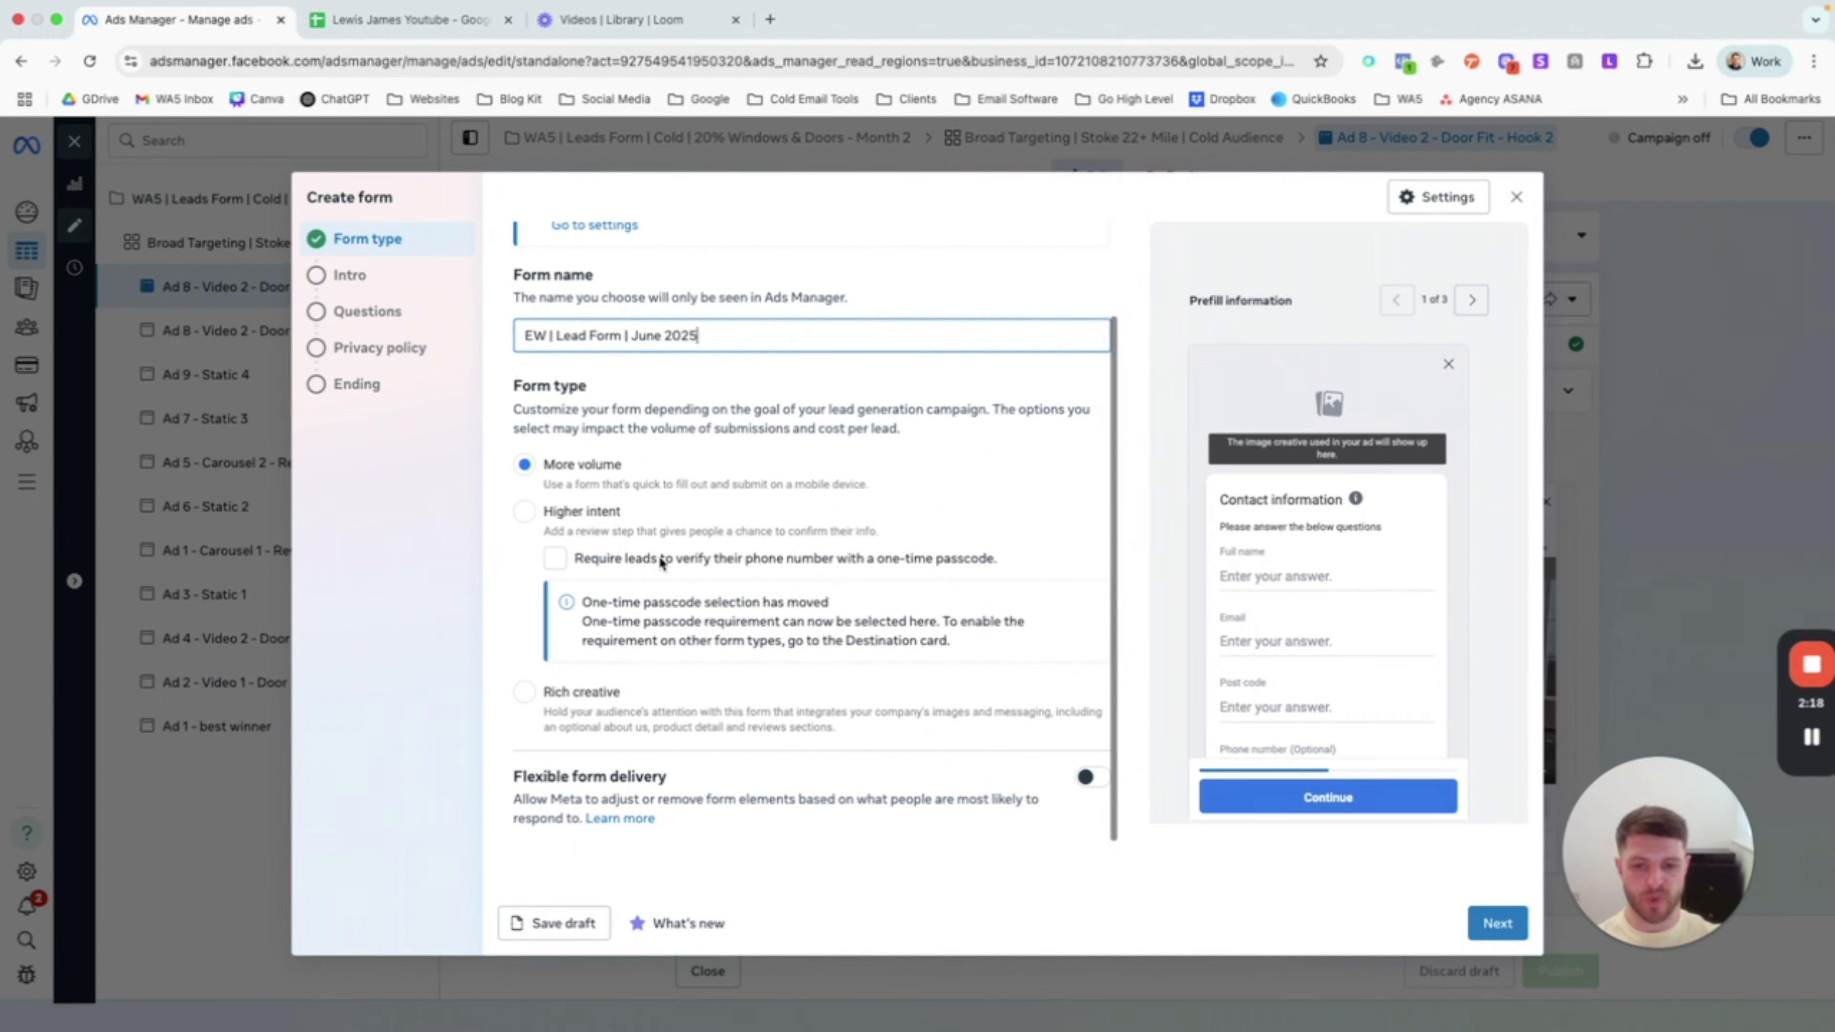
drag(508, 386, 619, 392)
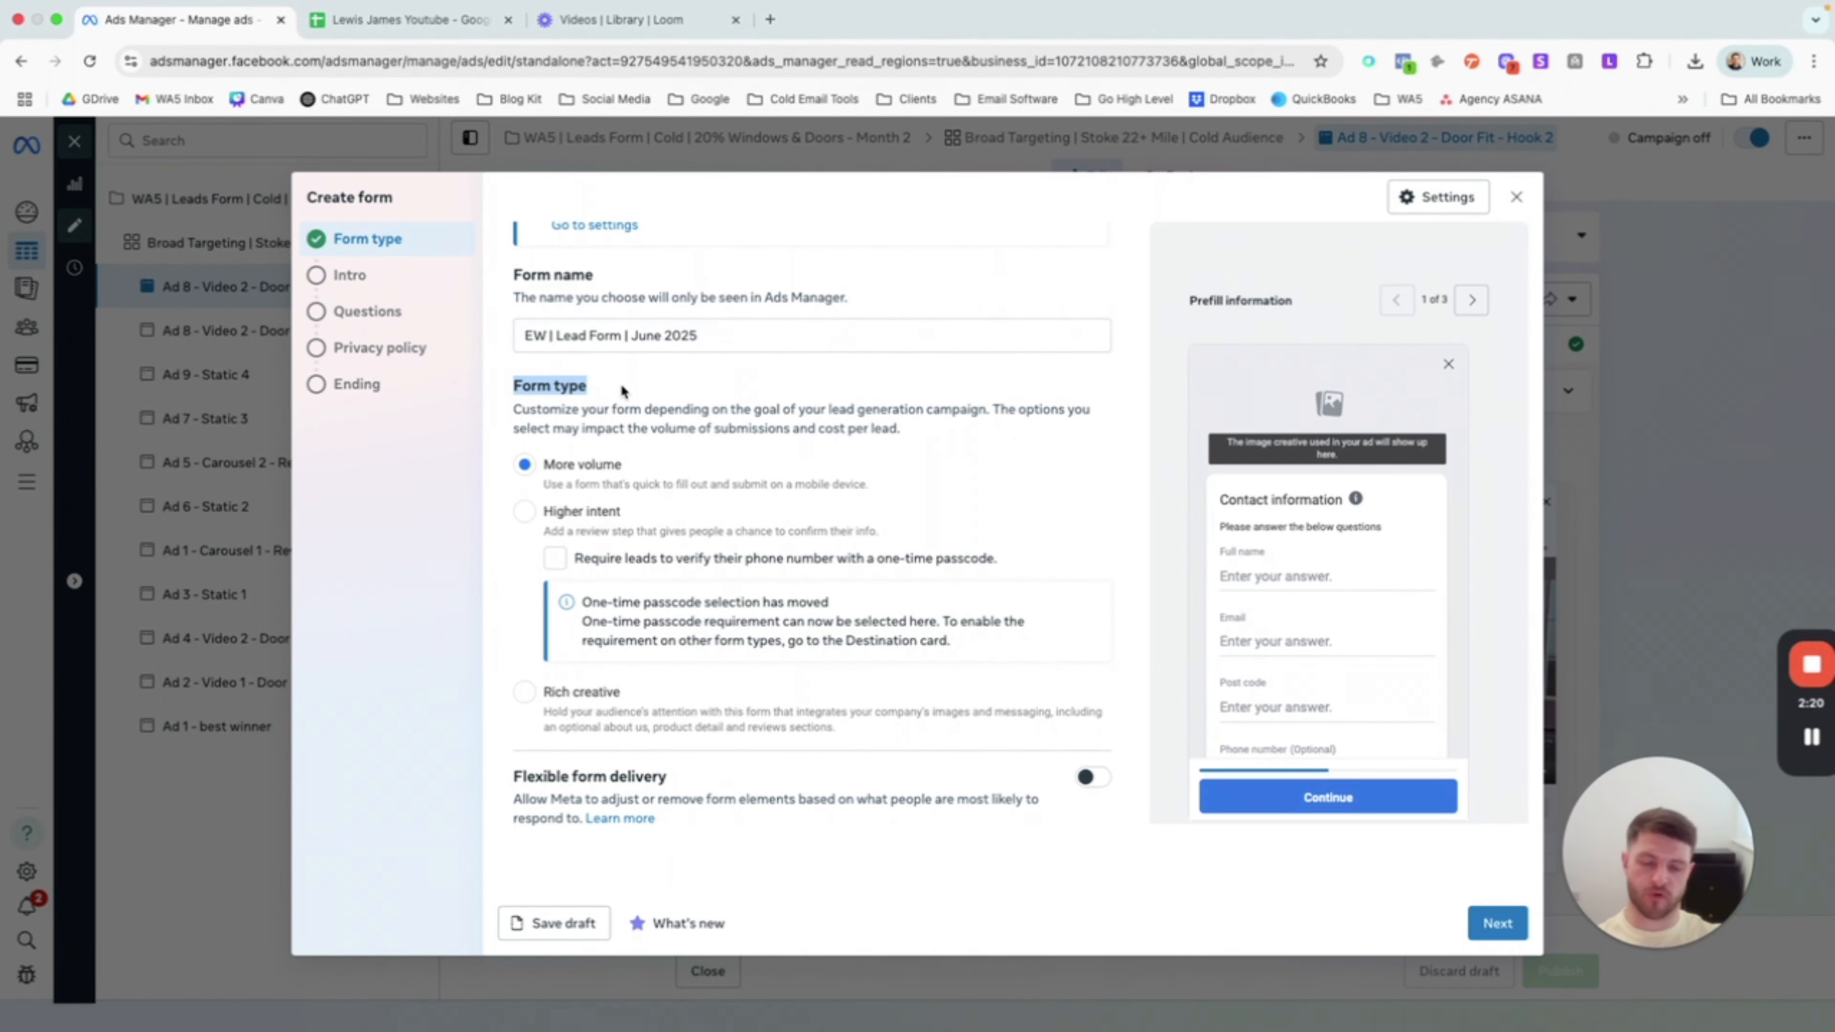
click(624, 391)
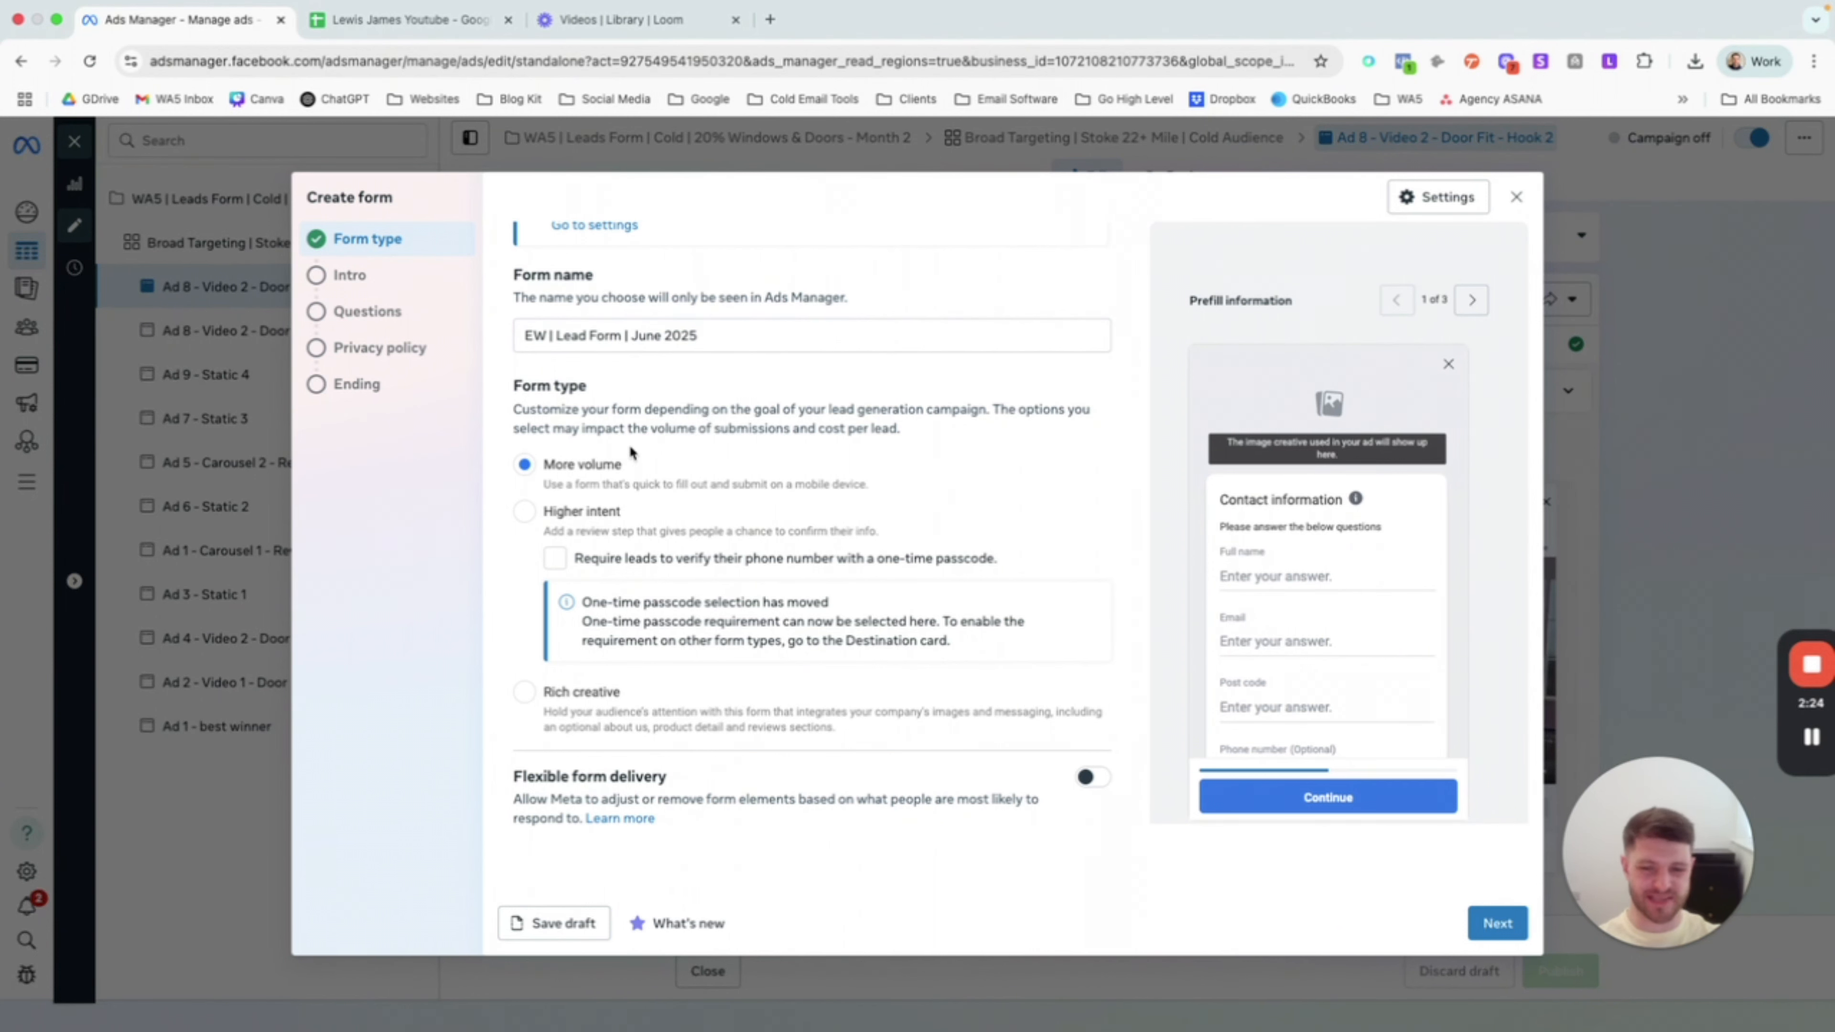
click(634, 468)
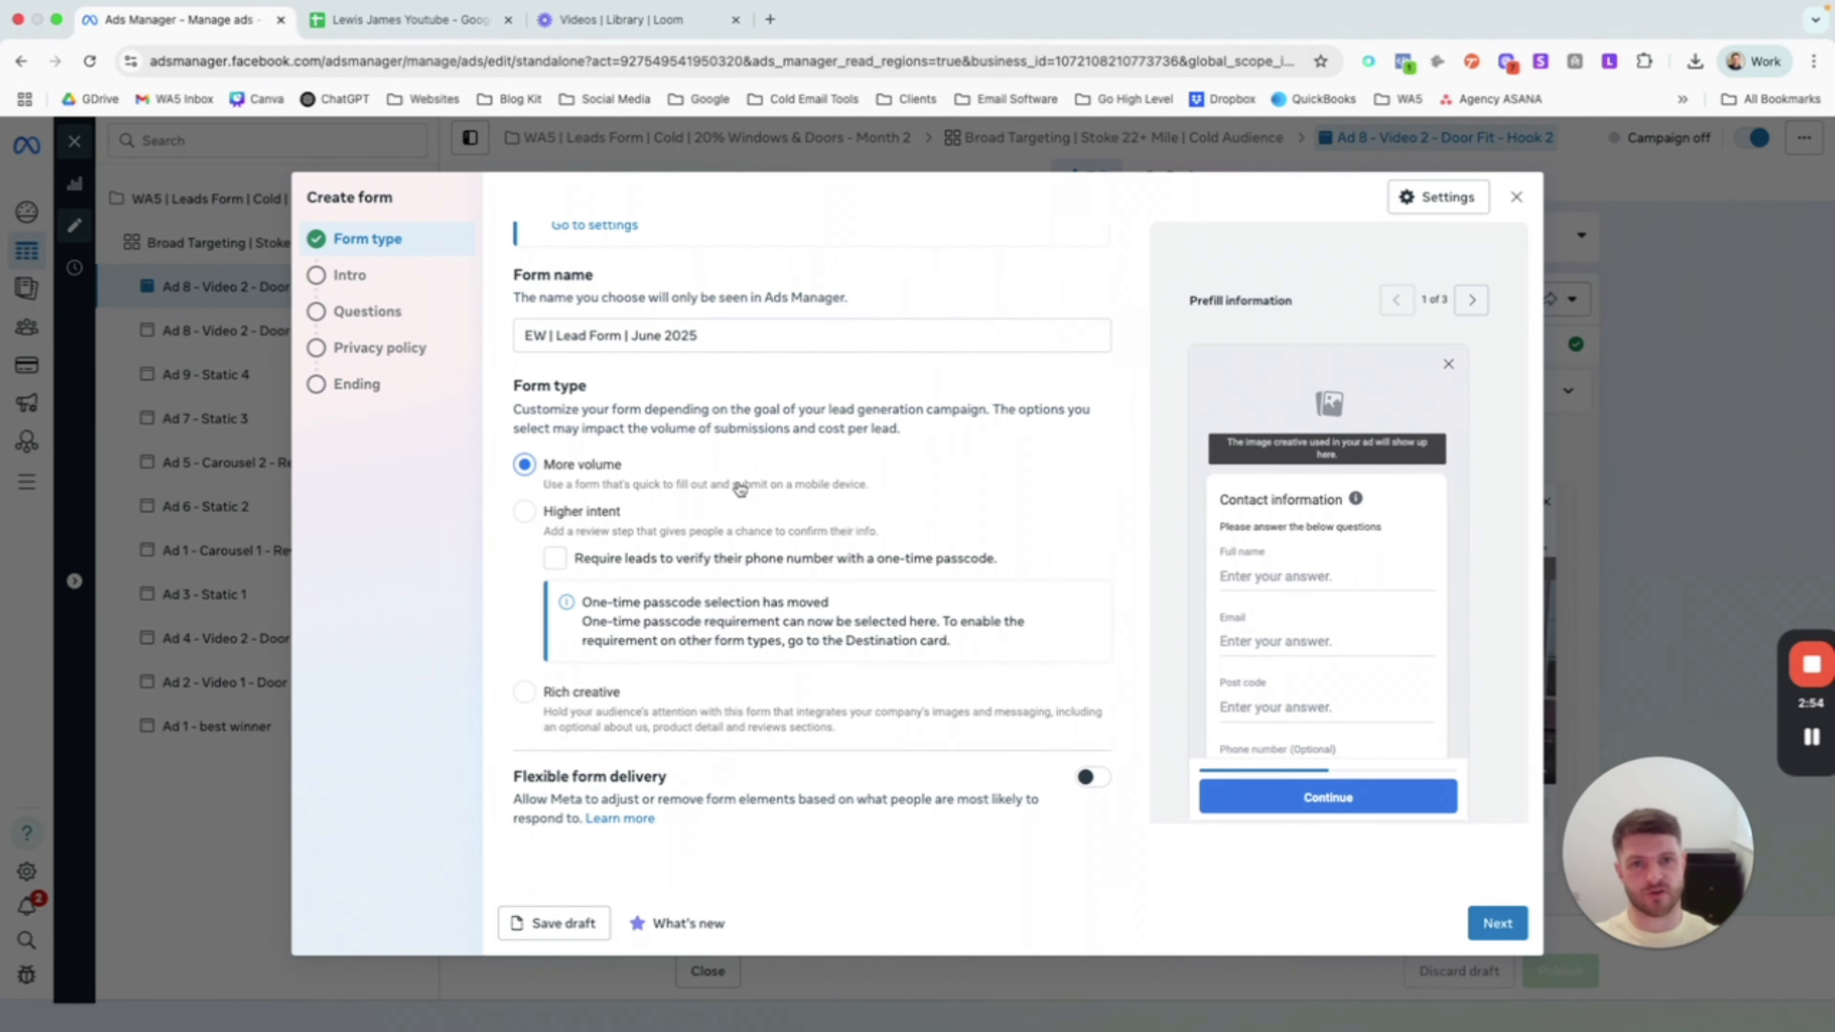
scroll(1276, 515, down, 2)
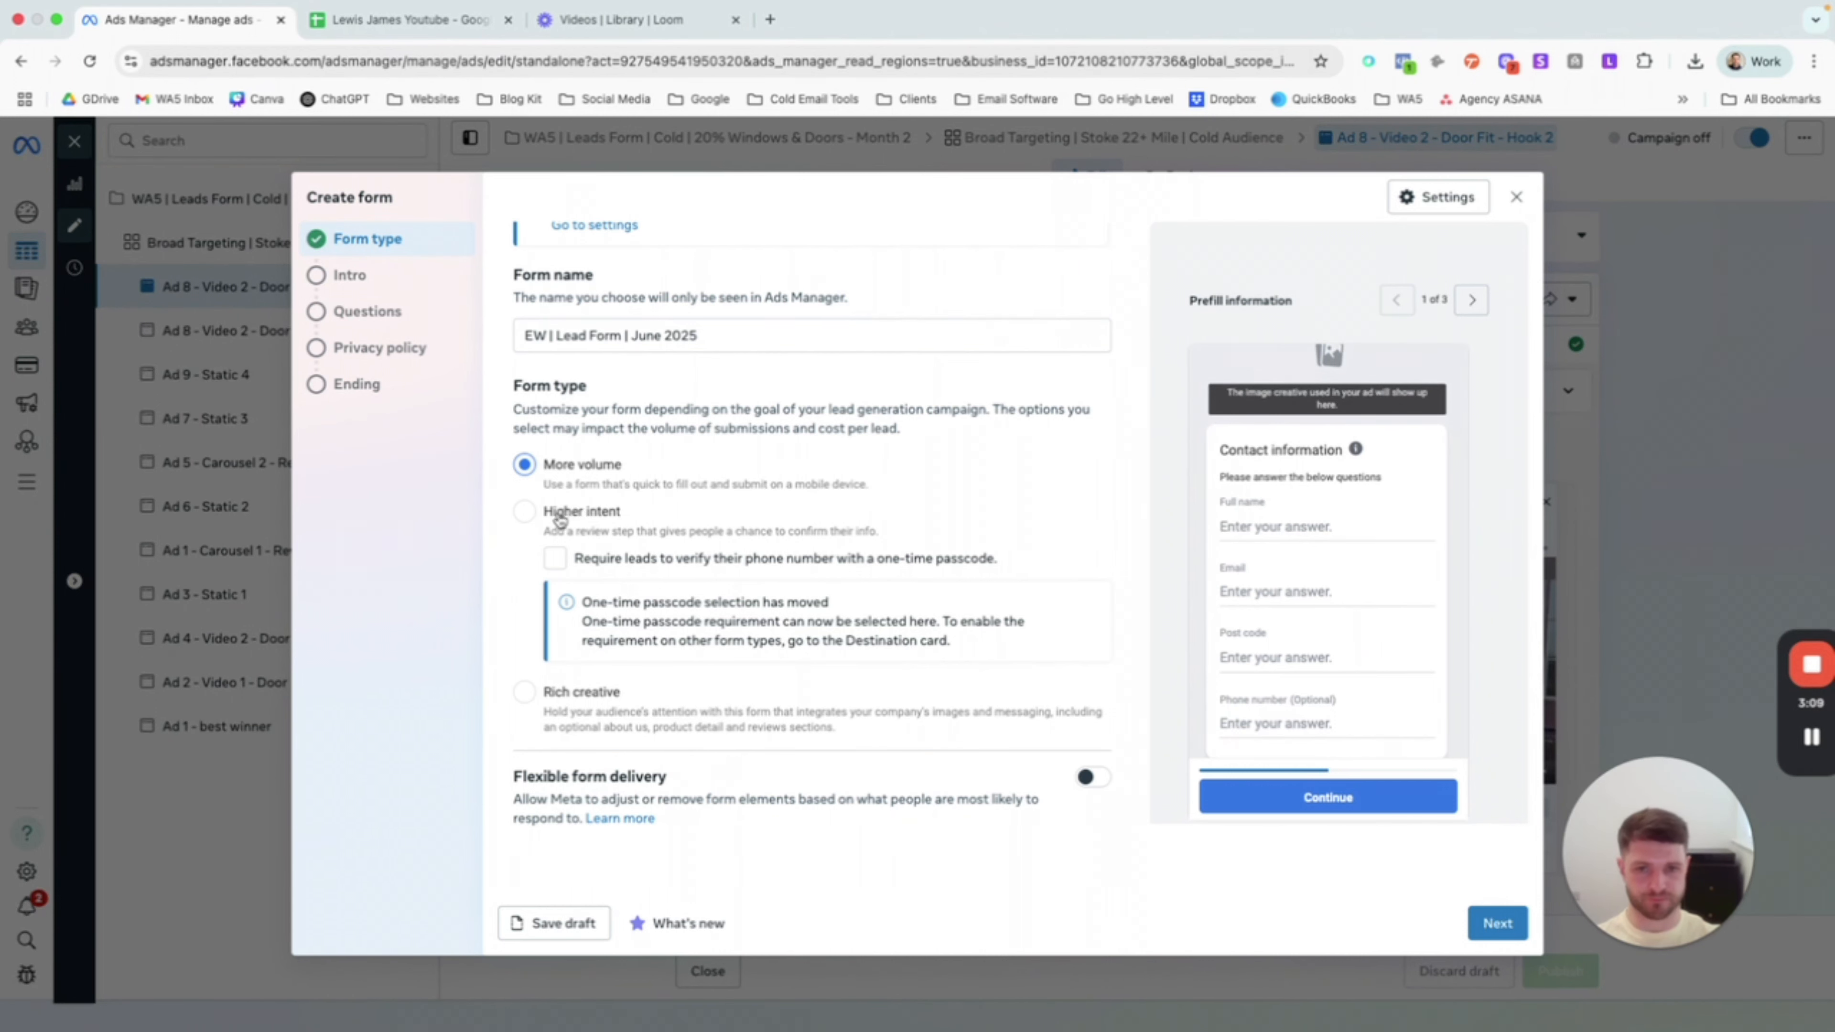
Step: Try the Higher intent form type and review its passcode verification option
click(527, 515)
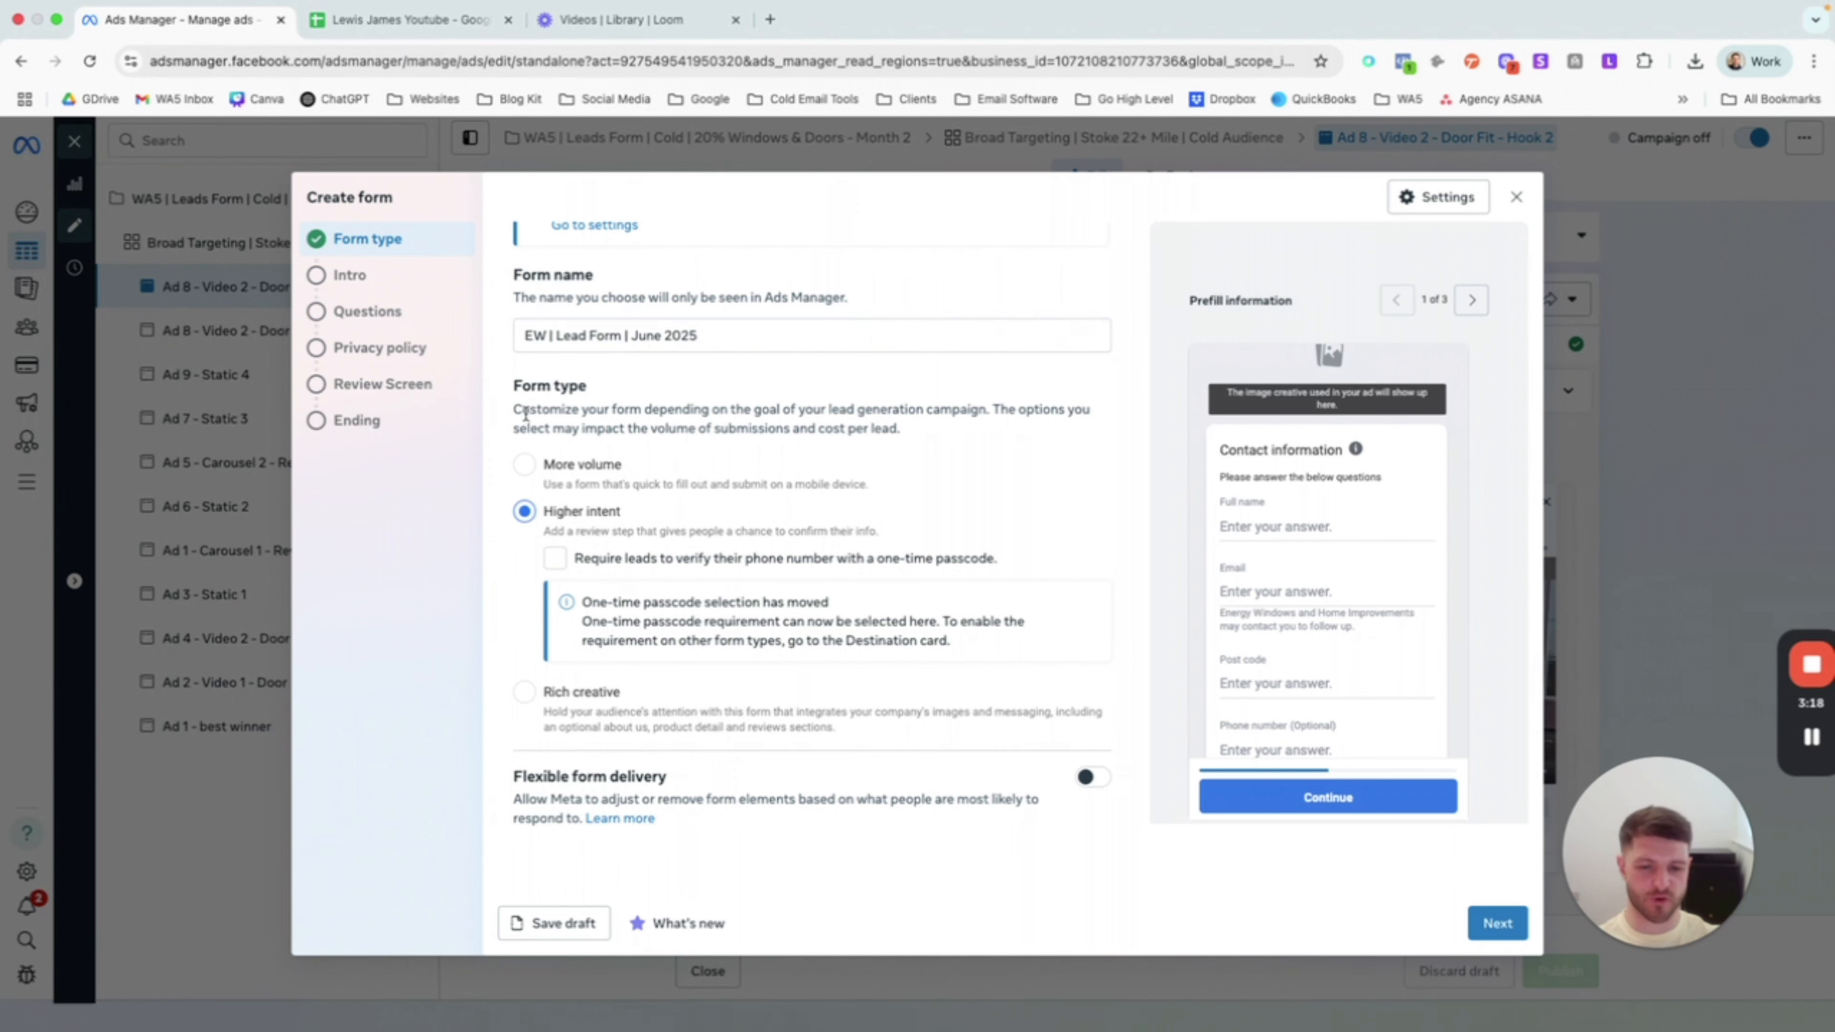
scroll(582, 506, up, 1)
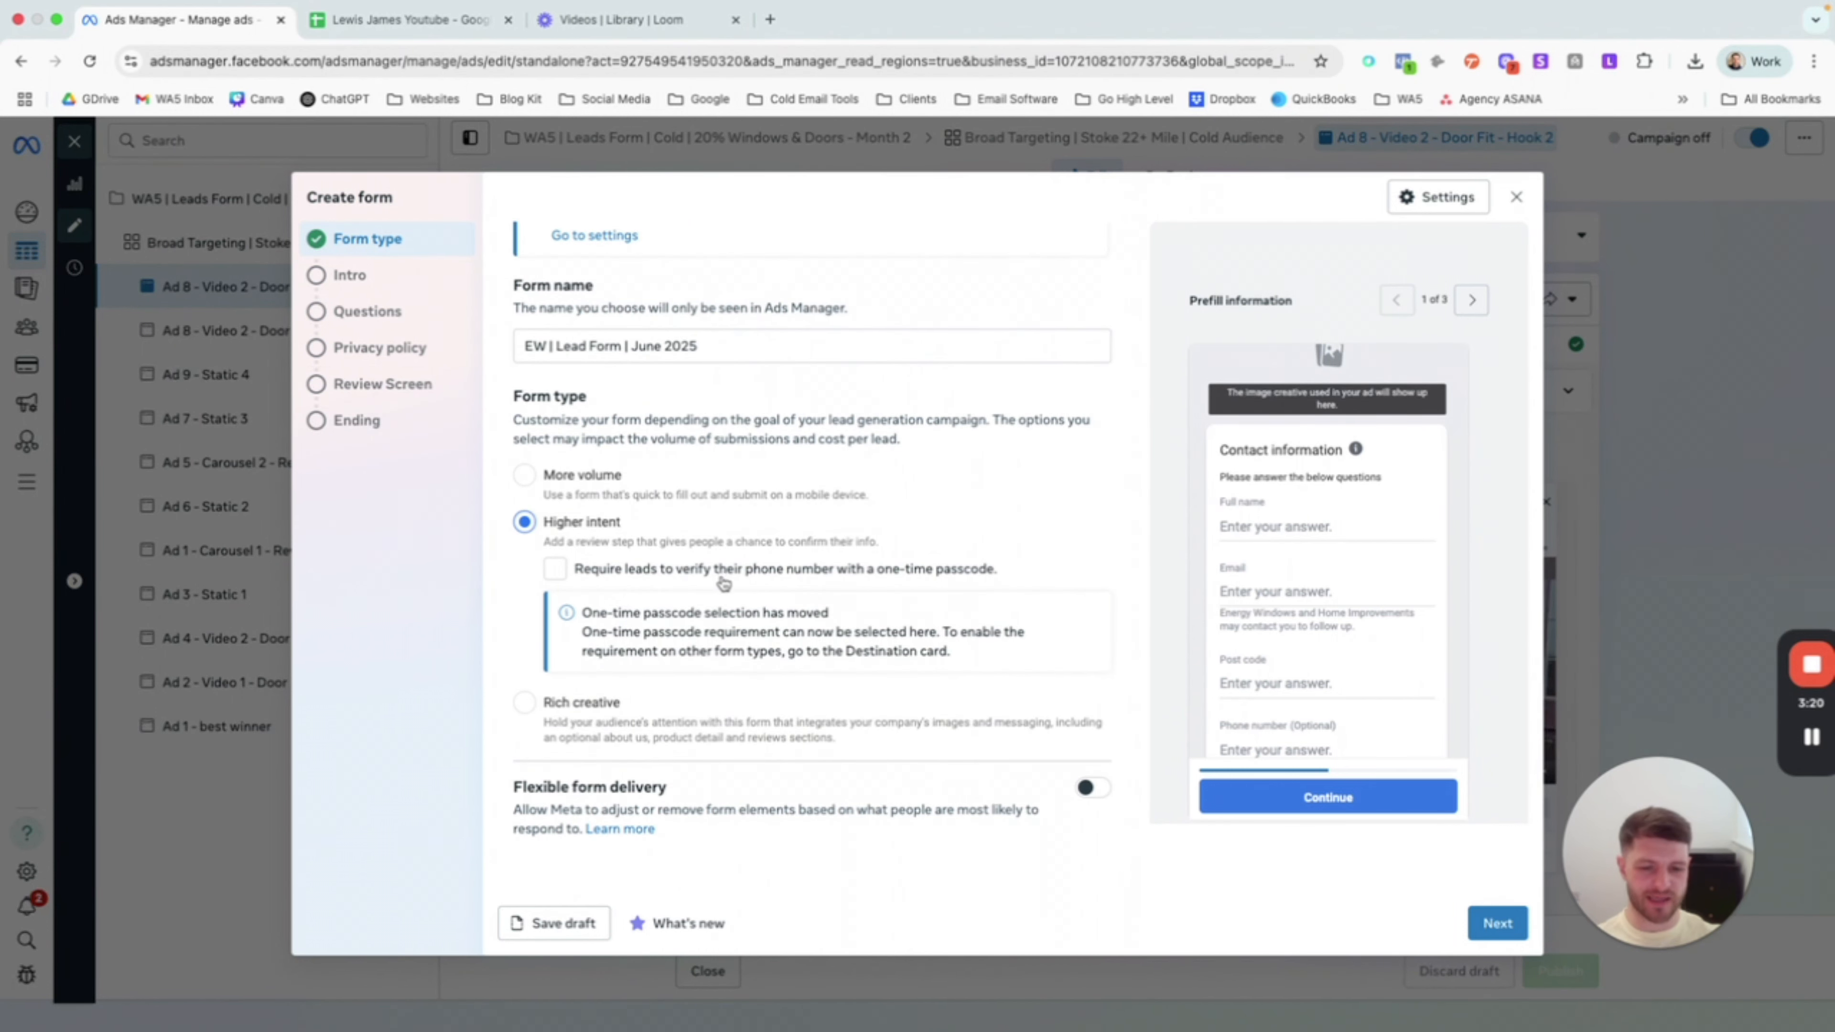
scroll(802, 581, down, 1)
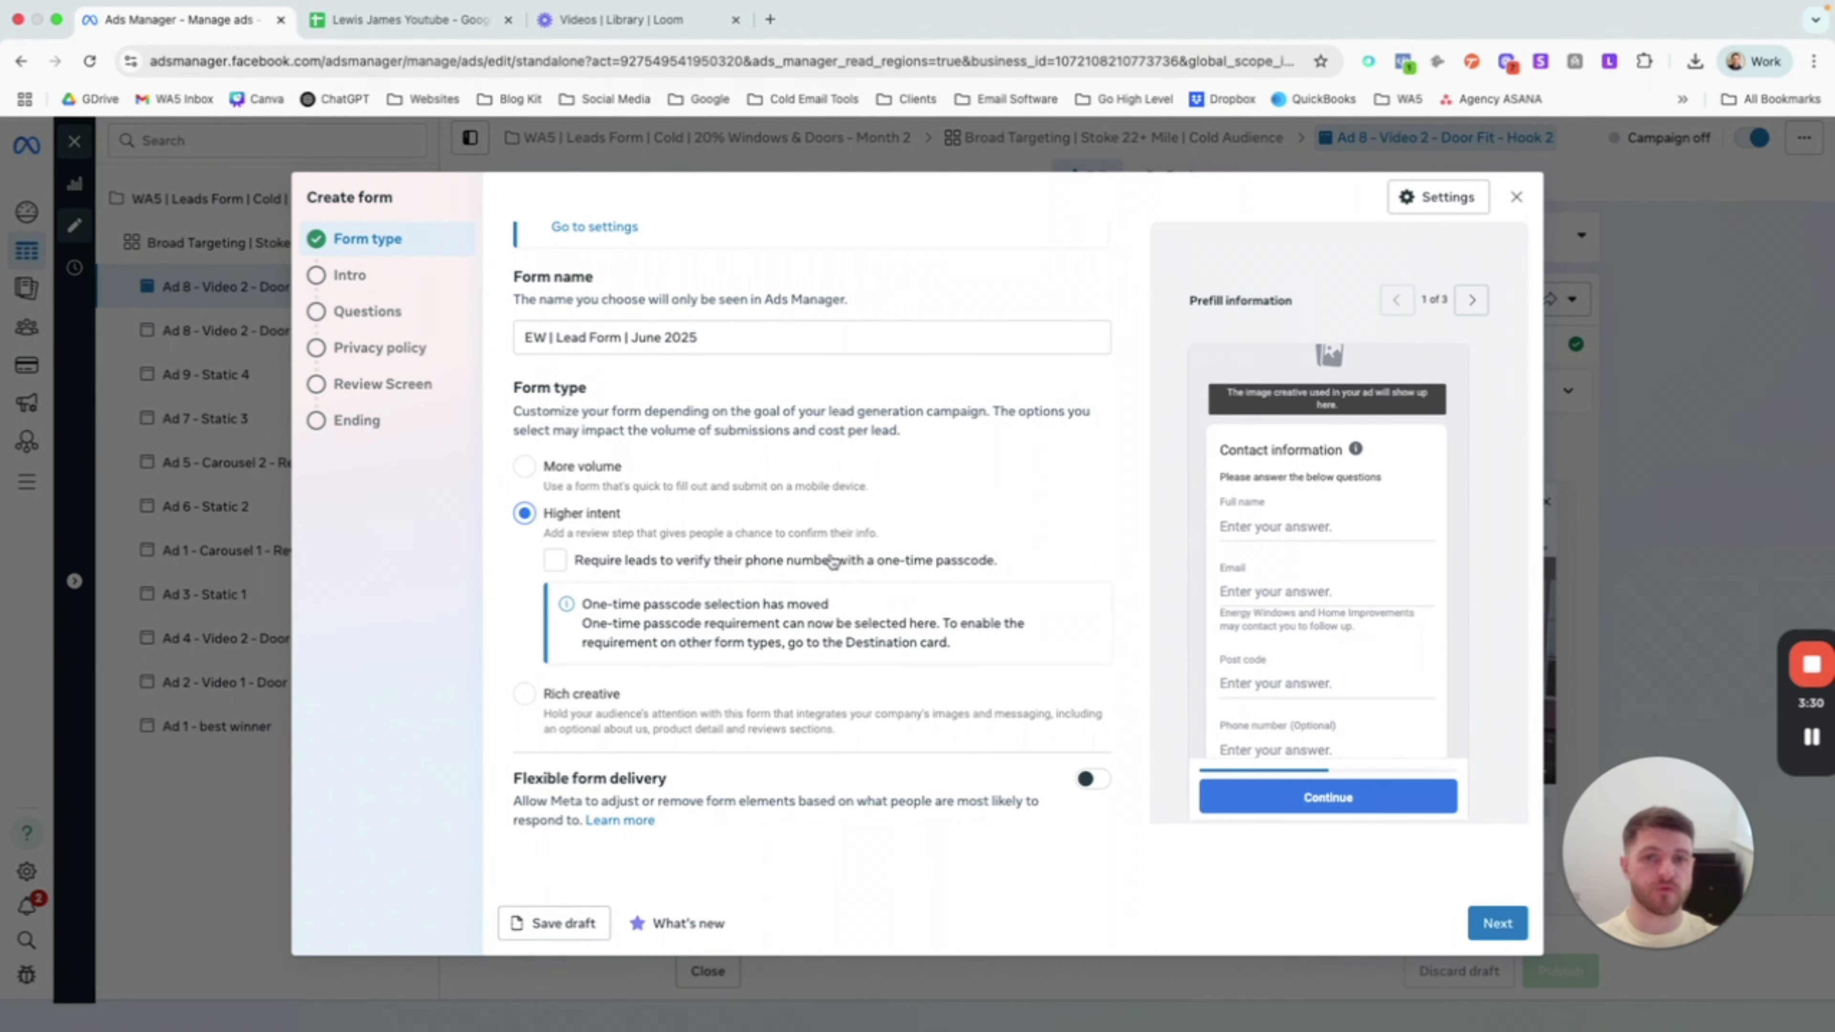
scroll(797, 515, down, 1)
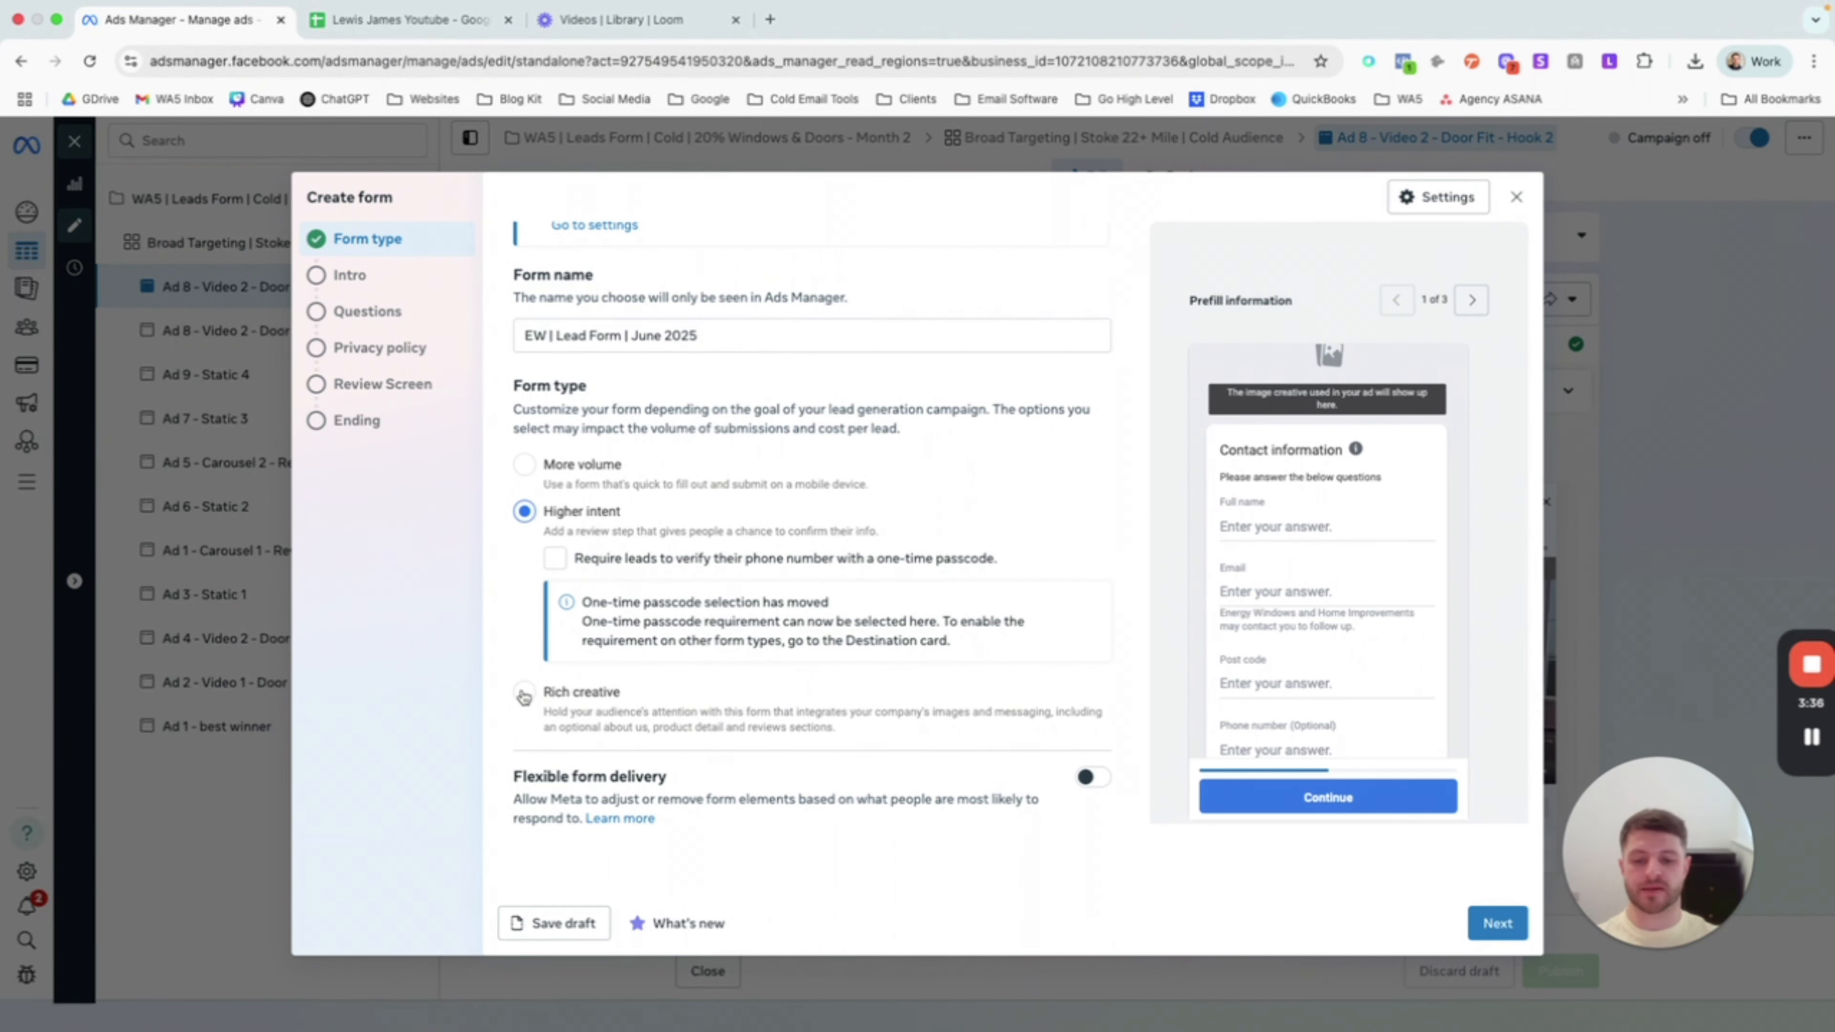
Step: Set the form type to Rich creative, check its preview and continue to the form's intro section
drag(621, 694, 542, 698)
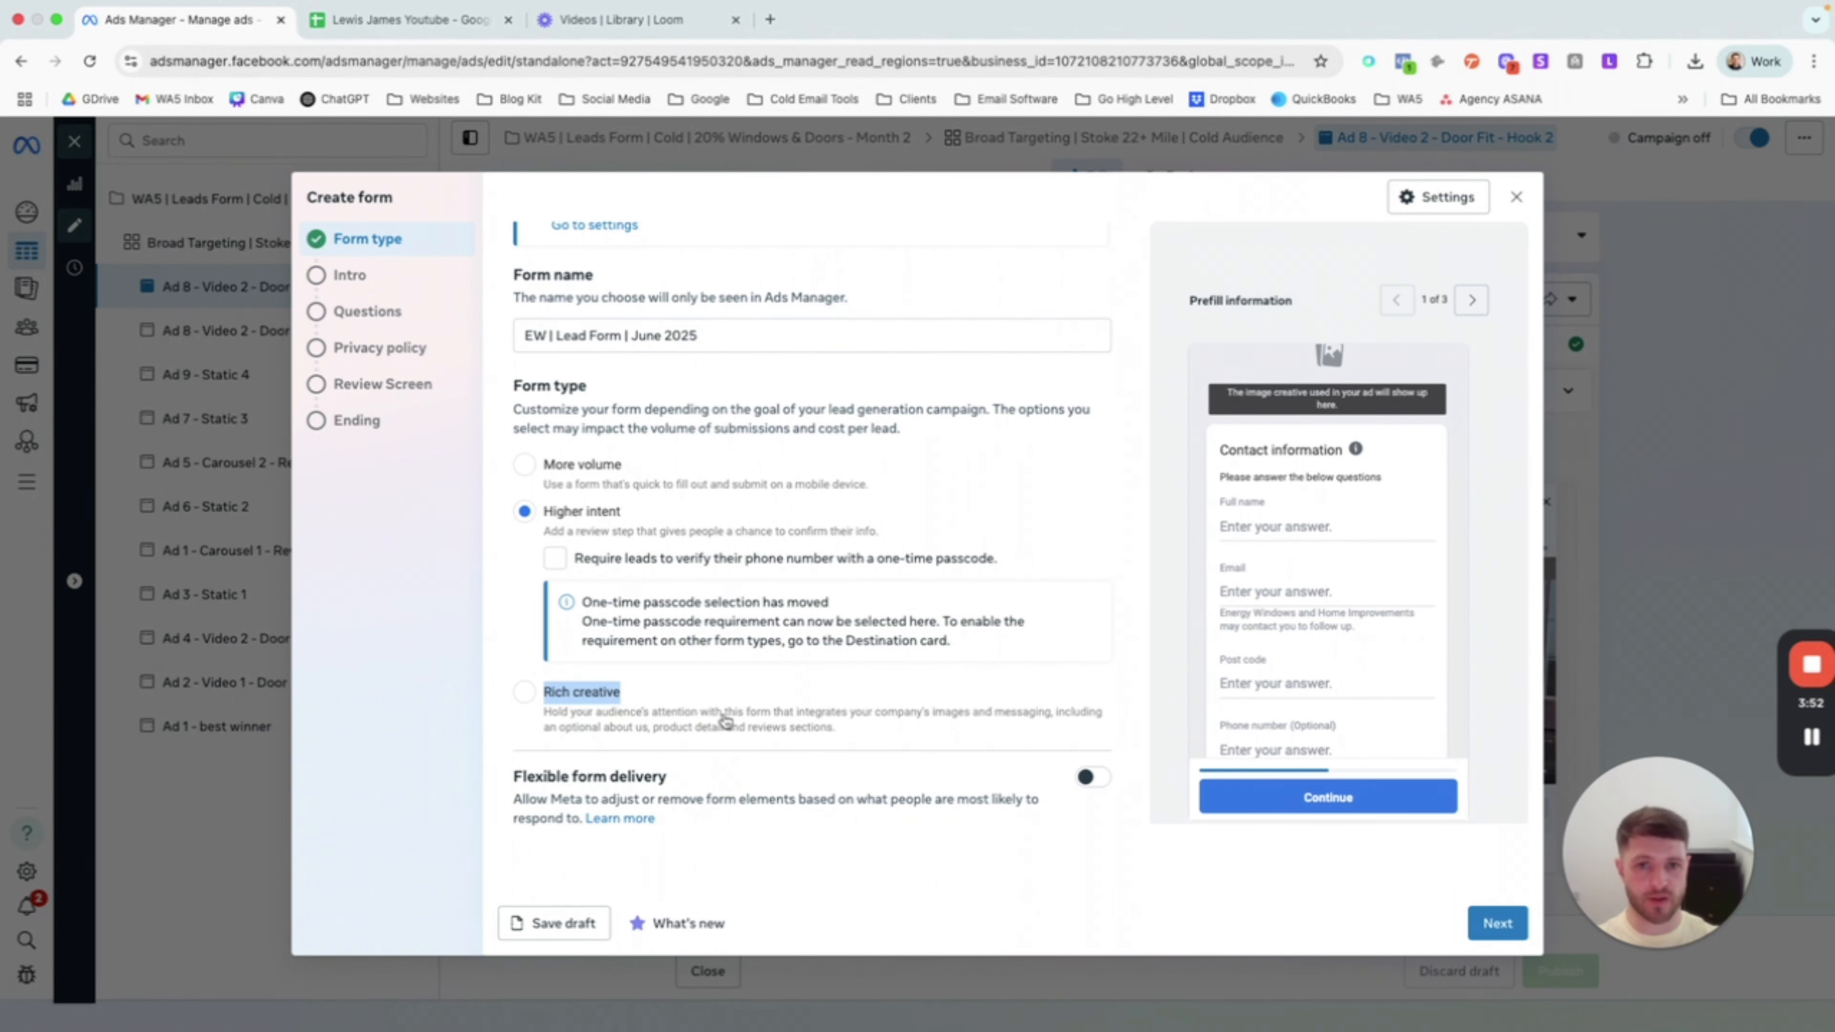
click(522, 695)
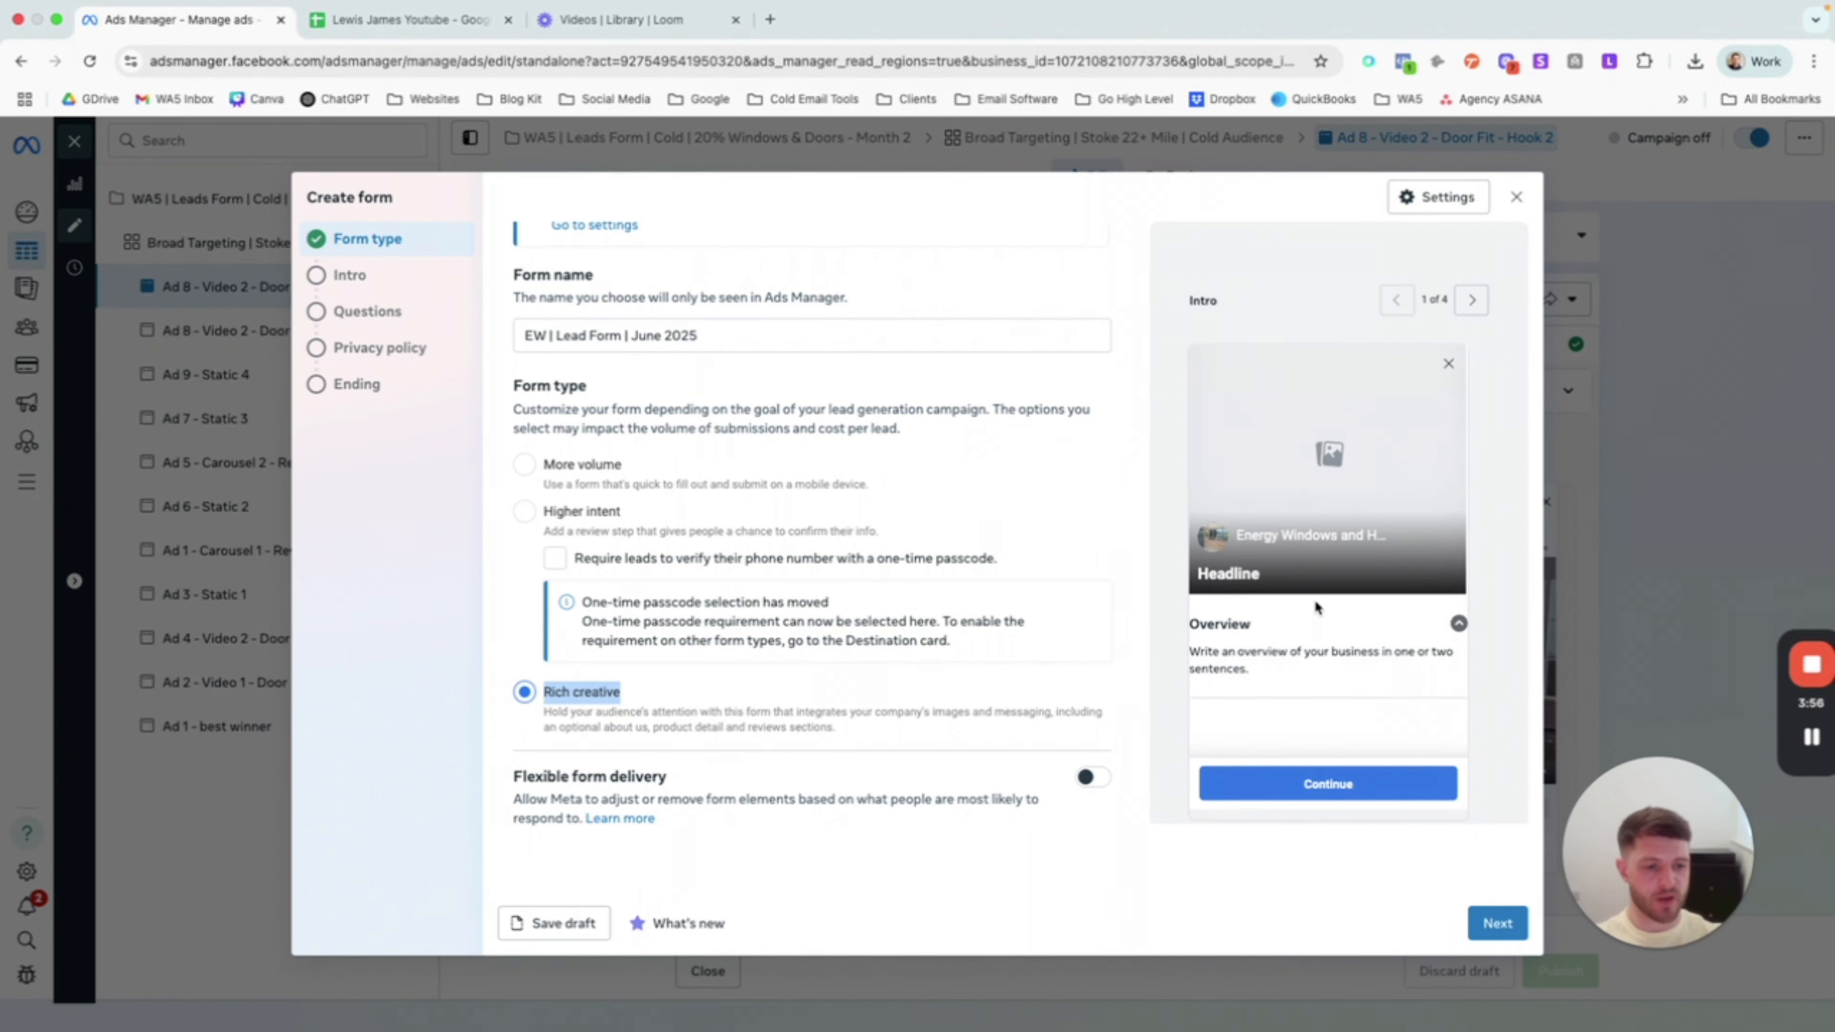
scroll(1317, 607, down, 1)
scroll(1316, 607, up, 1)
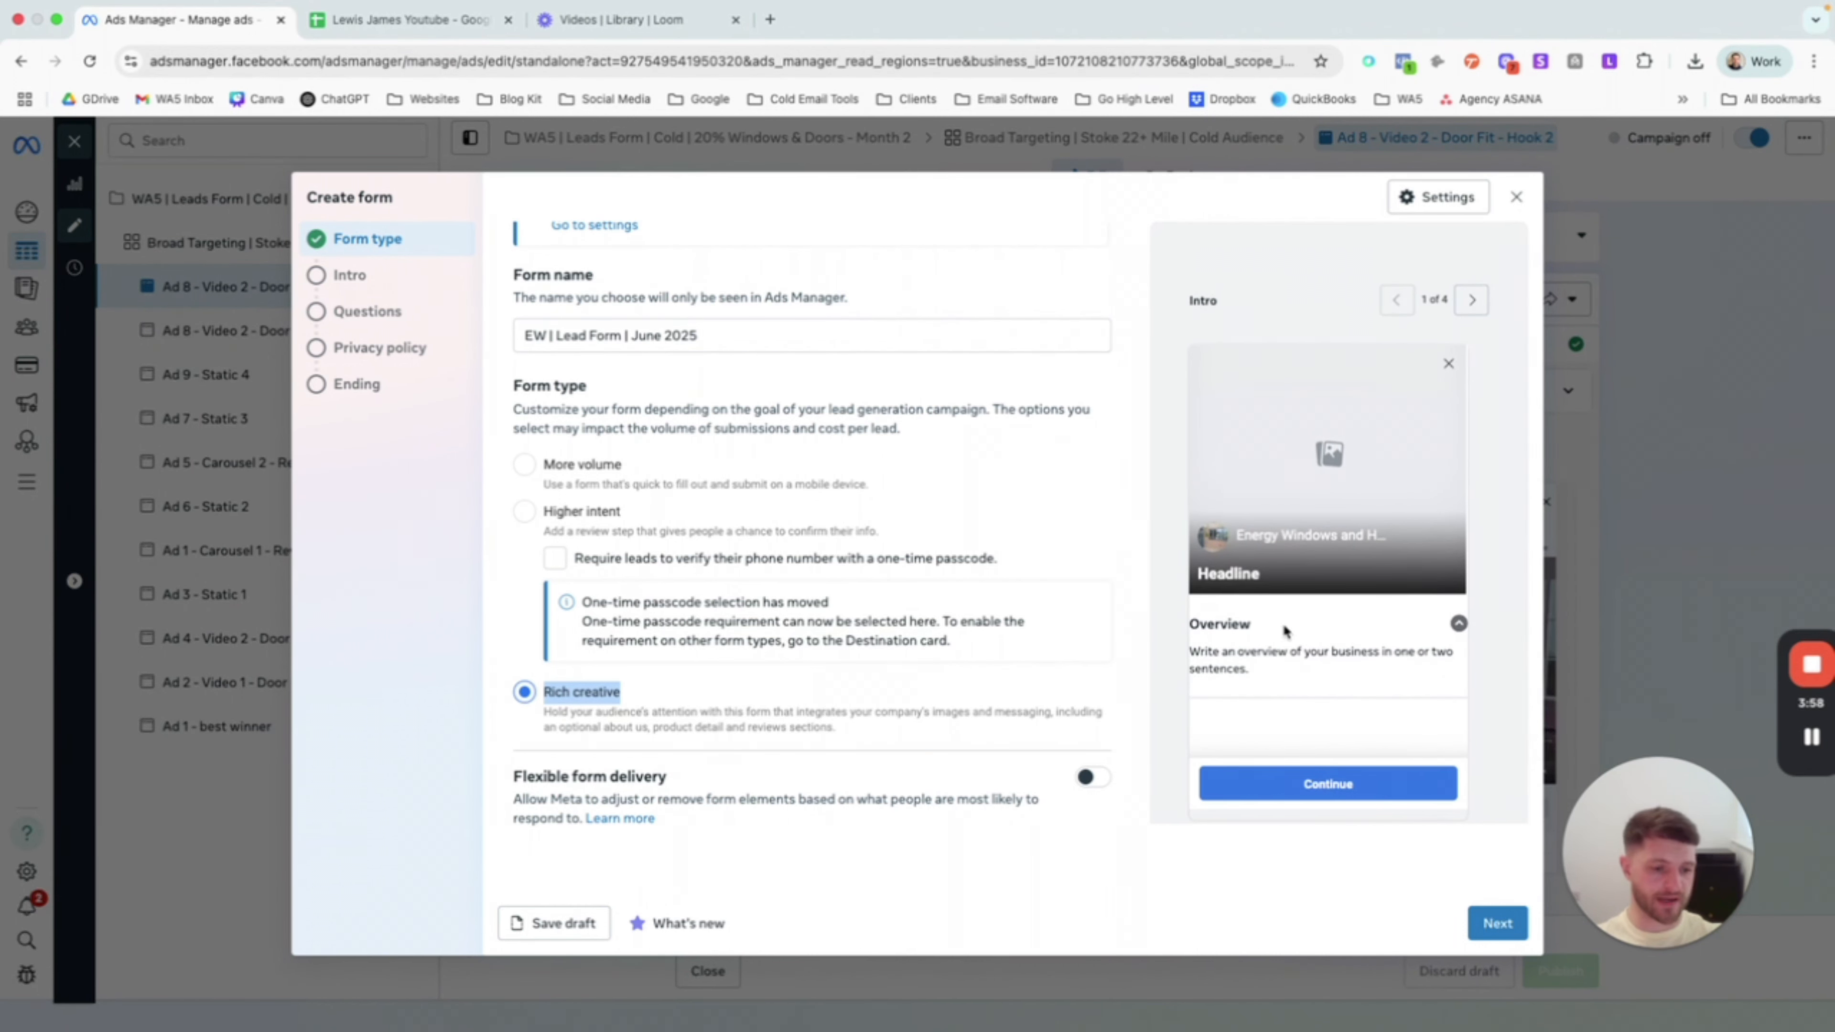
scroll(1269, 637, down, 2)
scroll(1270, 637, up, 2)
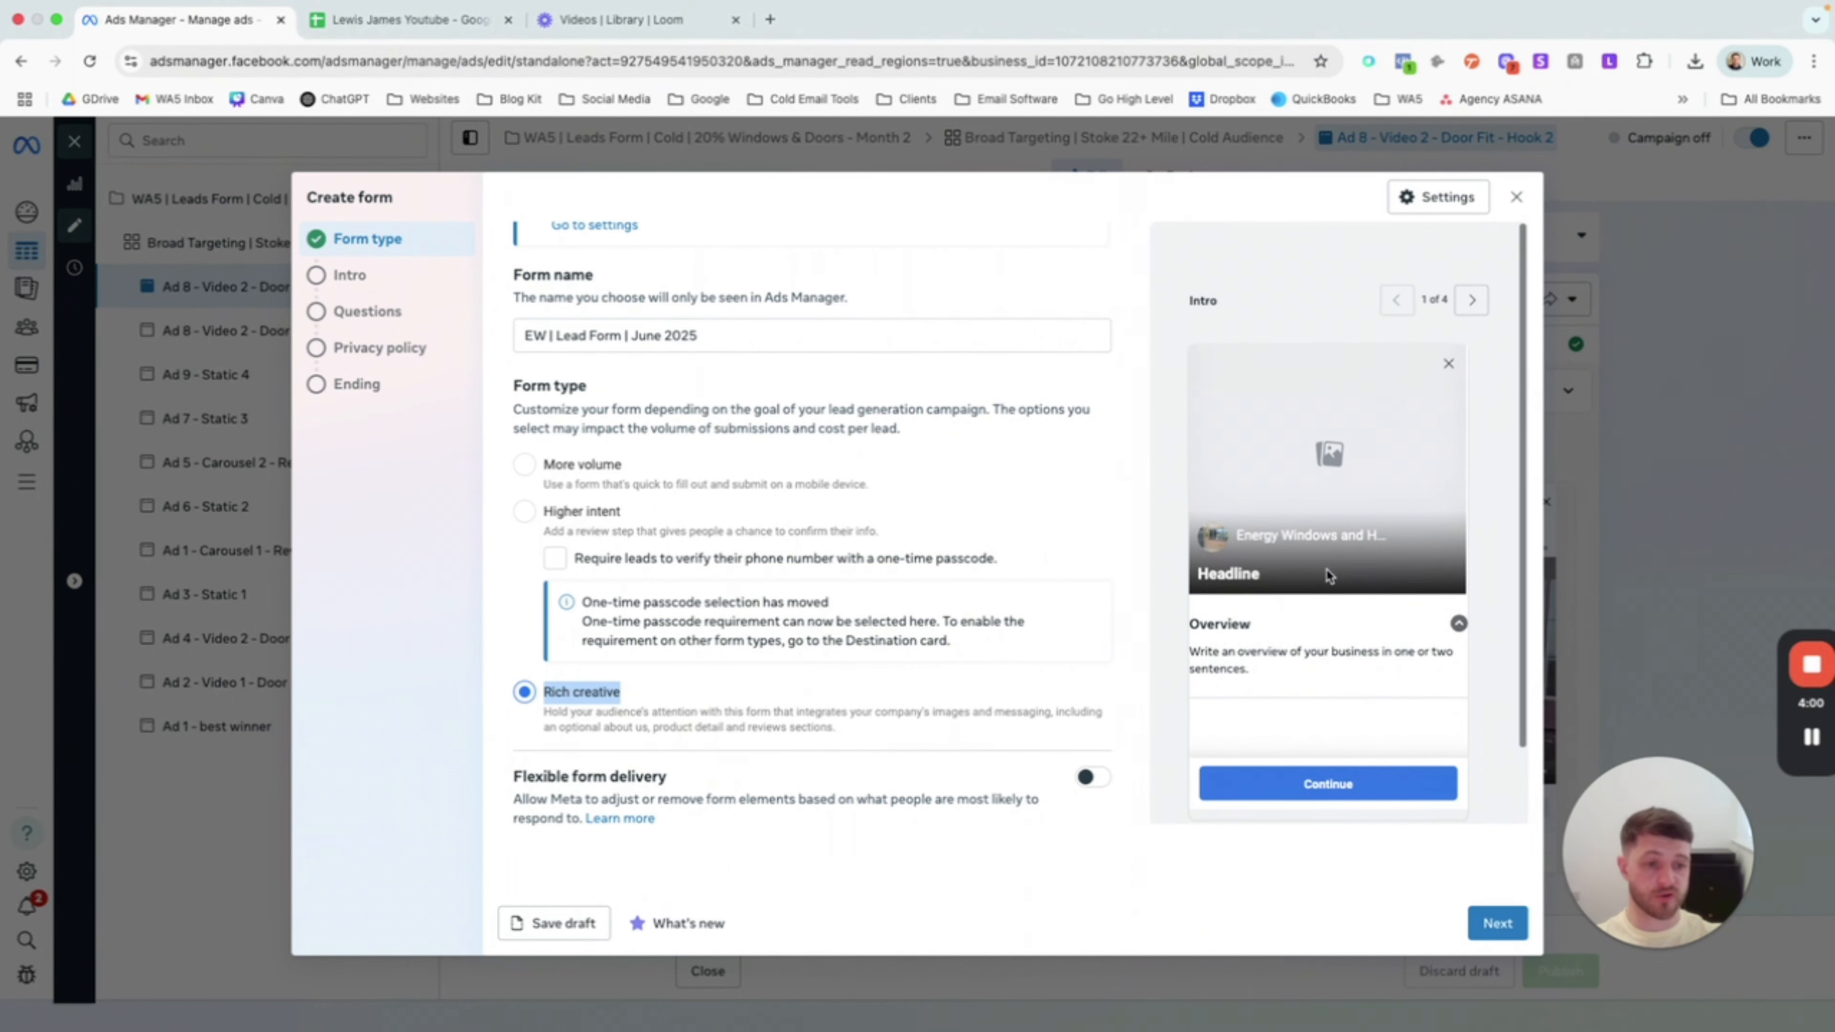
scroll(1373, 572, down, 1)
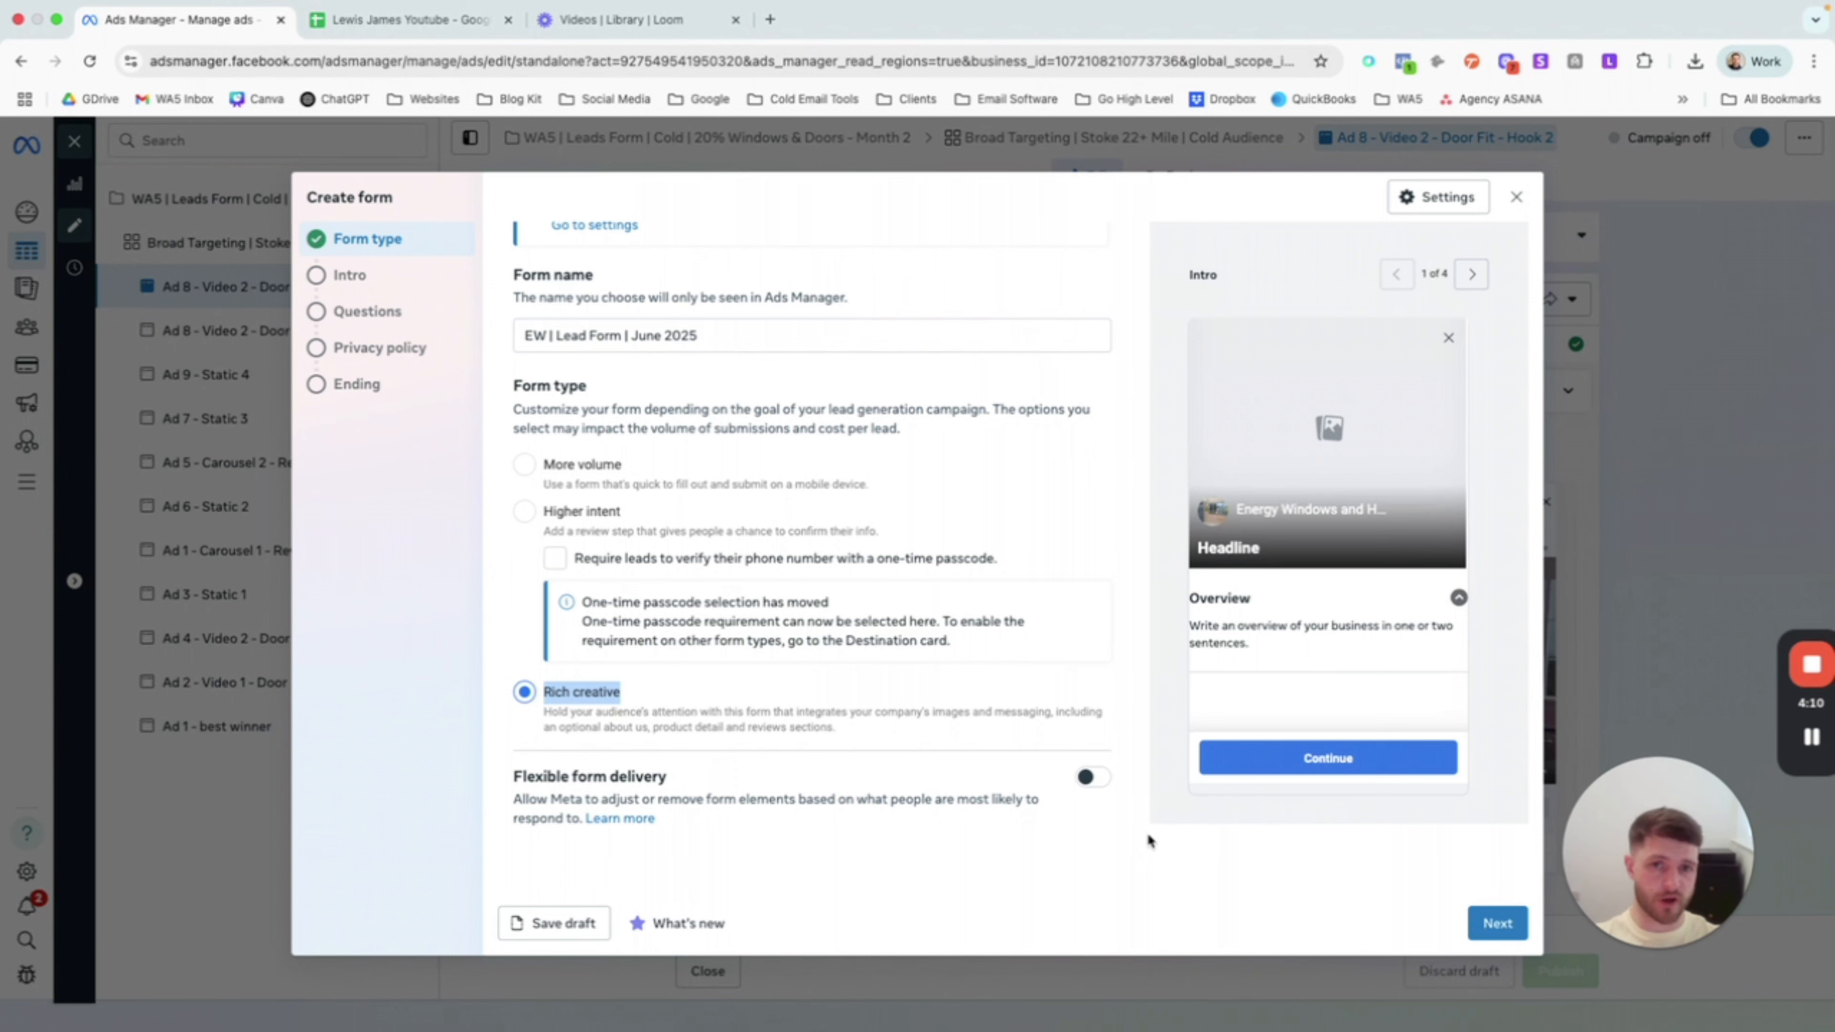
scroll(1322, 572, down, 1)
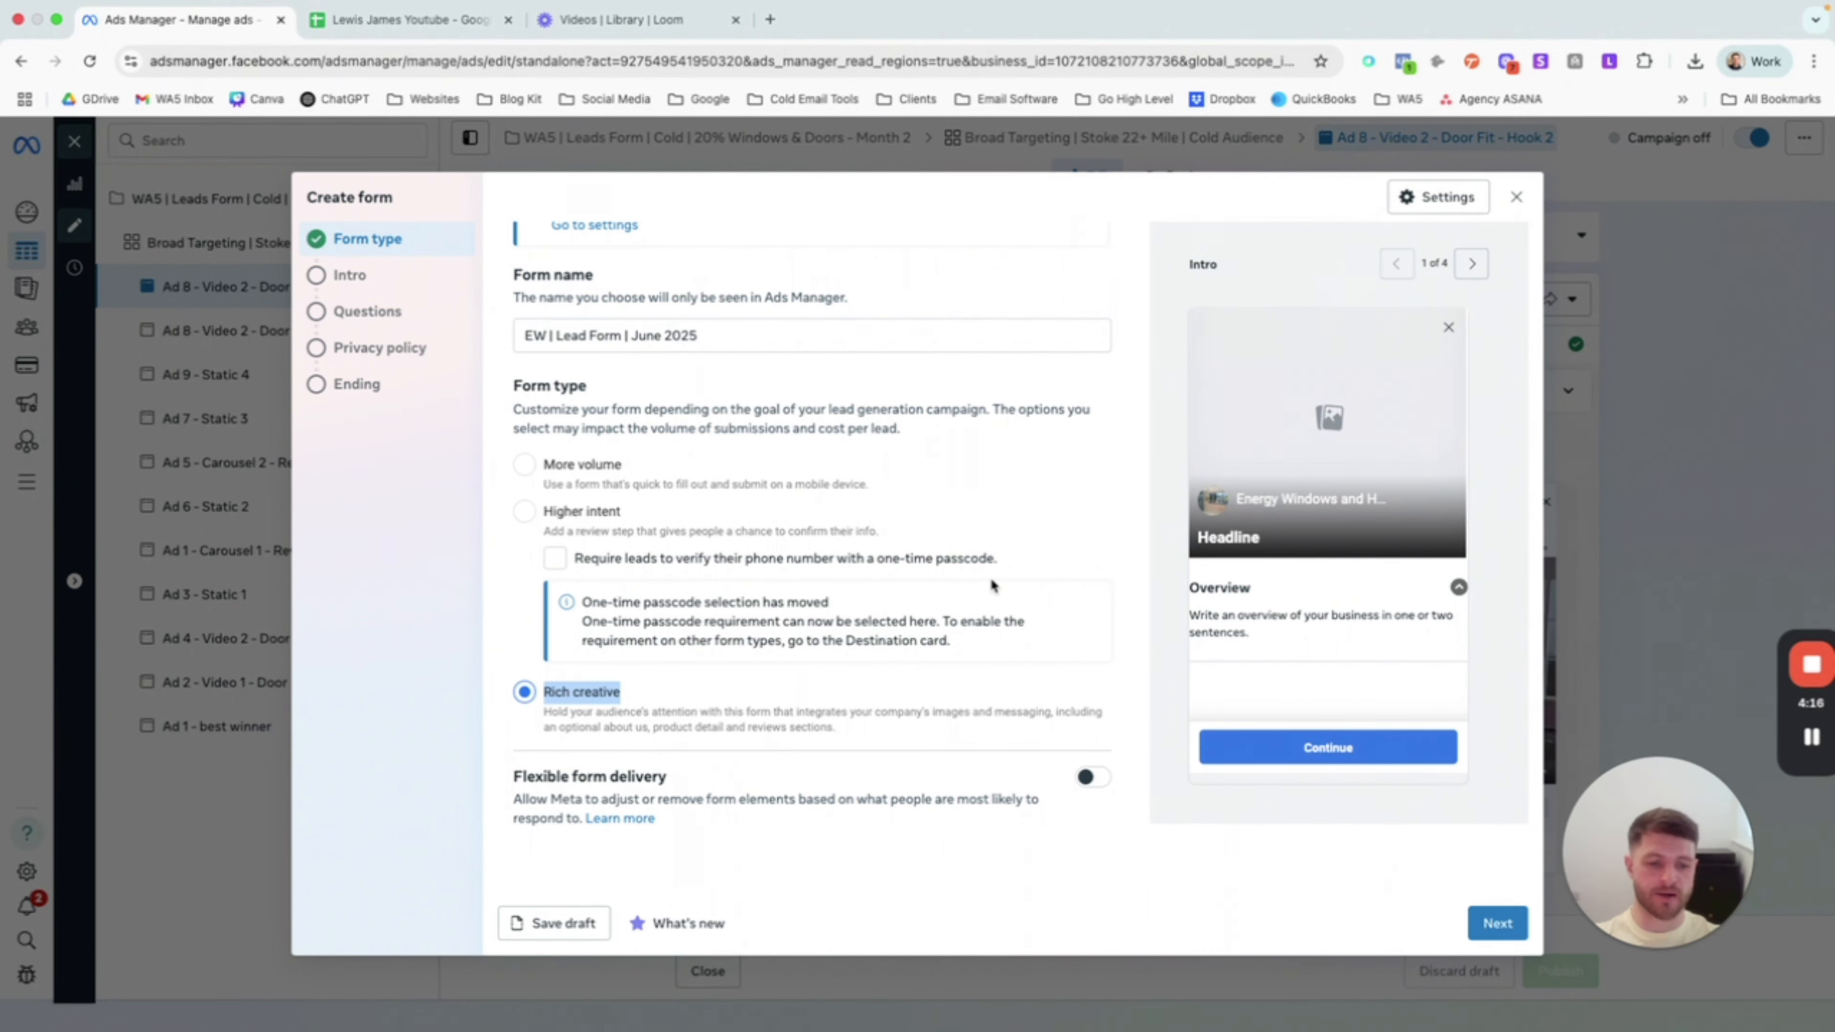
click(1498, 924)
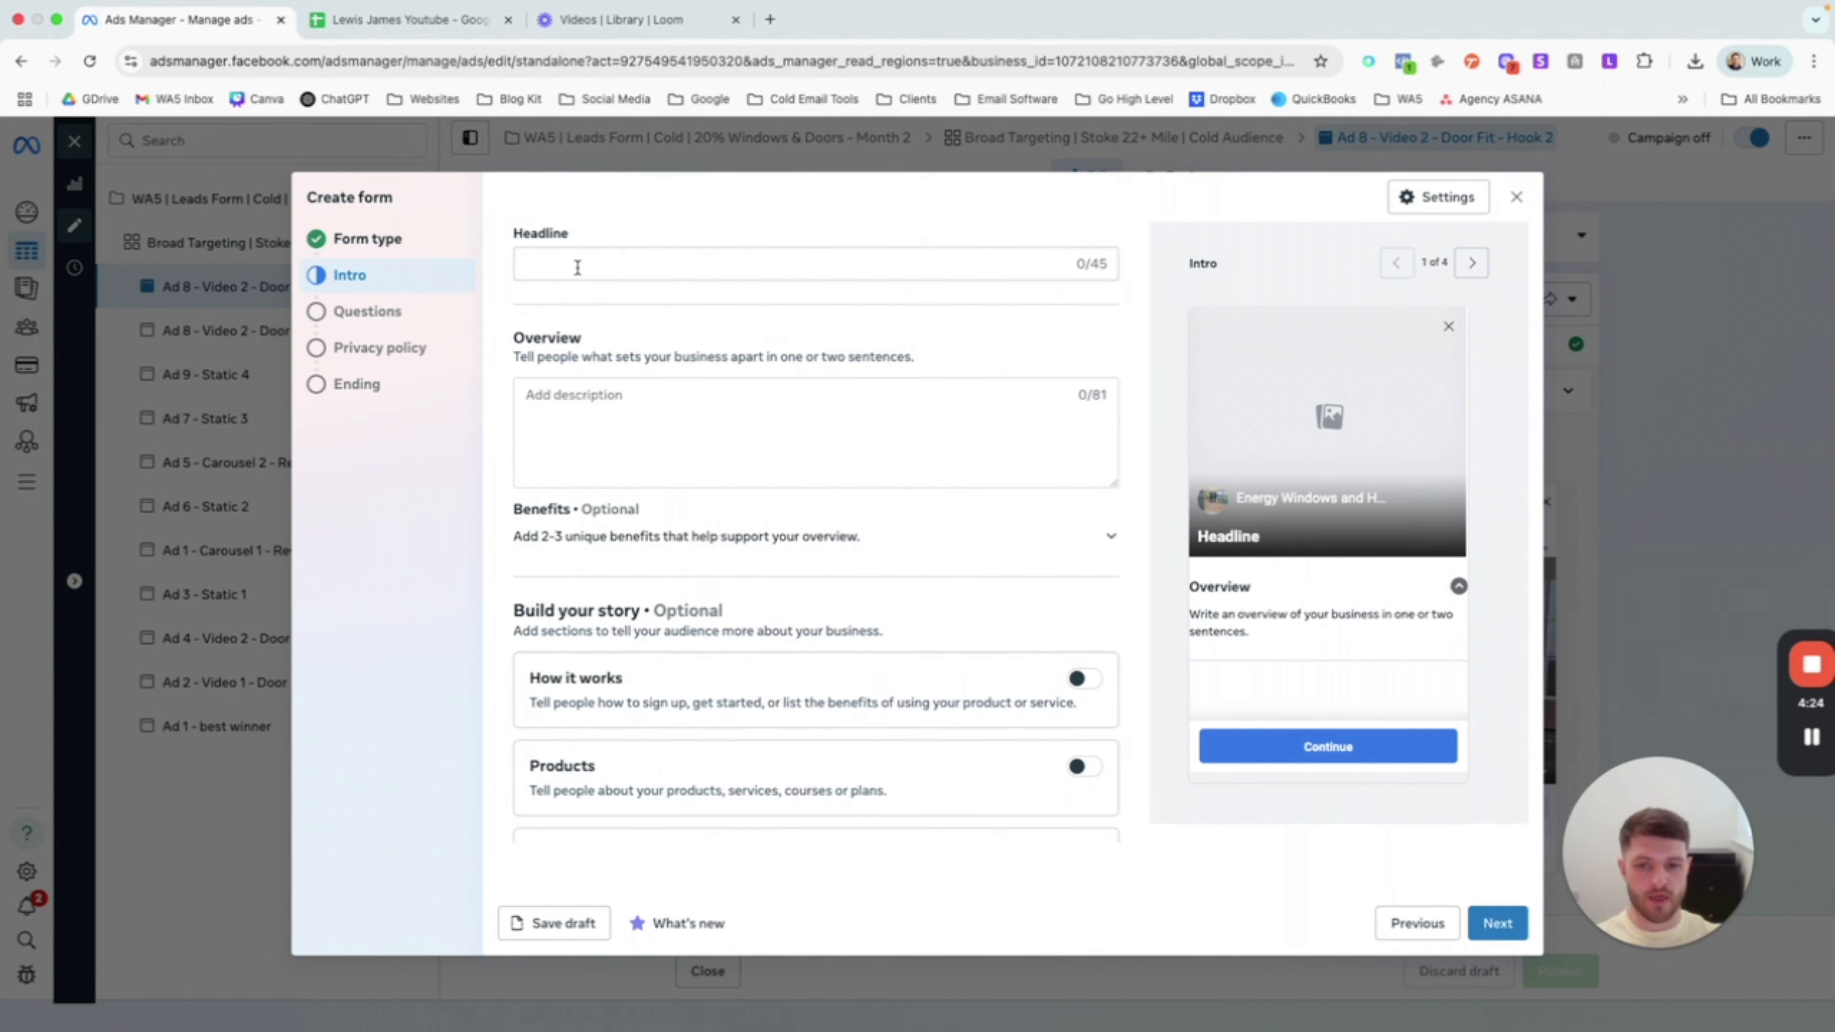
Step: Set the intro headline to "Buy 4 Windows Get 1 Free"
click(578, 267)
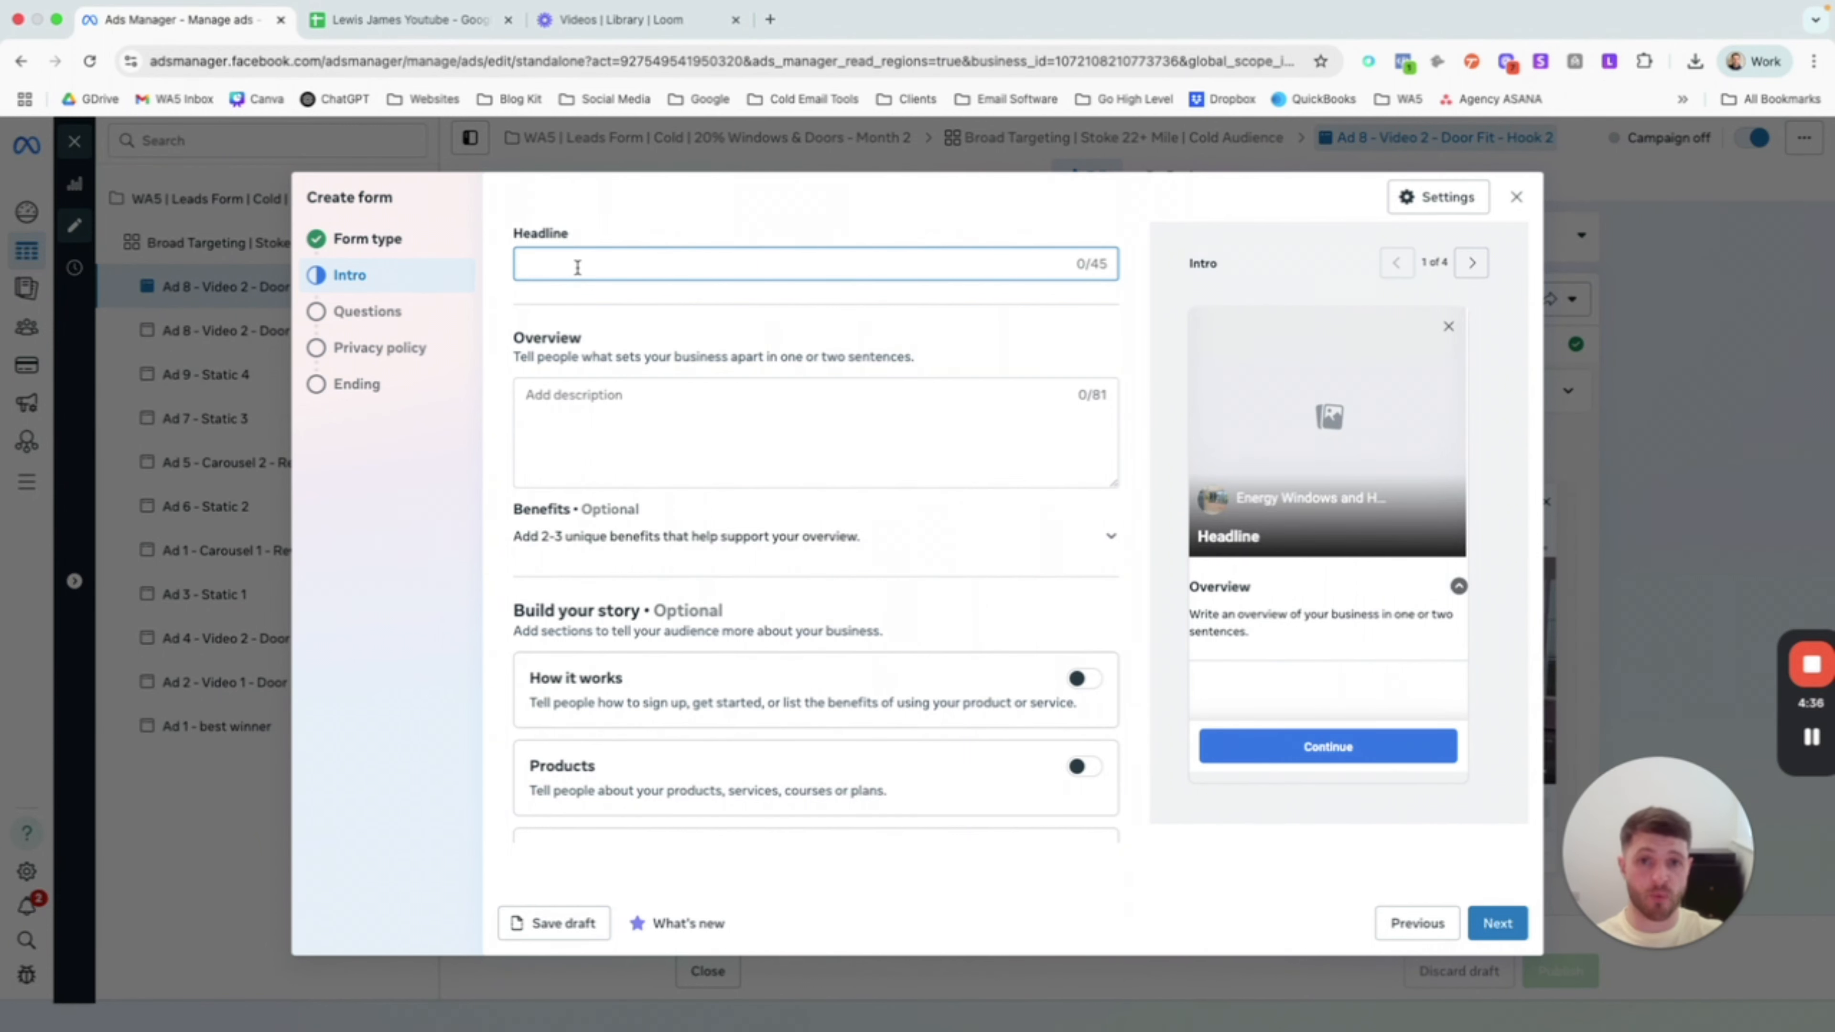
text(F)
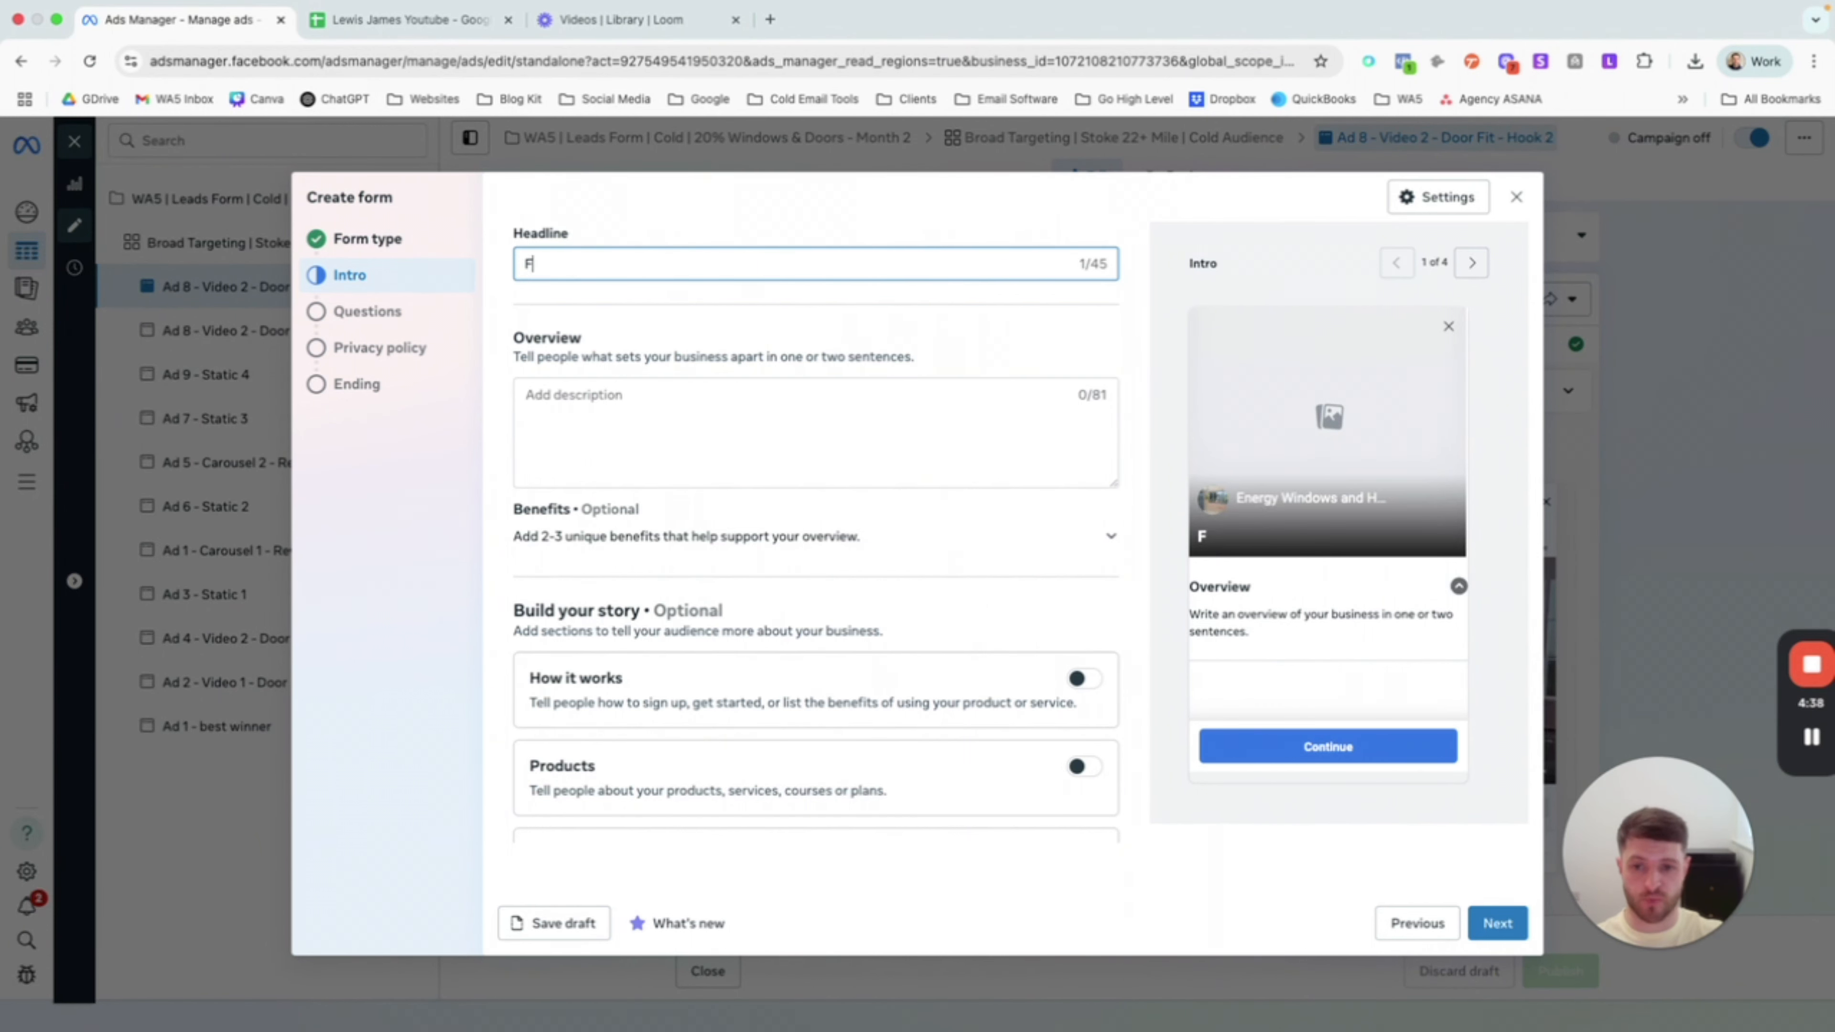
key(BackSpace)
text(Buy 4 Windows G)
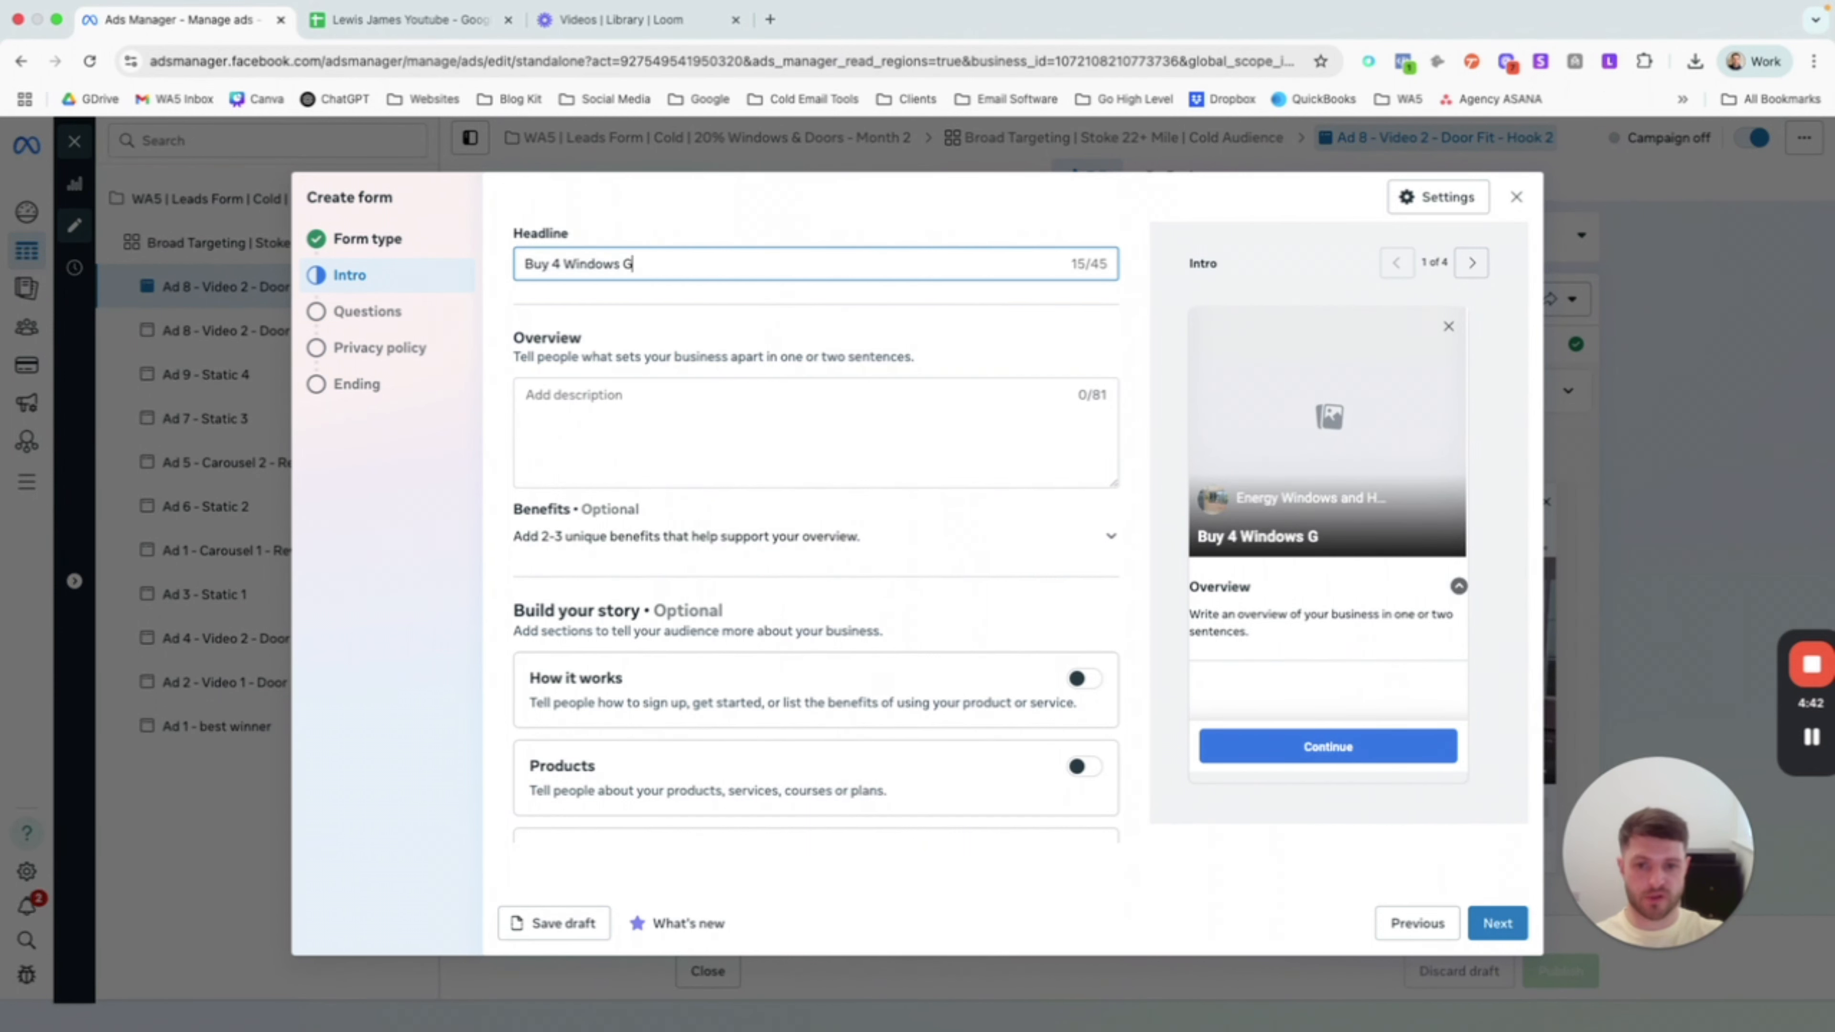
text(et one)
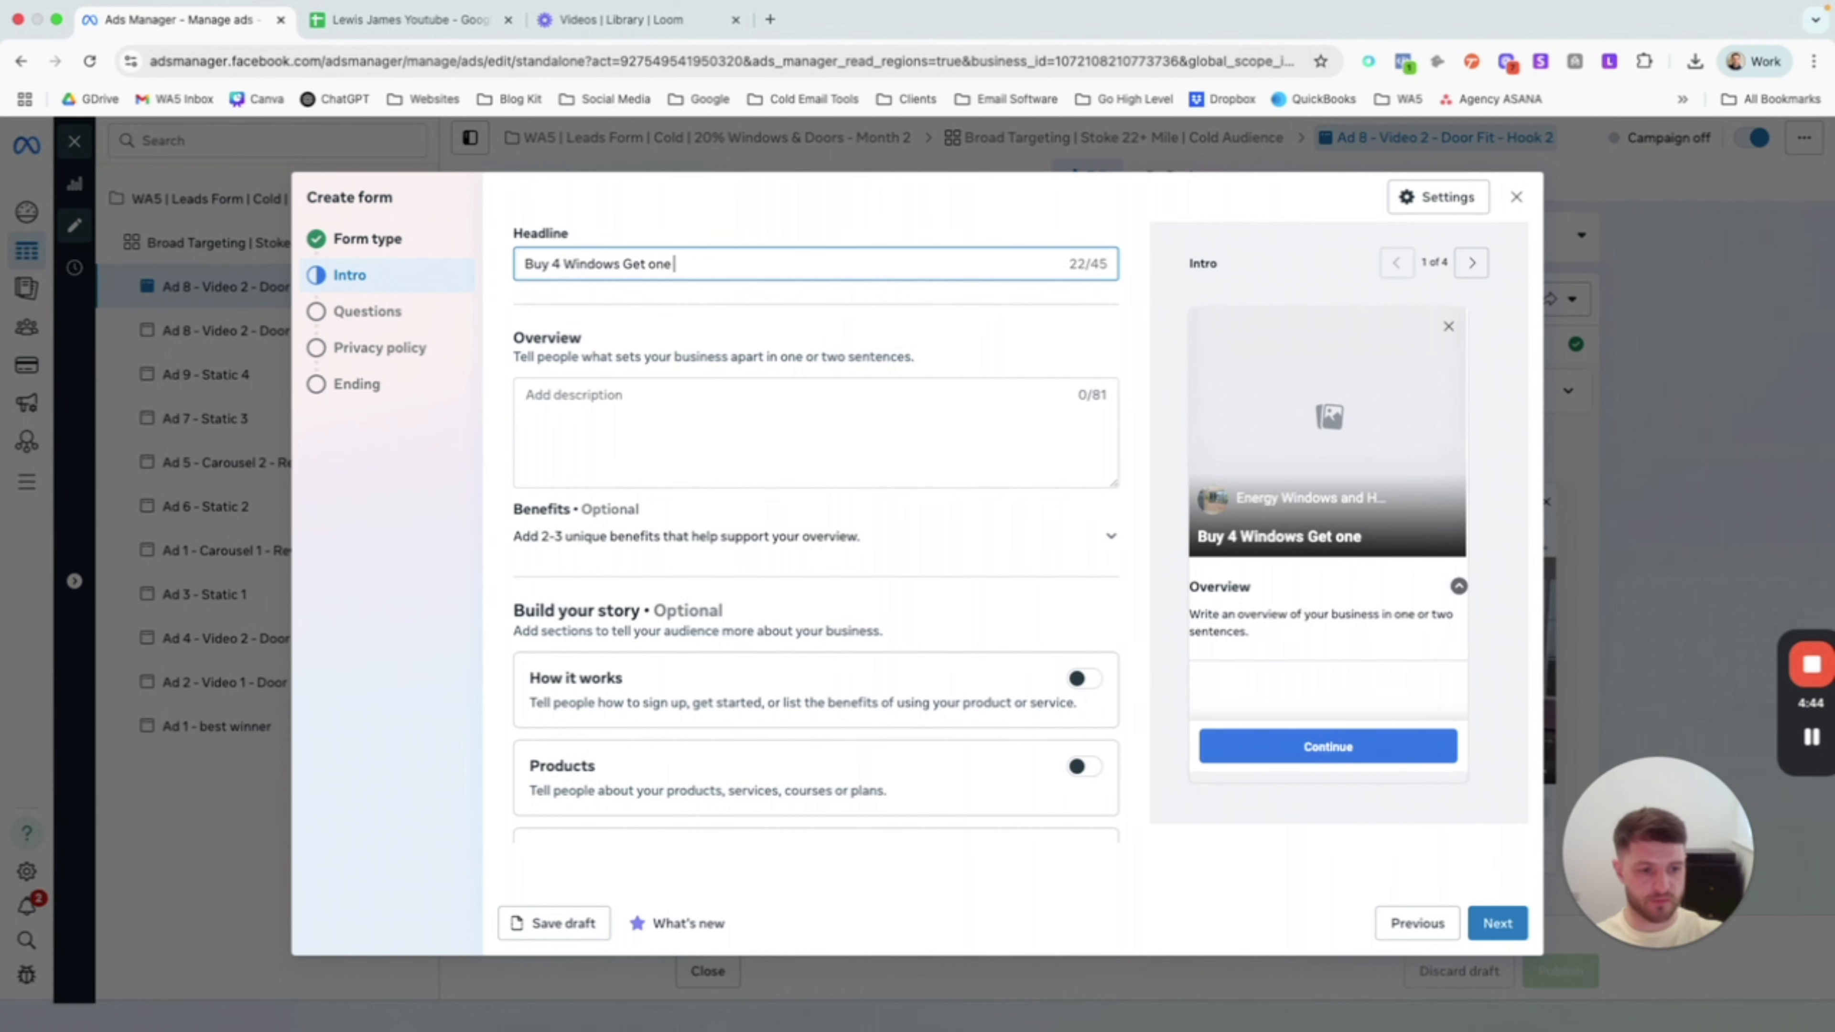
key(BackSpace)
key(BackSpace)
key(BackSpace)
key(BackSpace)
text(1 F)
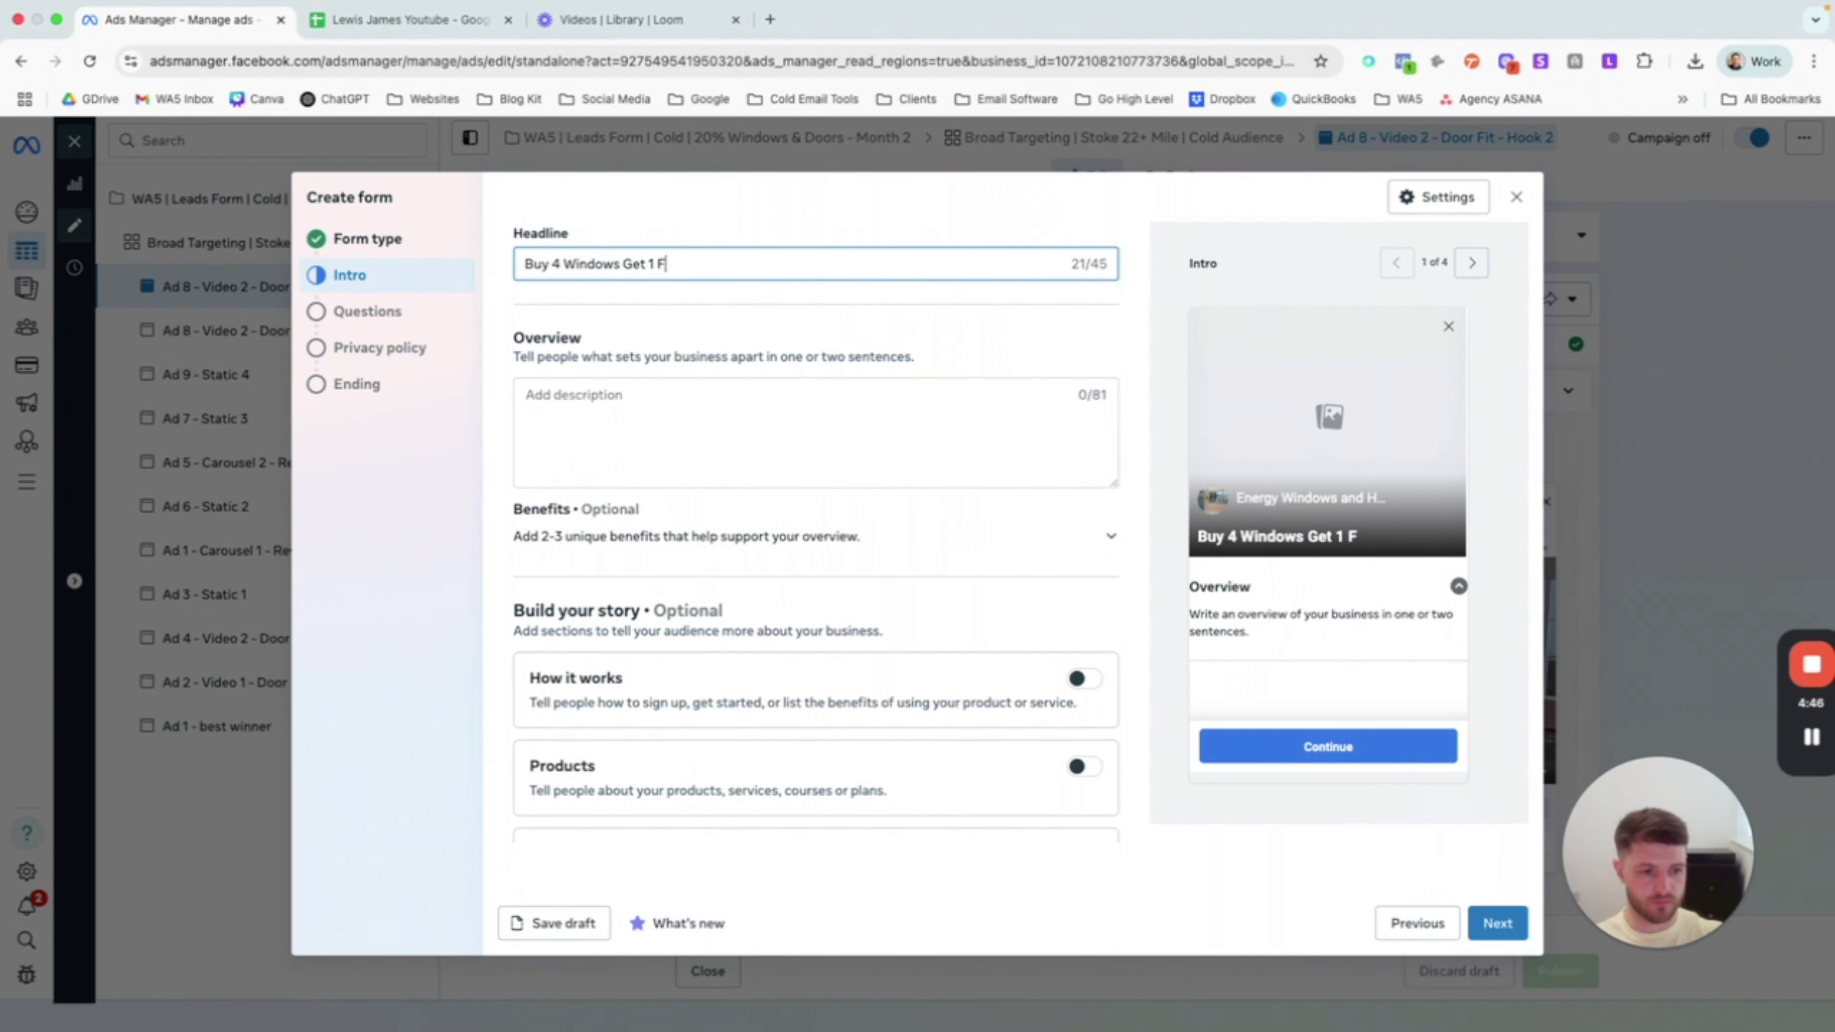
text(re)
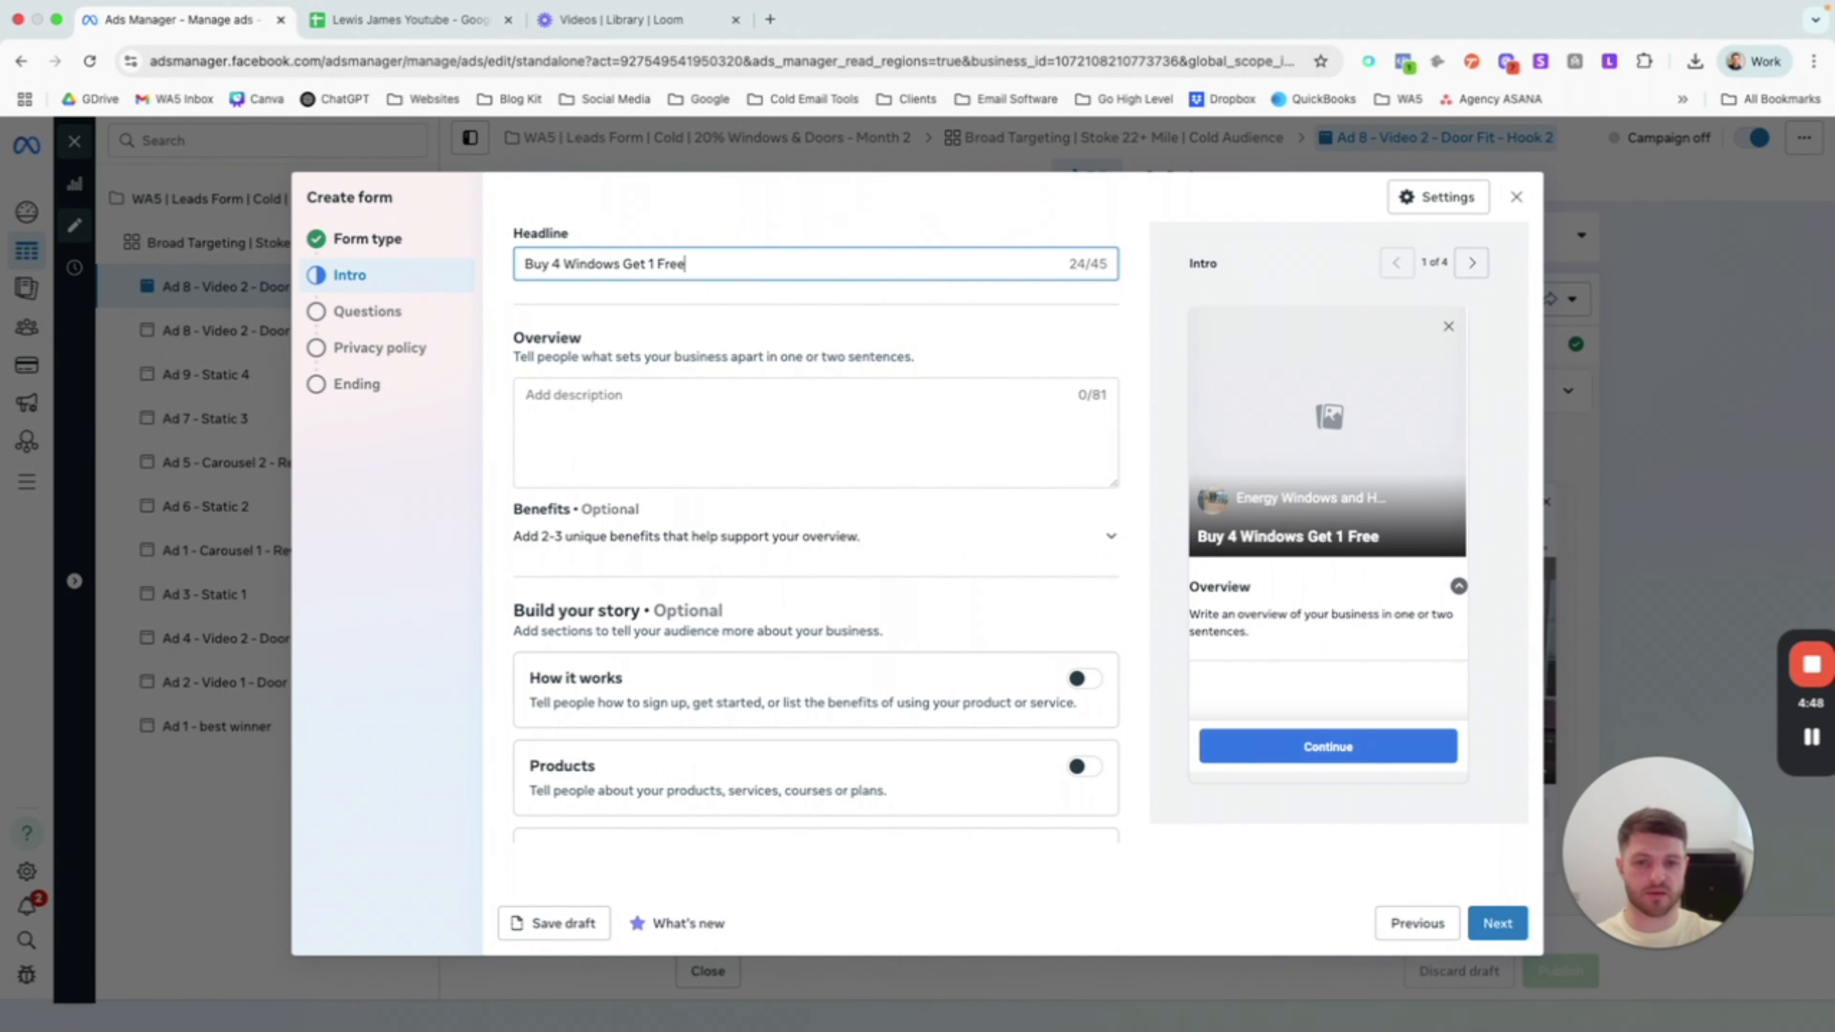
text(e)
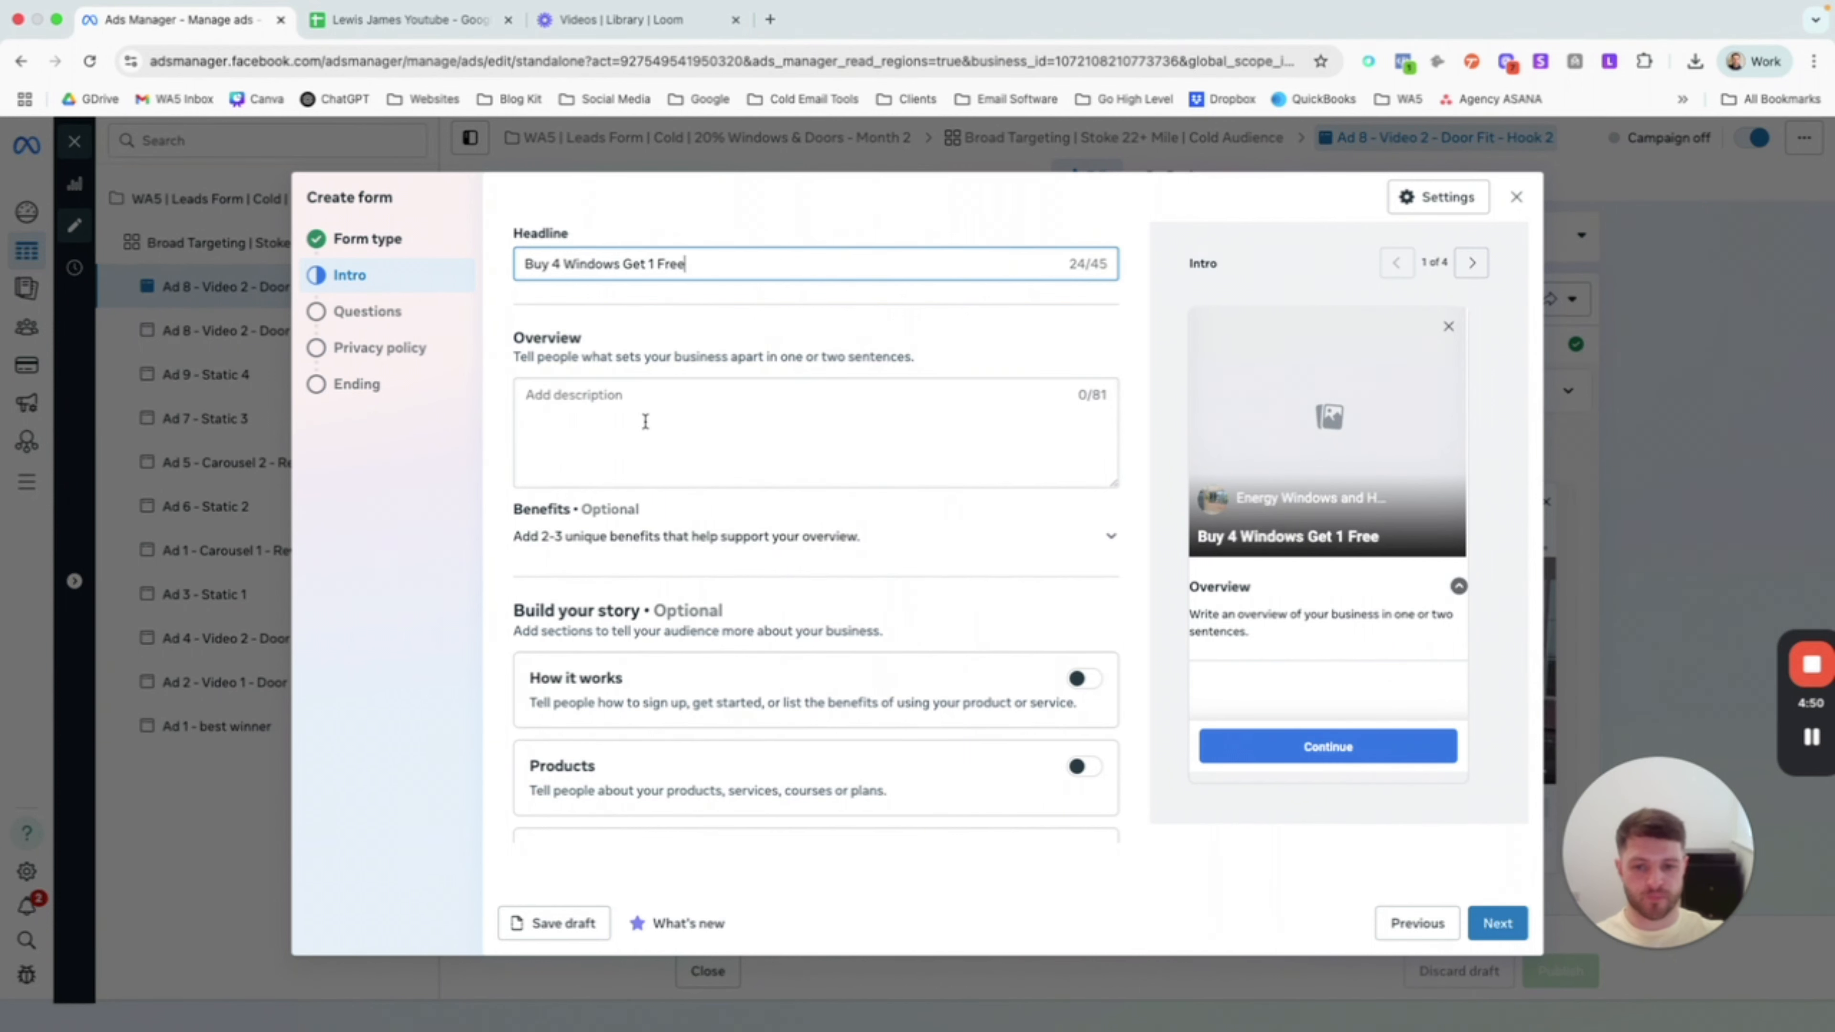
Step: Write the intro overview as "Energy Windows has helped more 5000+ Homeowners with brand new windows and doors."
click(640, 406)
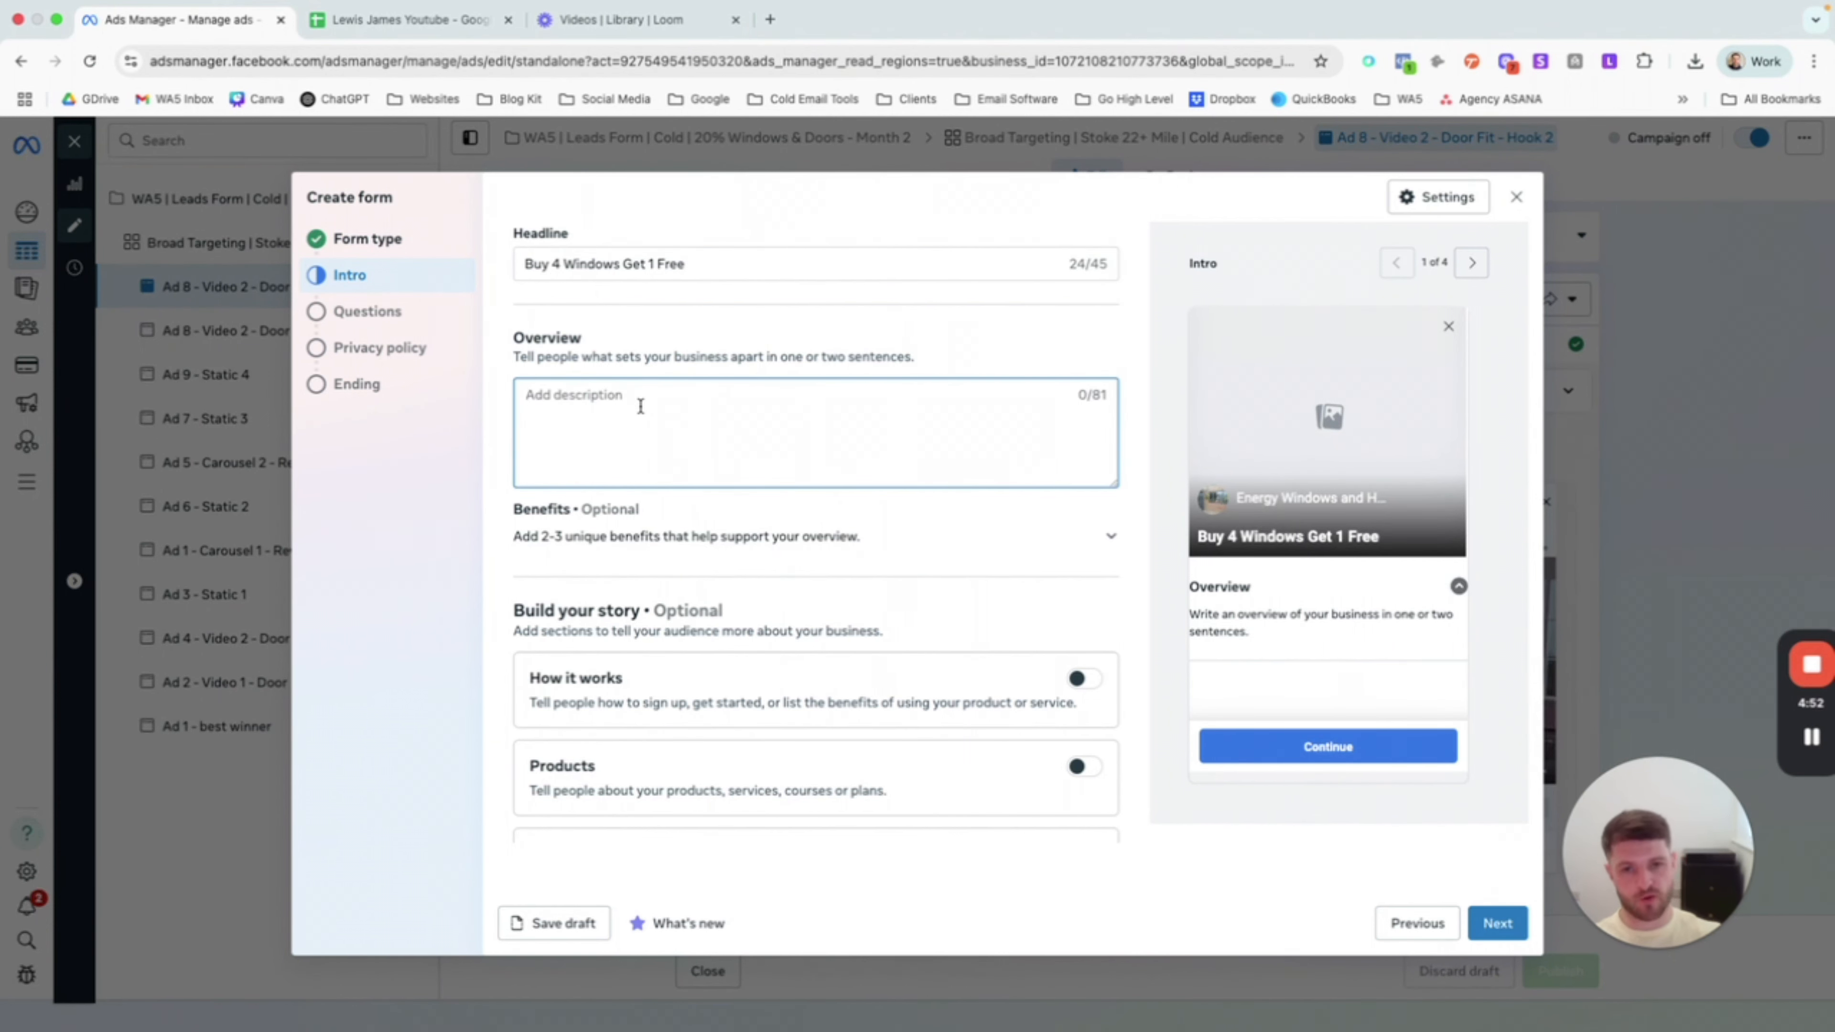
text(Energt)
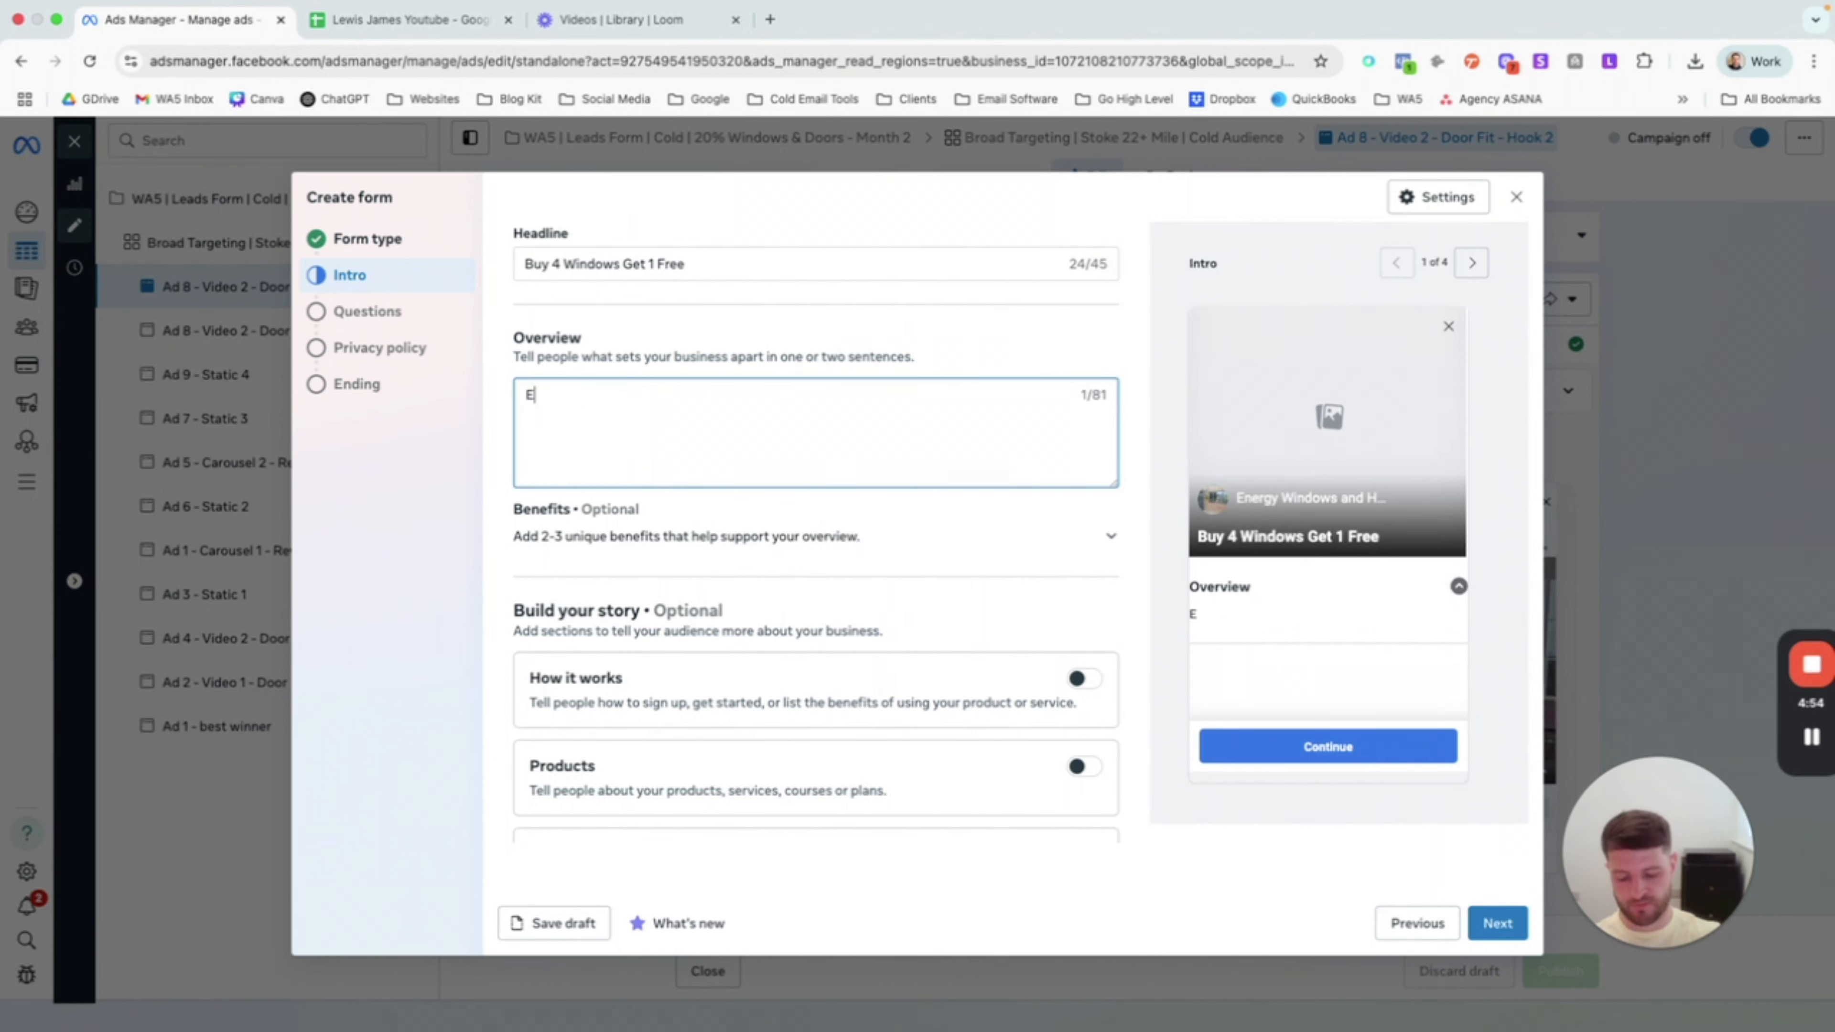
key(BackSpace)
key(BackSpace)
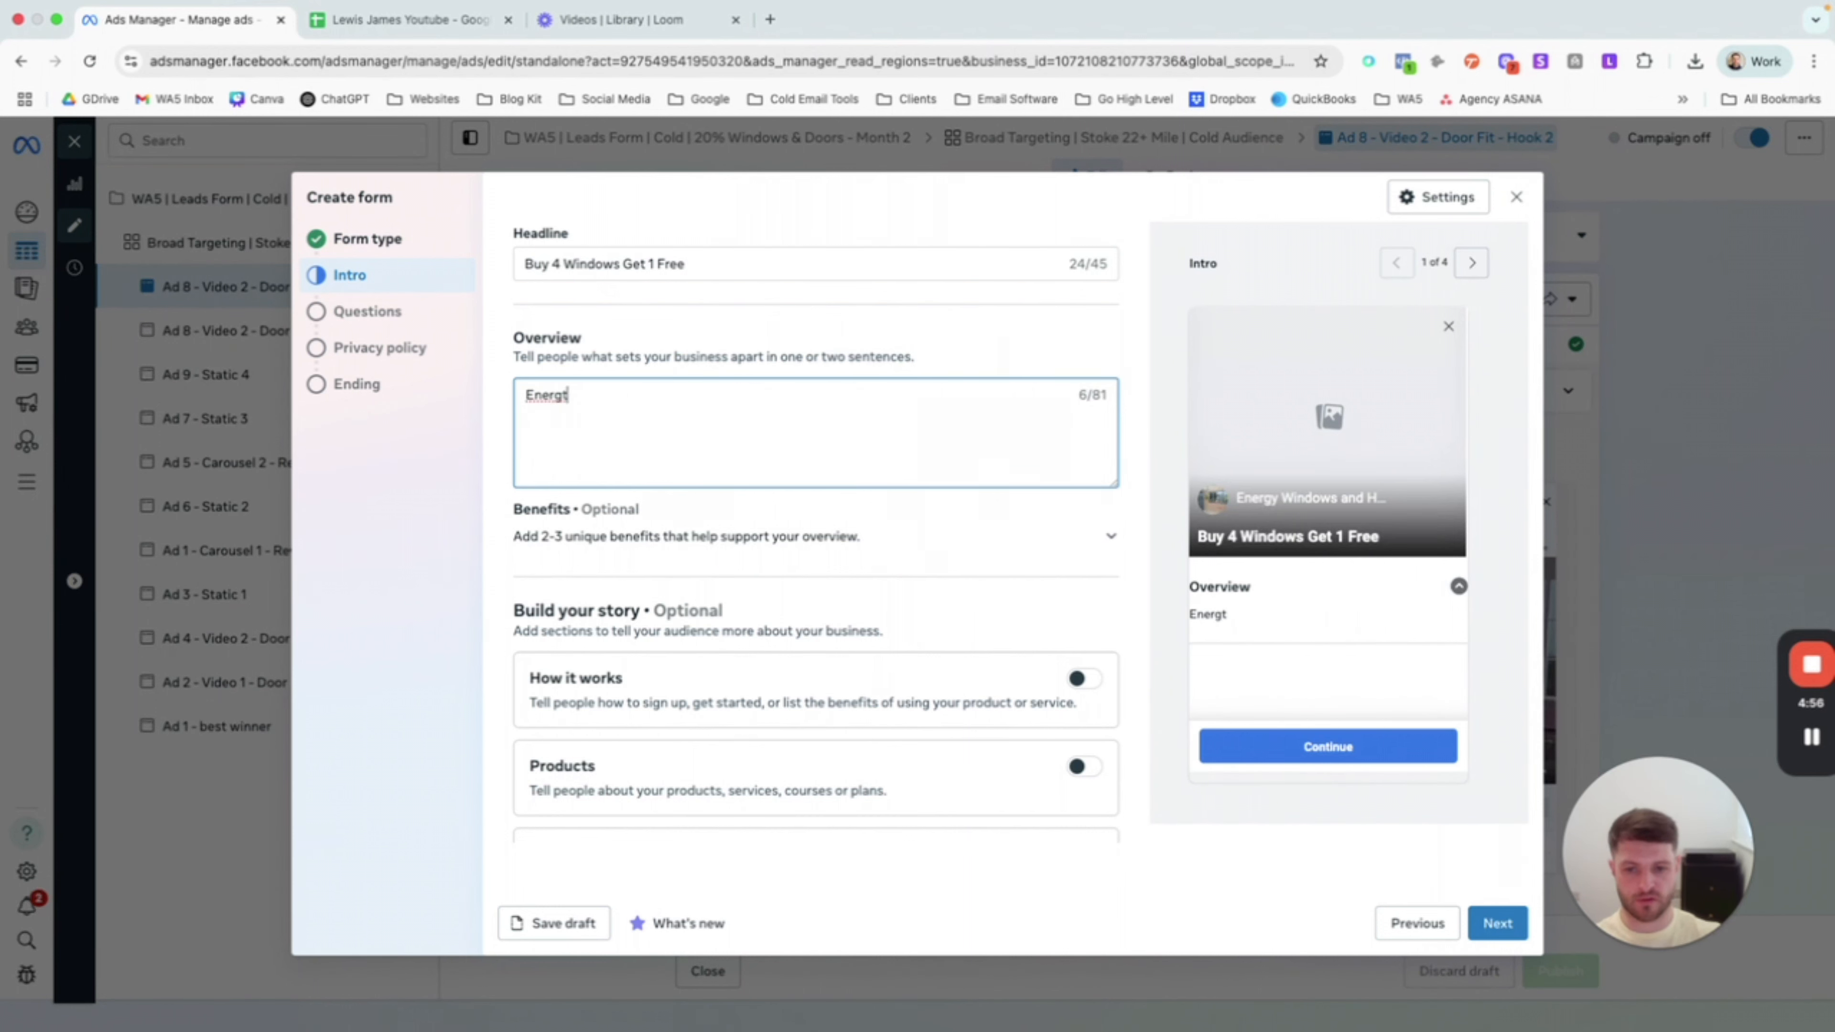
text(y Windows has )
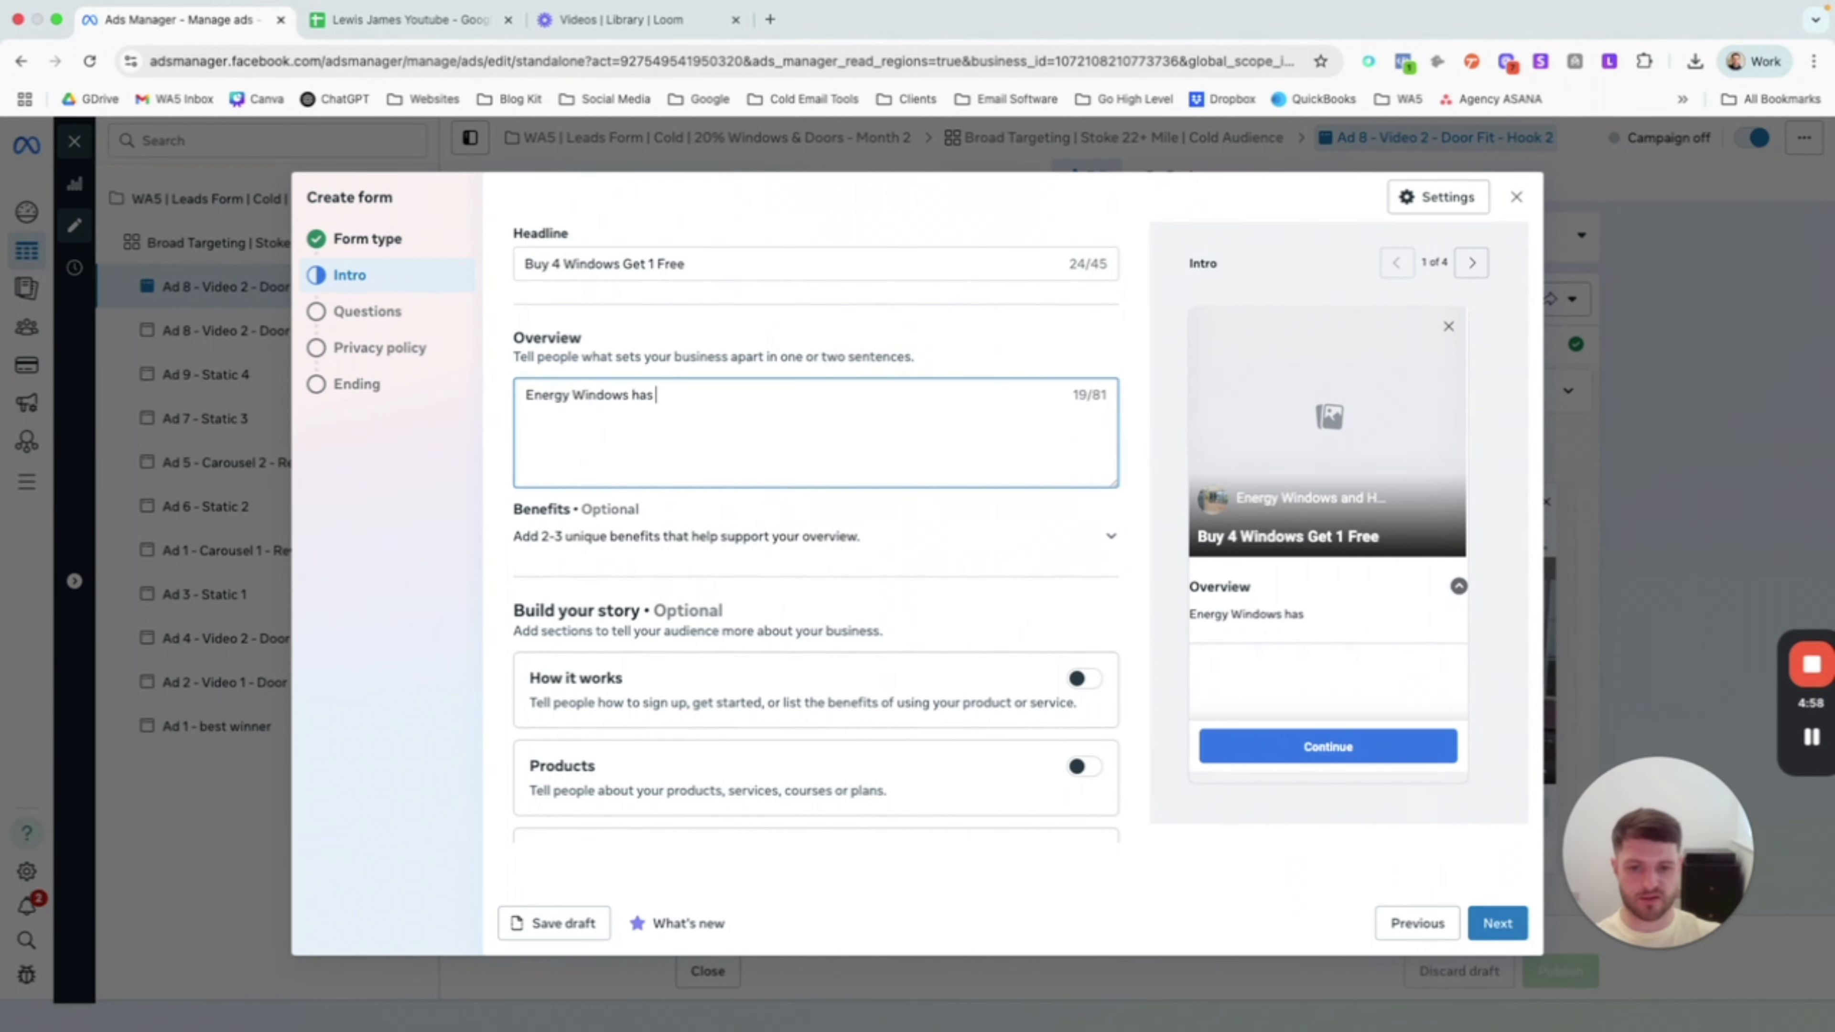
text(helped more 5000+)
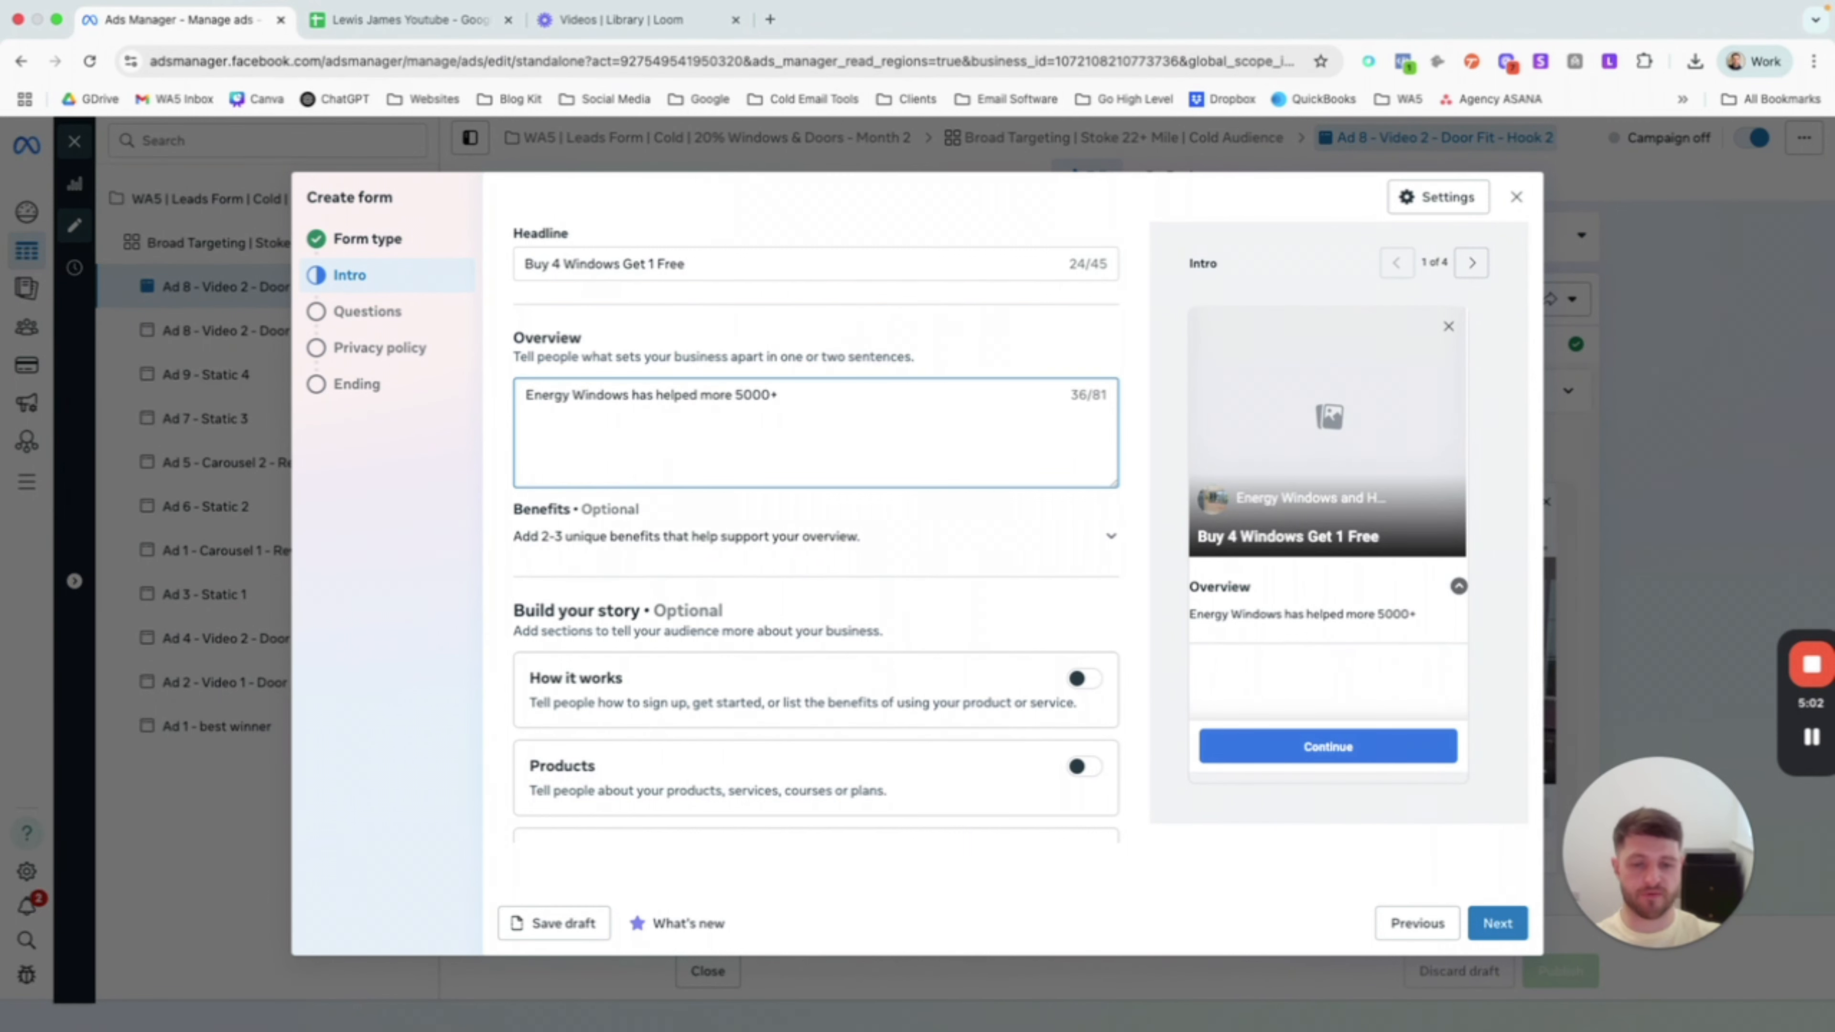
text( Homeo)
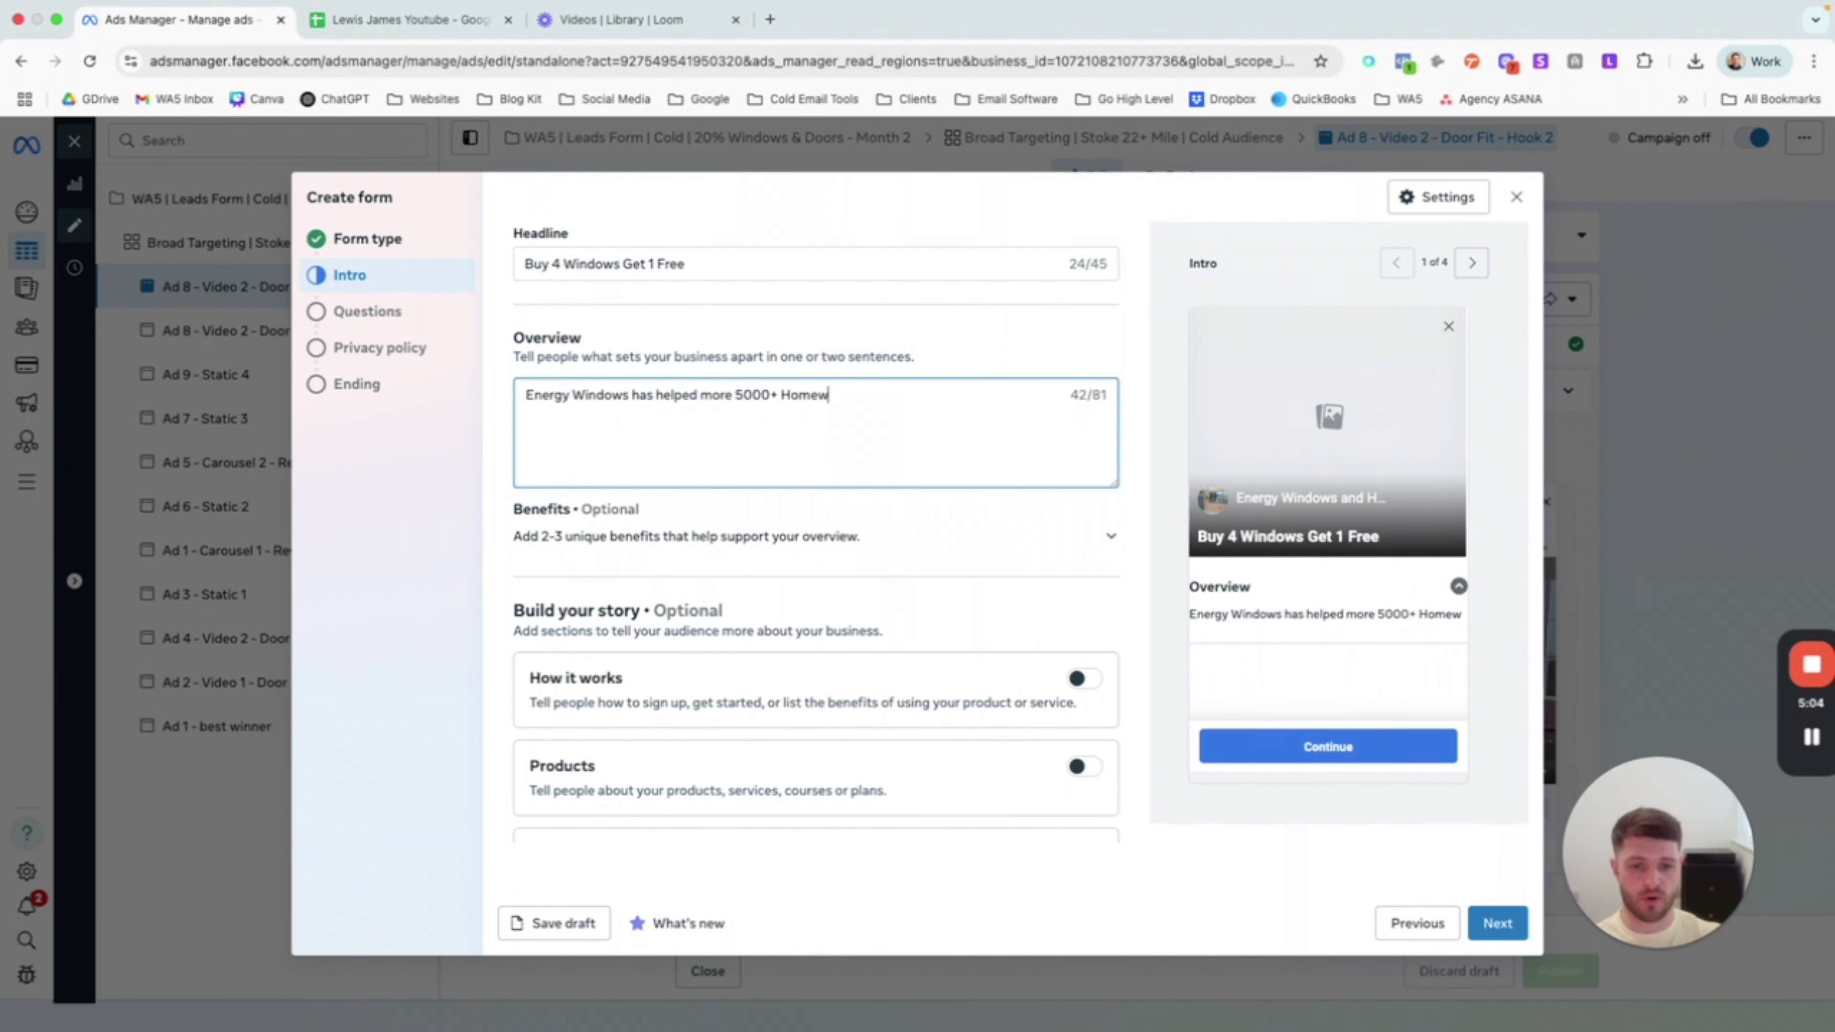
text(wners with )
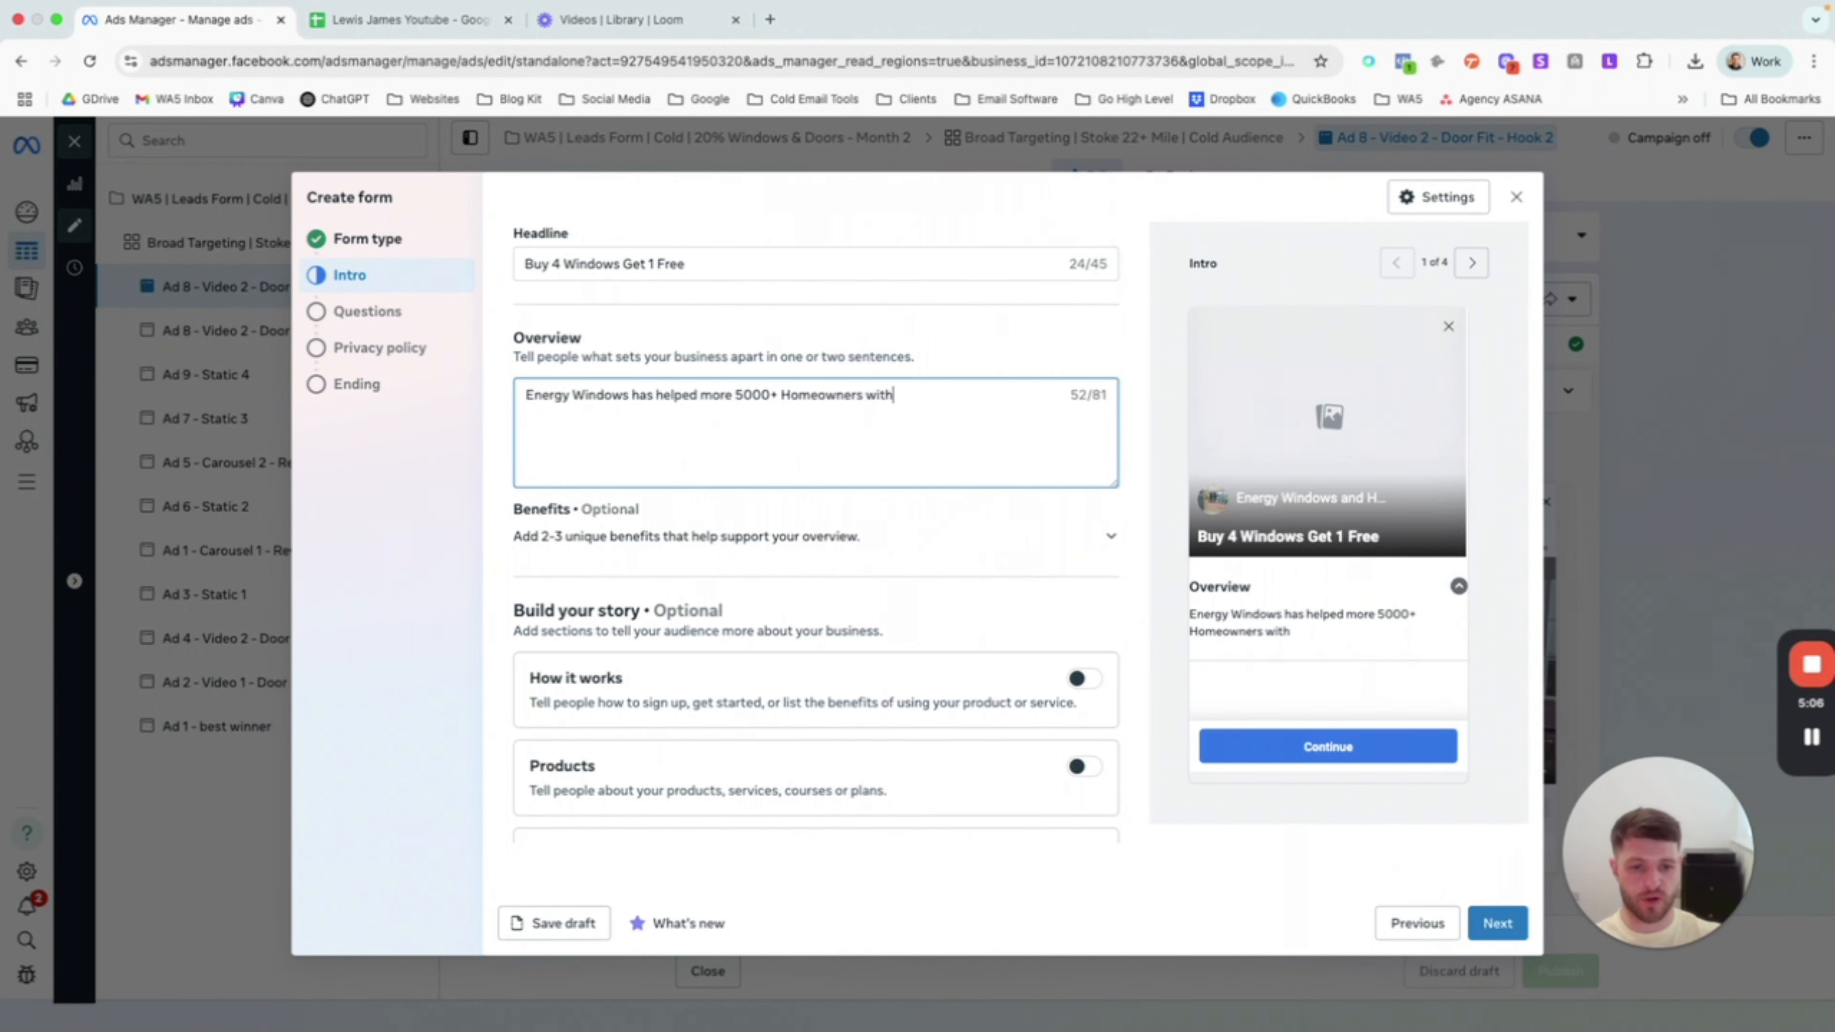
text(bra)
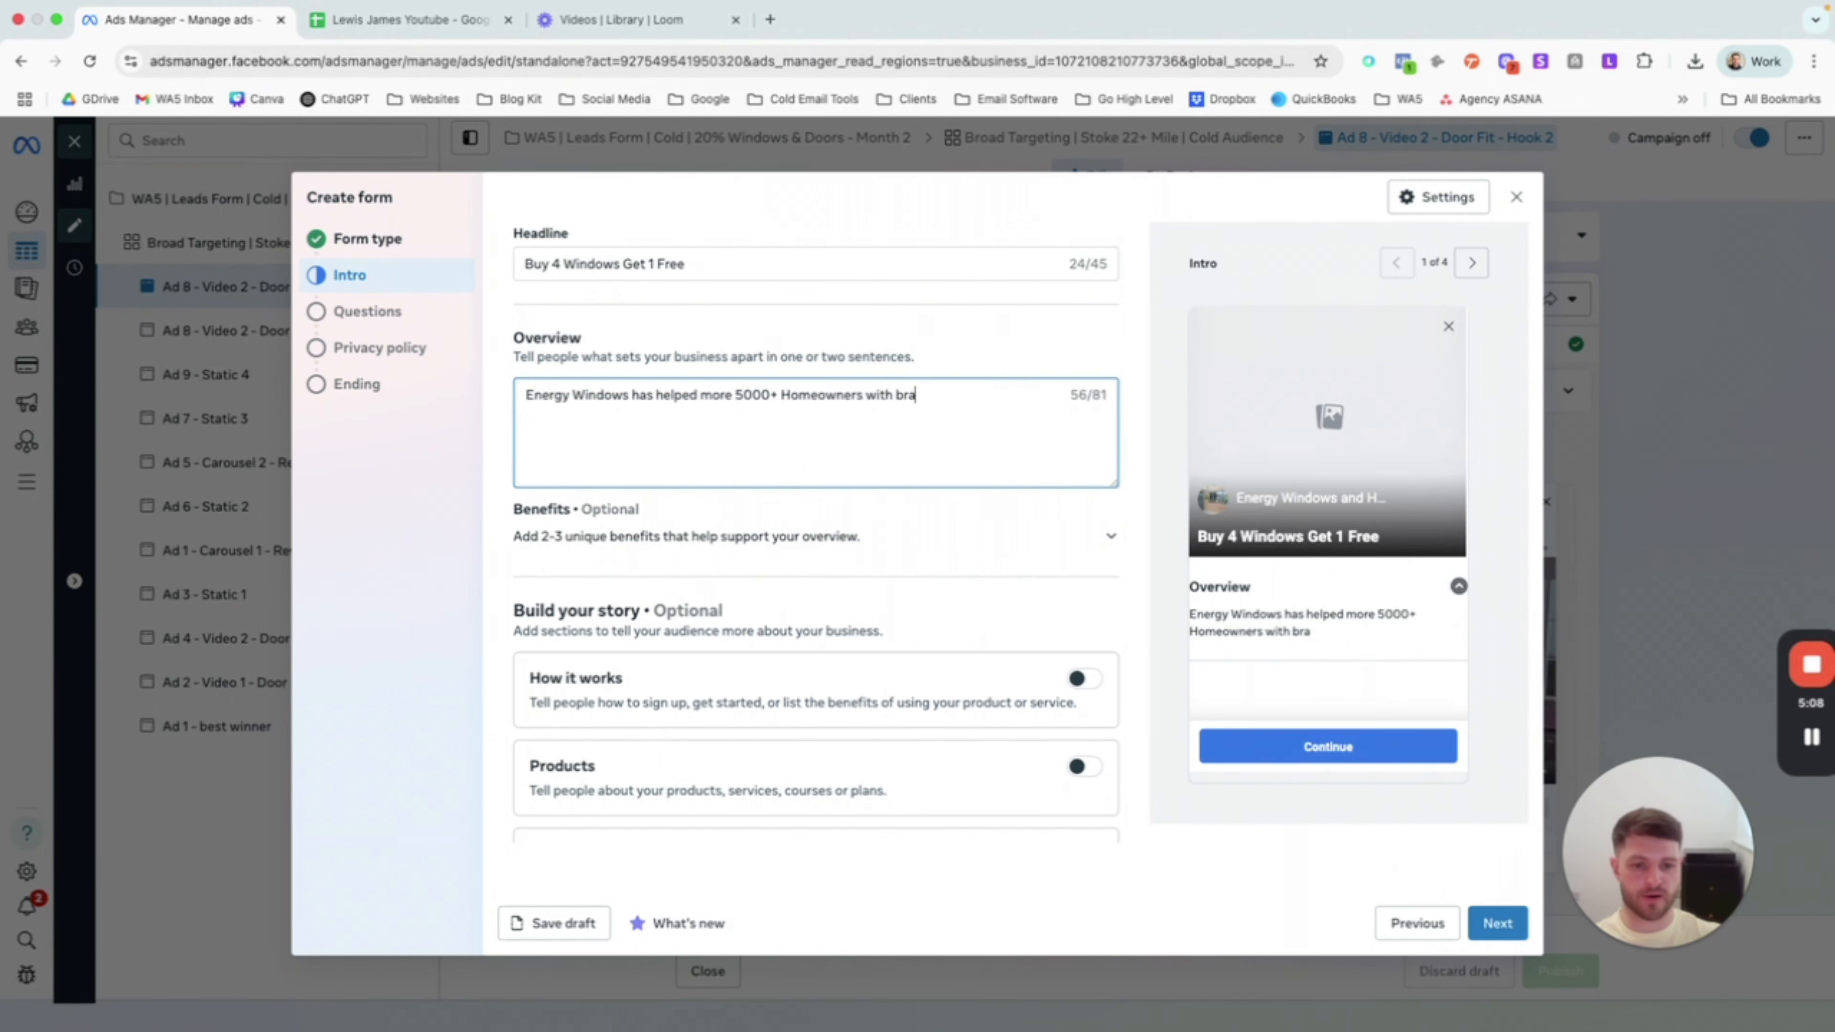
text(nd new windo)
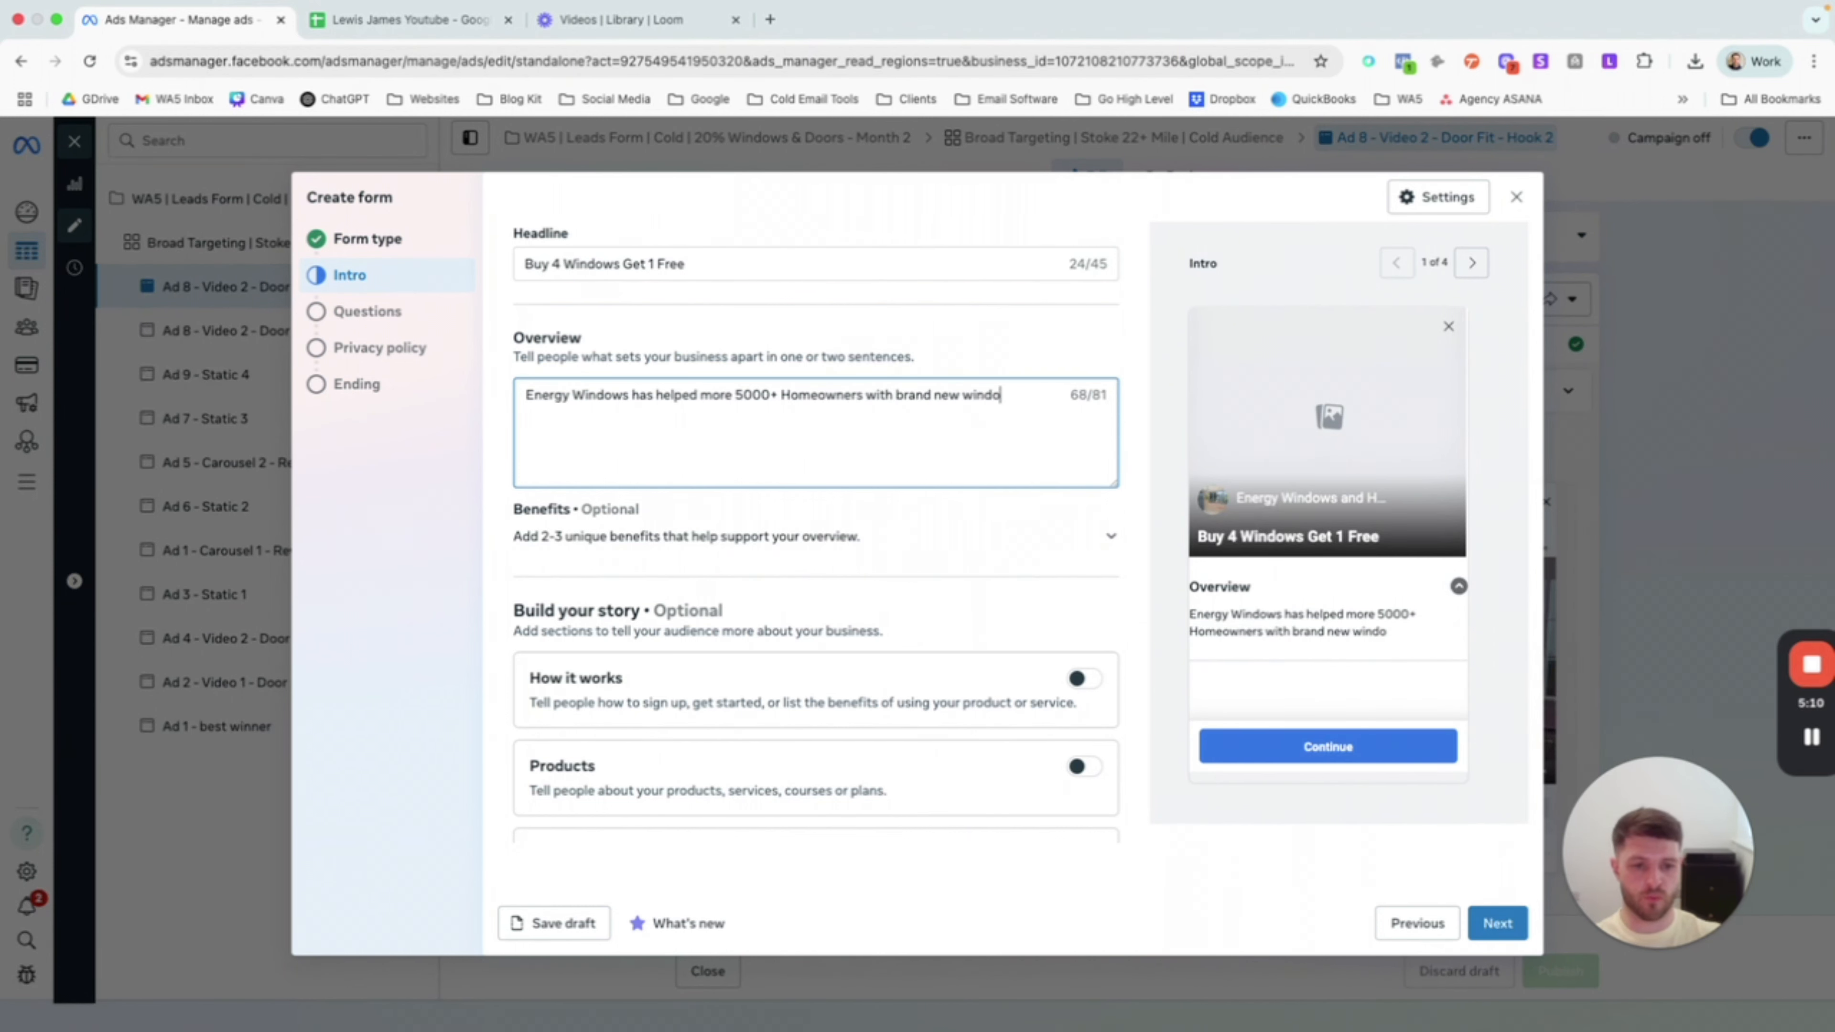
text(ws and doors.)
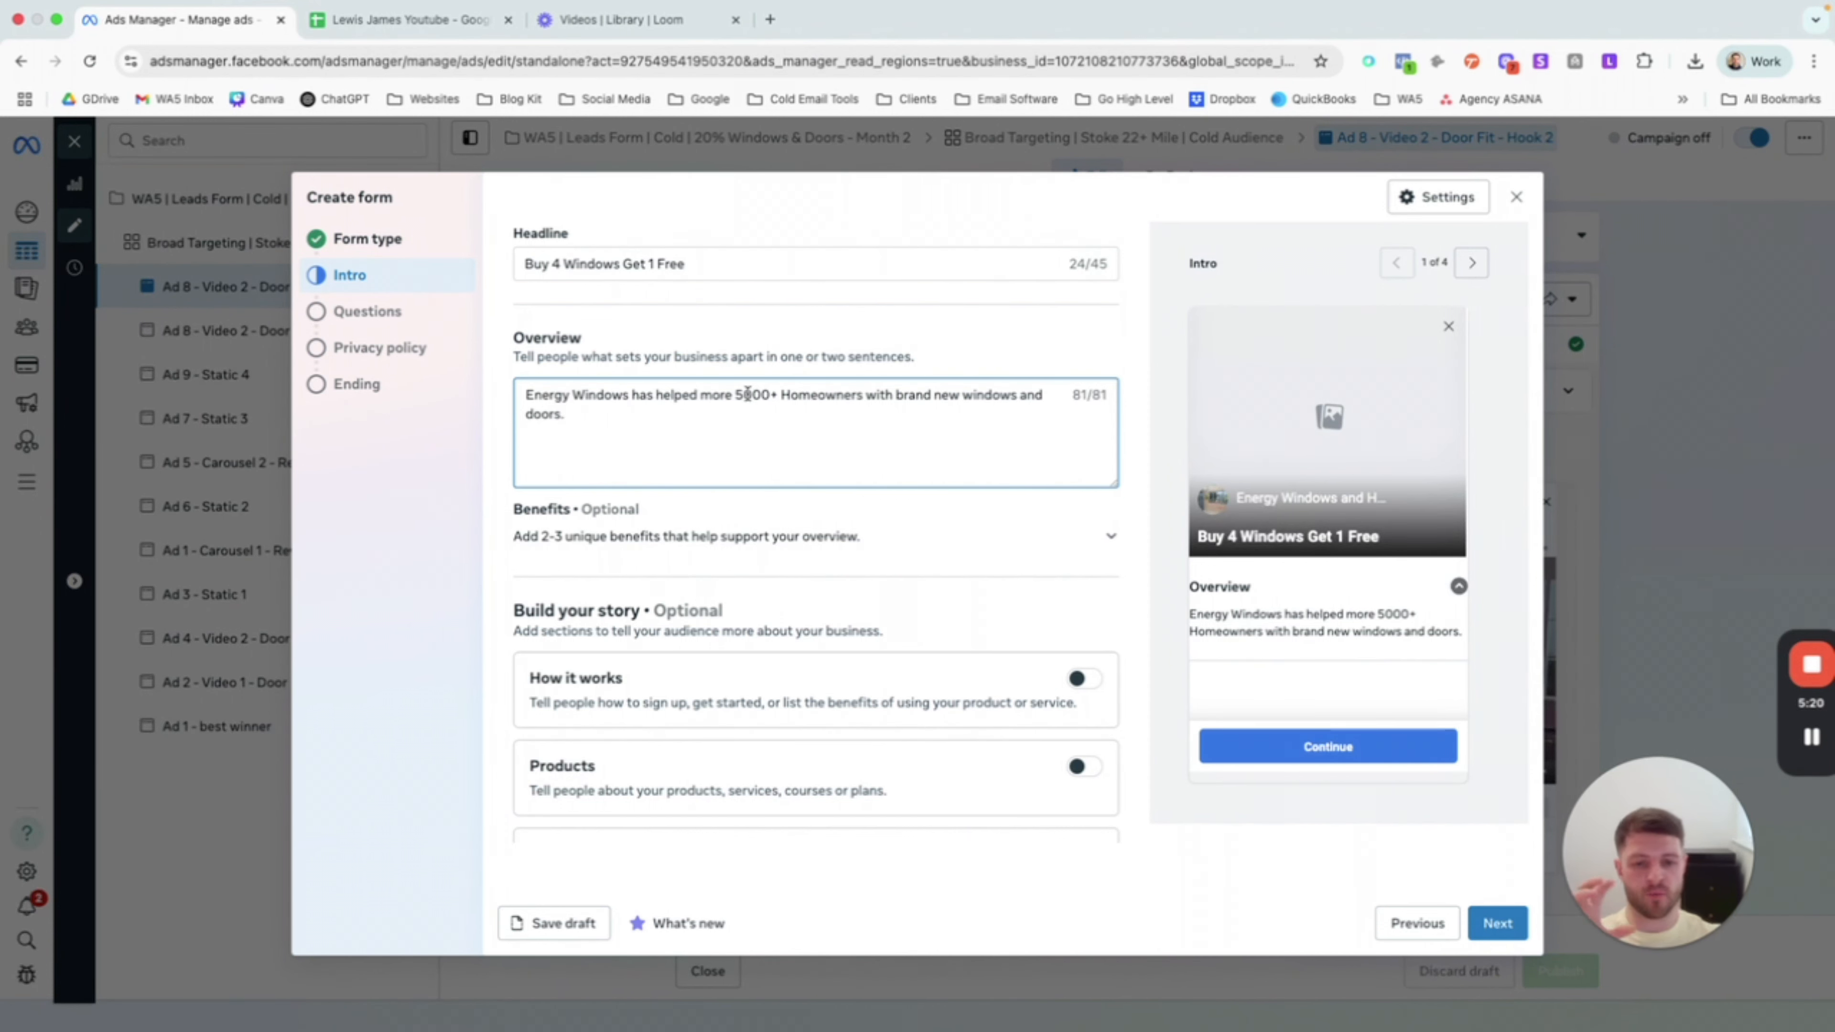
drag(732, 396, 875, 397)
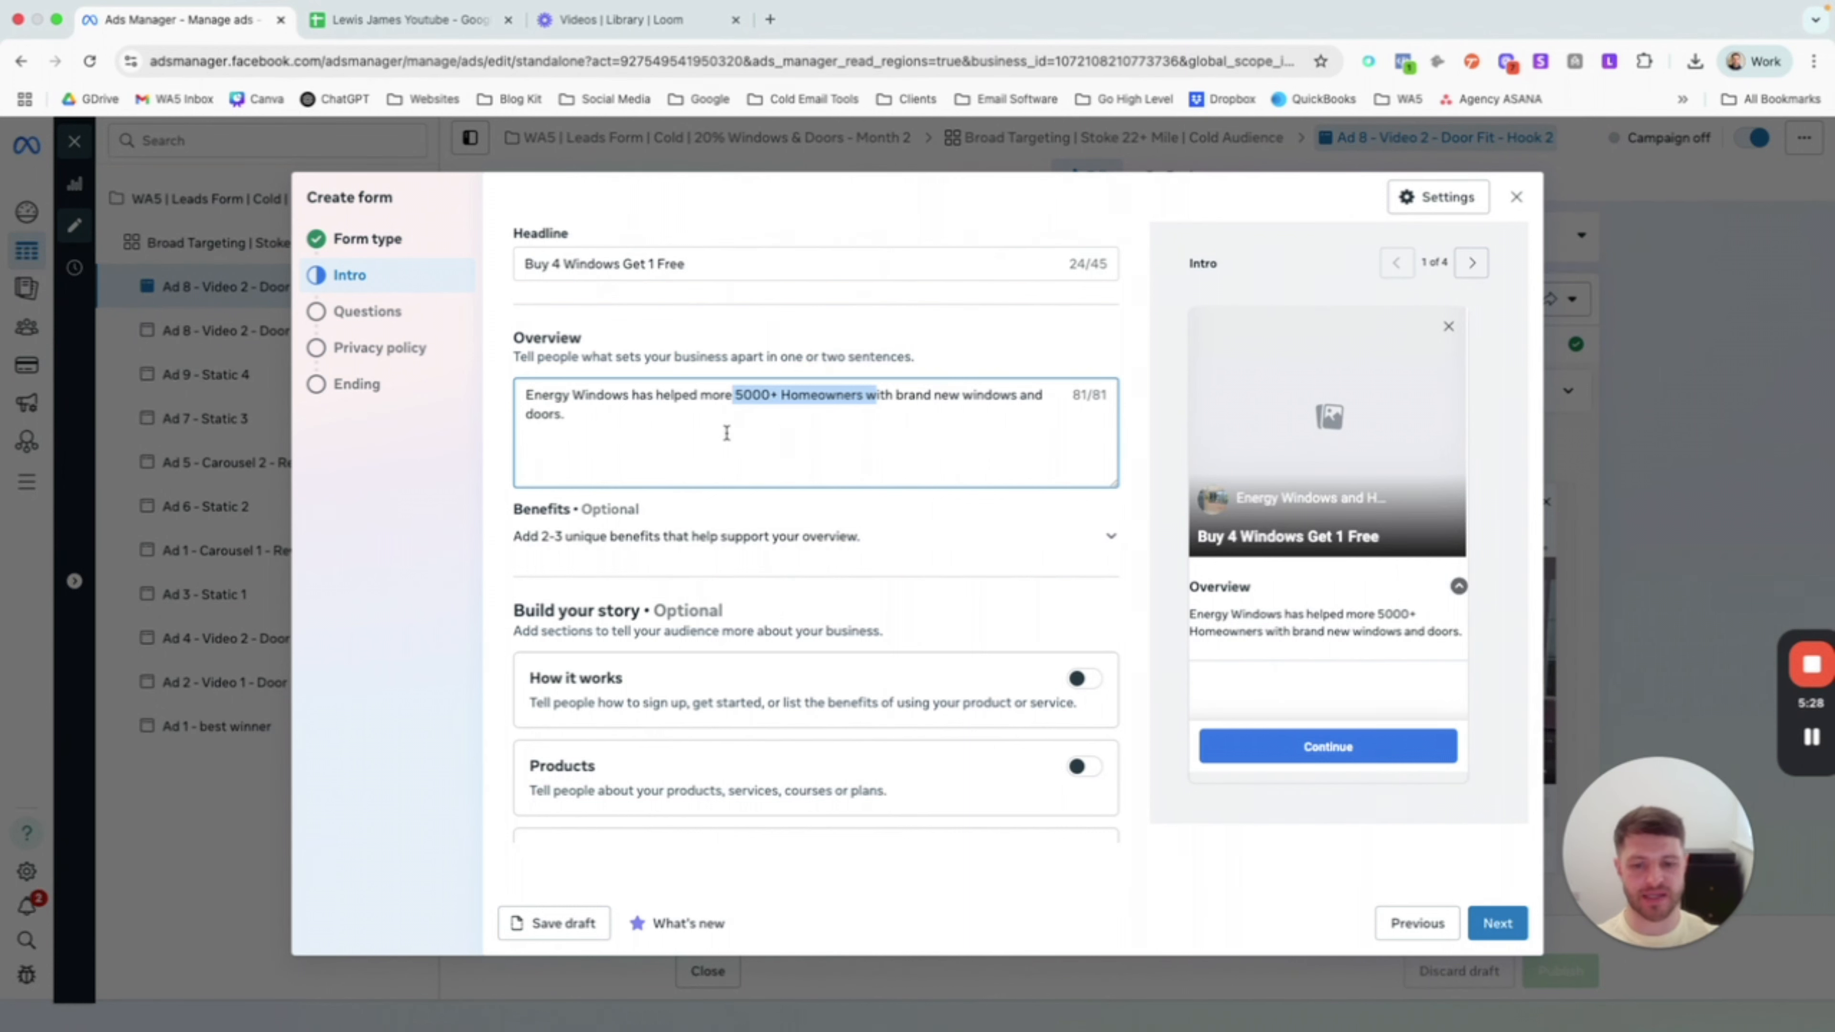
Step: Expand the optional benefits and enter "10 guarantee" as the first benefit, correcting its spelling
scroll(726, 433, down, 1)
click(1095, 480)
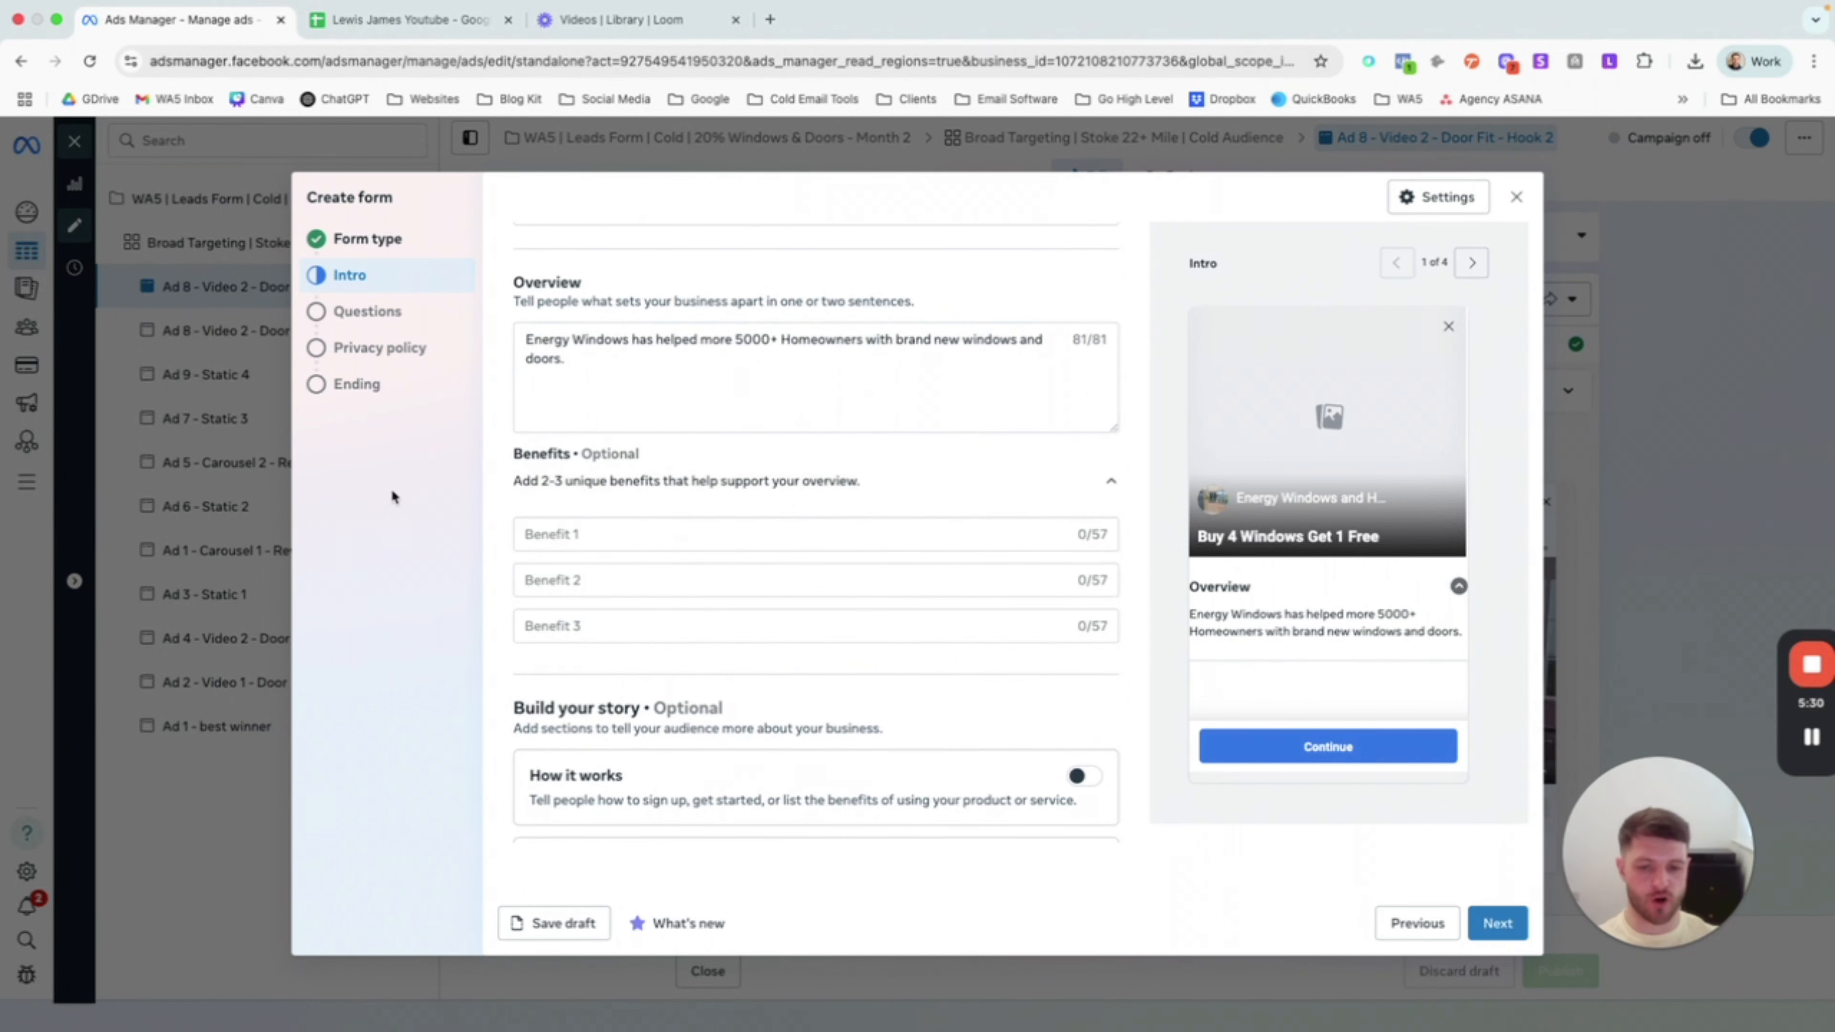
click(591, 541)
text(10 )
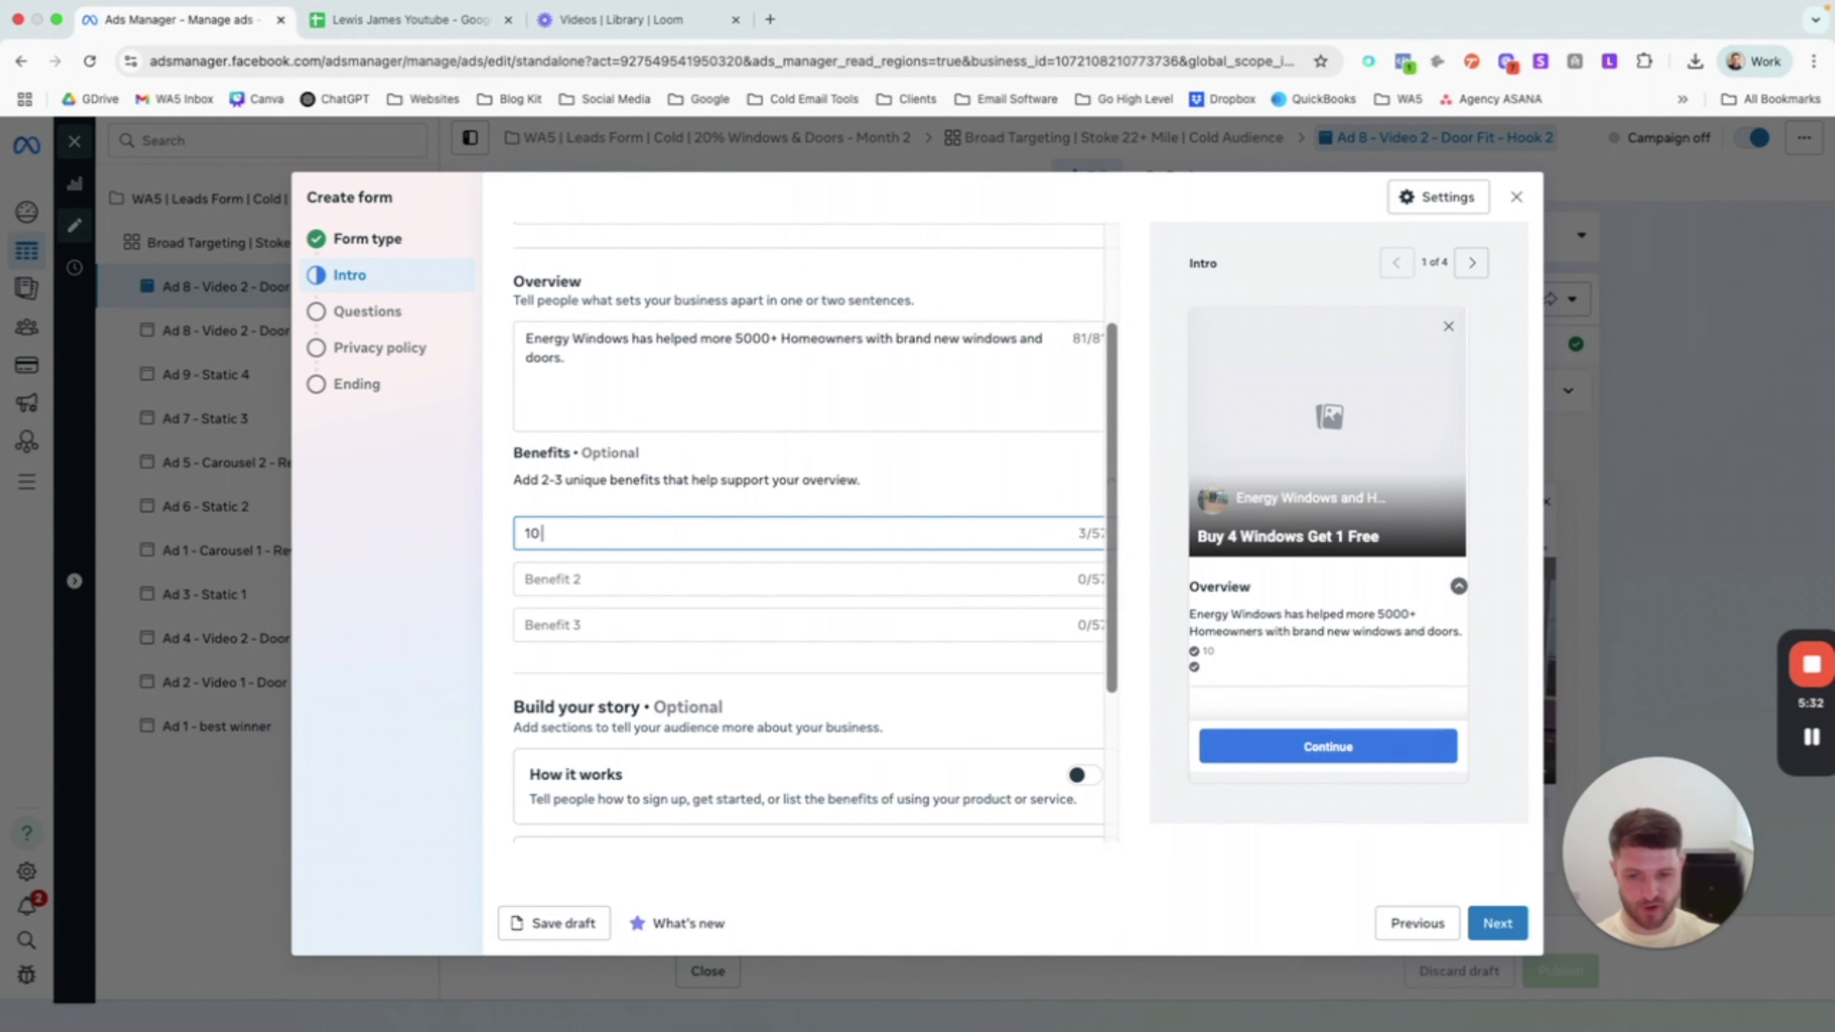
text(guna)
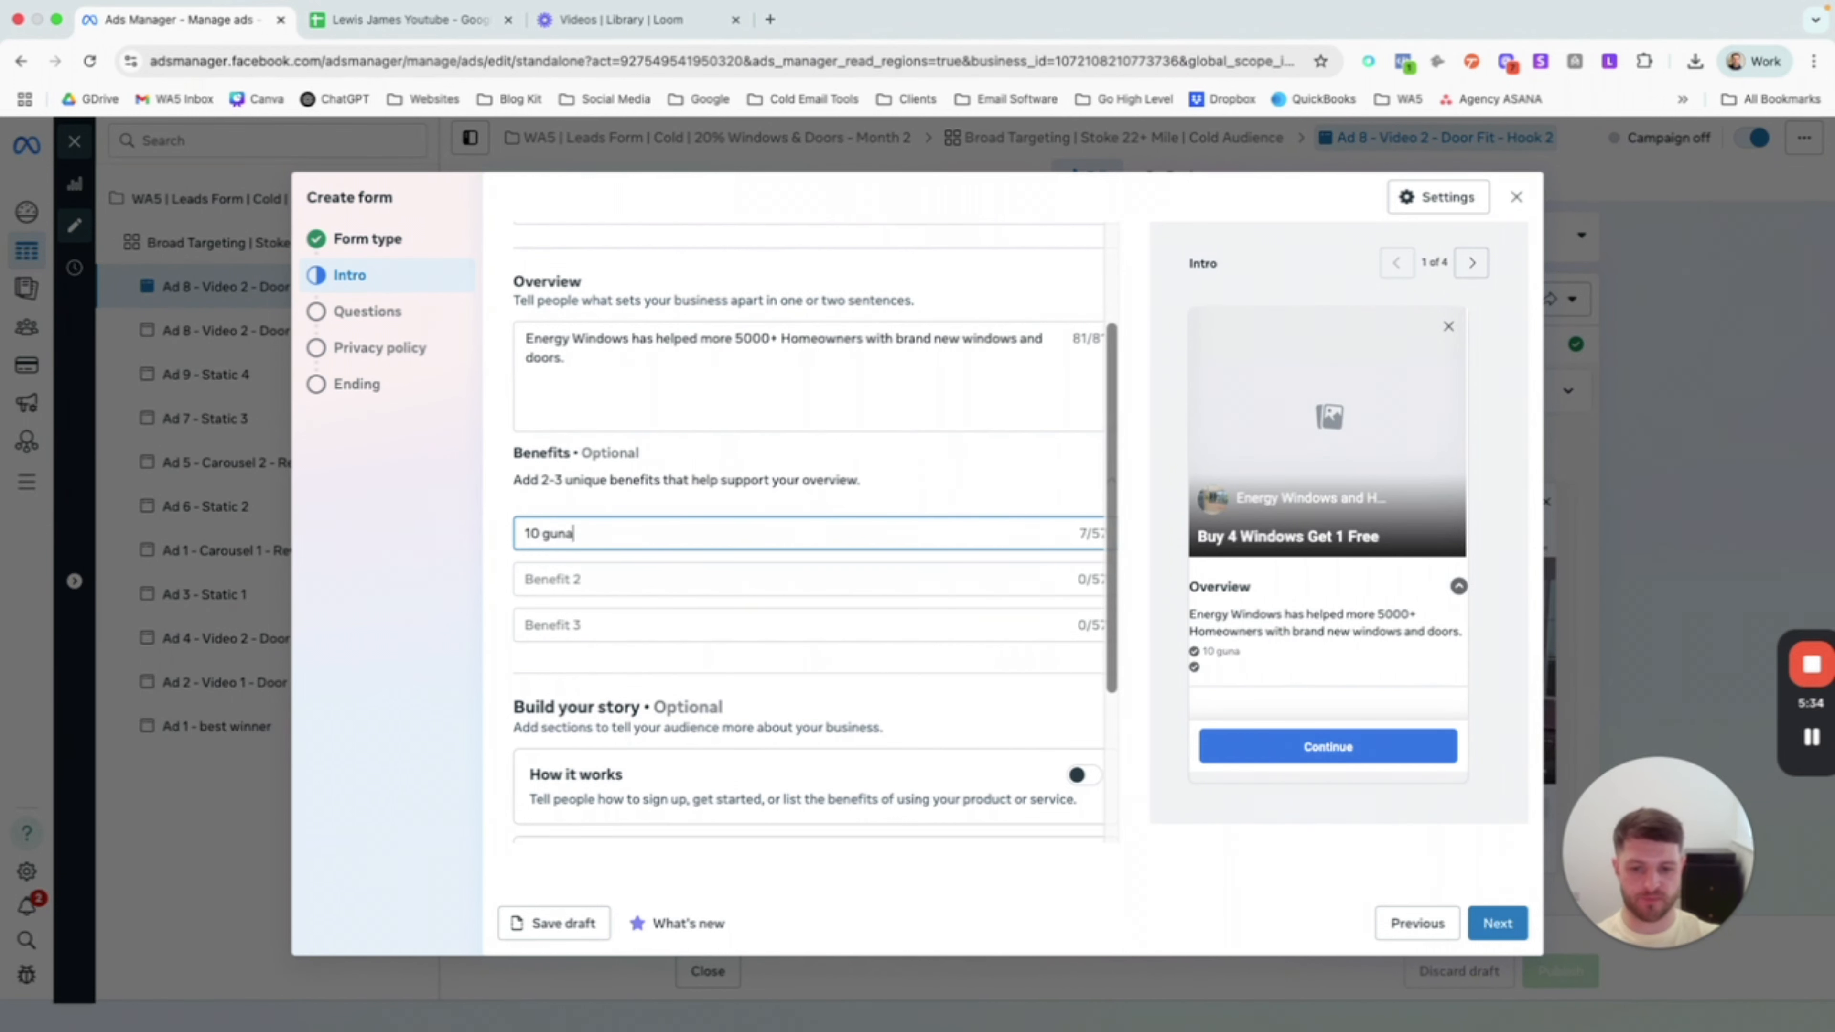
key(BackSpace)
key(BackSpace)
text(arntee)
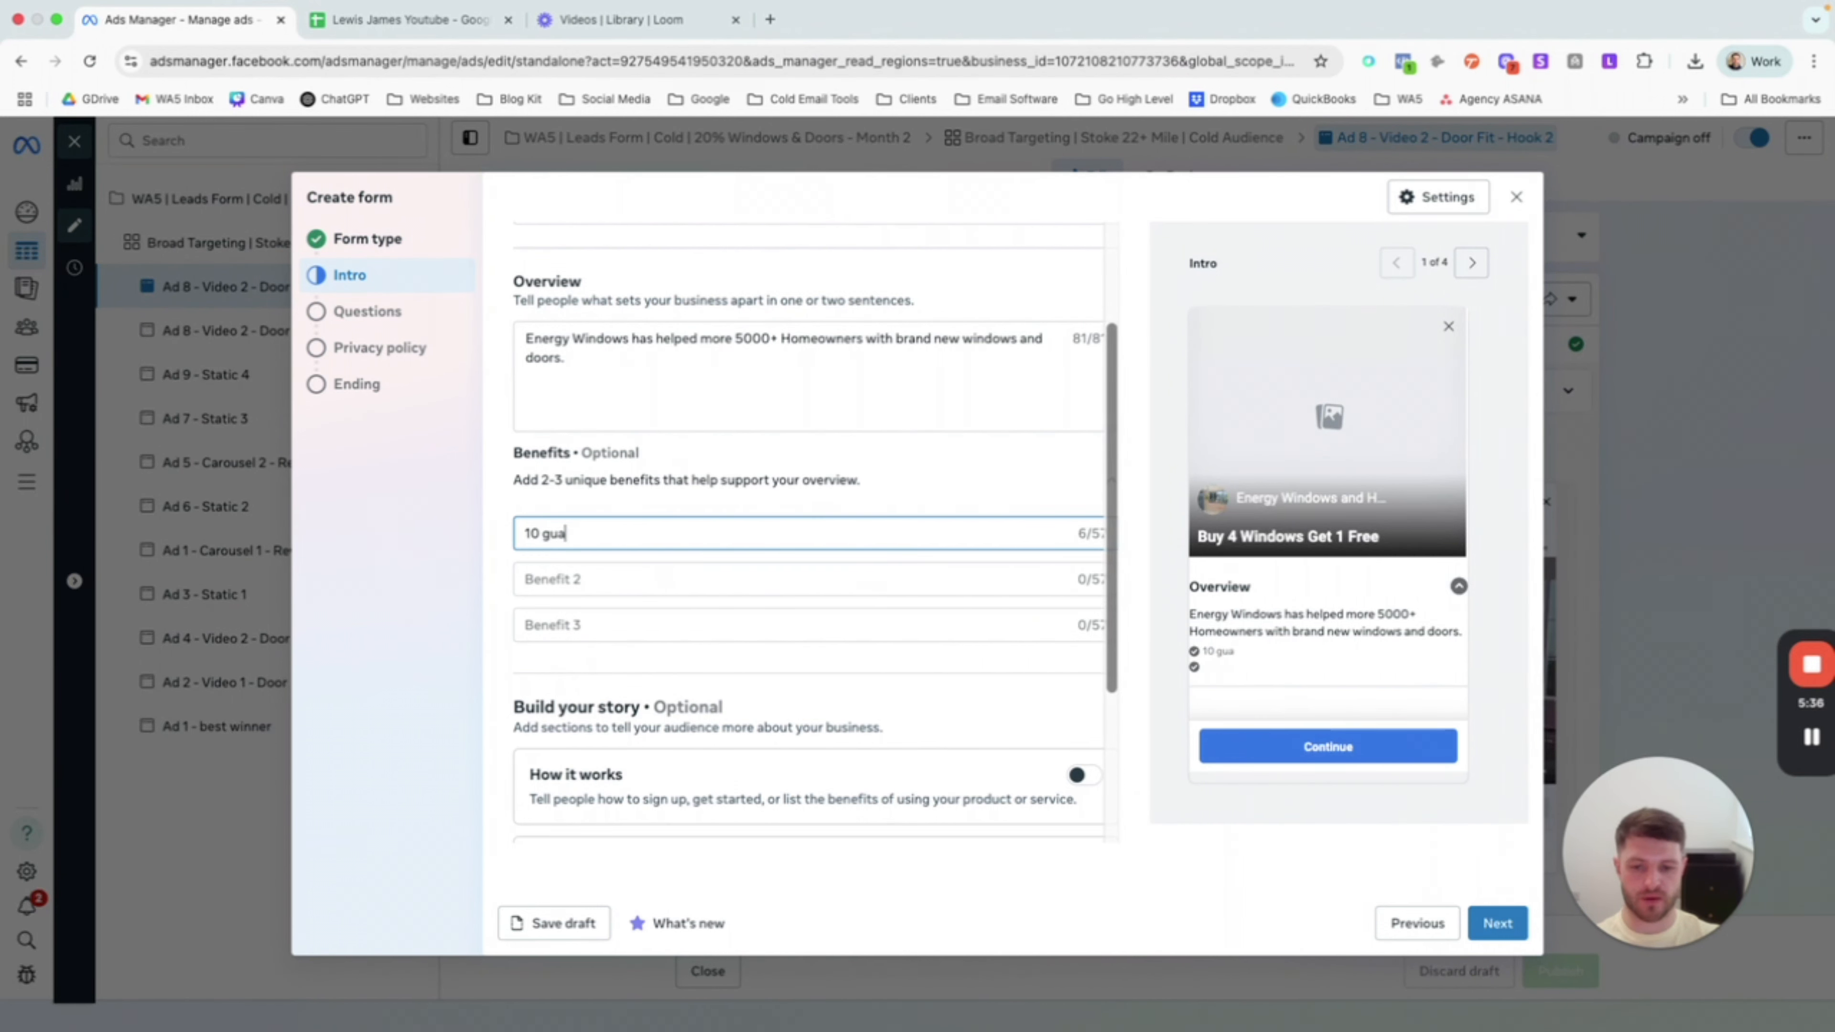
key(BackSpace)
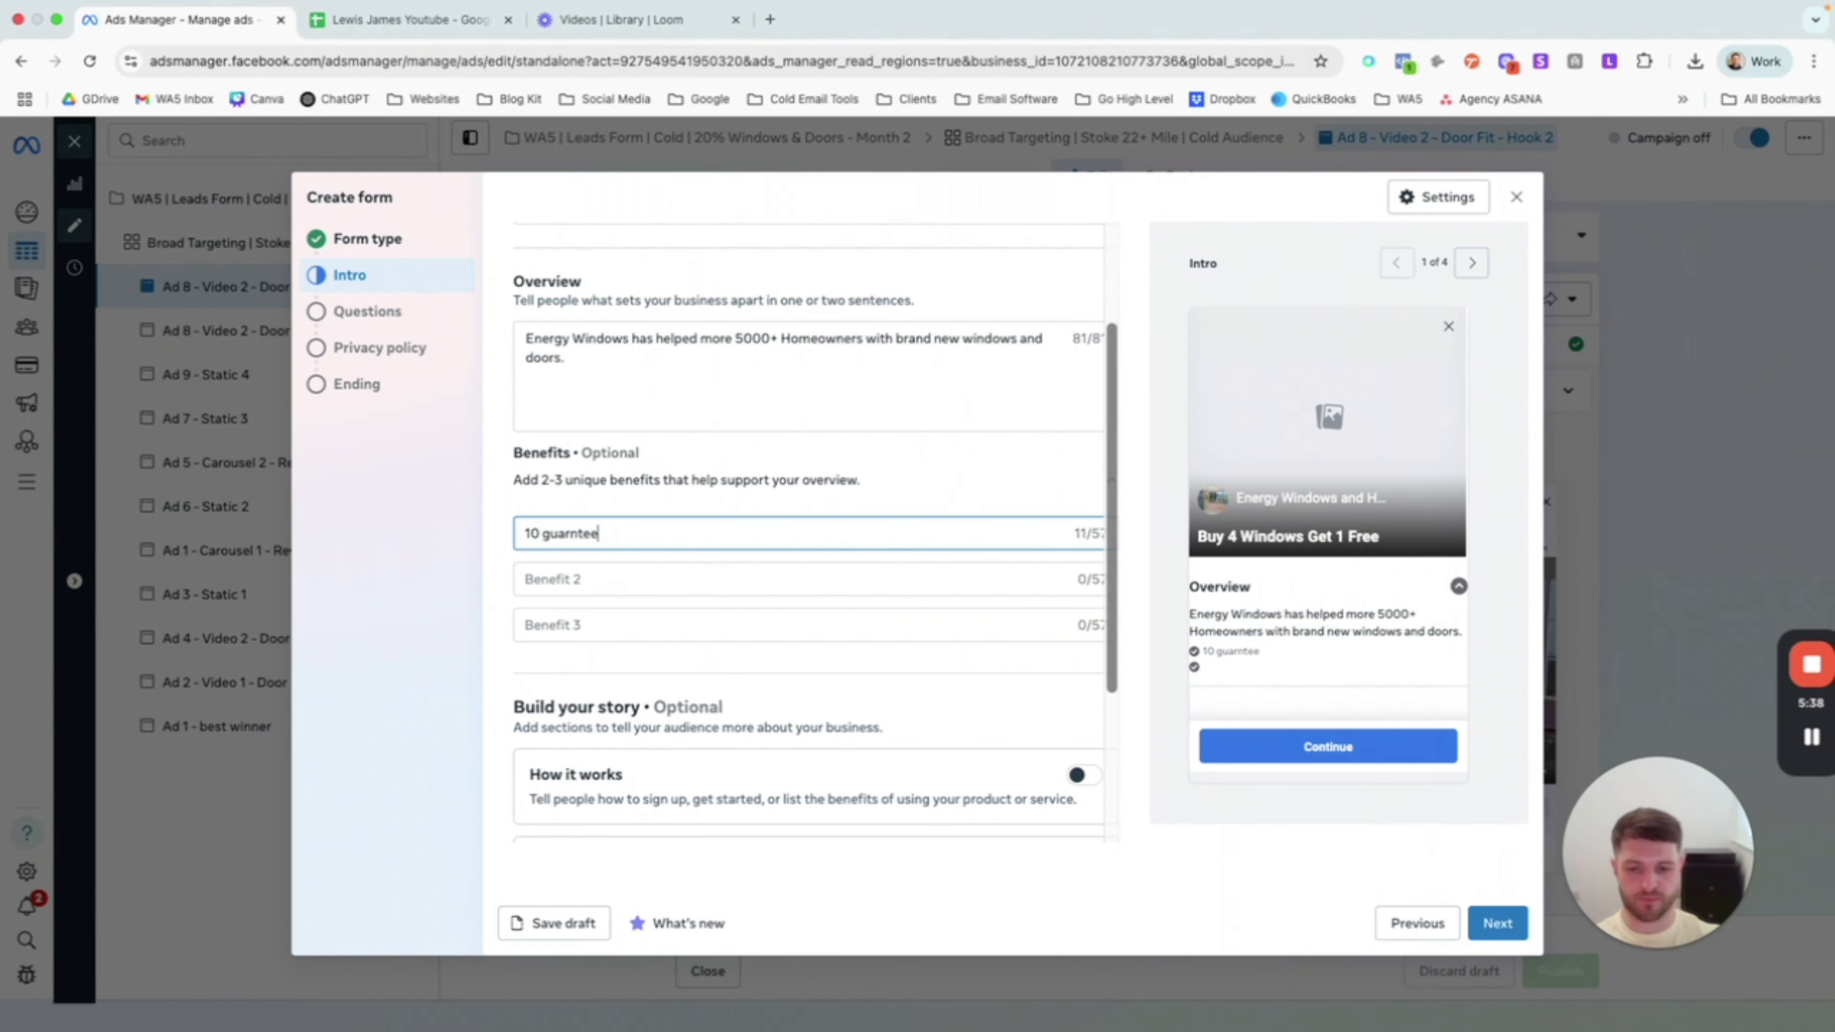
right_click(582, 535)
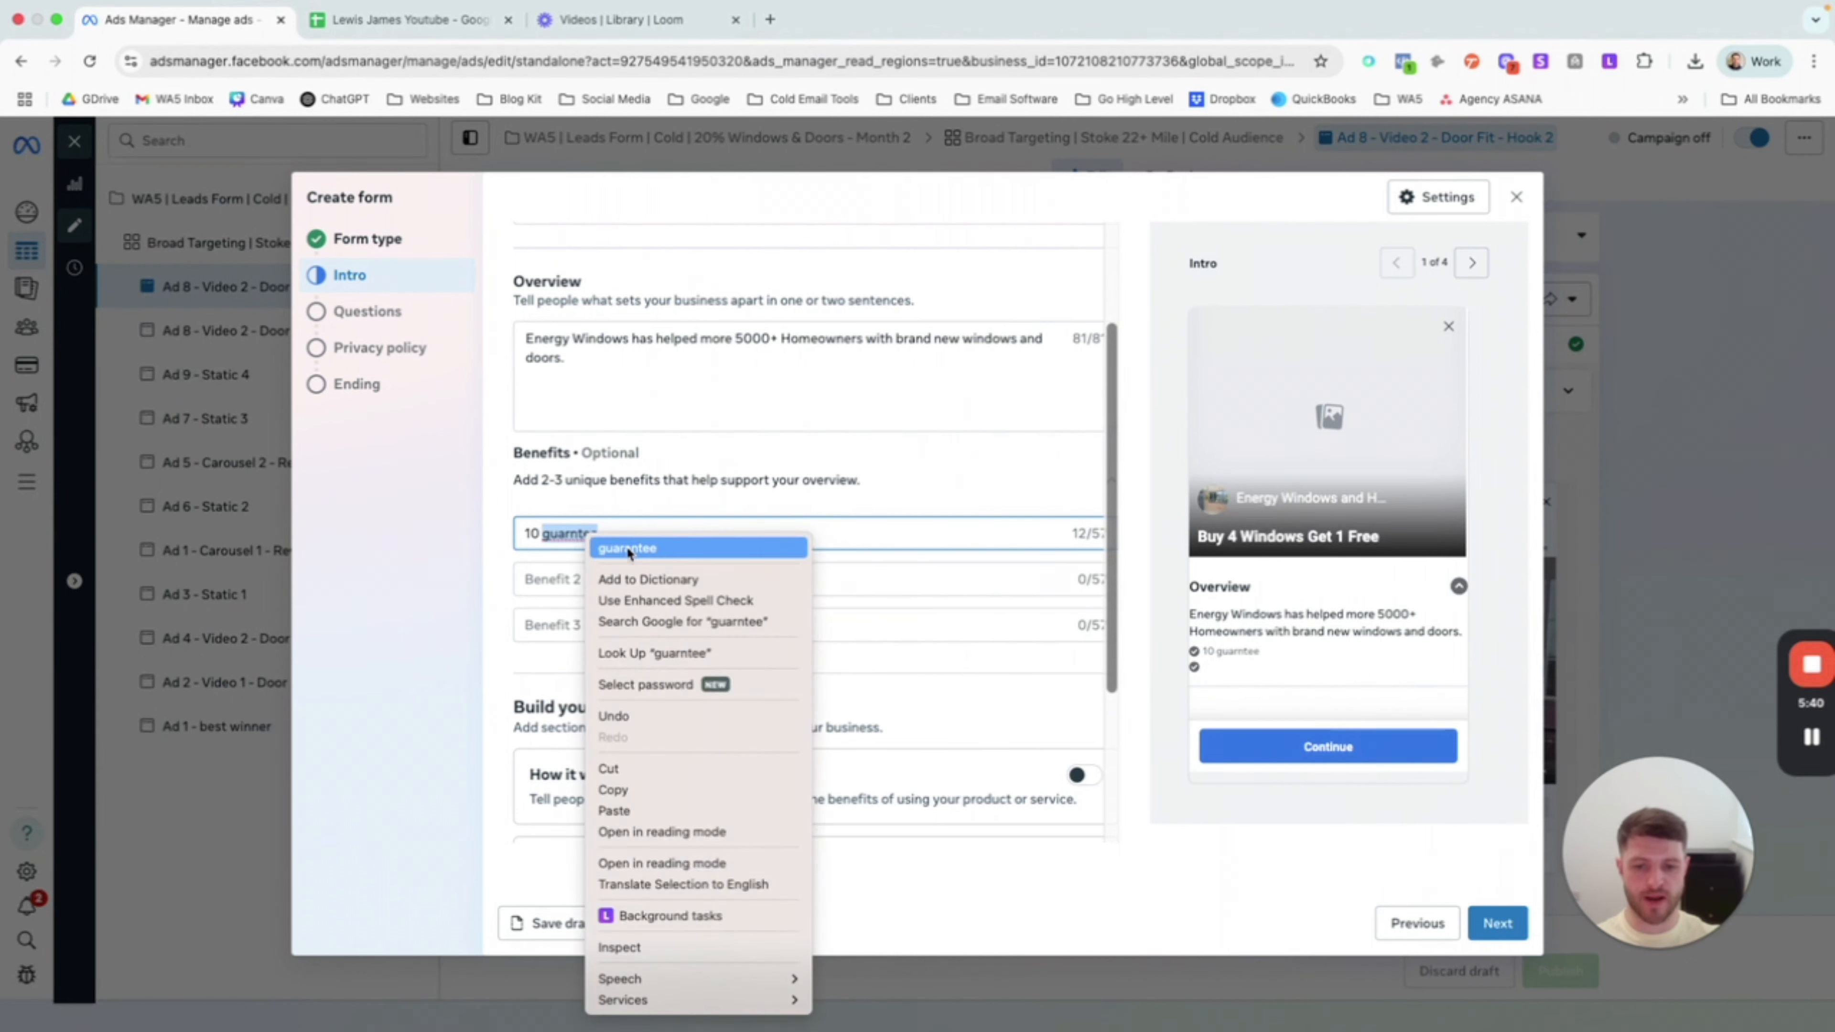
click(627, 545)
Step: Enter "Free quote" as the second benefit
click(555, 573)
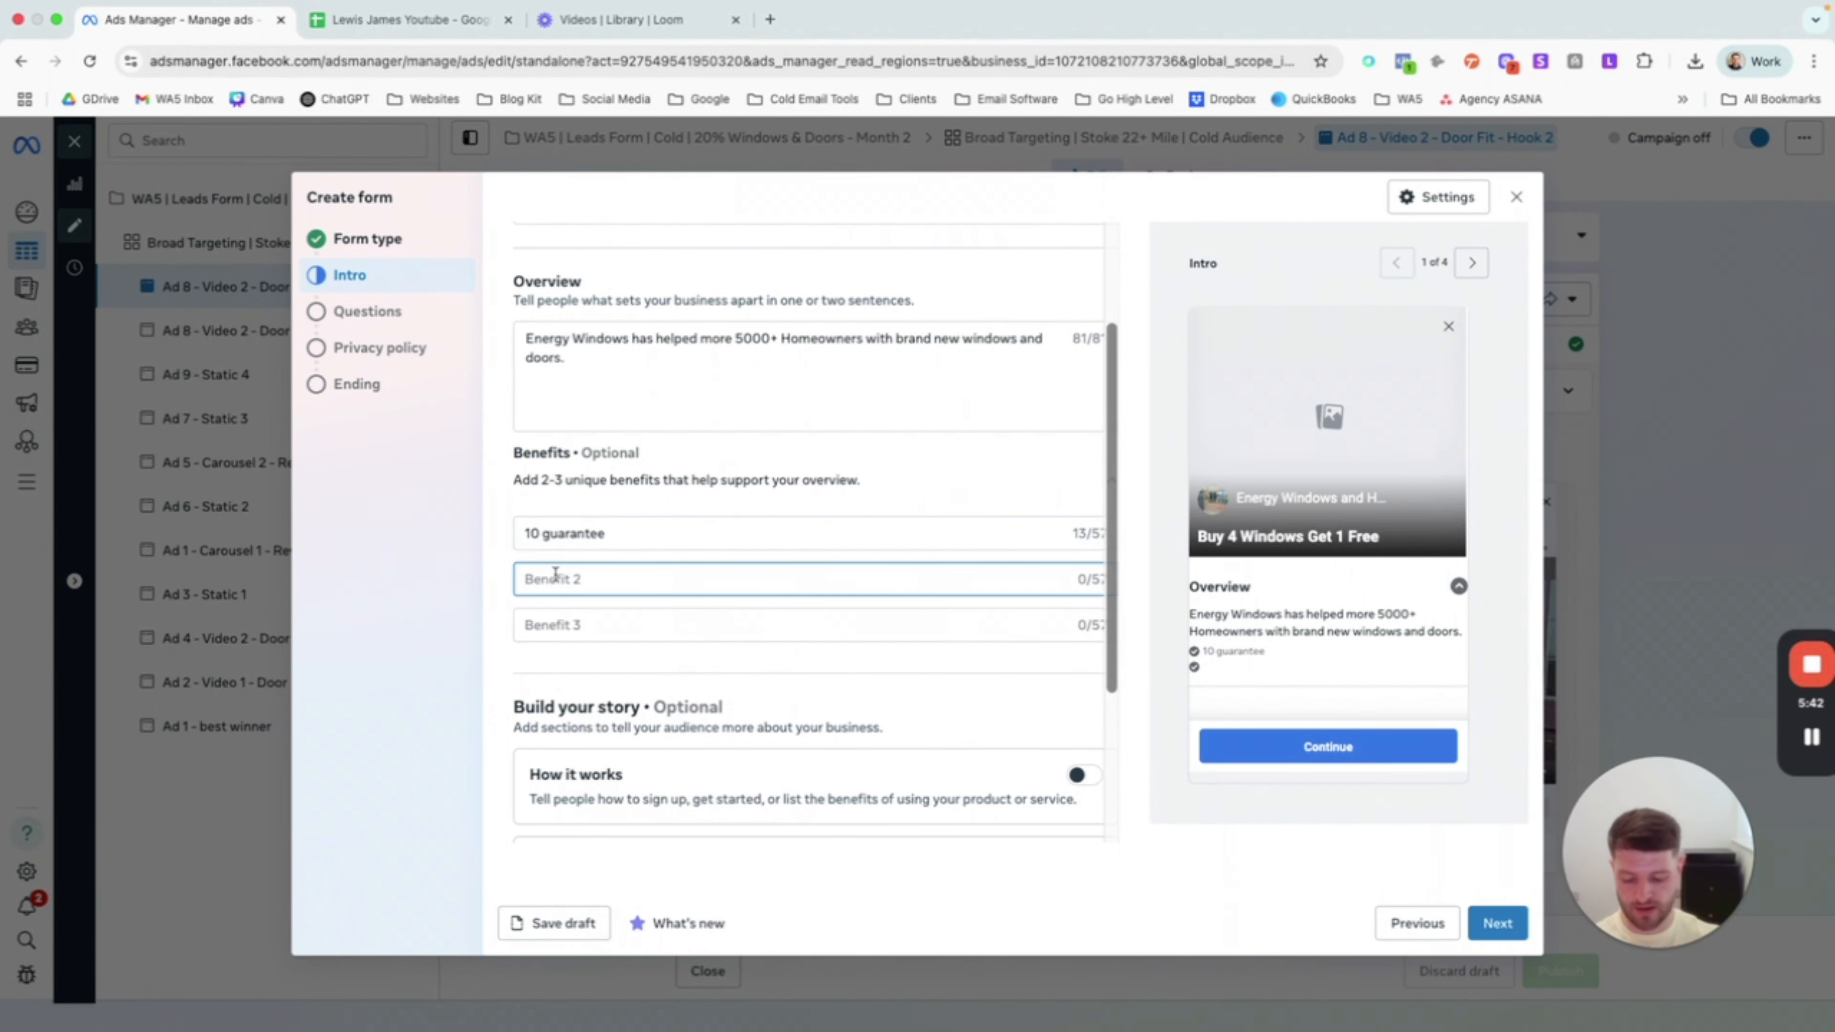
text(Fre Qu)
key(BackSpace)
key(BackSpace)
key(BackSpace)
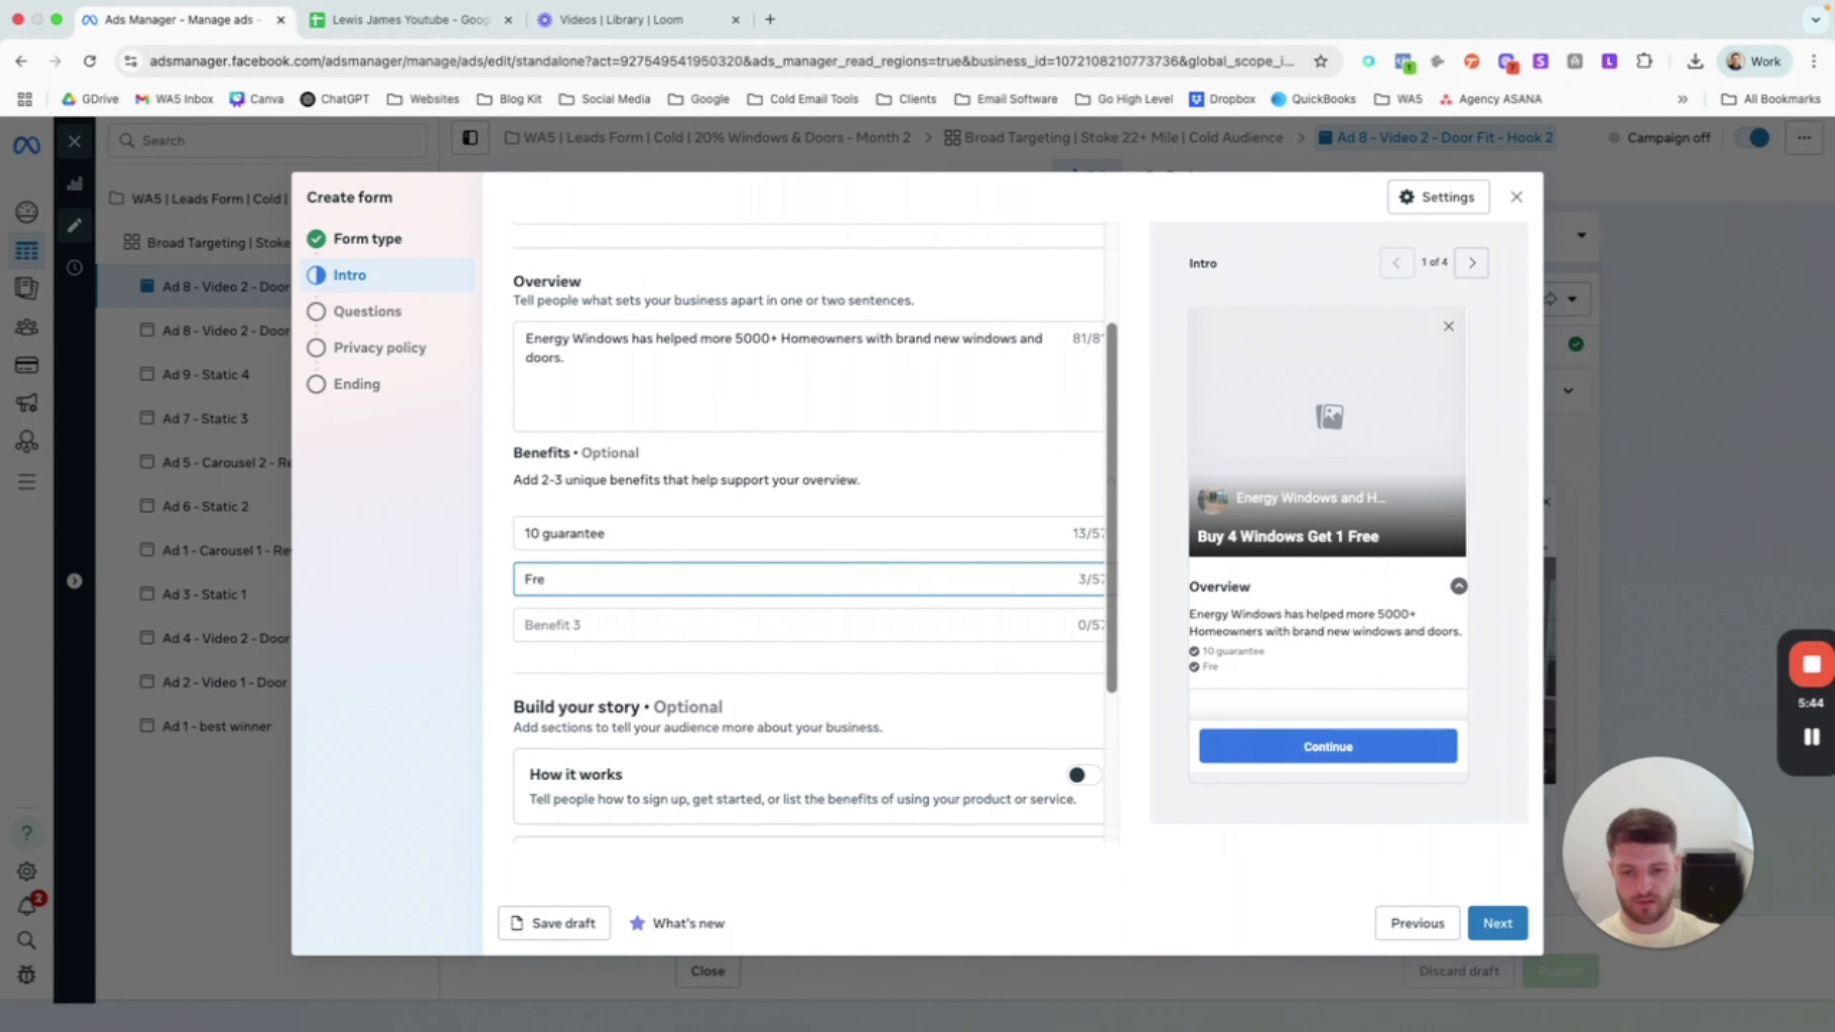
text(e quote)
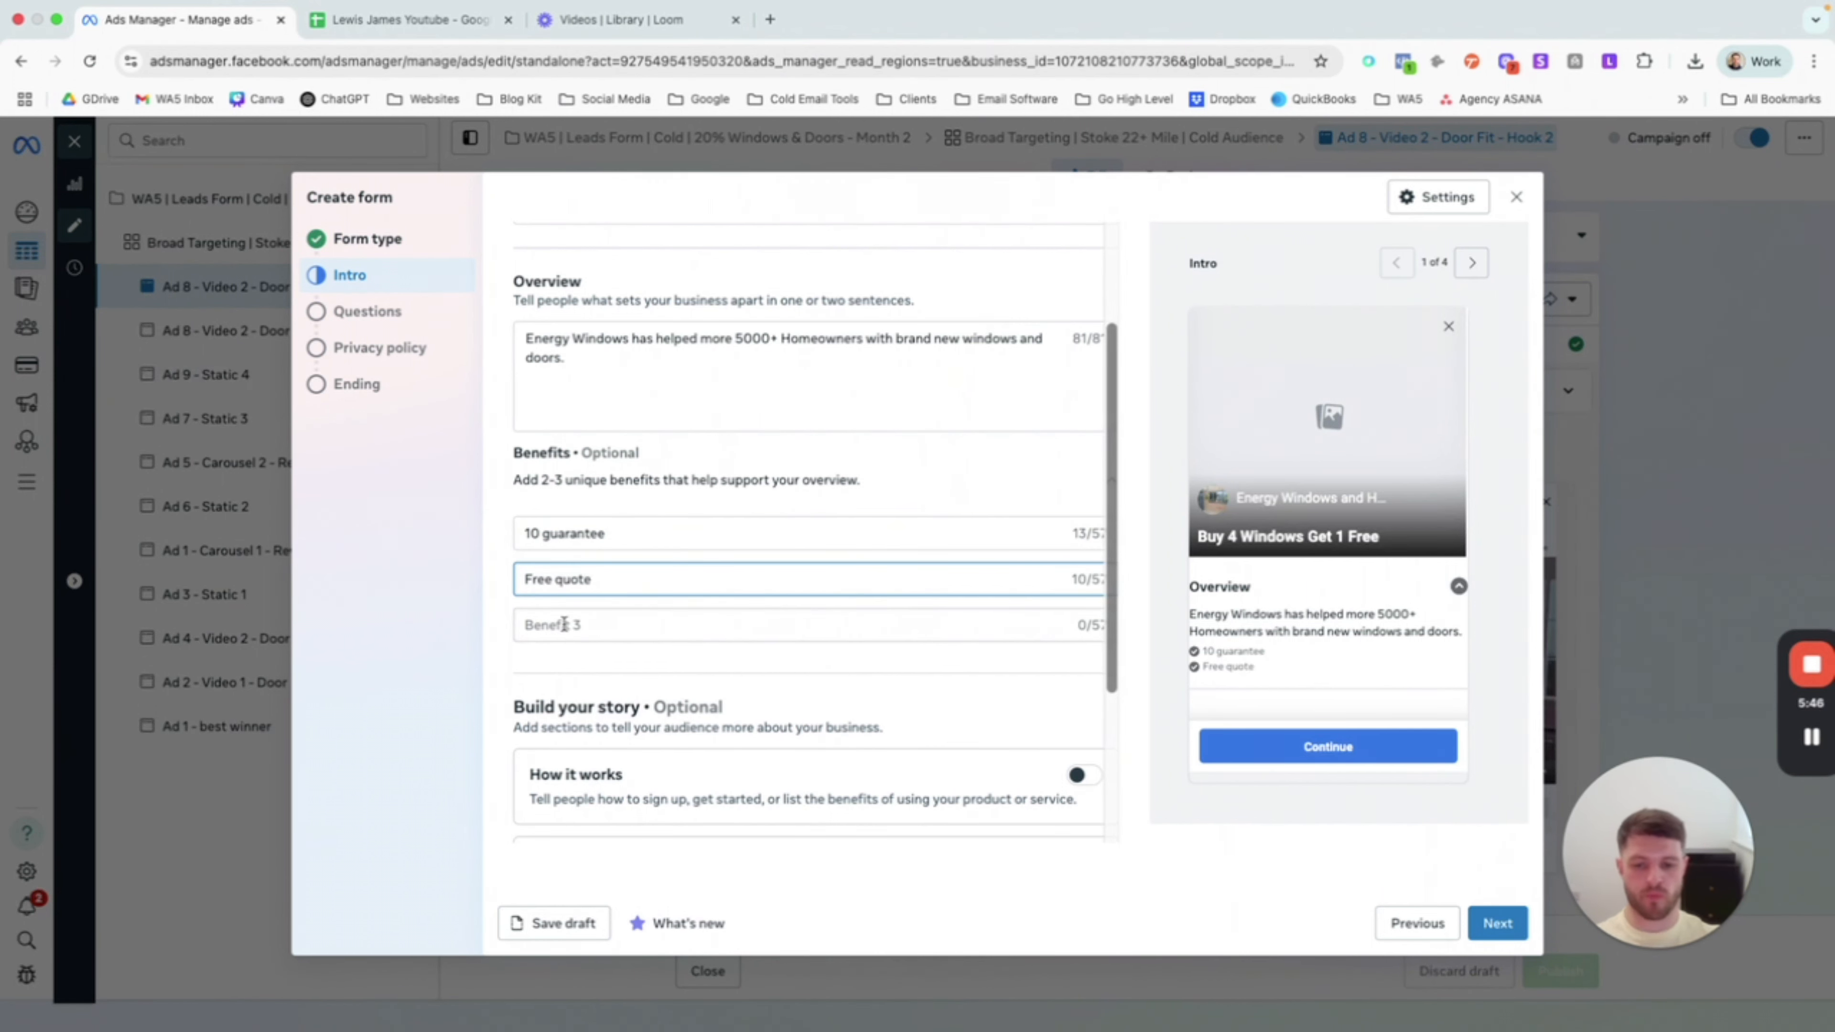
Step: Enter "Buy 4 windows get 1 Free" as the third benefit and check the overview and benefits in the preview
click(564, 623)
text(B)
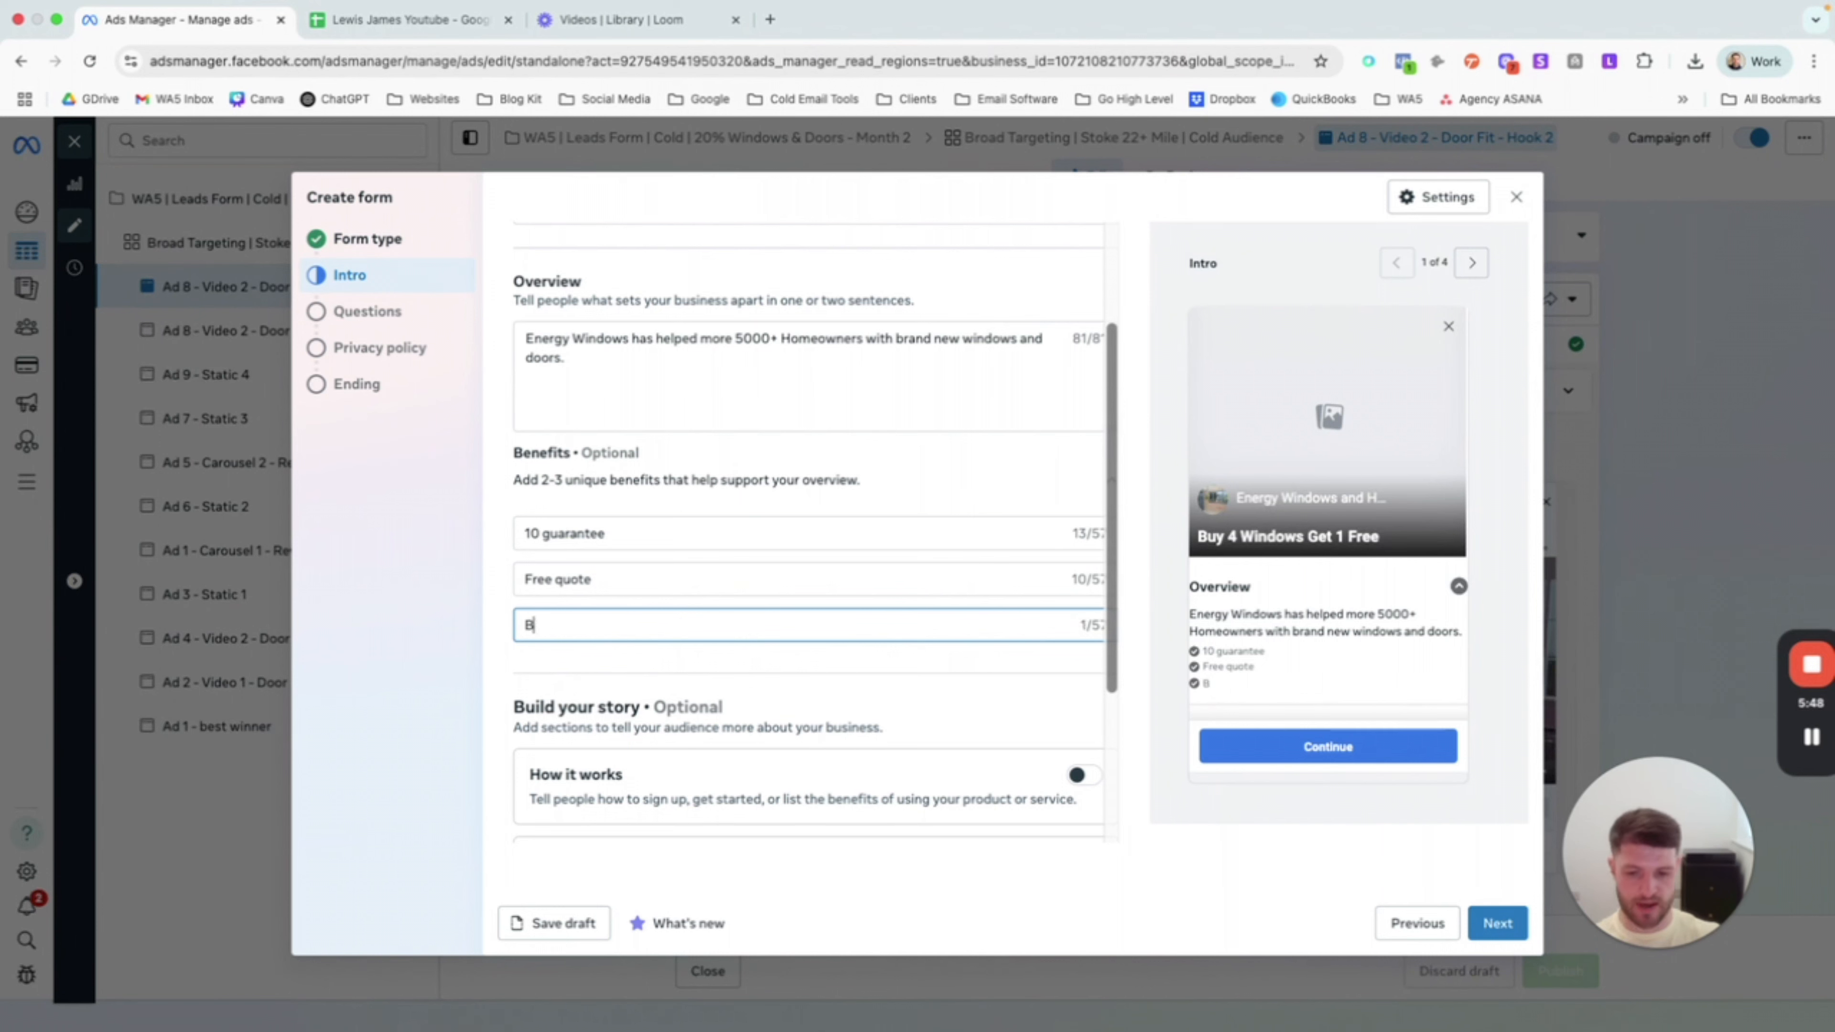
text(uy 4 w)
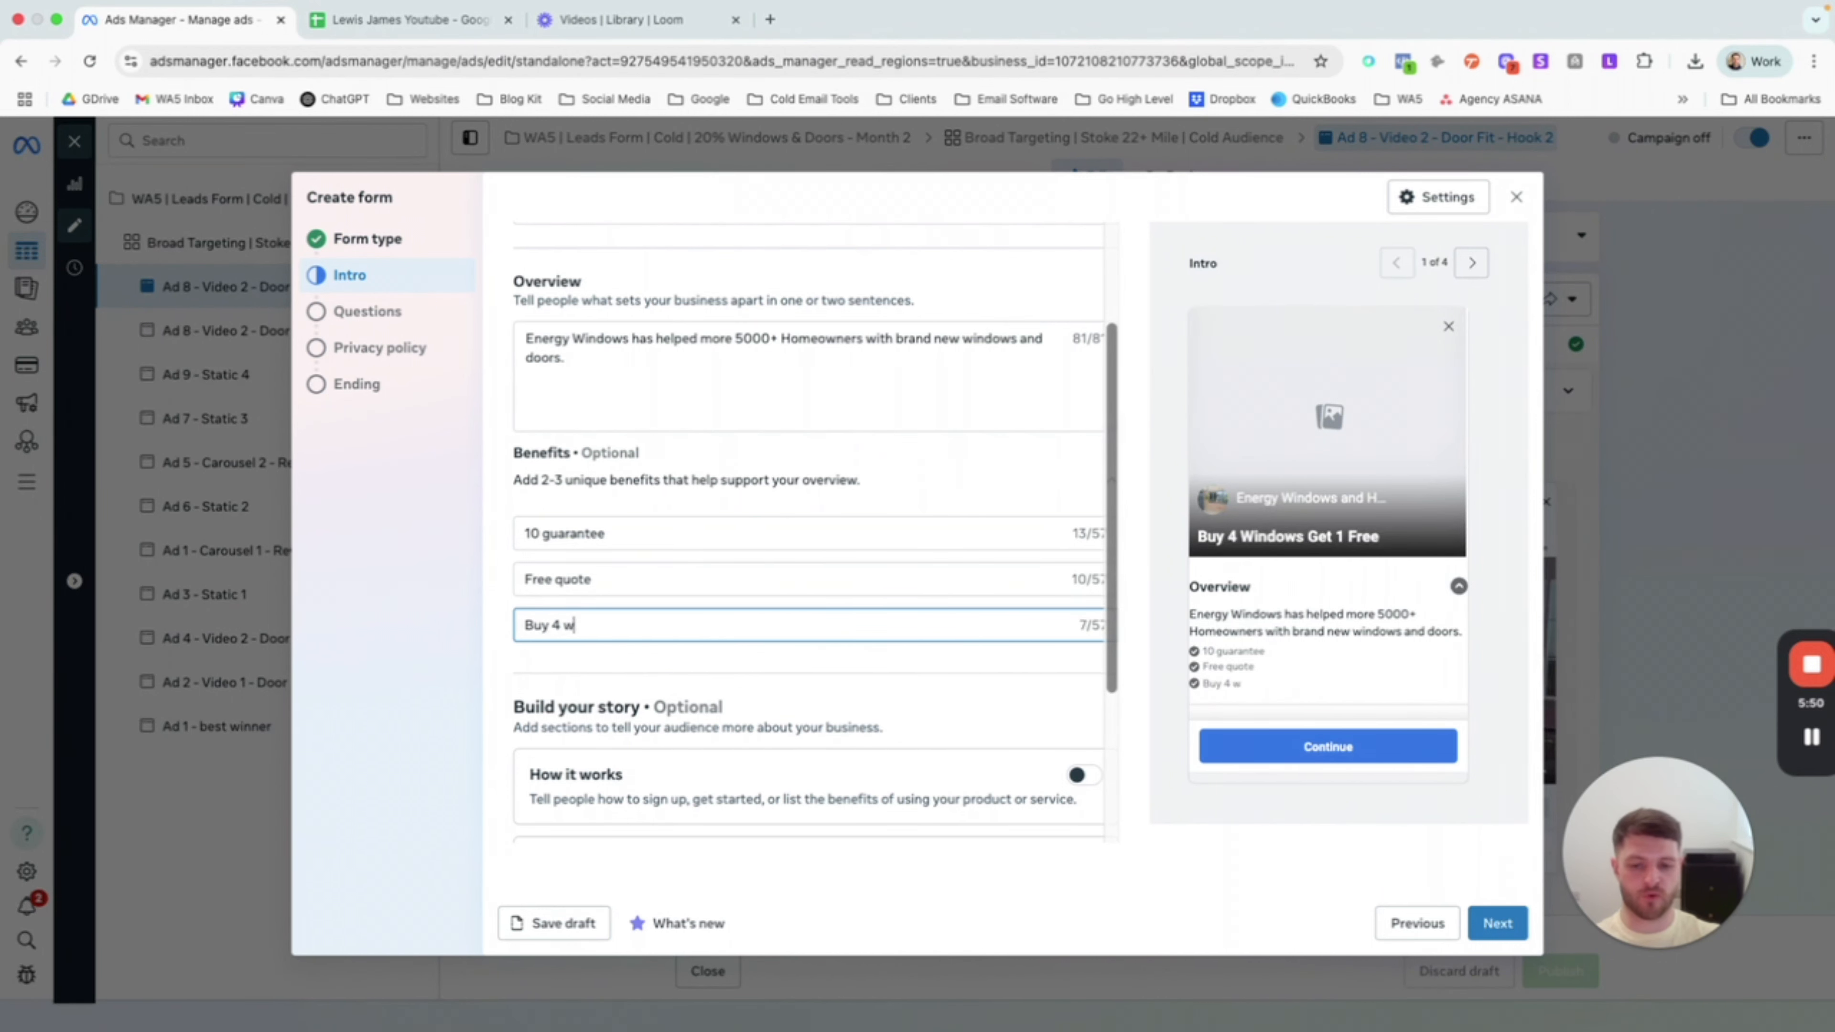
text(indows get 1 )
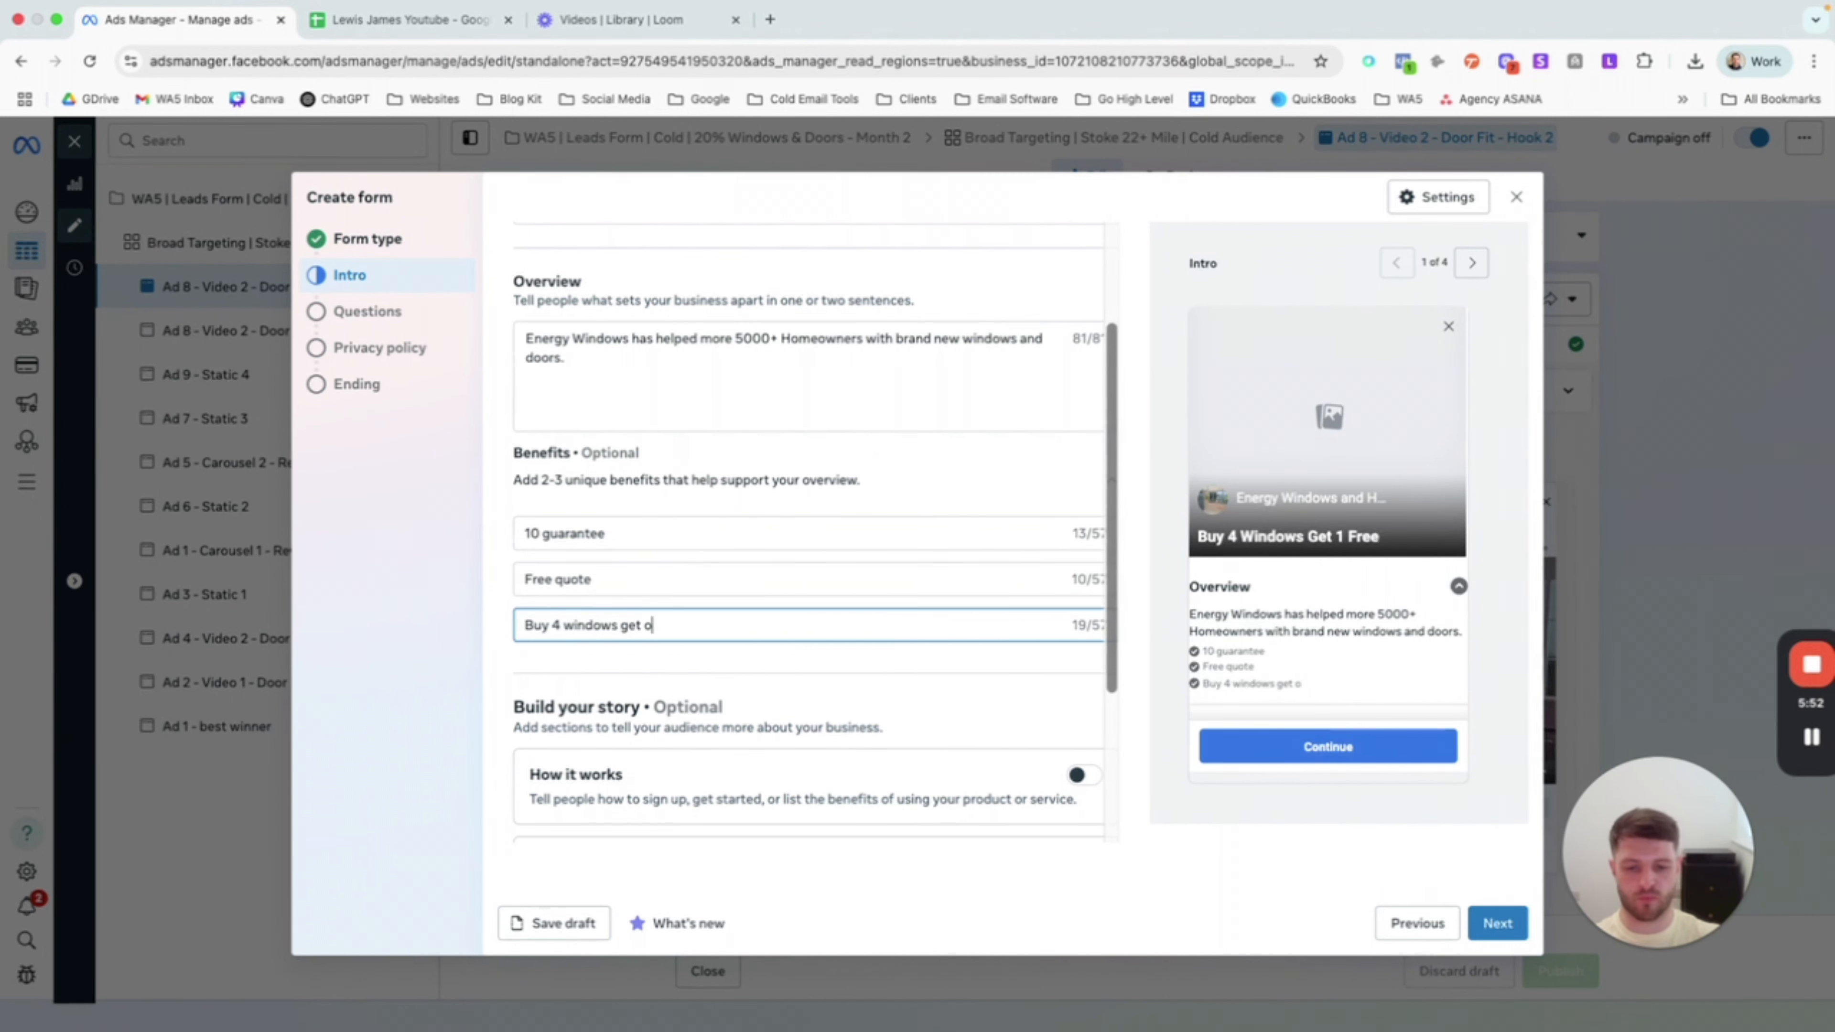
text(Free)
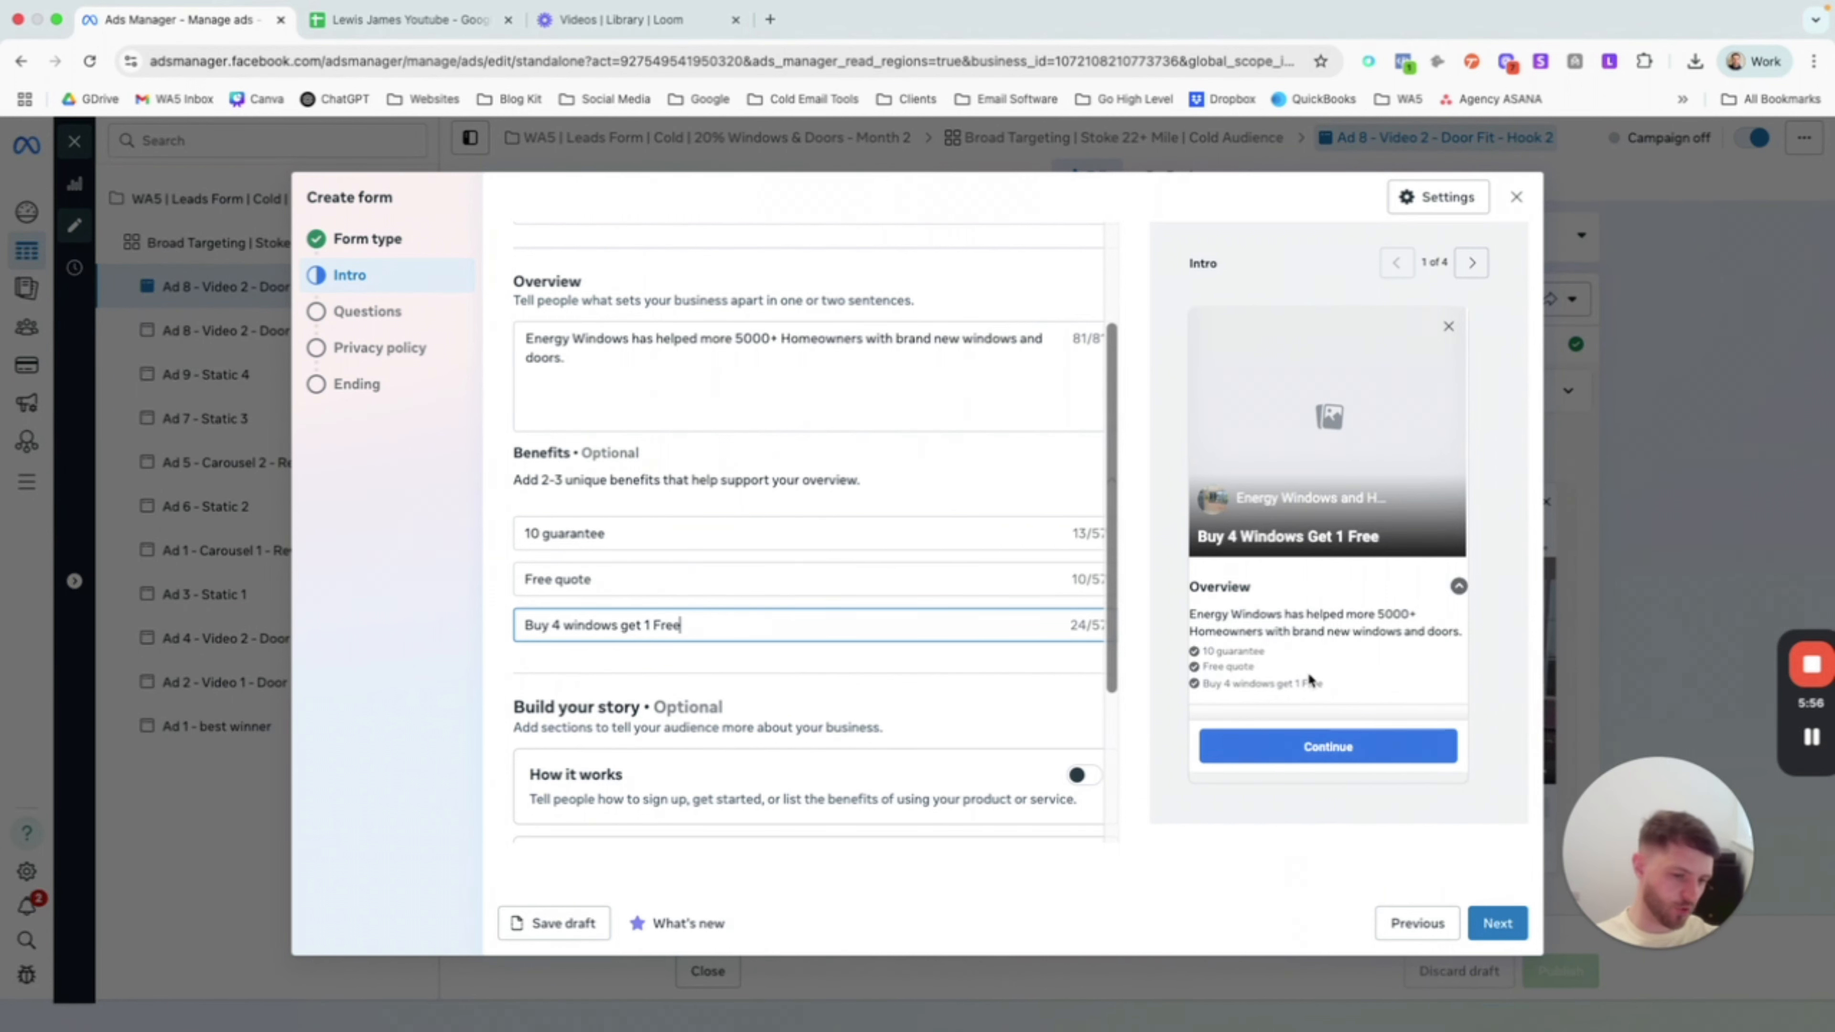
drag(1327, 686, 1194, 616)
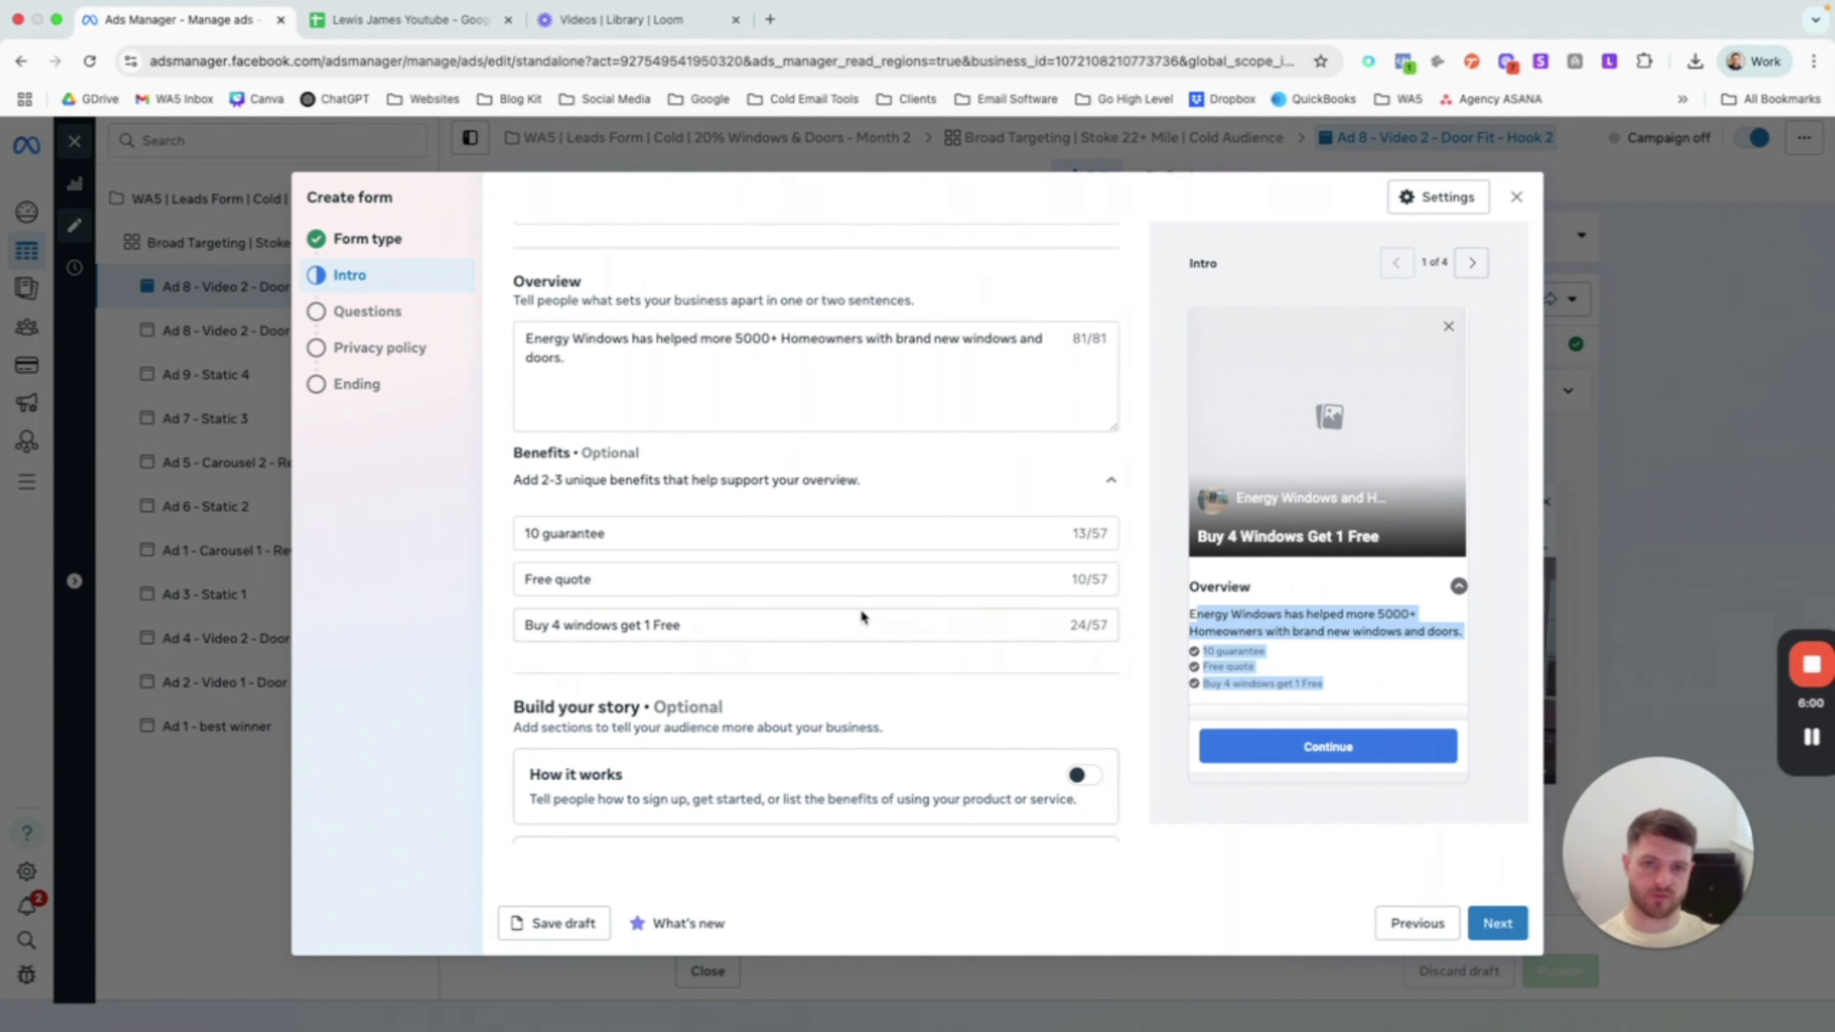
click(781, 667)
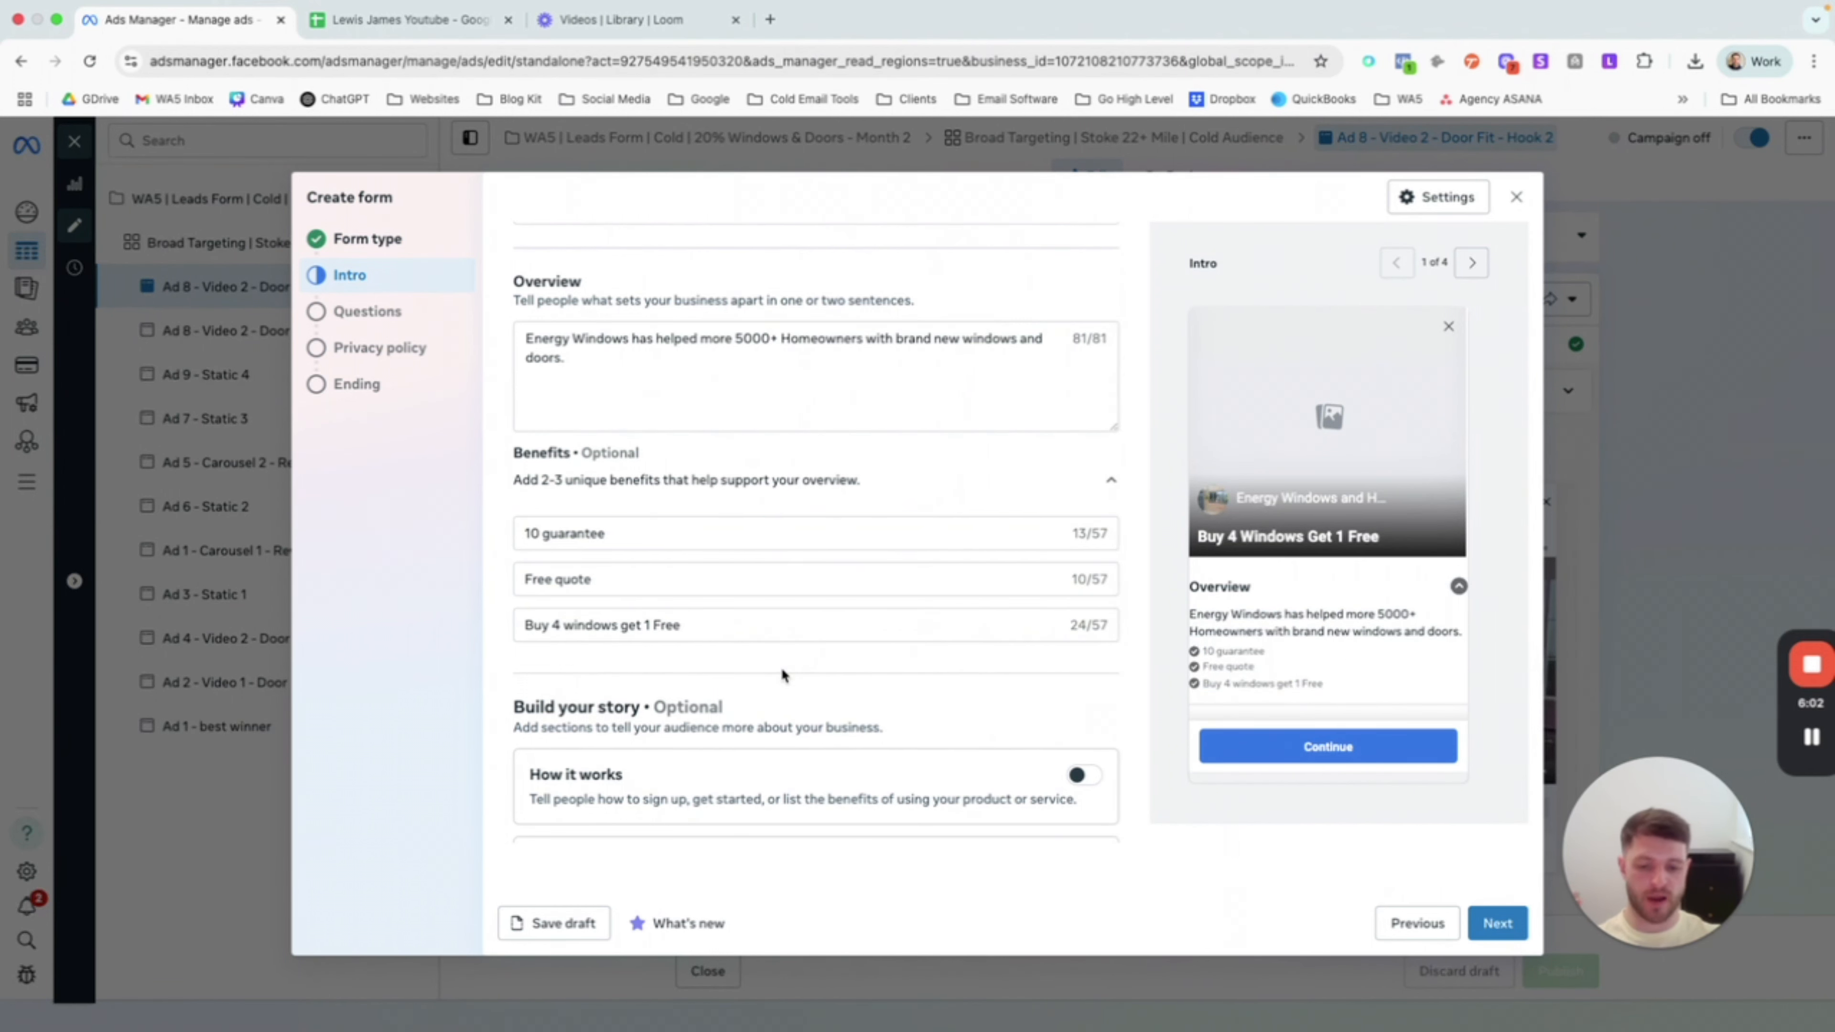
Step: Turn on the optional How it works section under Build your story
scroll(781, 667, down, 3)
scroll(781, 667, down, 2)
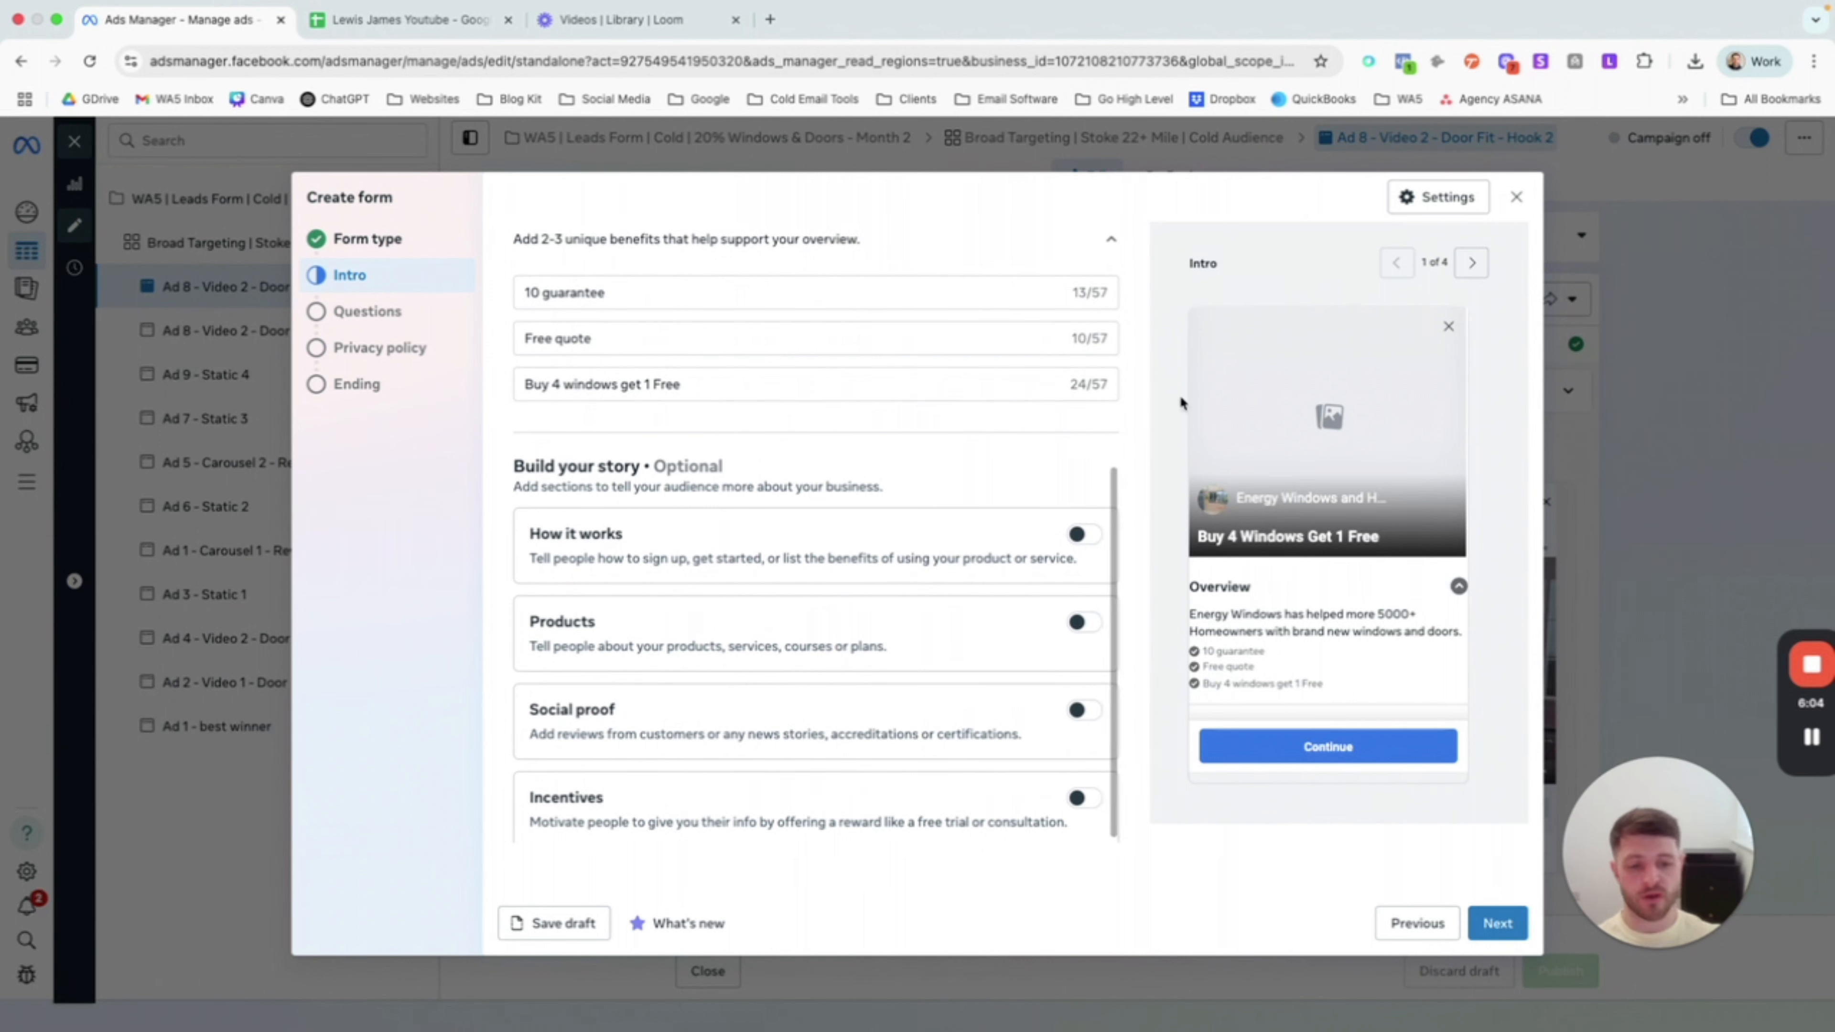
click(1083, 530)
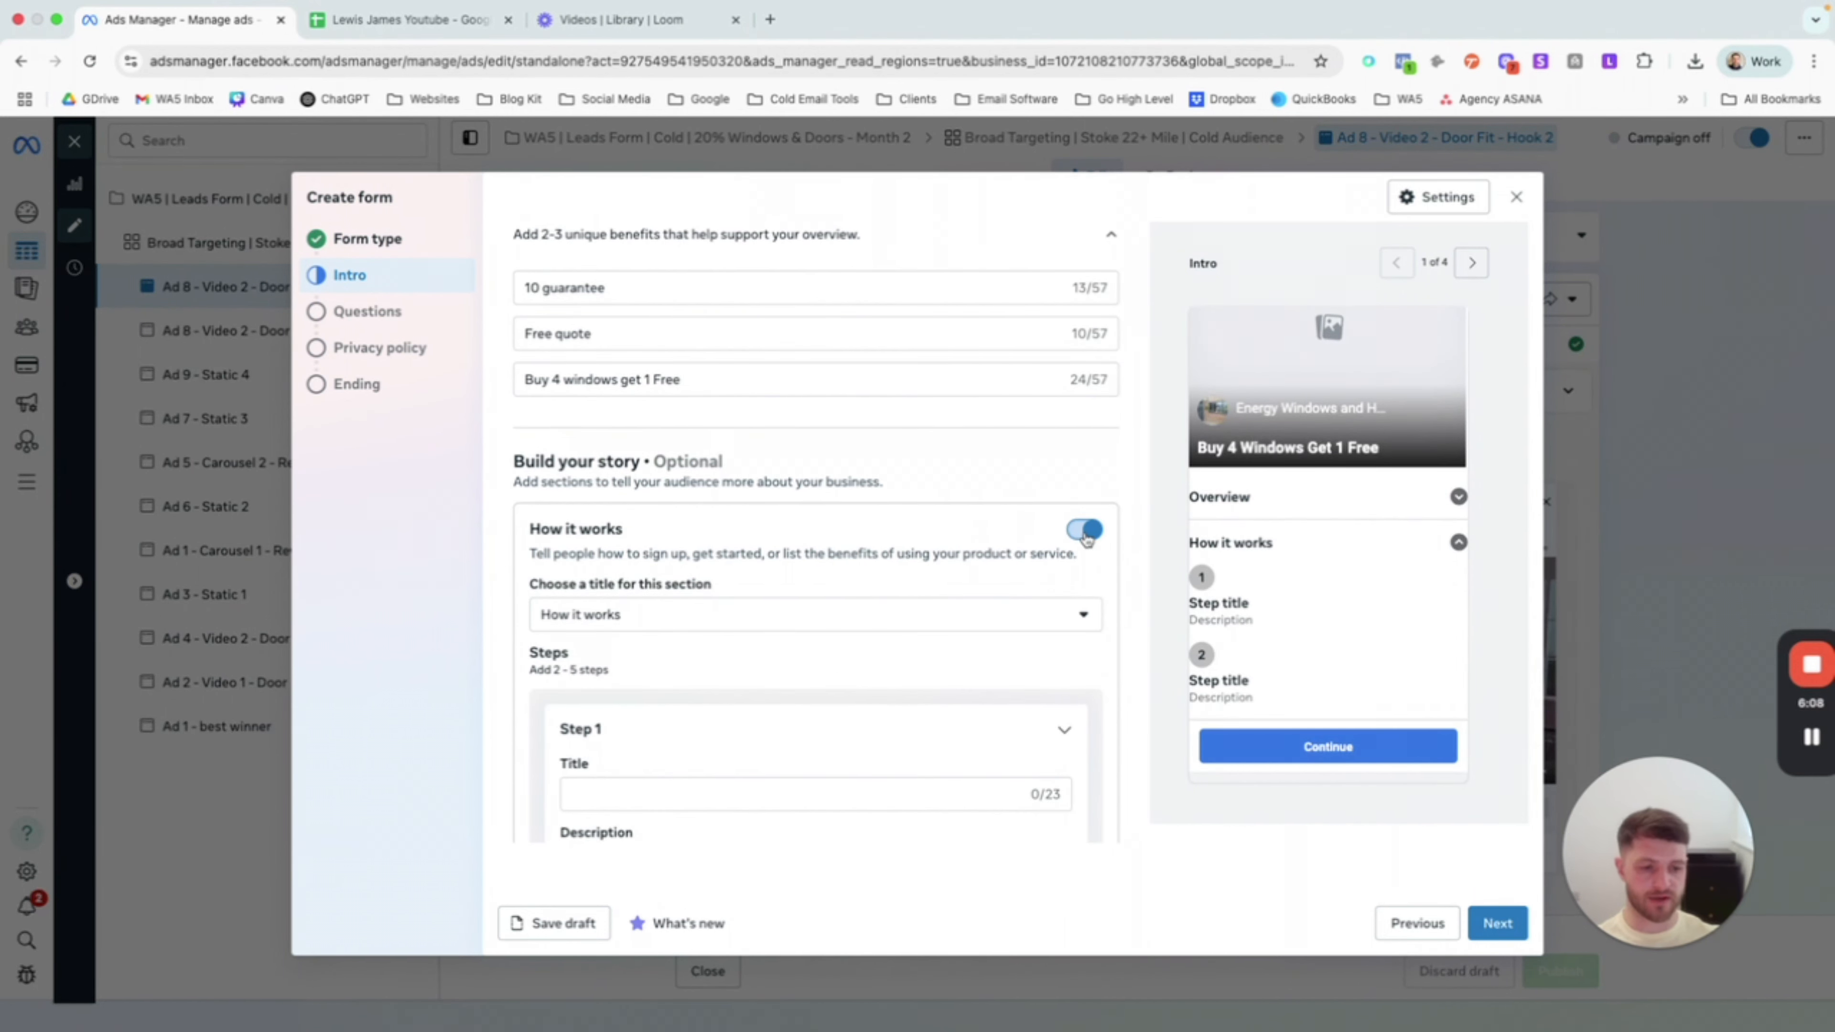
Step: Turn off the How it works section and turn on the Products section to preview it
click(1088, 531)
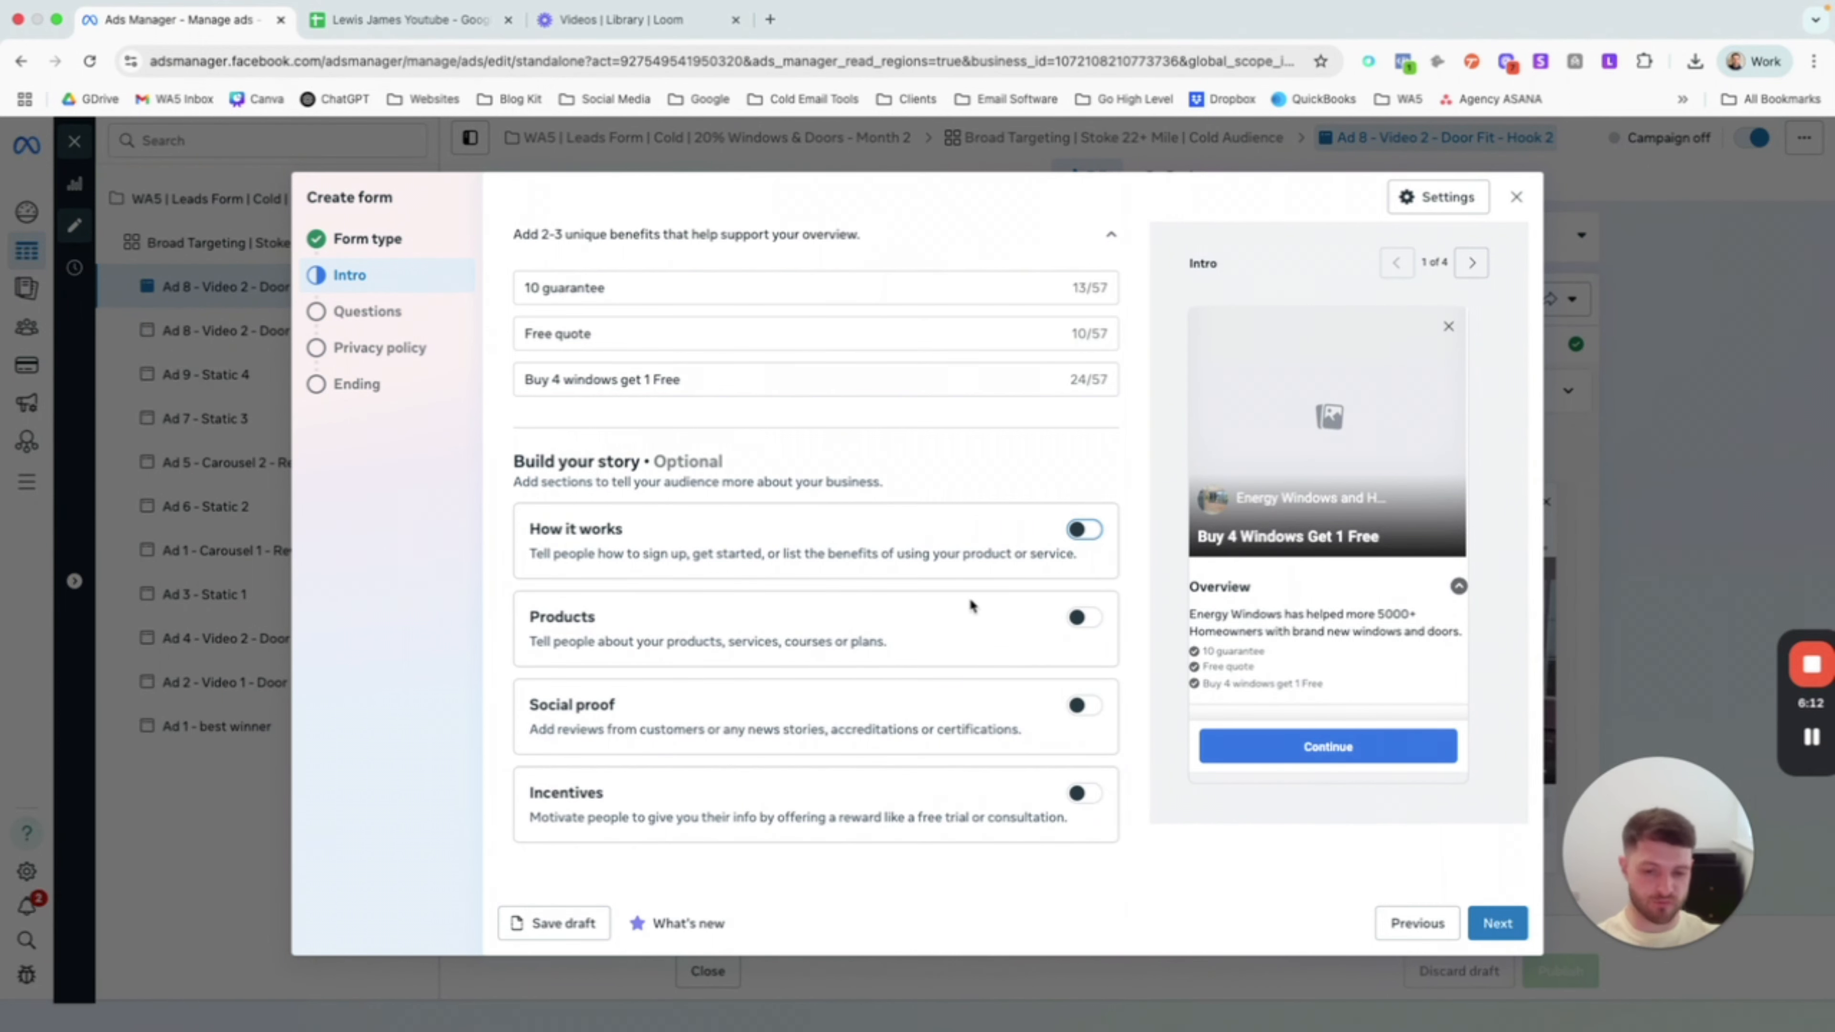
click(1081, 626)
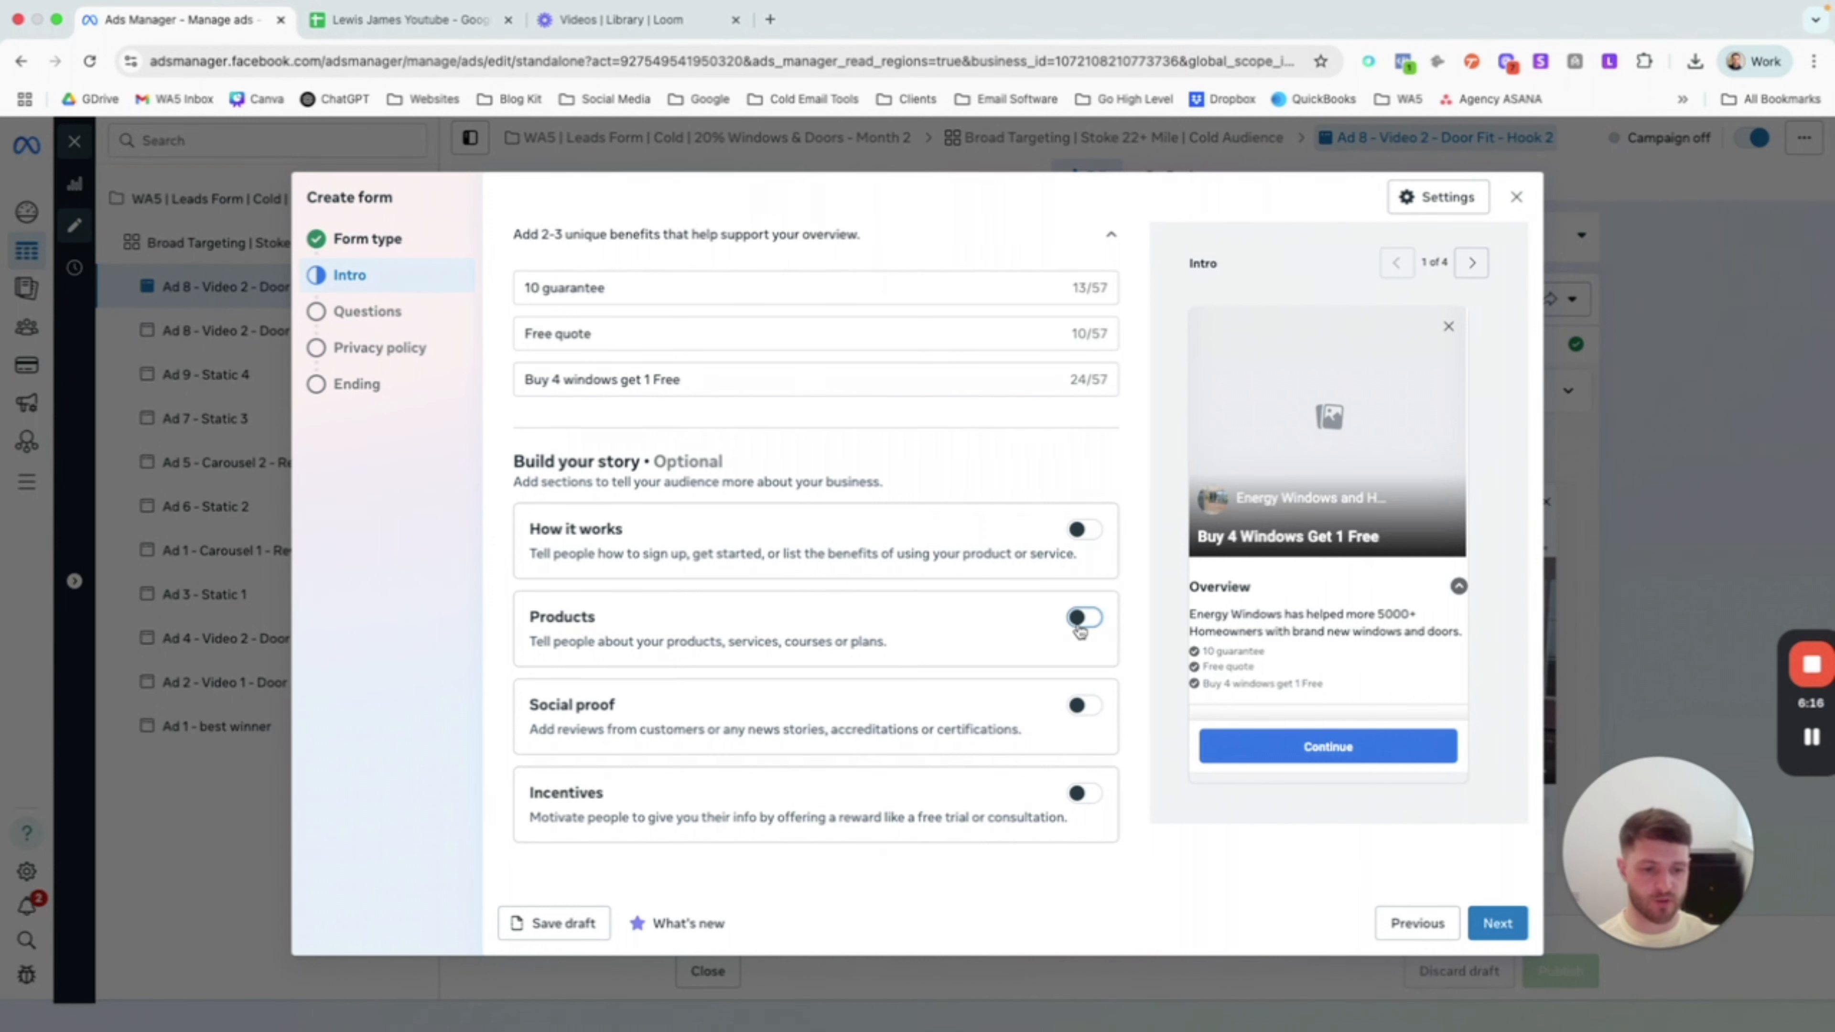
click(1081, 626)
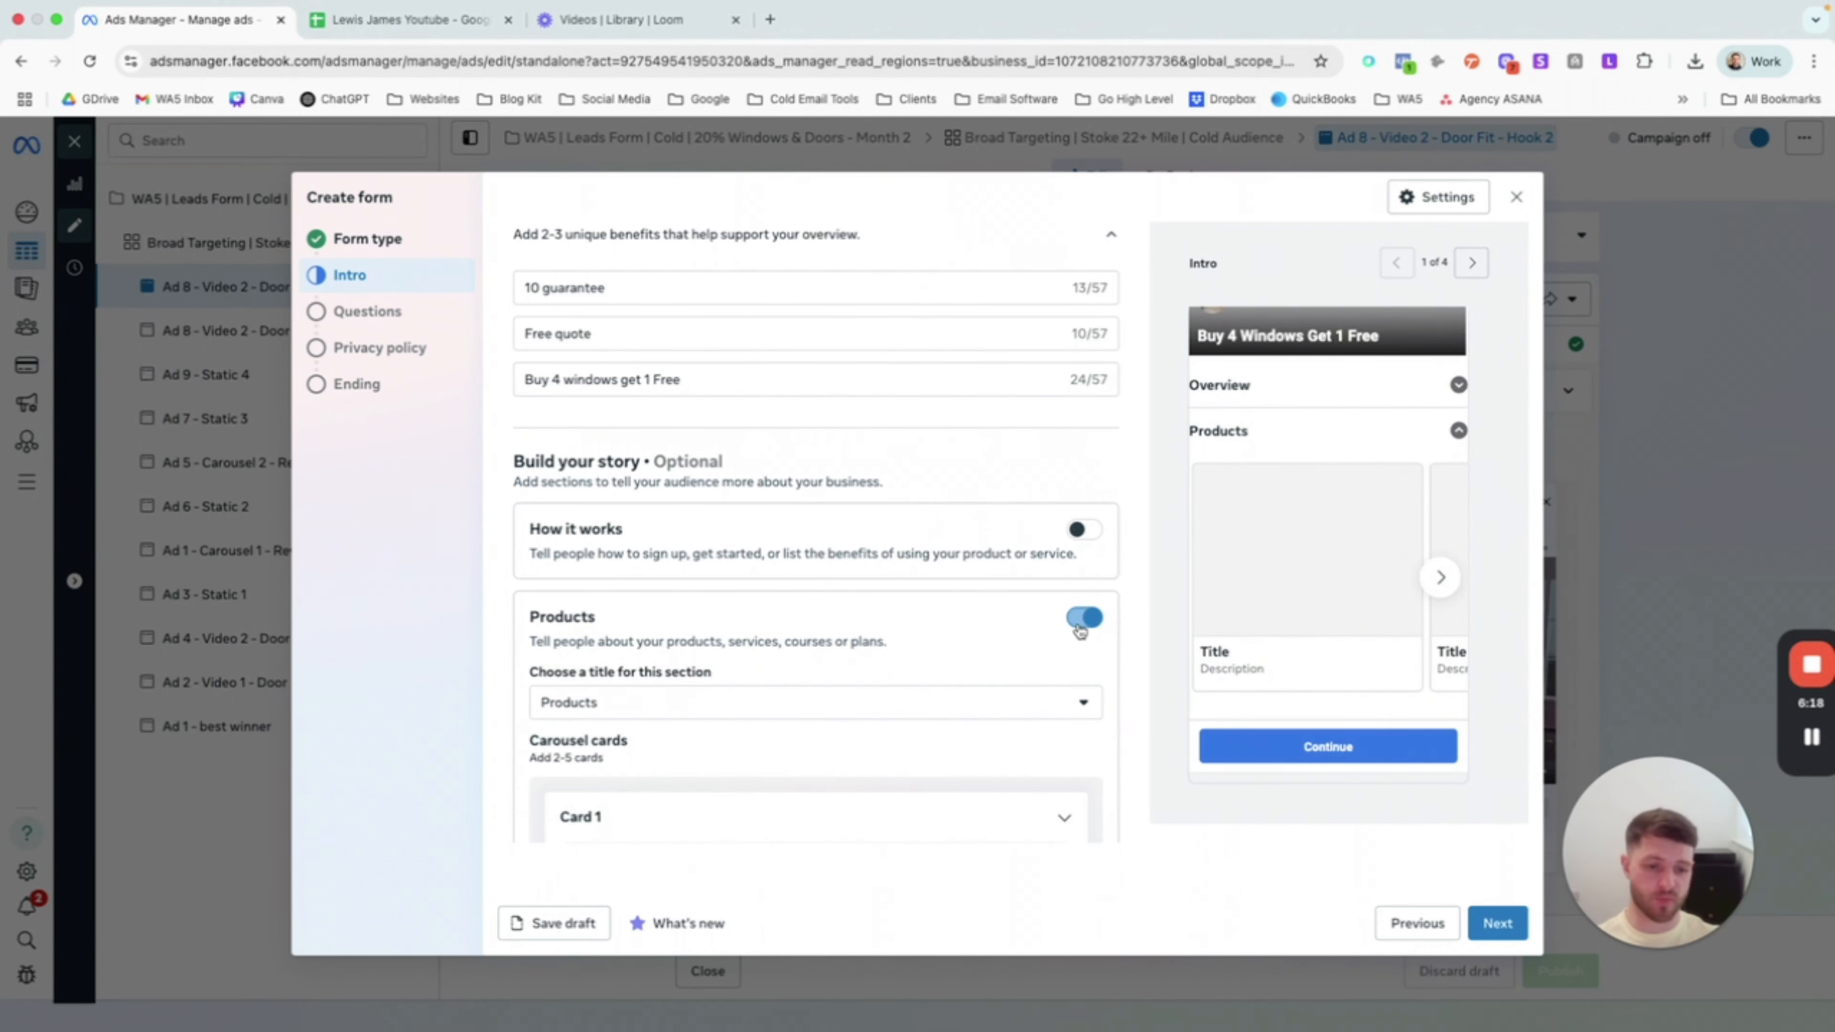
Step: Enable the Social proof section instead of Products, then look through its title options and the review cards in the preview
click(1086, 707)
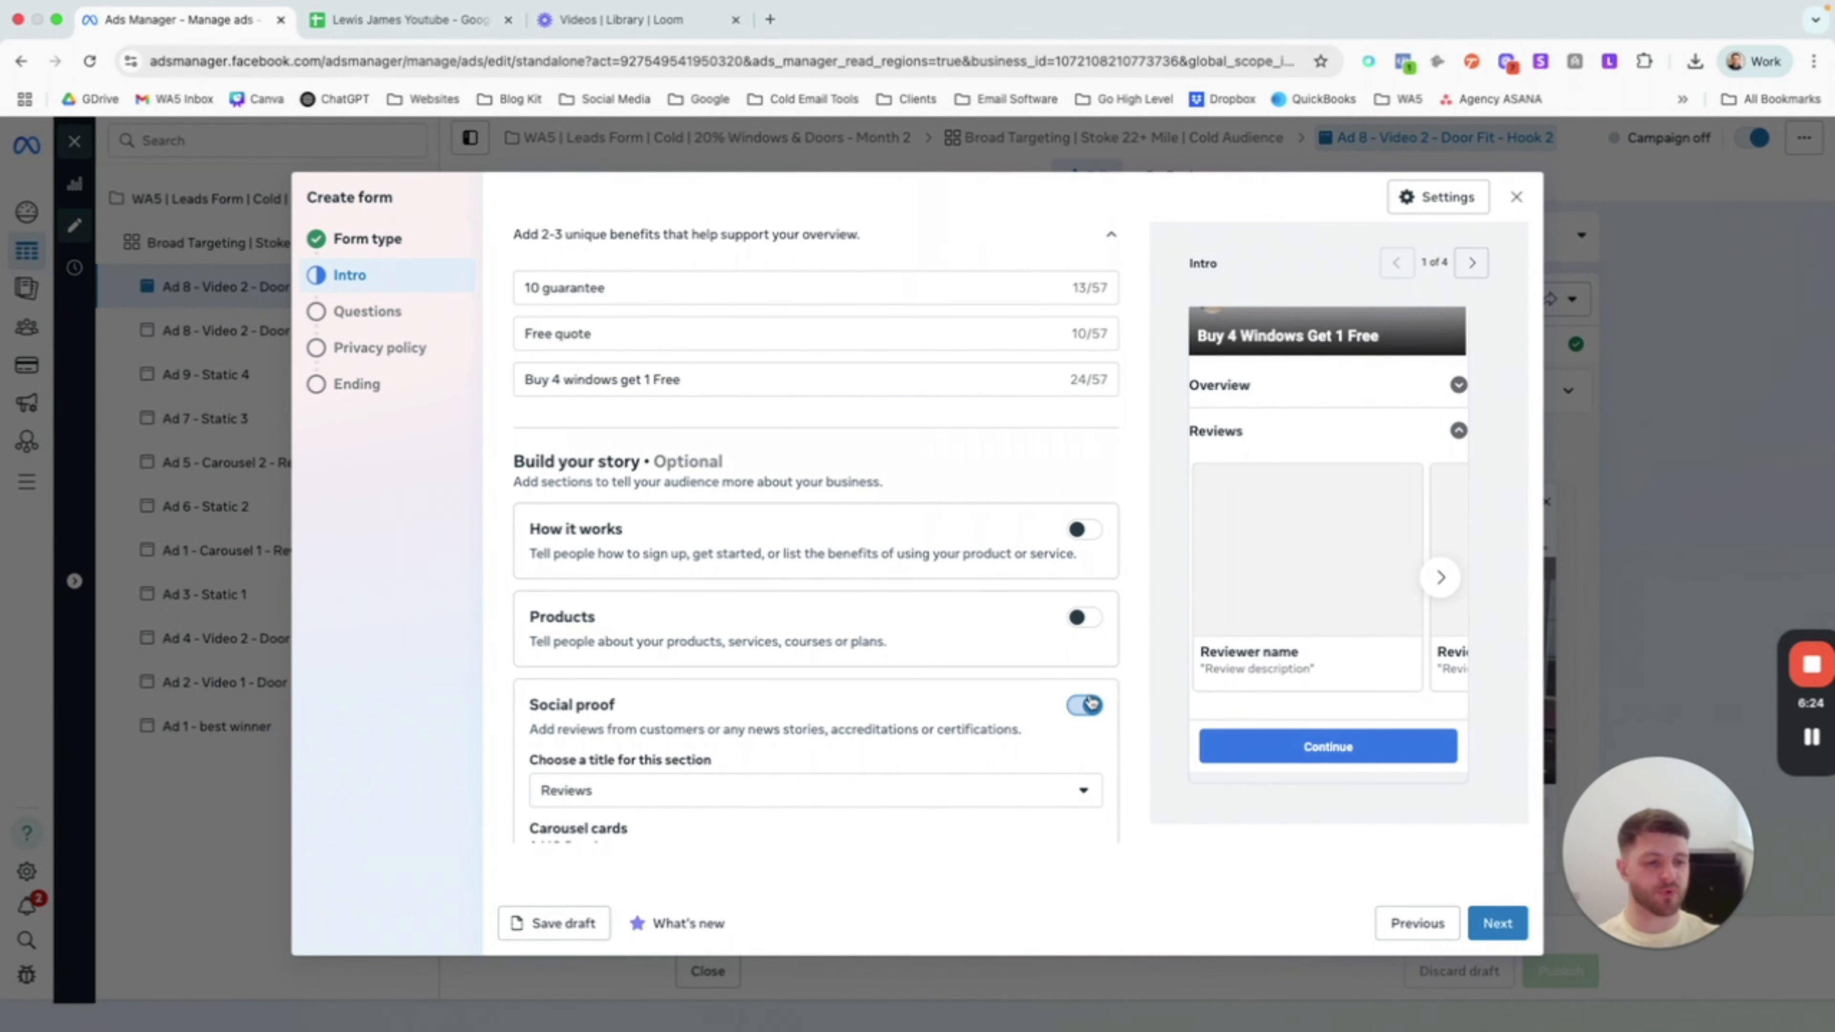
scroll(1091, 703, down, 1)
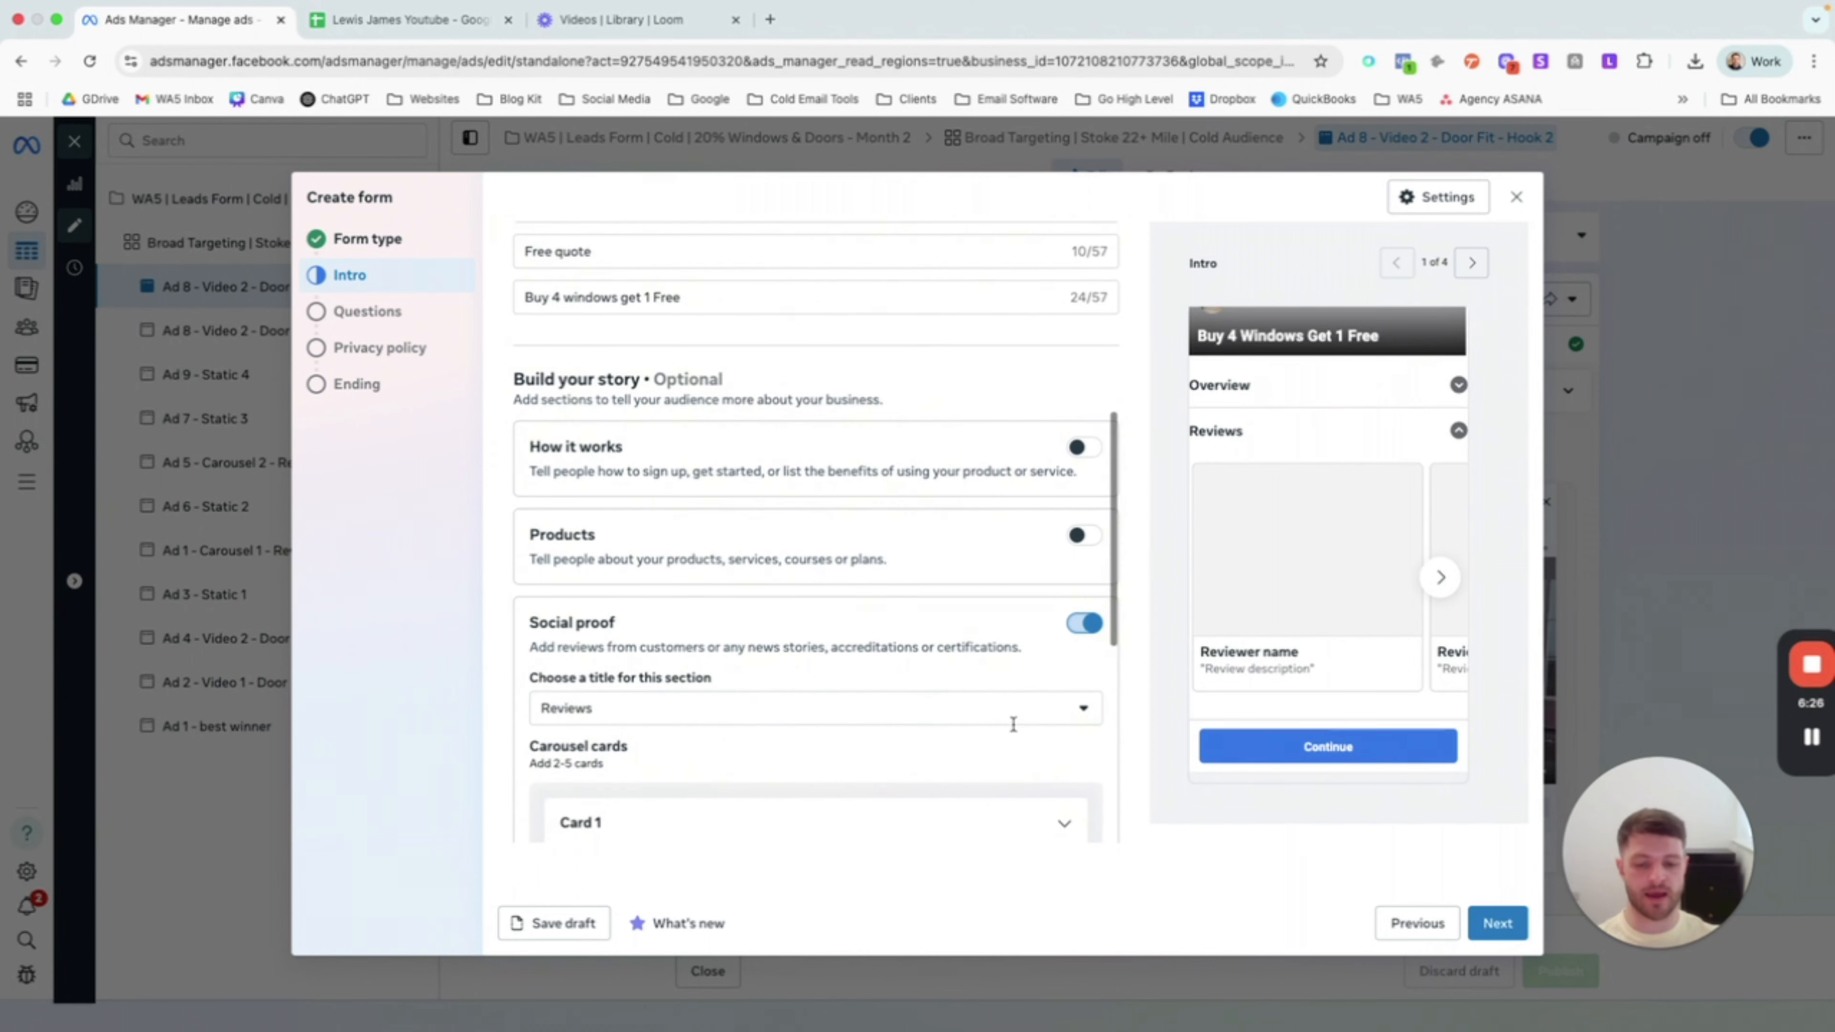
click(1071, 710)
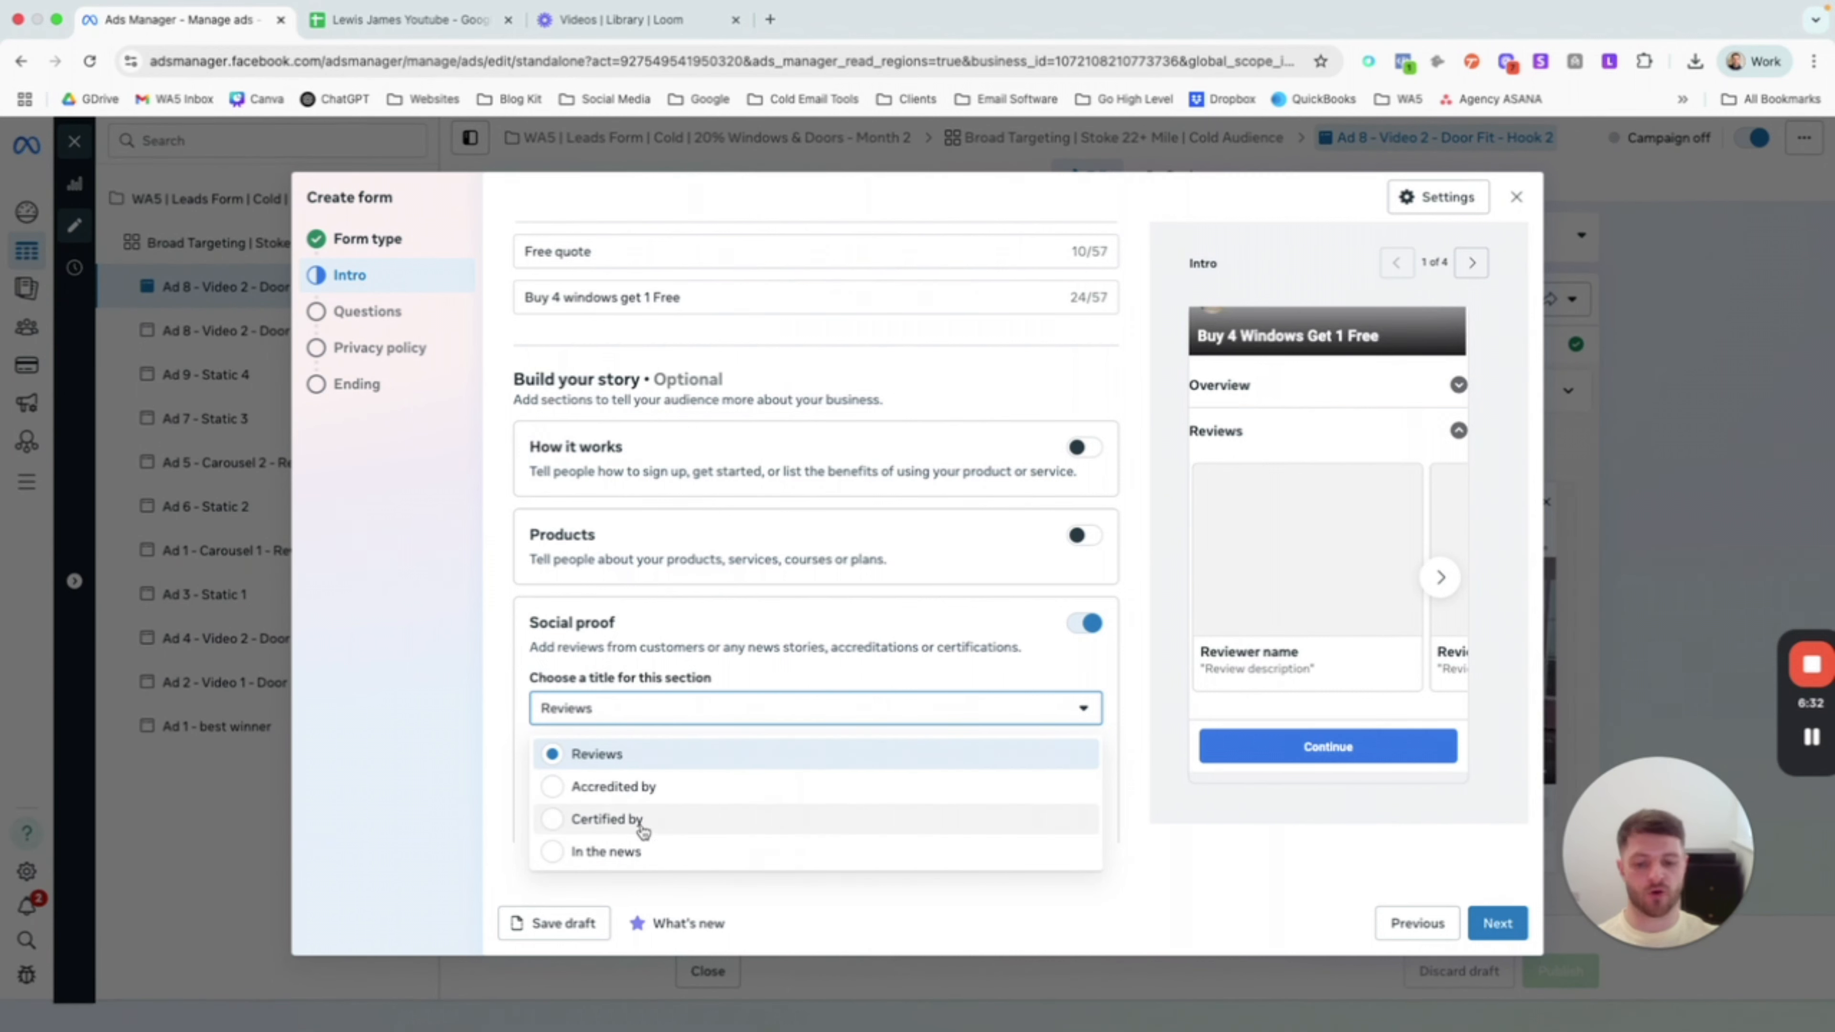
click(1019, 616)
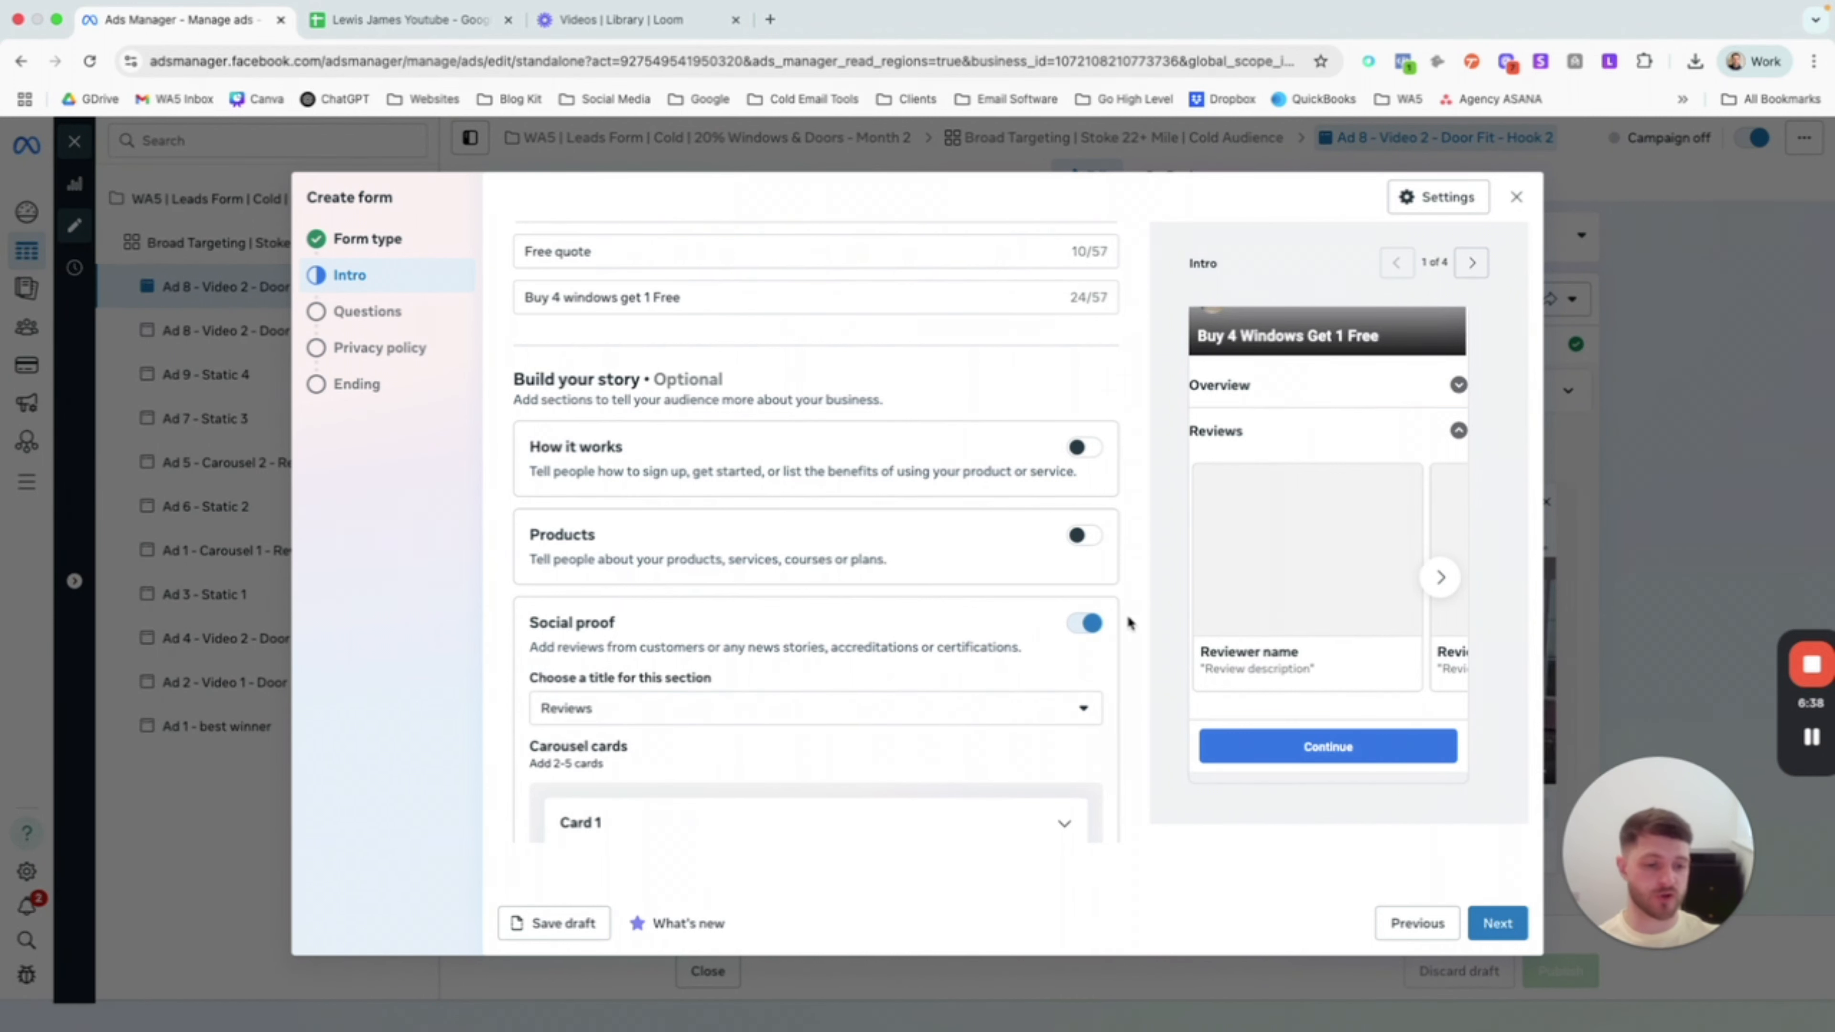
click(1438, 580)
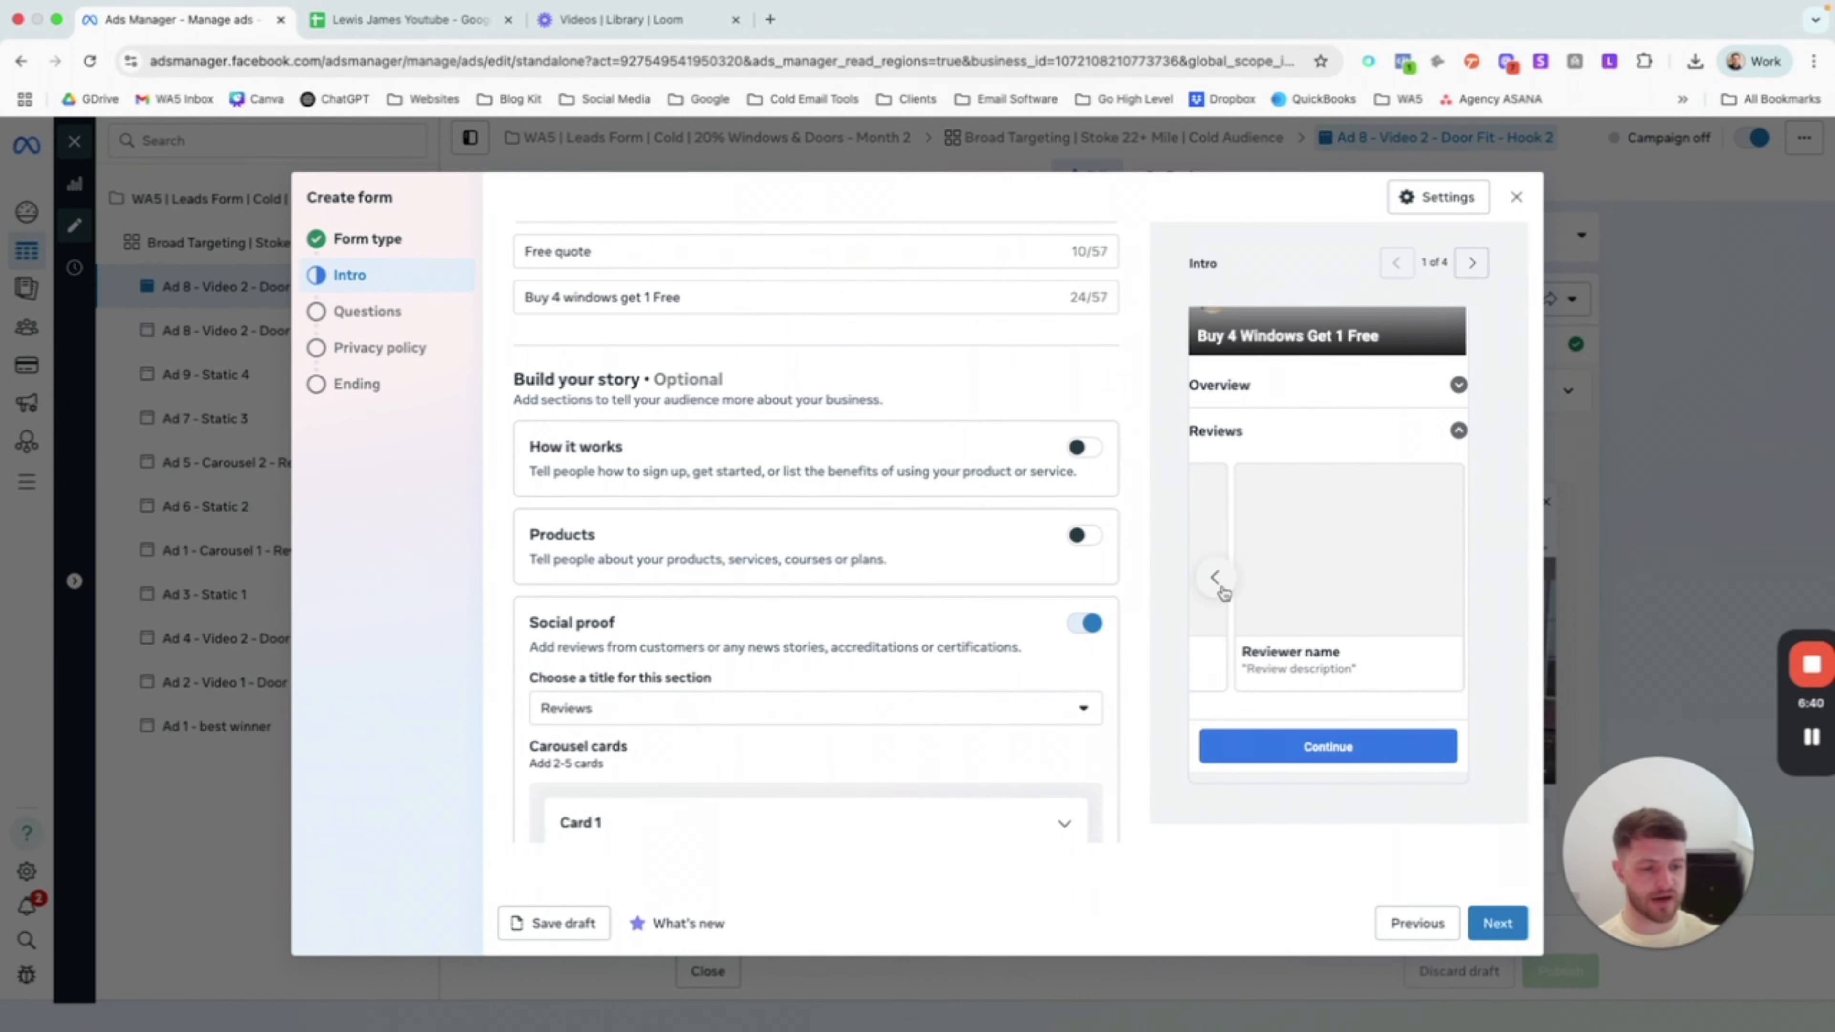
click(1216, 577)
Step: Add two more review cards to the Social proof carousel and turn the section off again
scroll(1013, 662, down, 5)
scroll(1014, 657, down, 3)
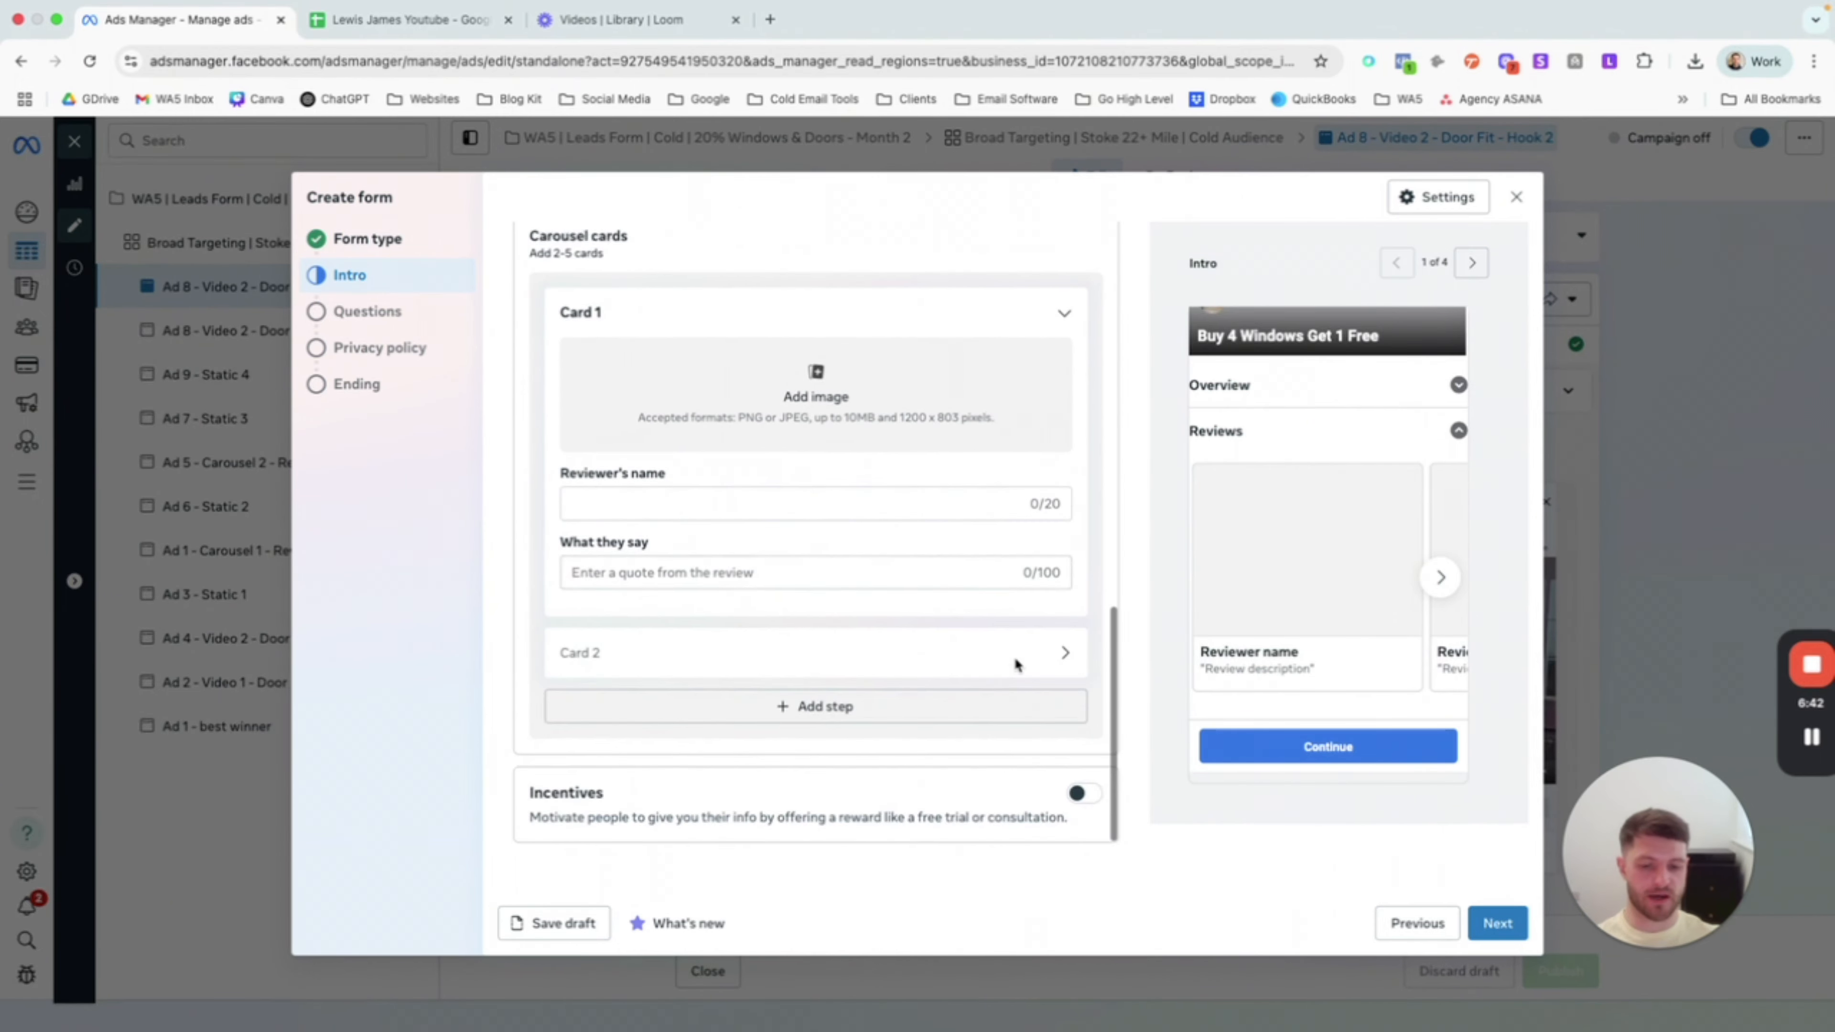
click(860, 709)
click(817, 756)
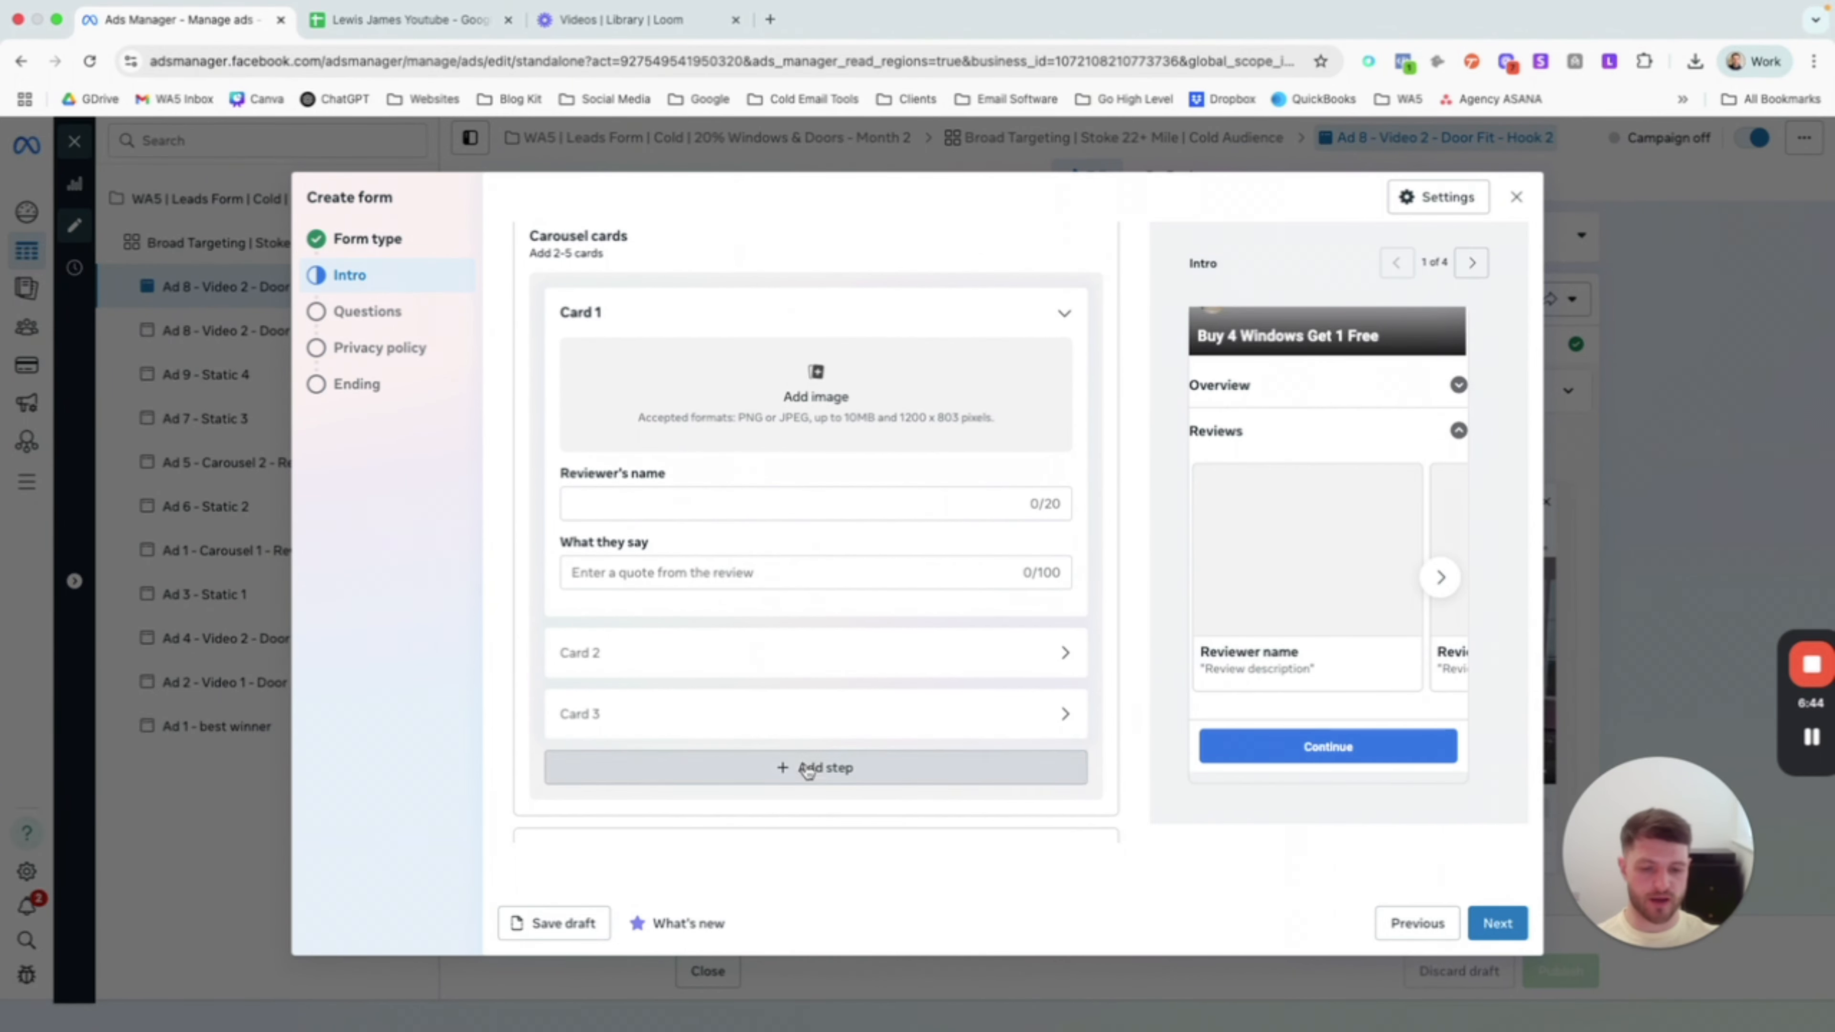
scroll(822, 748, down, 2)
scroll(822, 748, up, 3)
scroll(821, 748, down, 3)
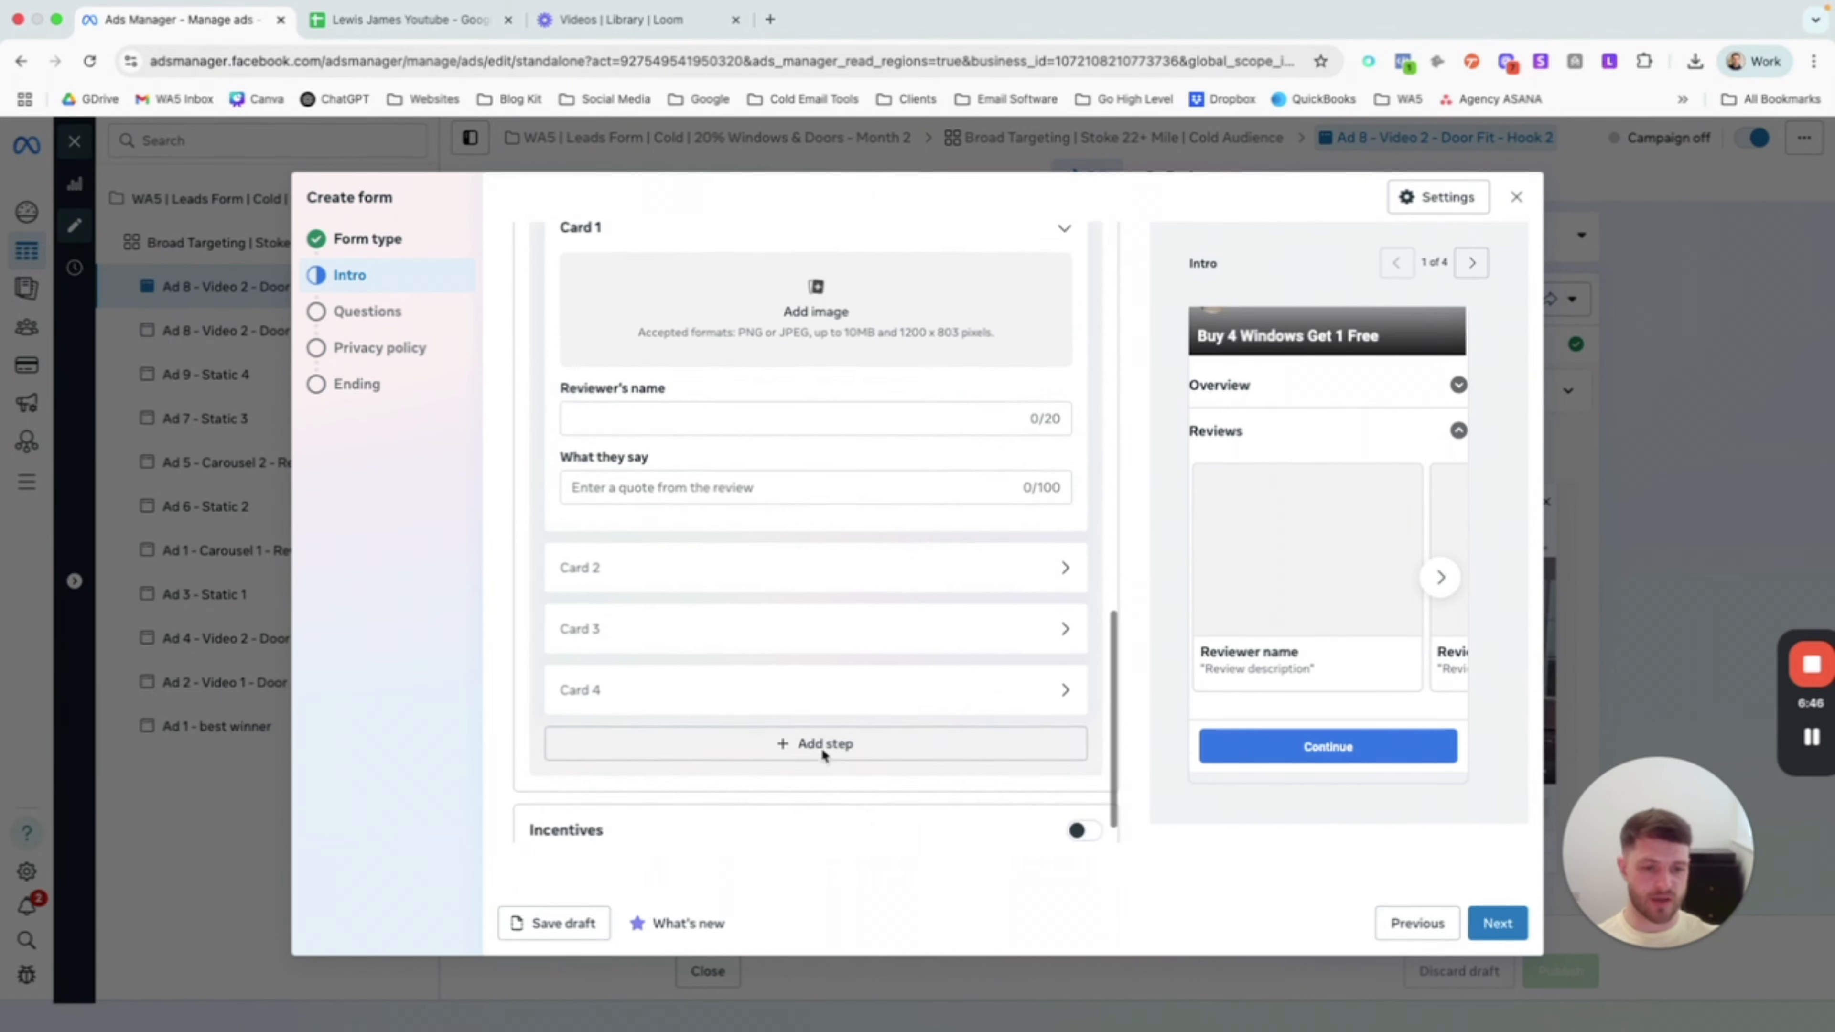
scroll(948, 662, up, 8)
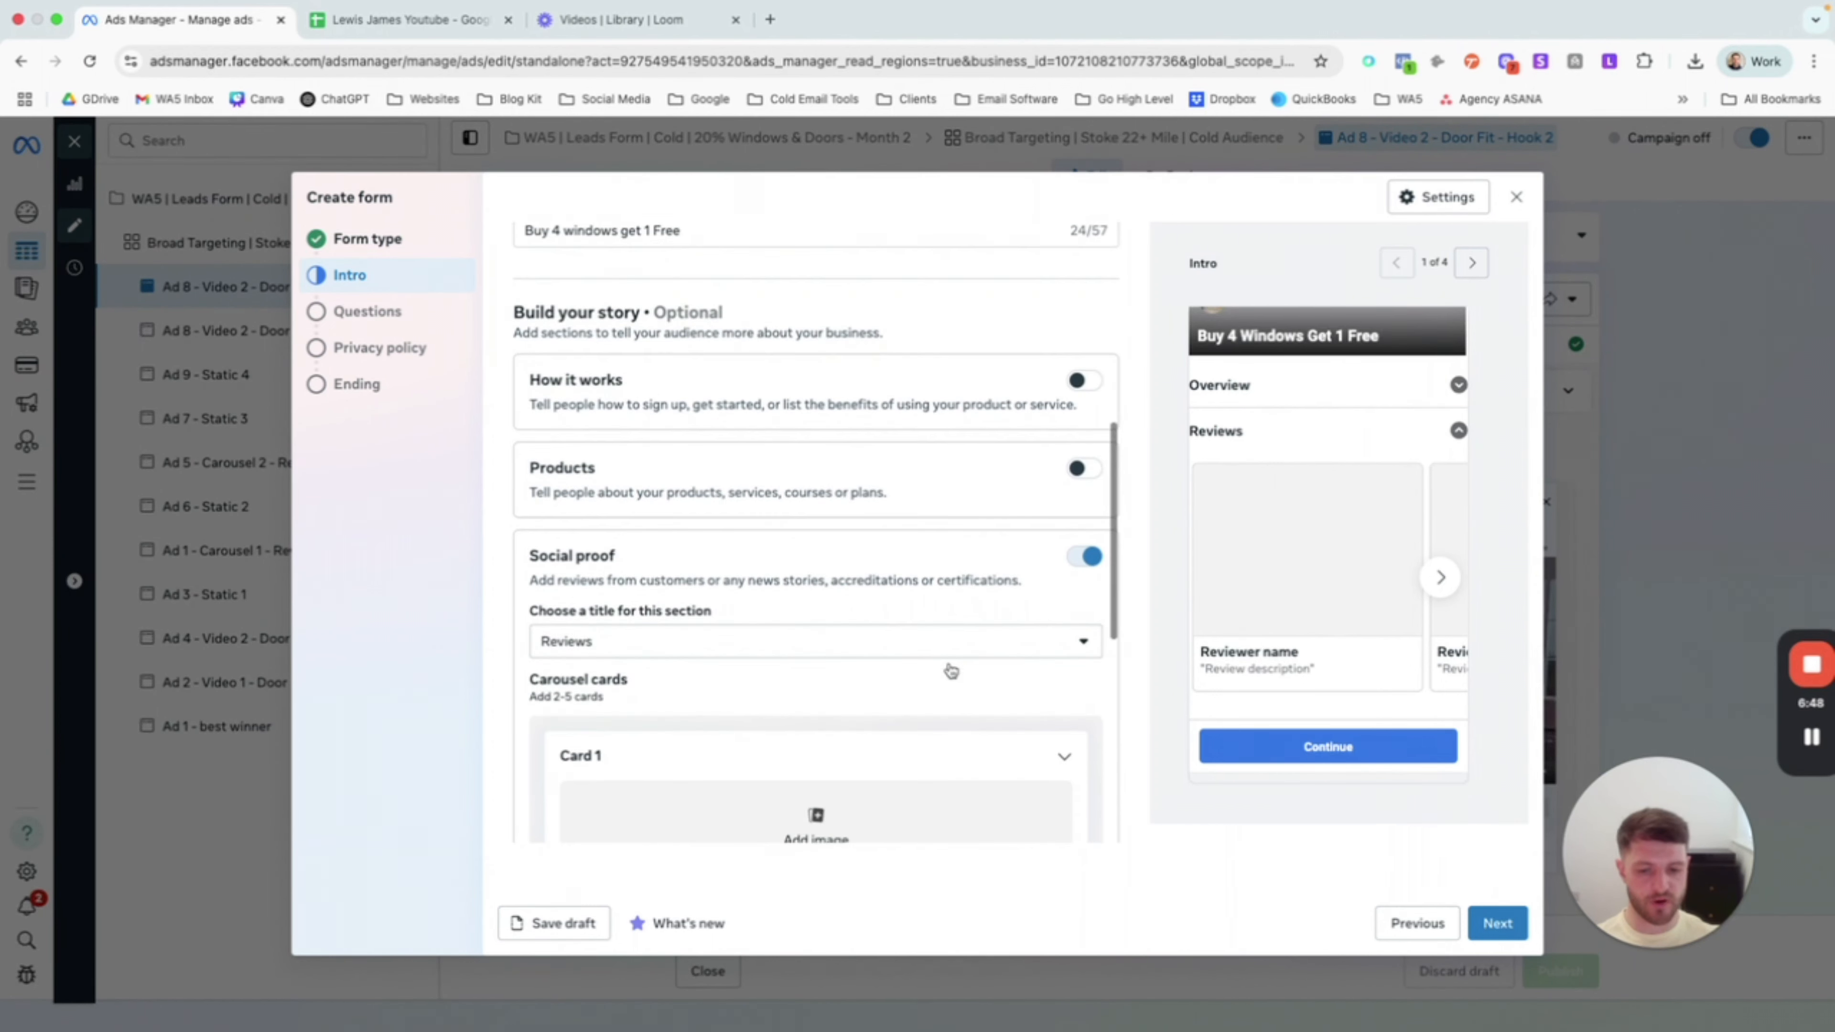
scroll(948, 669, down, 2)
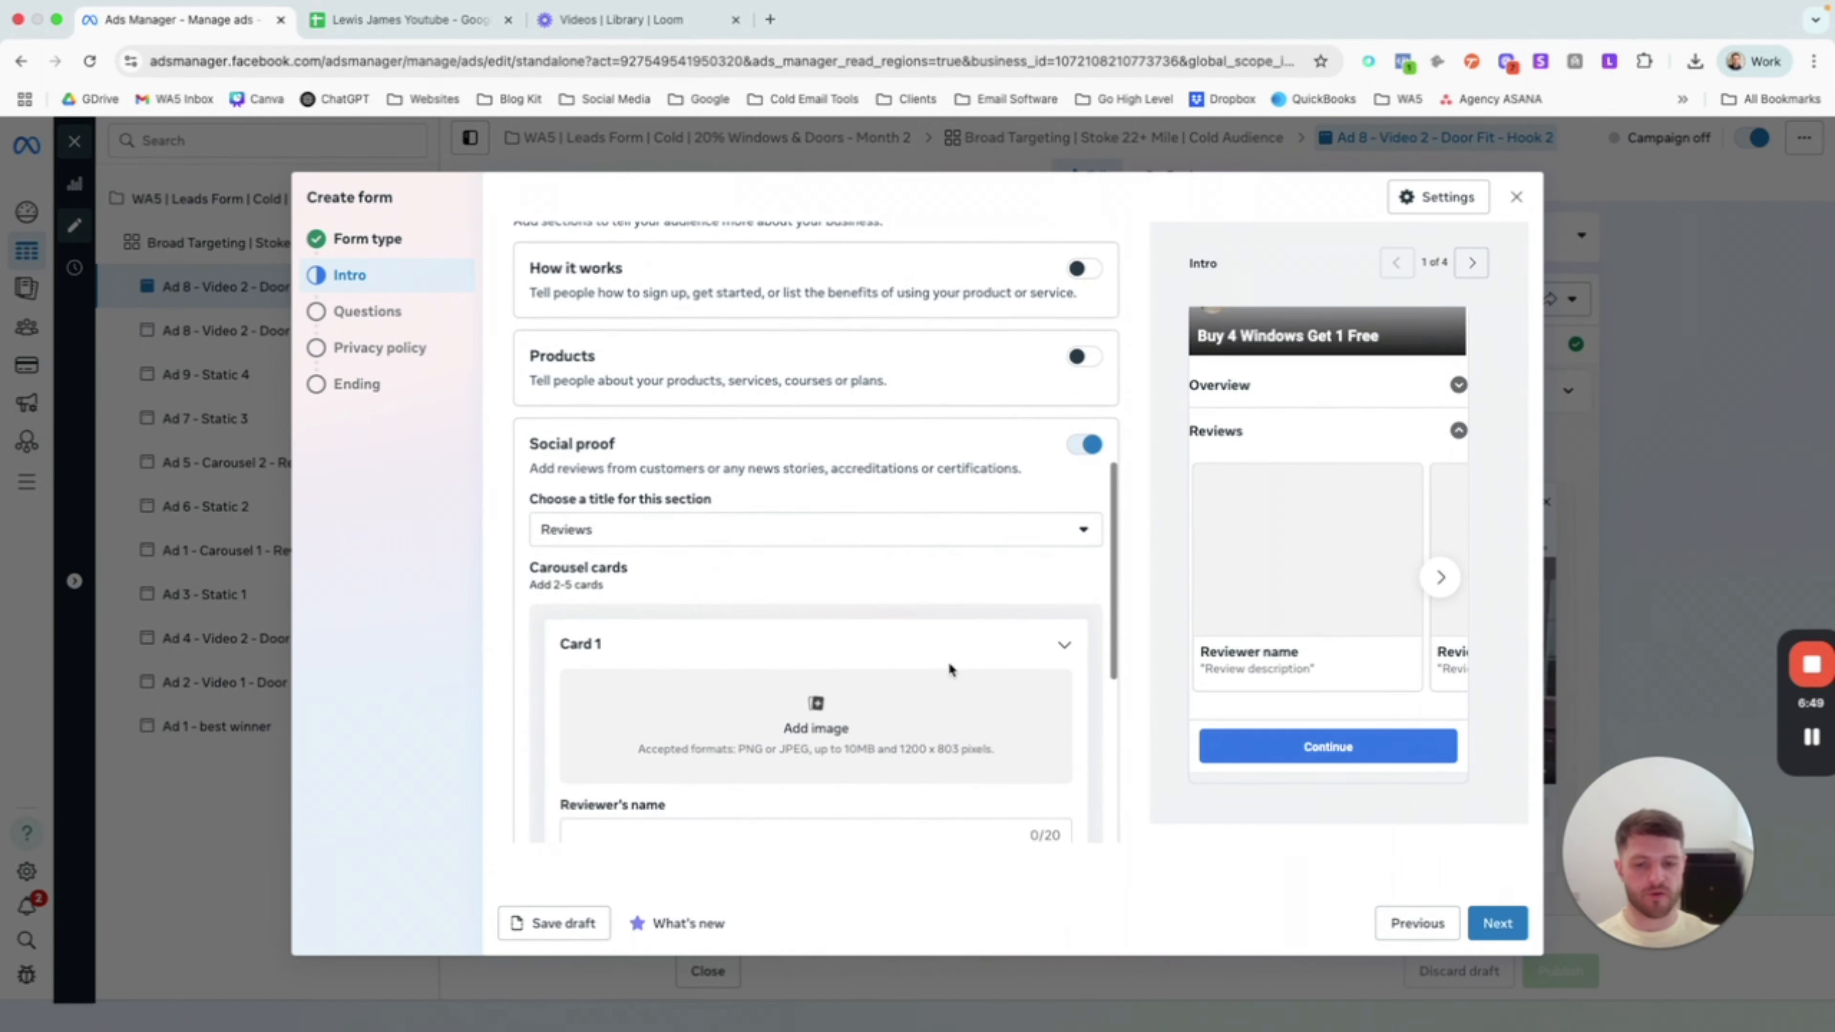
click(1094, 450)
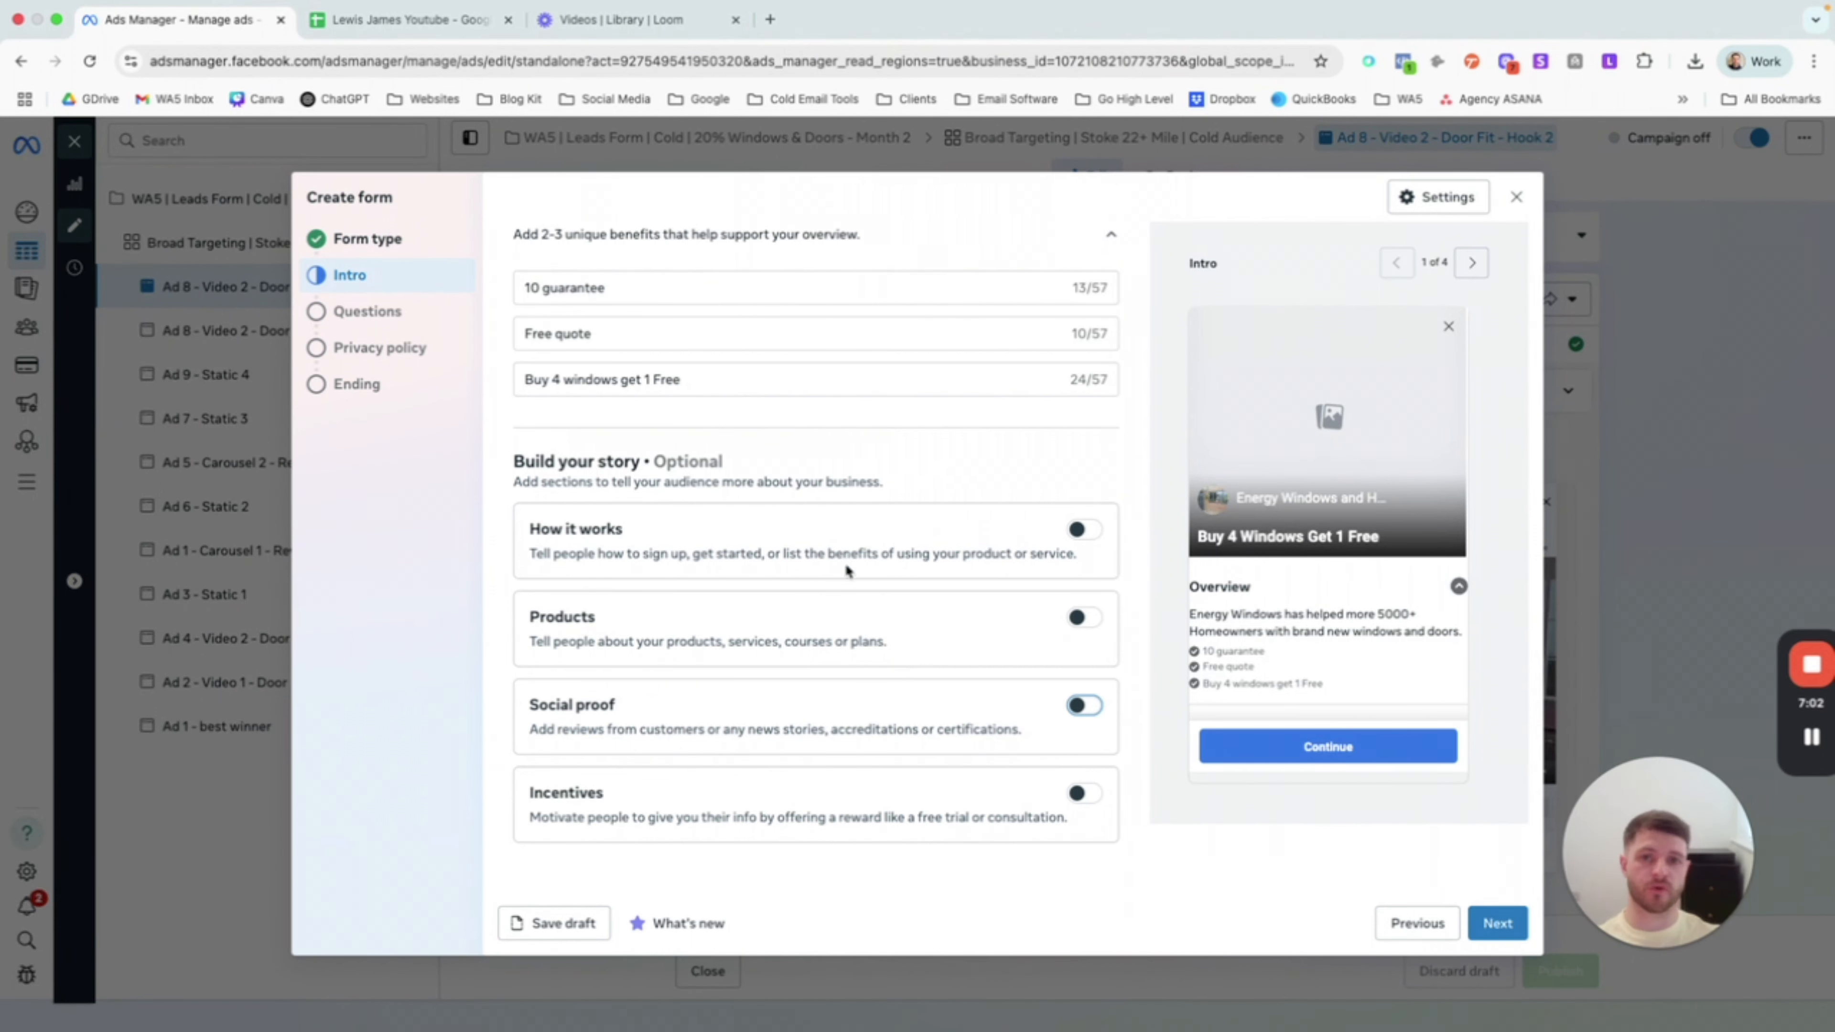
Step: Turn on the Incentives section and enter "Buy 4 windows get 1 F" as the incentive name
scroll(772, 614, down, 2)
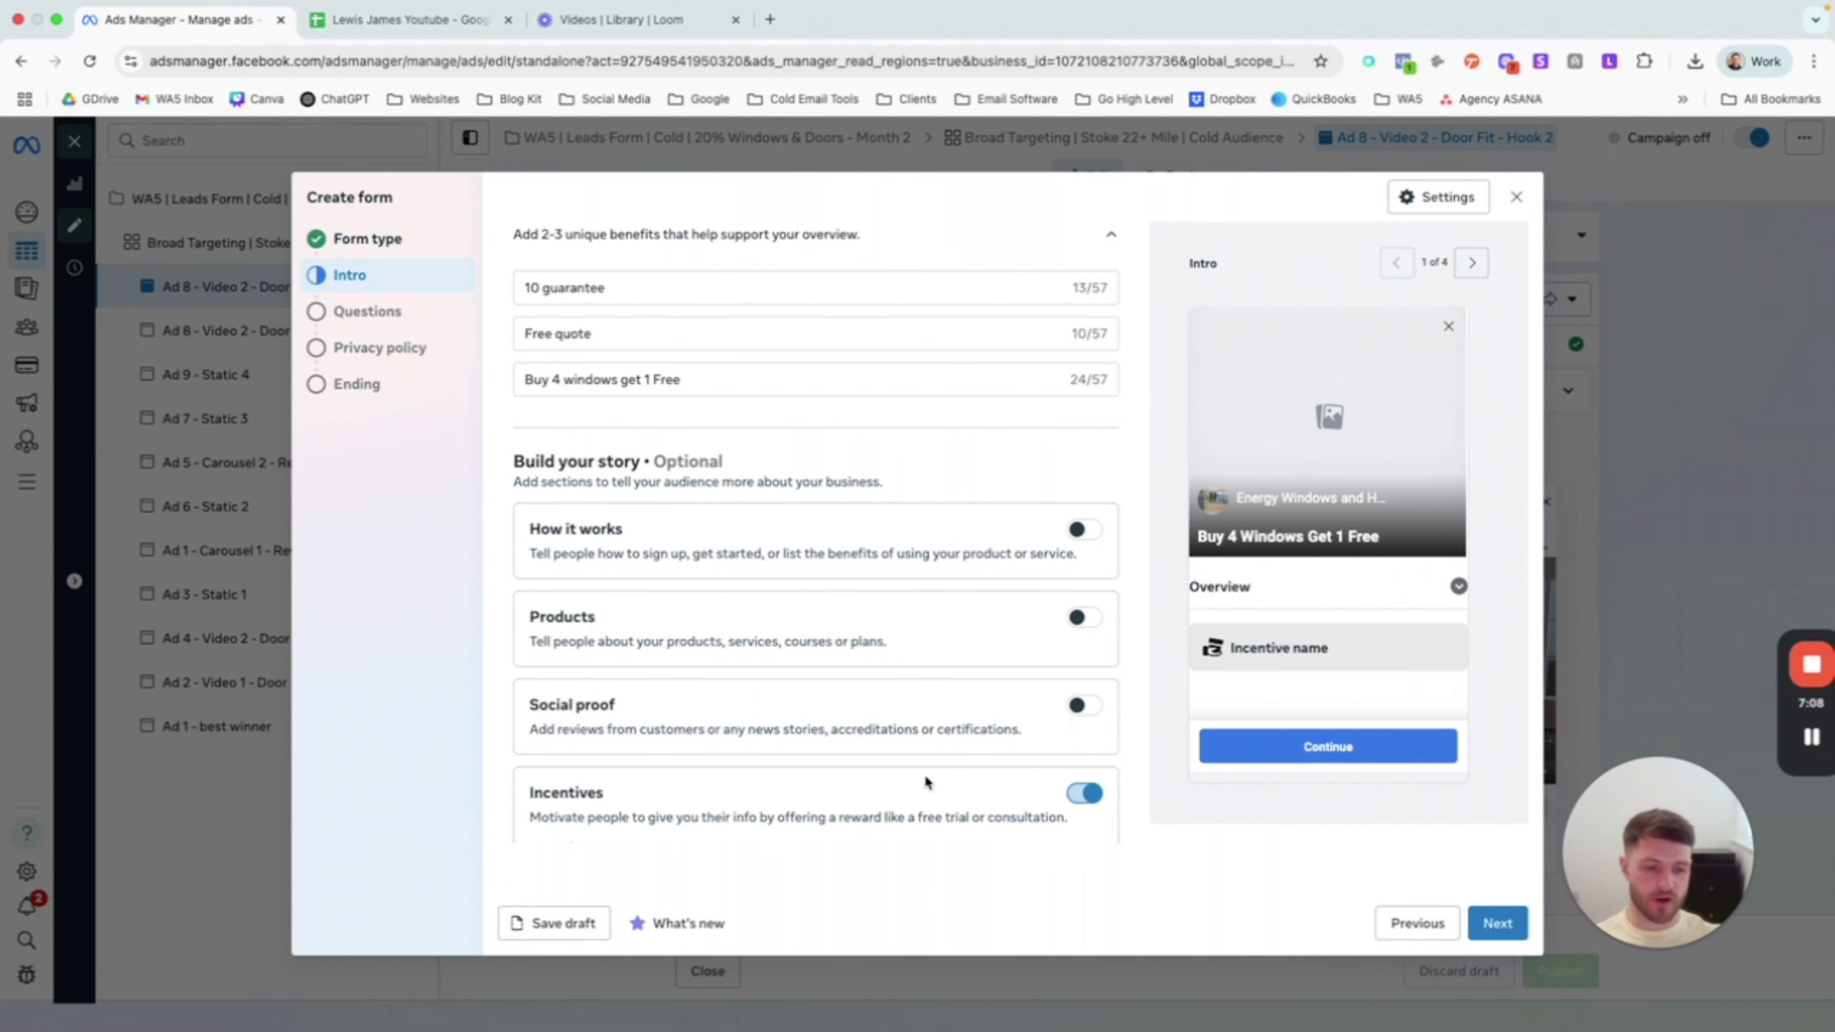
scroll(700, 782, down, 3)
click(636, 670)
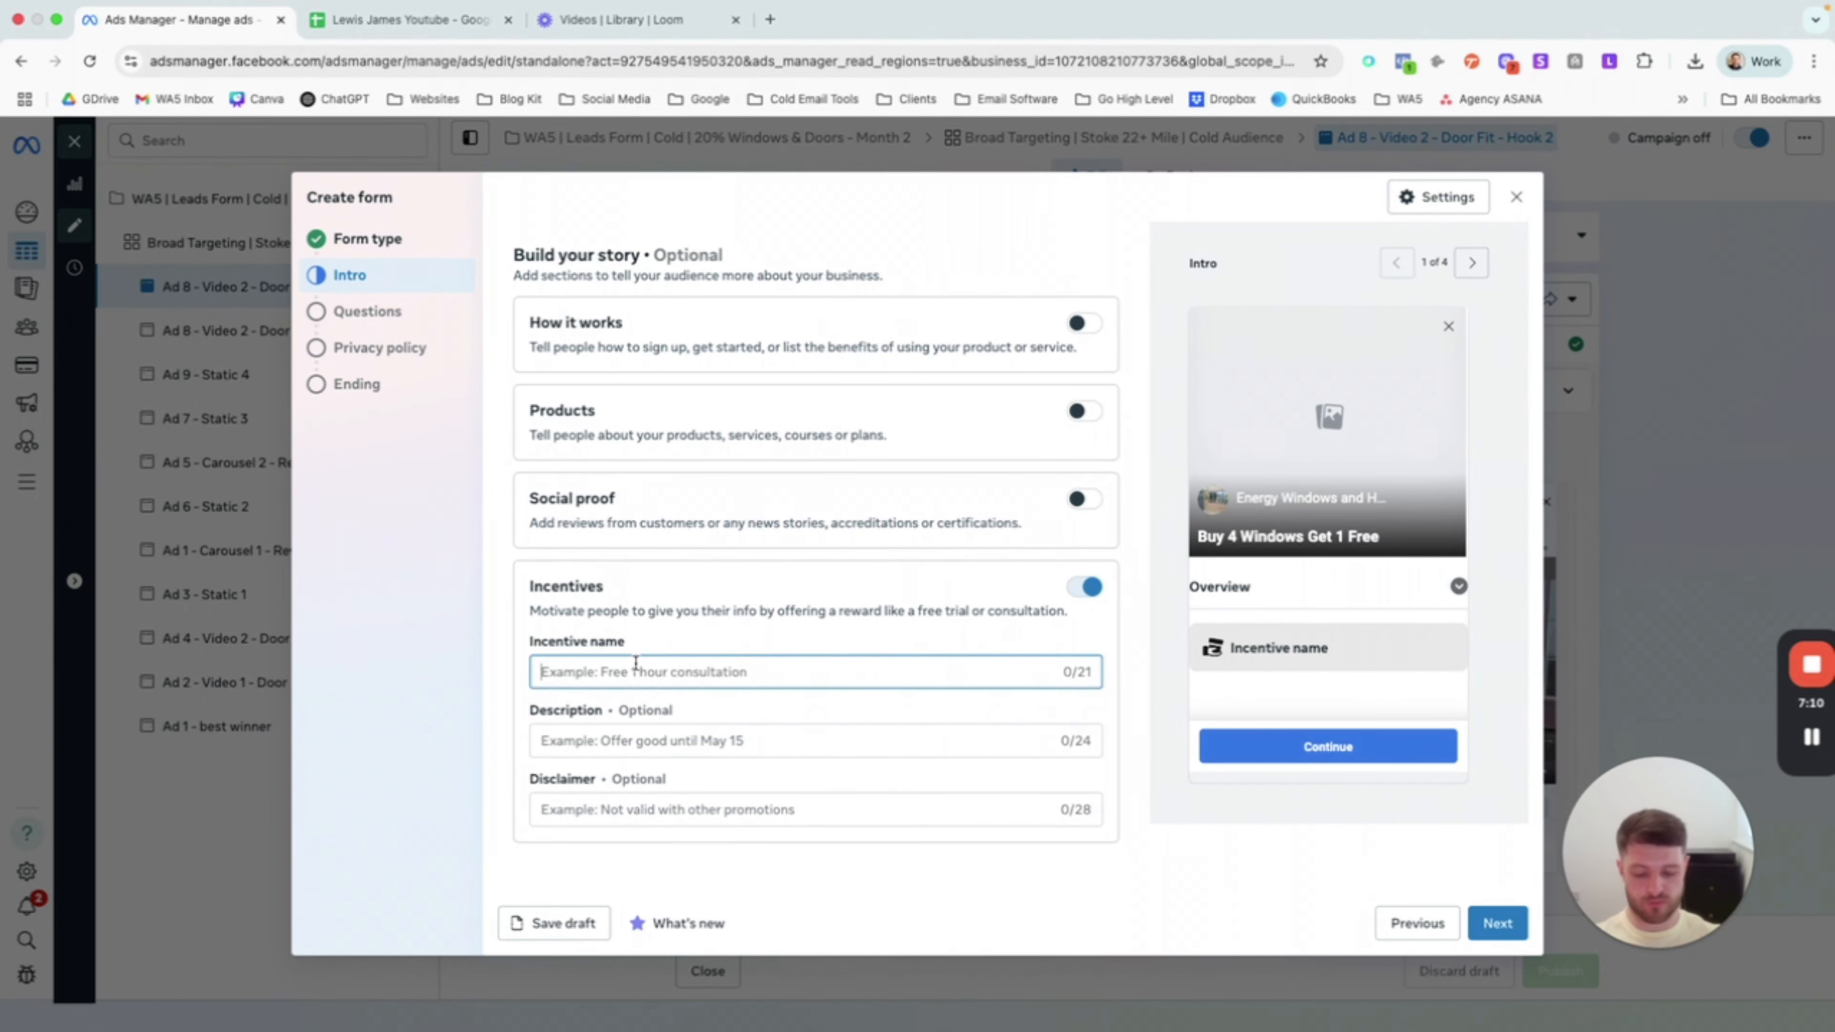
text(Buy )
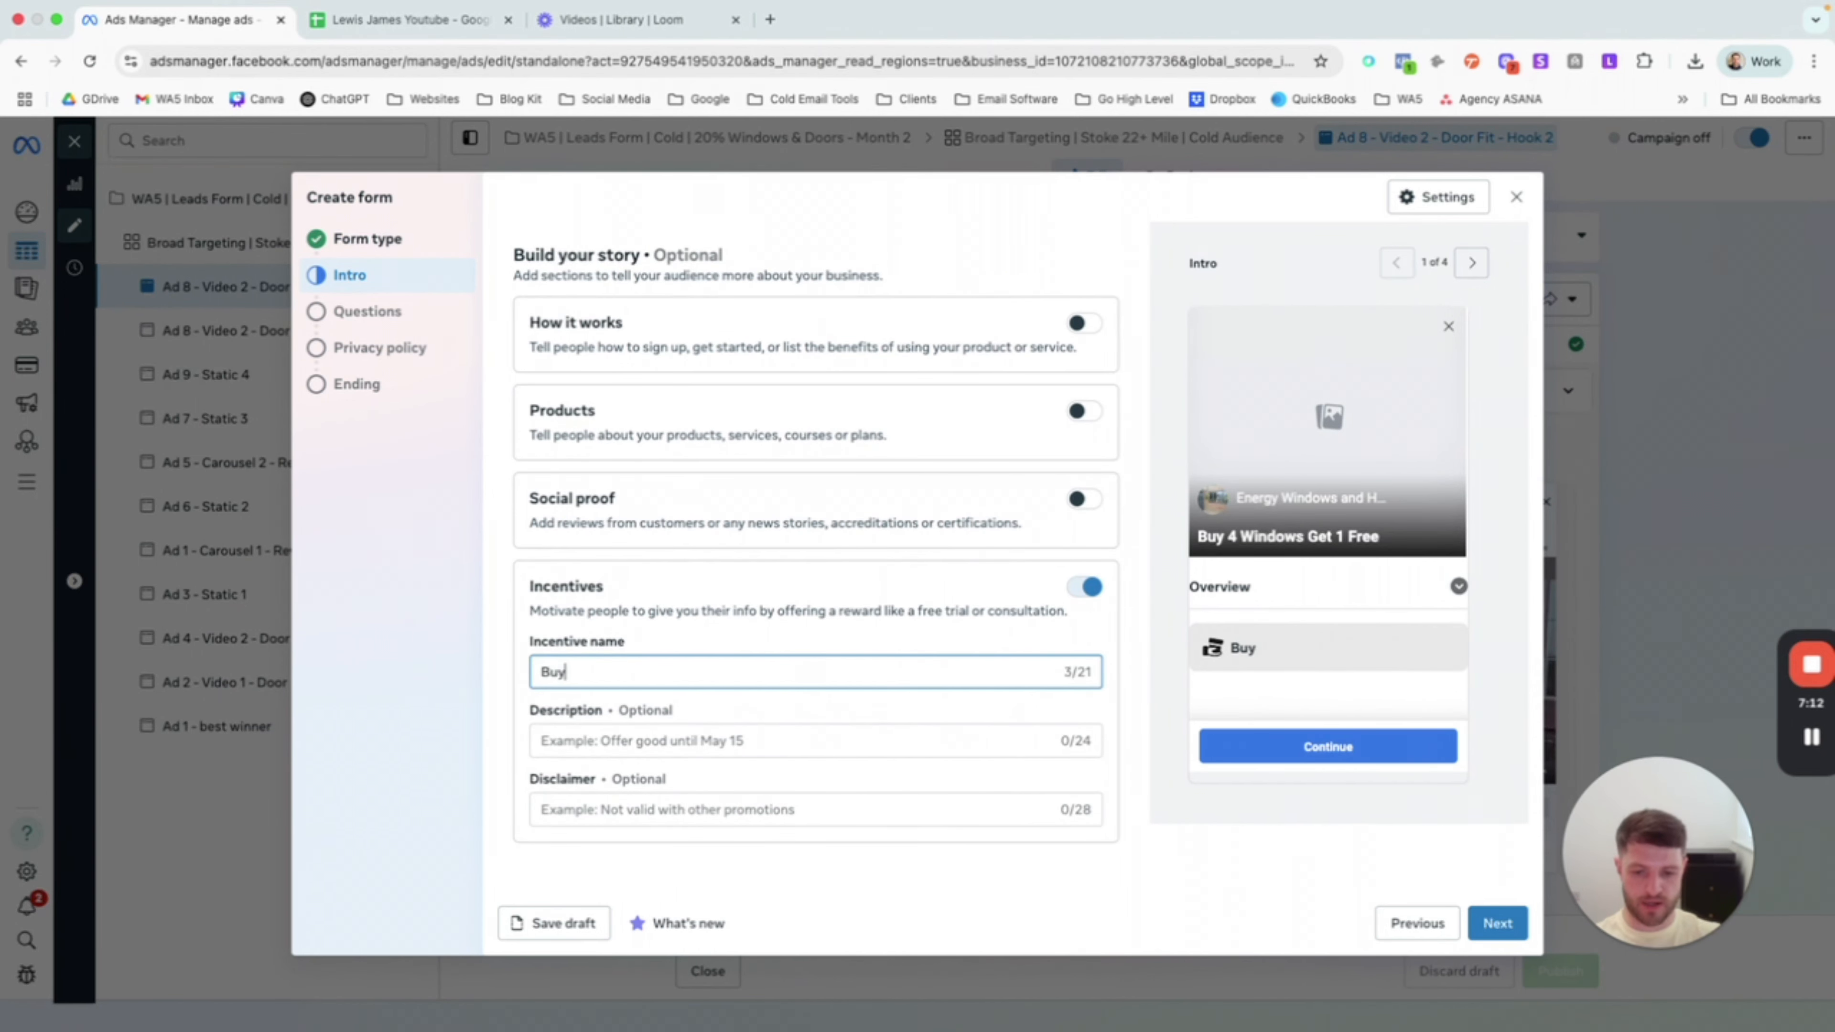
text(4 windows get one)
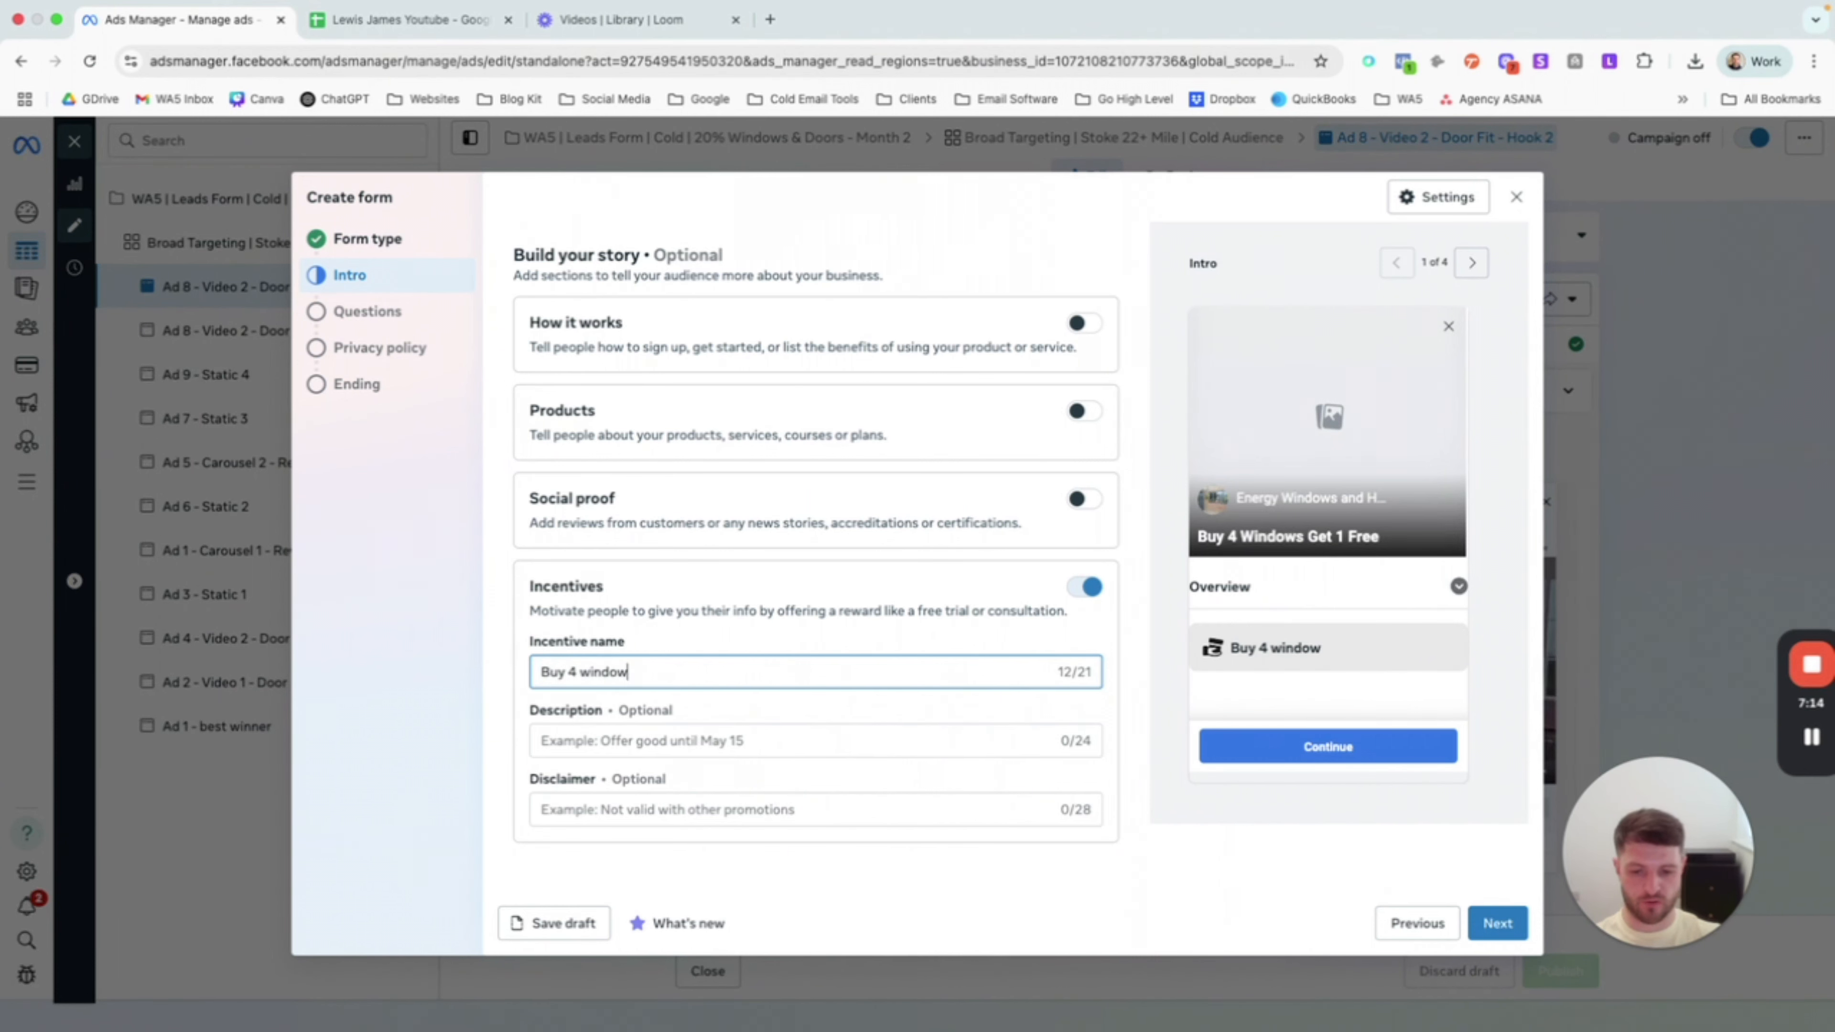
key(BackSpace)
key(BackSpace)
key(BackSpace)
text(1 F)
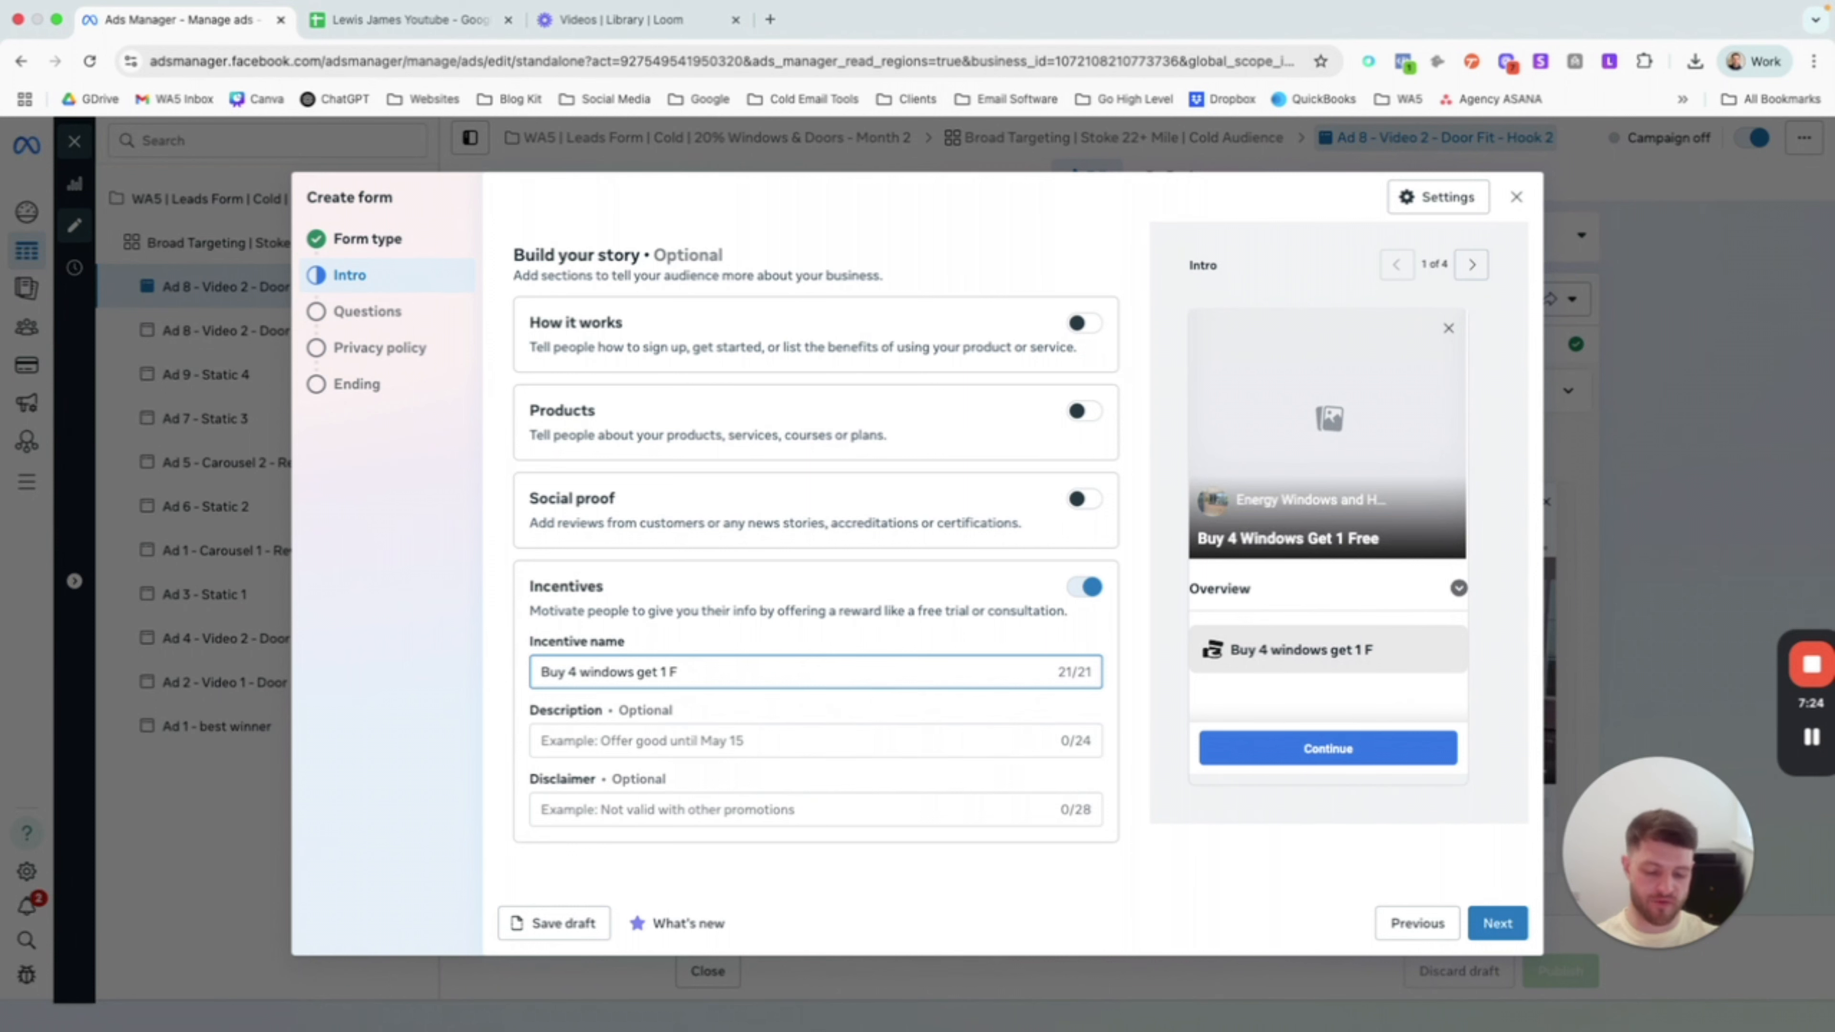
Step: Re-enter the end of the incentive name so that it reads "Buy 4 windows get 1 f"
key(BackSpace)
key(BackSpace)
key(BackSpace)
key(BackSpace)
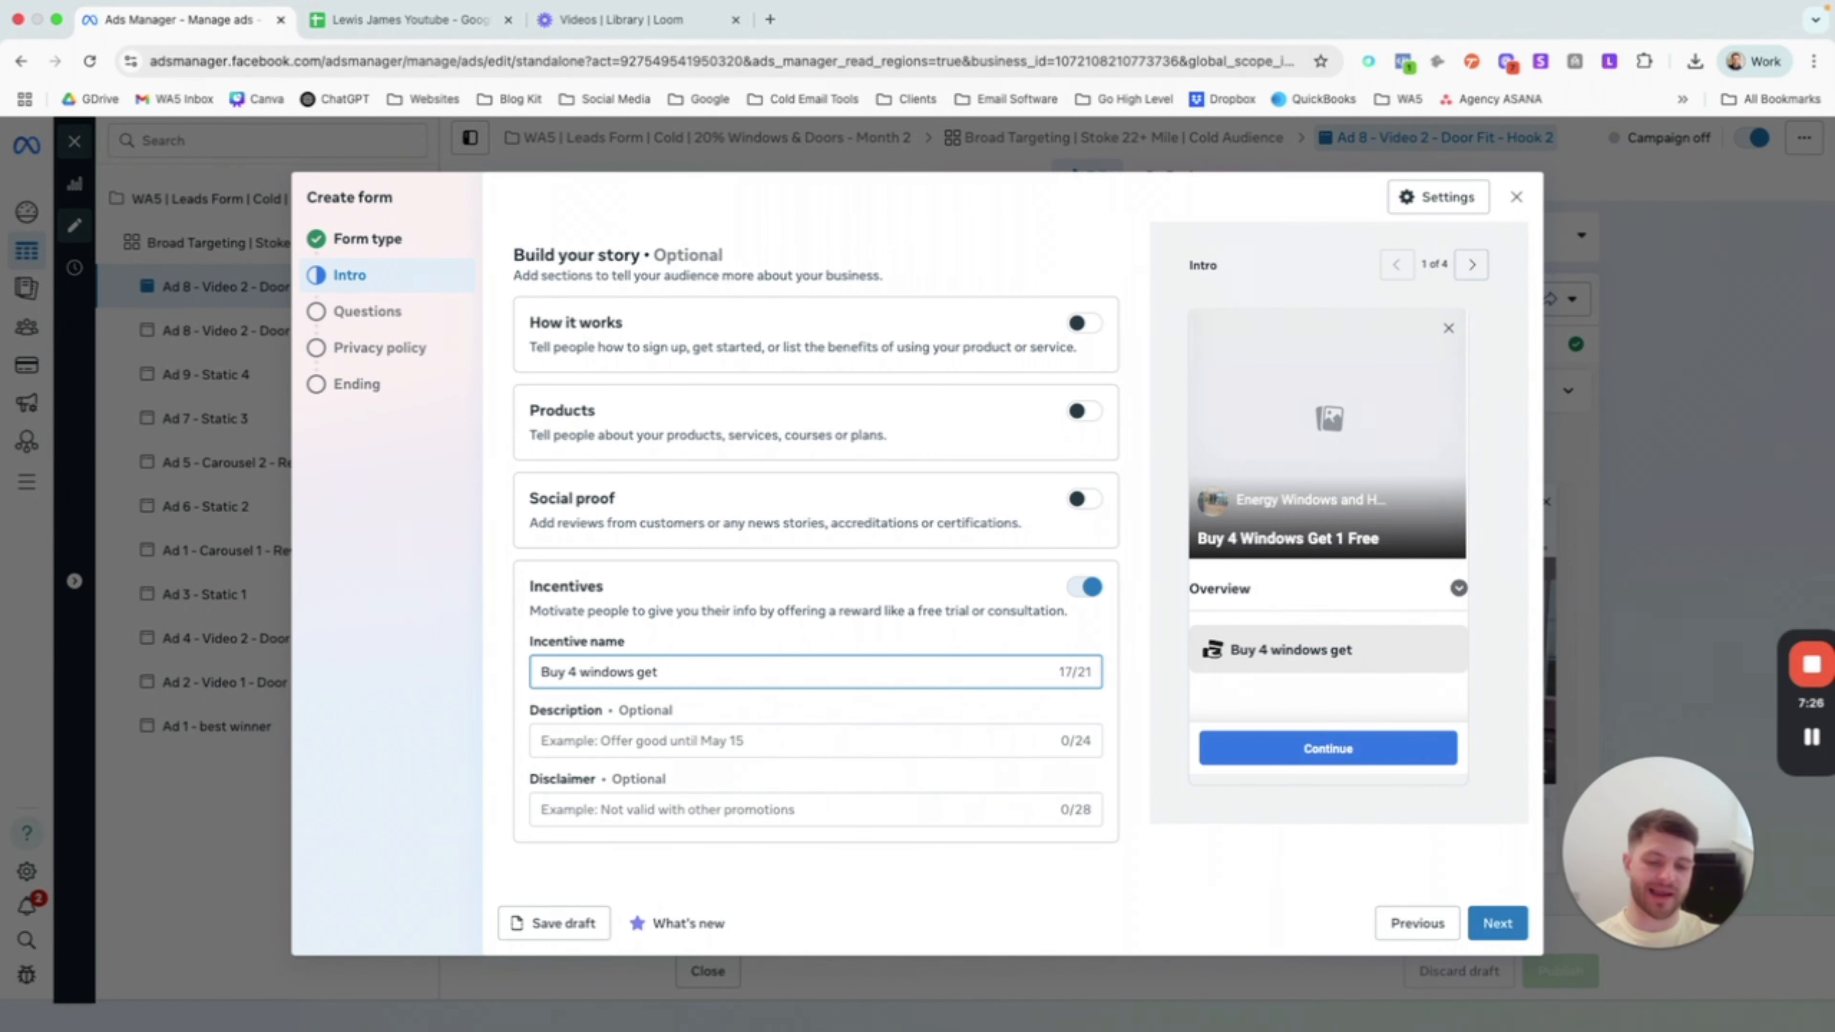
text(1 )
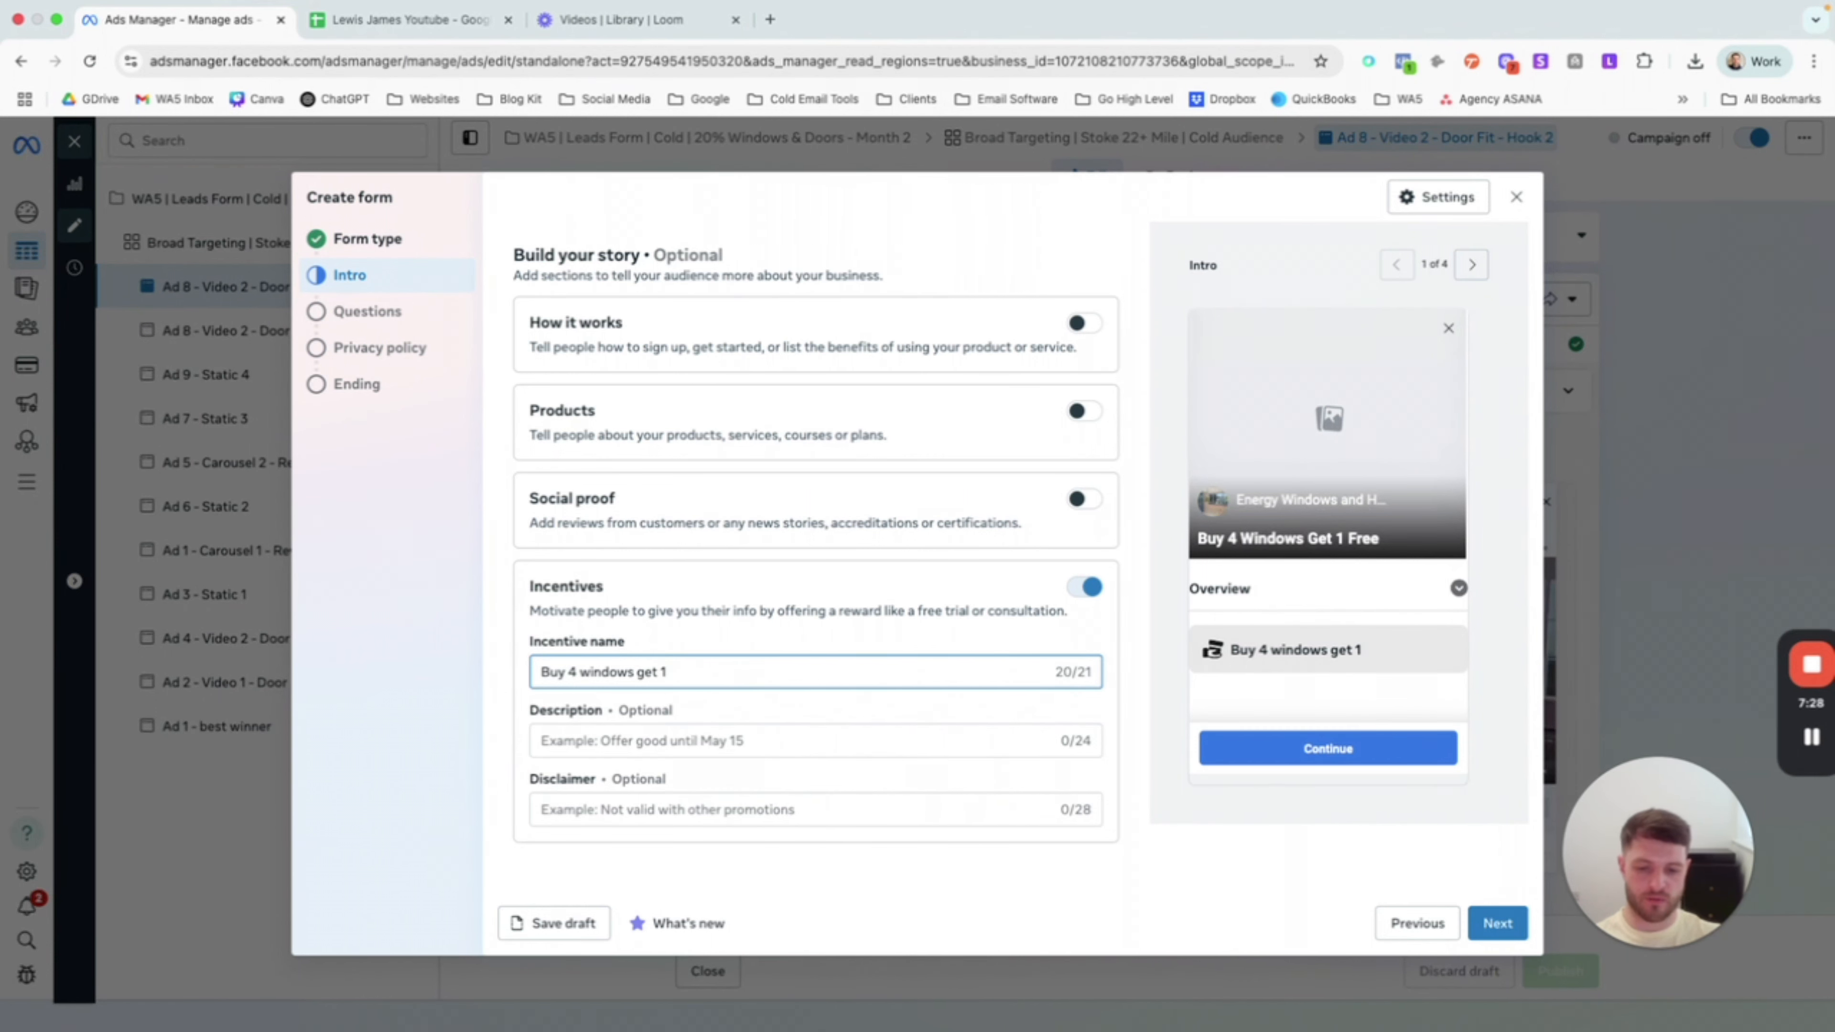
text(f)
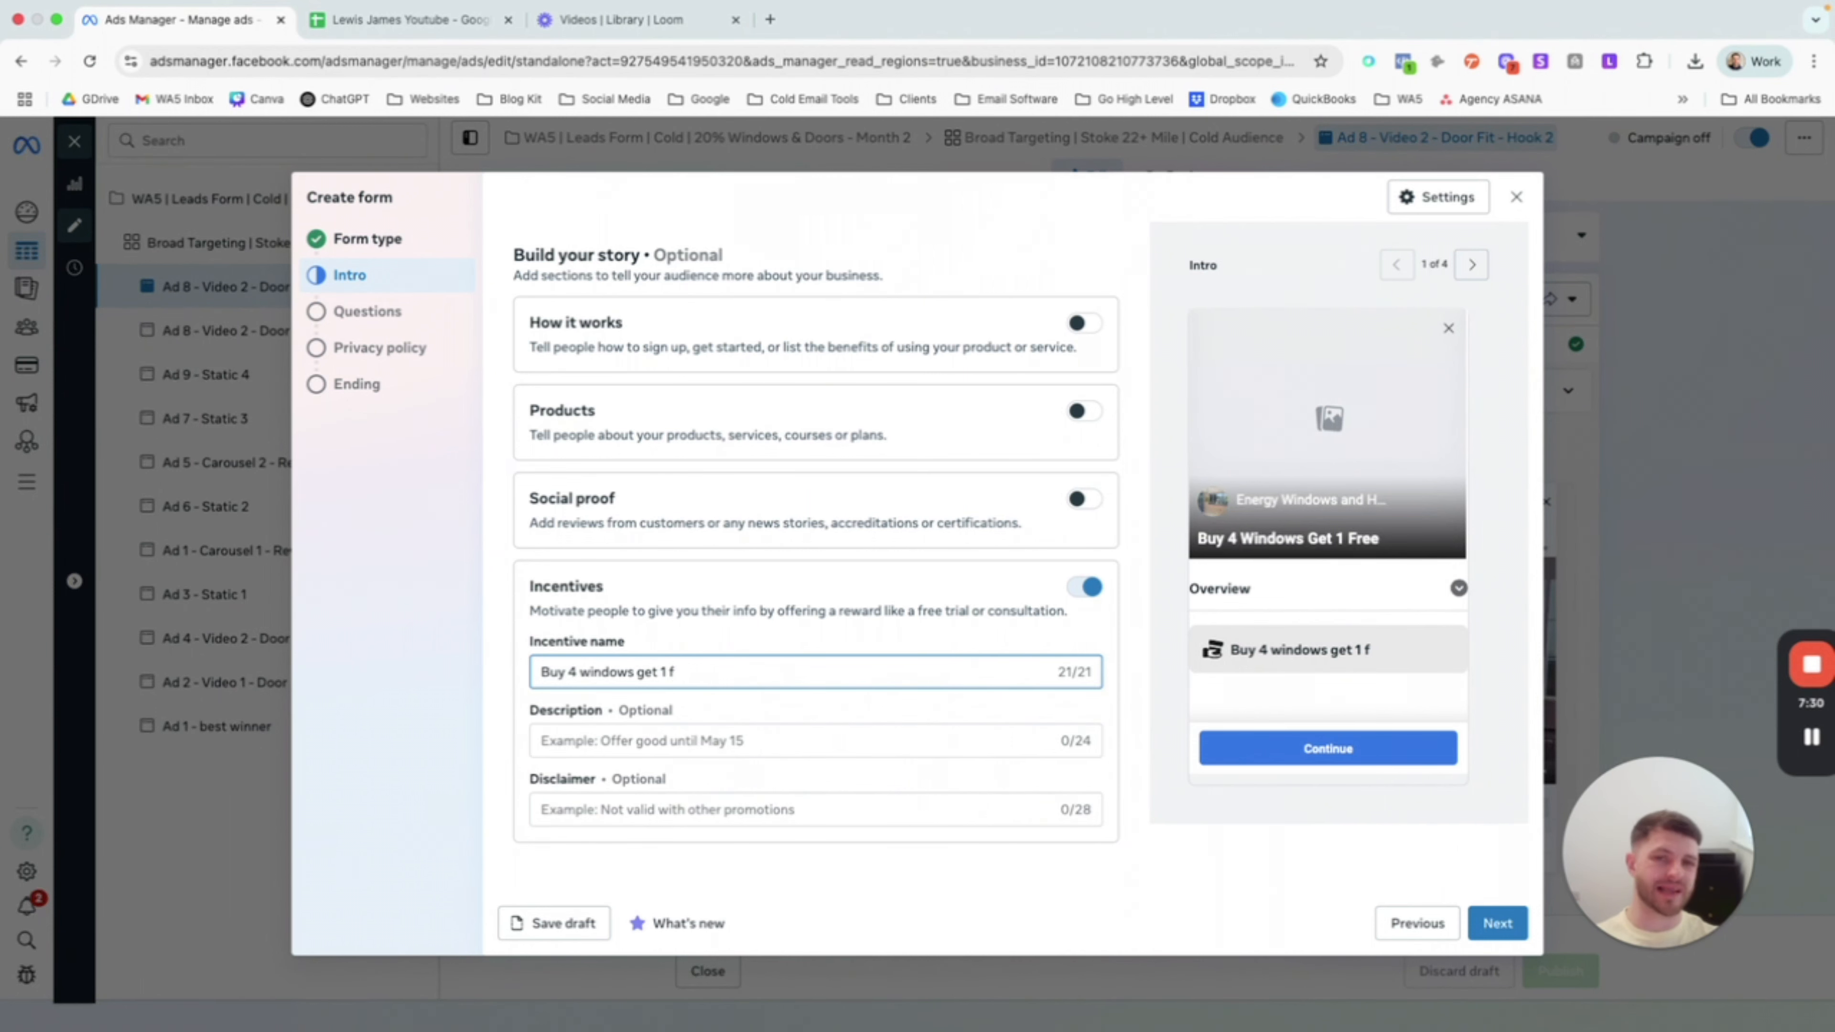
Step: Clear the whole incentive name and turn off the Incentives section
key(BackSpace)
key(BackSpace)
key(BackSpace)
key(BackSpace)
key(BackSpace)
key(BackSpace)
key(BackSpace)
key(BackSpace)
key(BackSpace)
key(BackSpace)
key(BackSpace)
key(BackSpace)
key(BackSpace)
key(BackSpace)
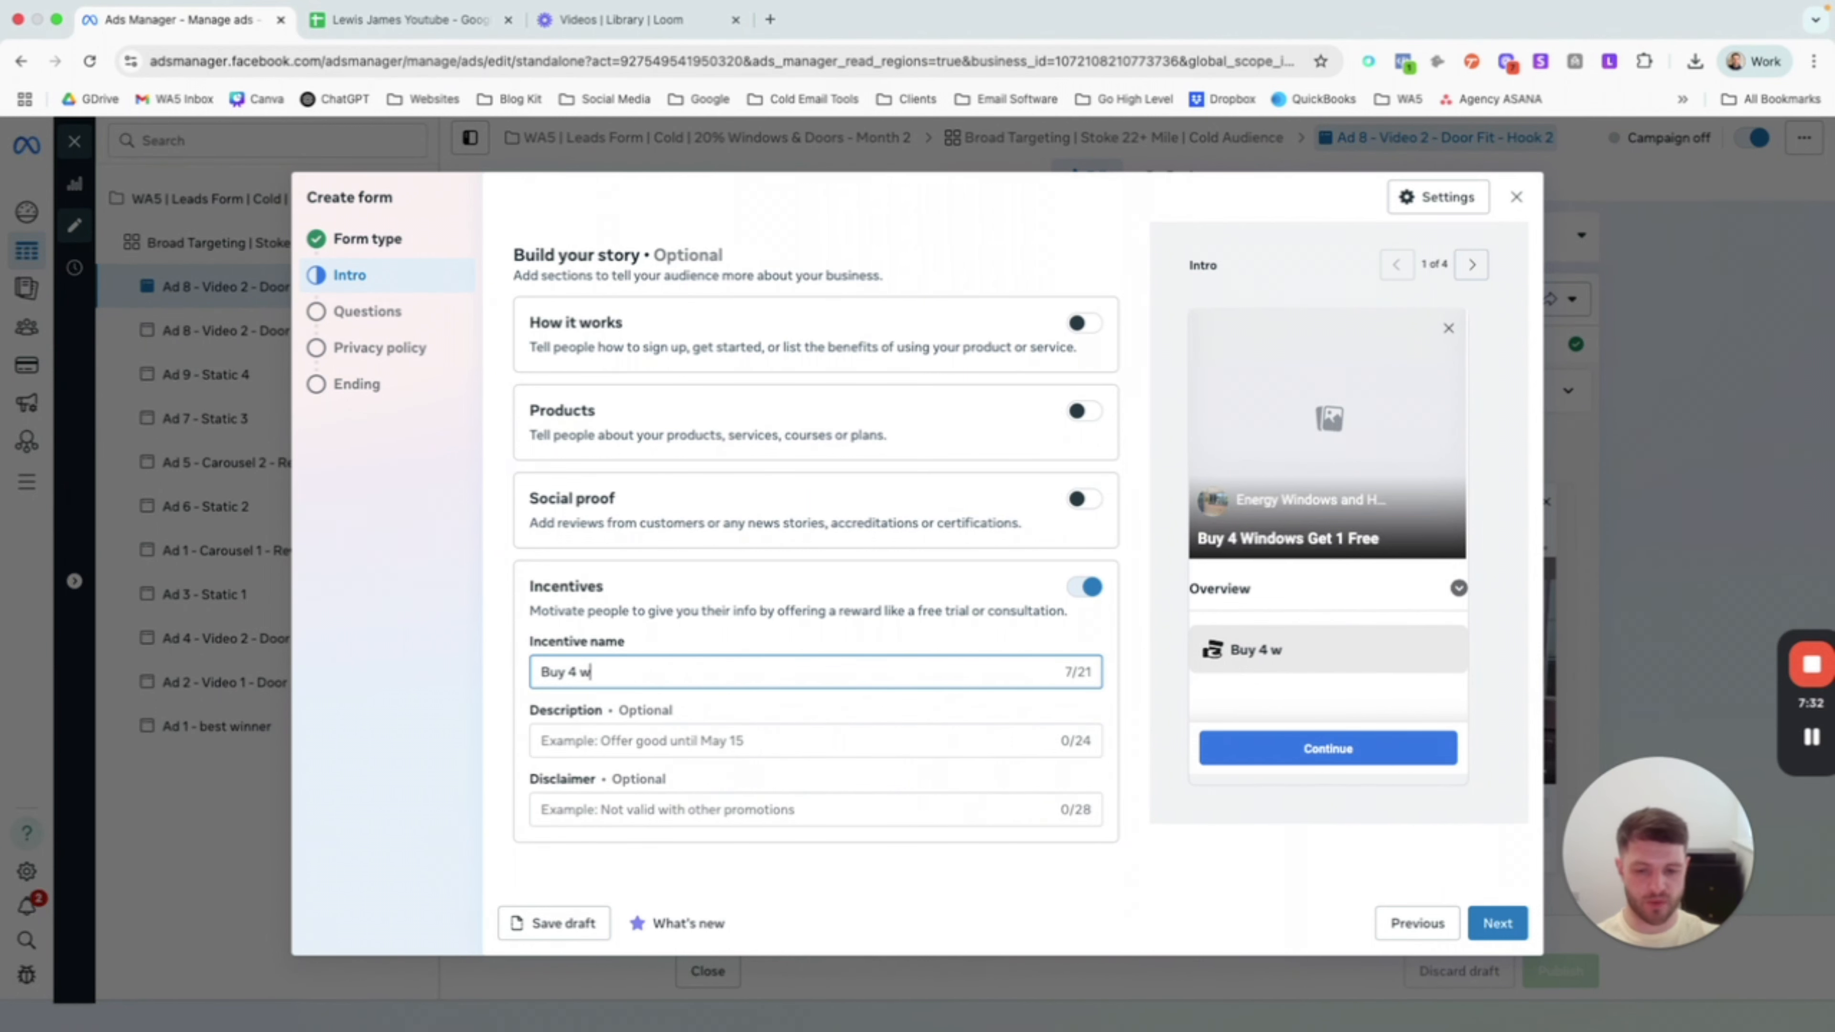
key(BackSpace)
key(BackSpace)
key(BackSpace)
key(BackSpace)
key(BackSpace)
key(BackSpace)
key(BackSpace)
click(1093, 587)
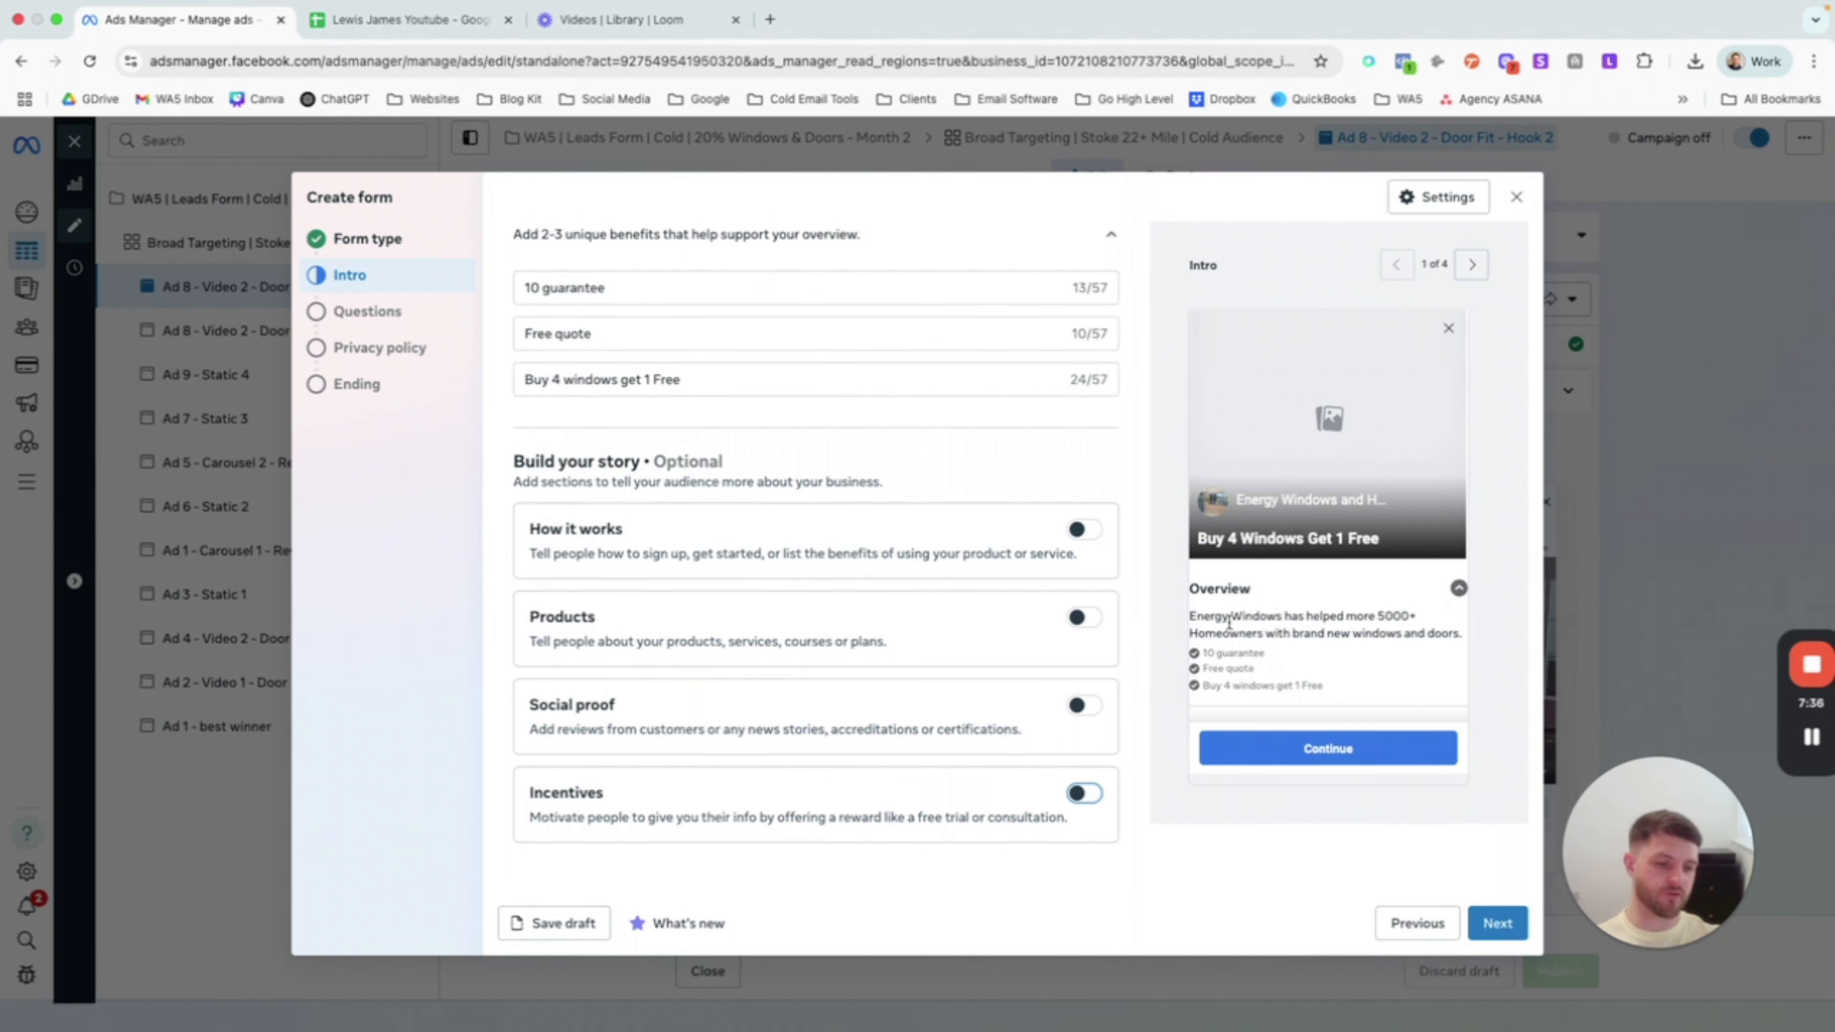
Step: Check the overview and benefits in the preview, and browse Downloads for an intro image without choosing one
drag(1373, 695, 1192, 610)
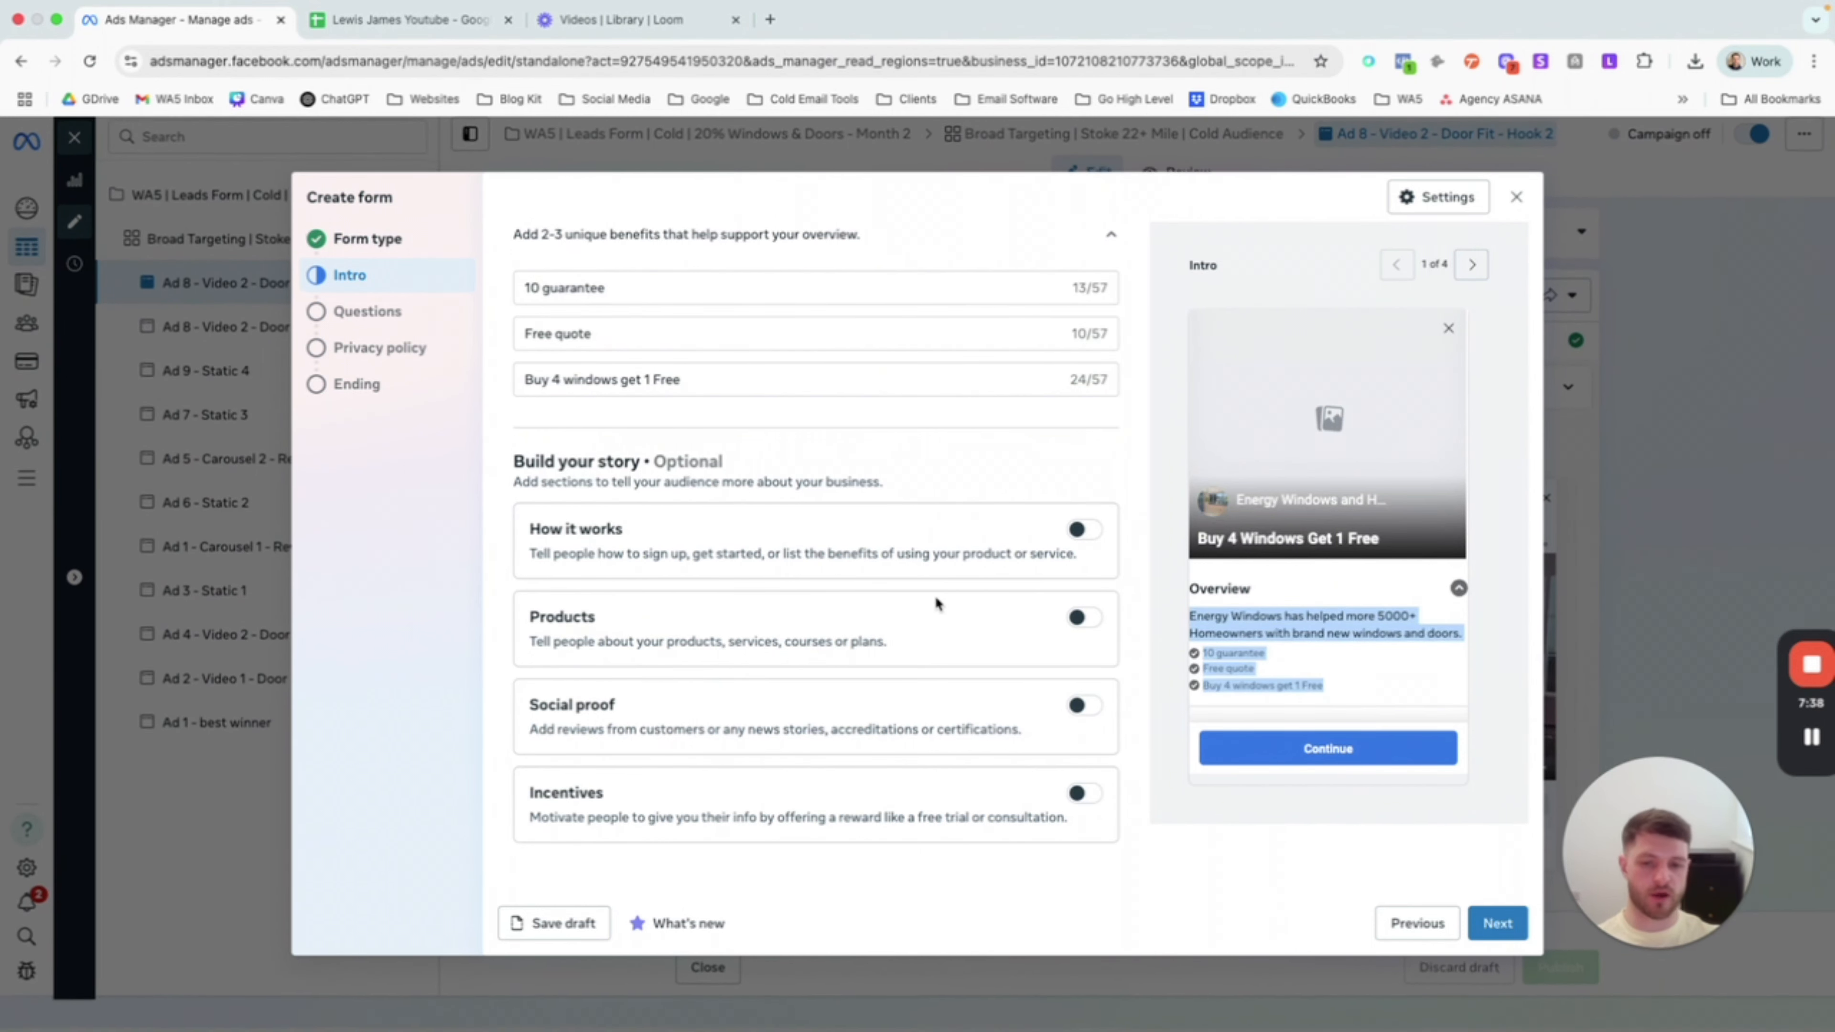
scroll(935, 596, up, 5)
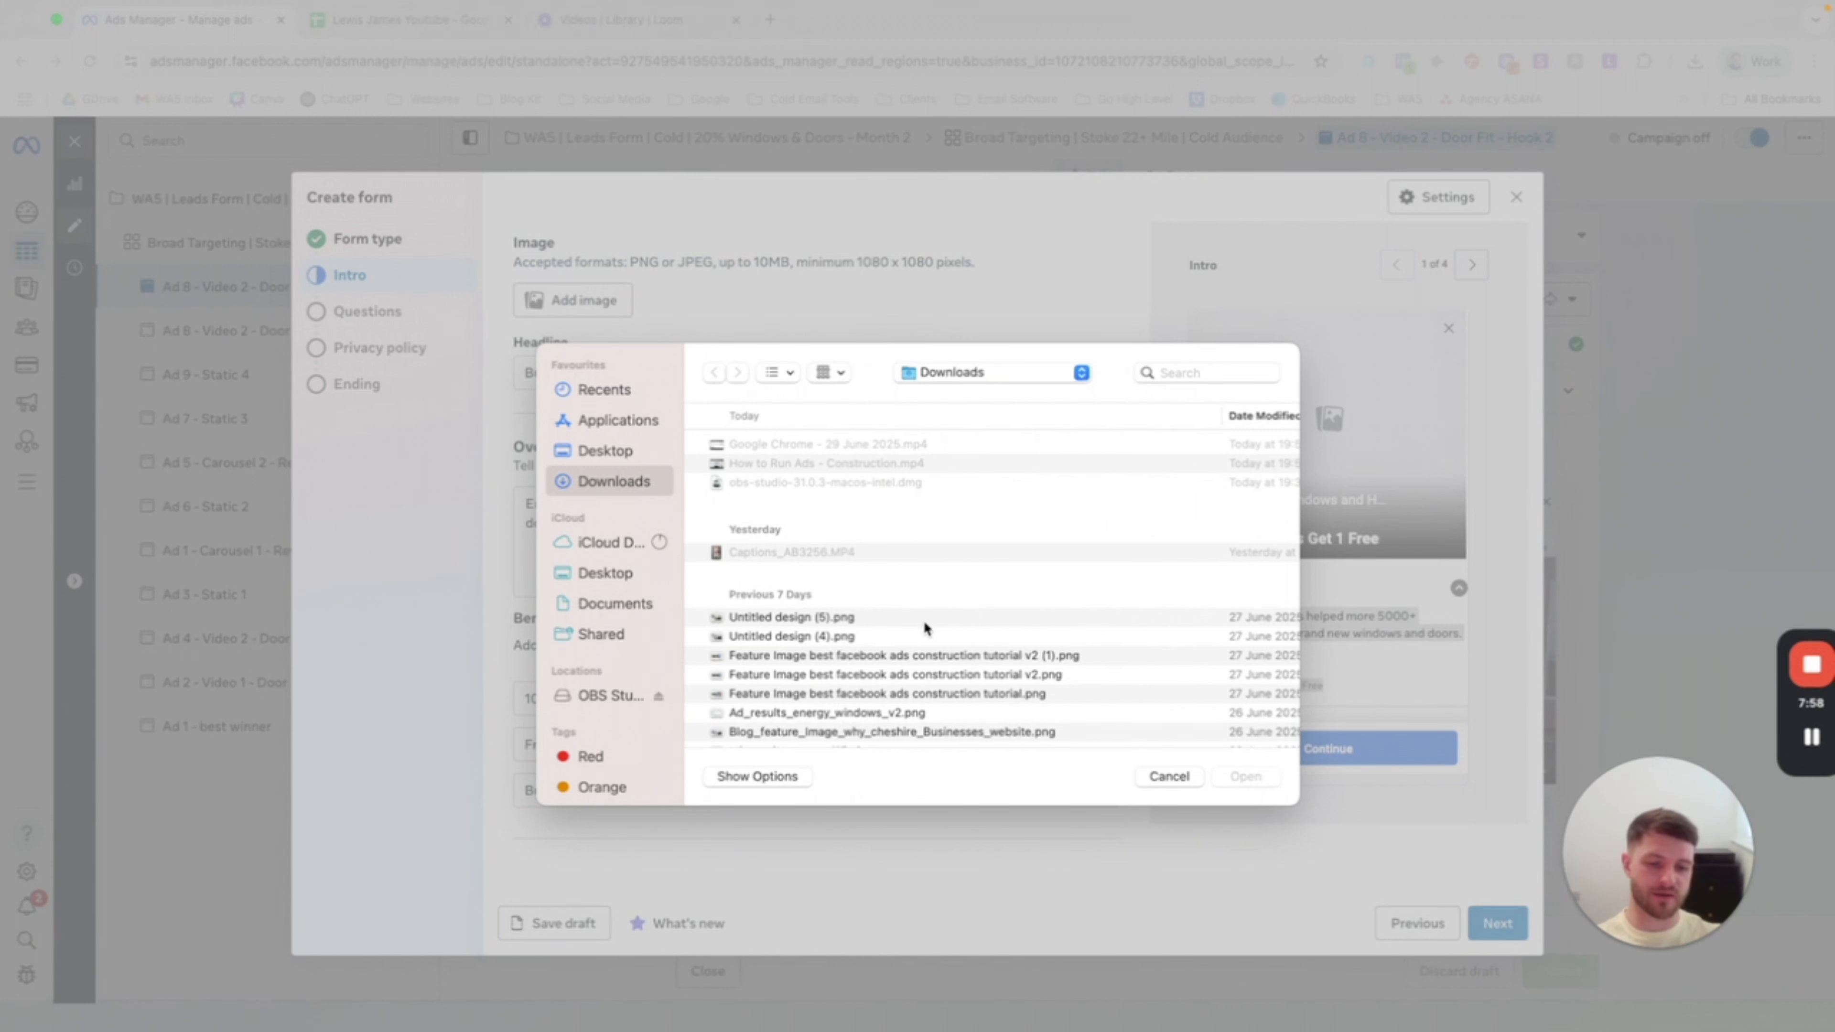
scroll(748, 548, right, 1)
scroll(751, 548, left, 1)
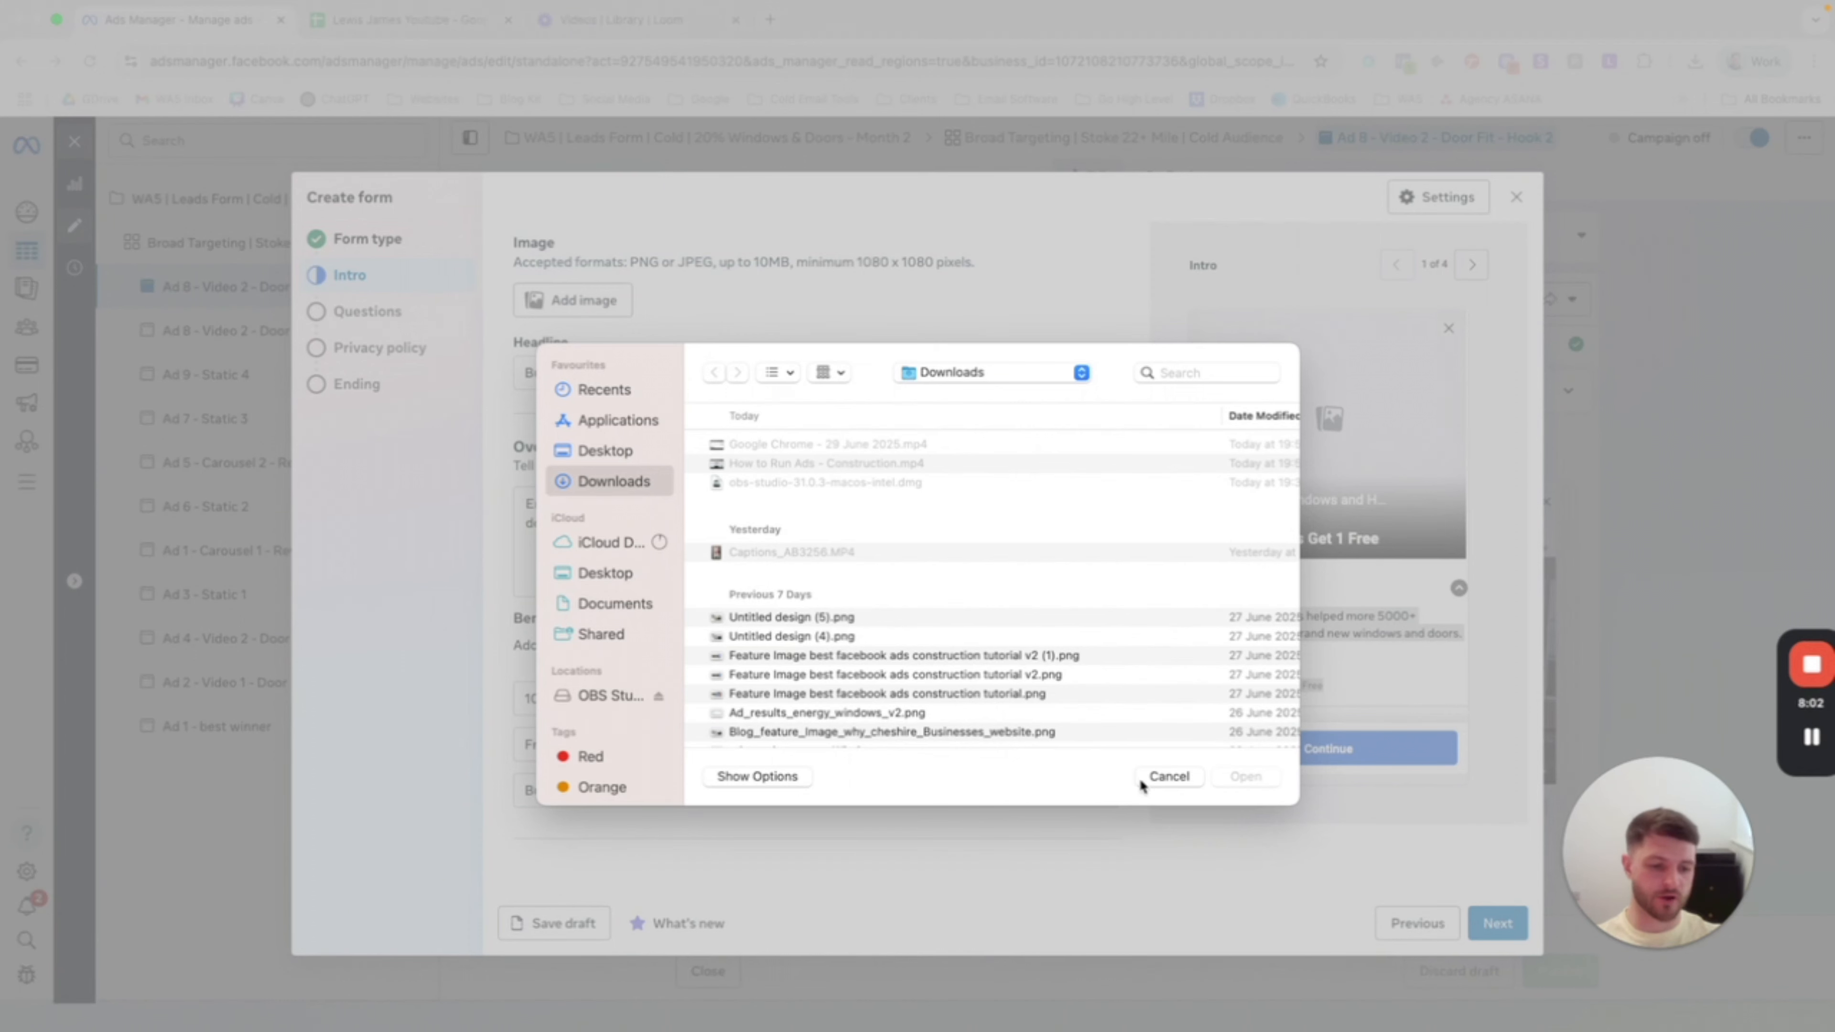
click(1169, 777)
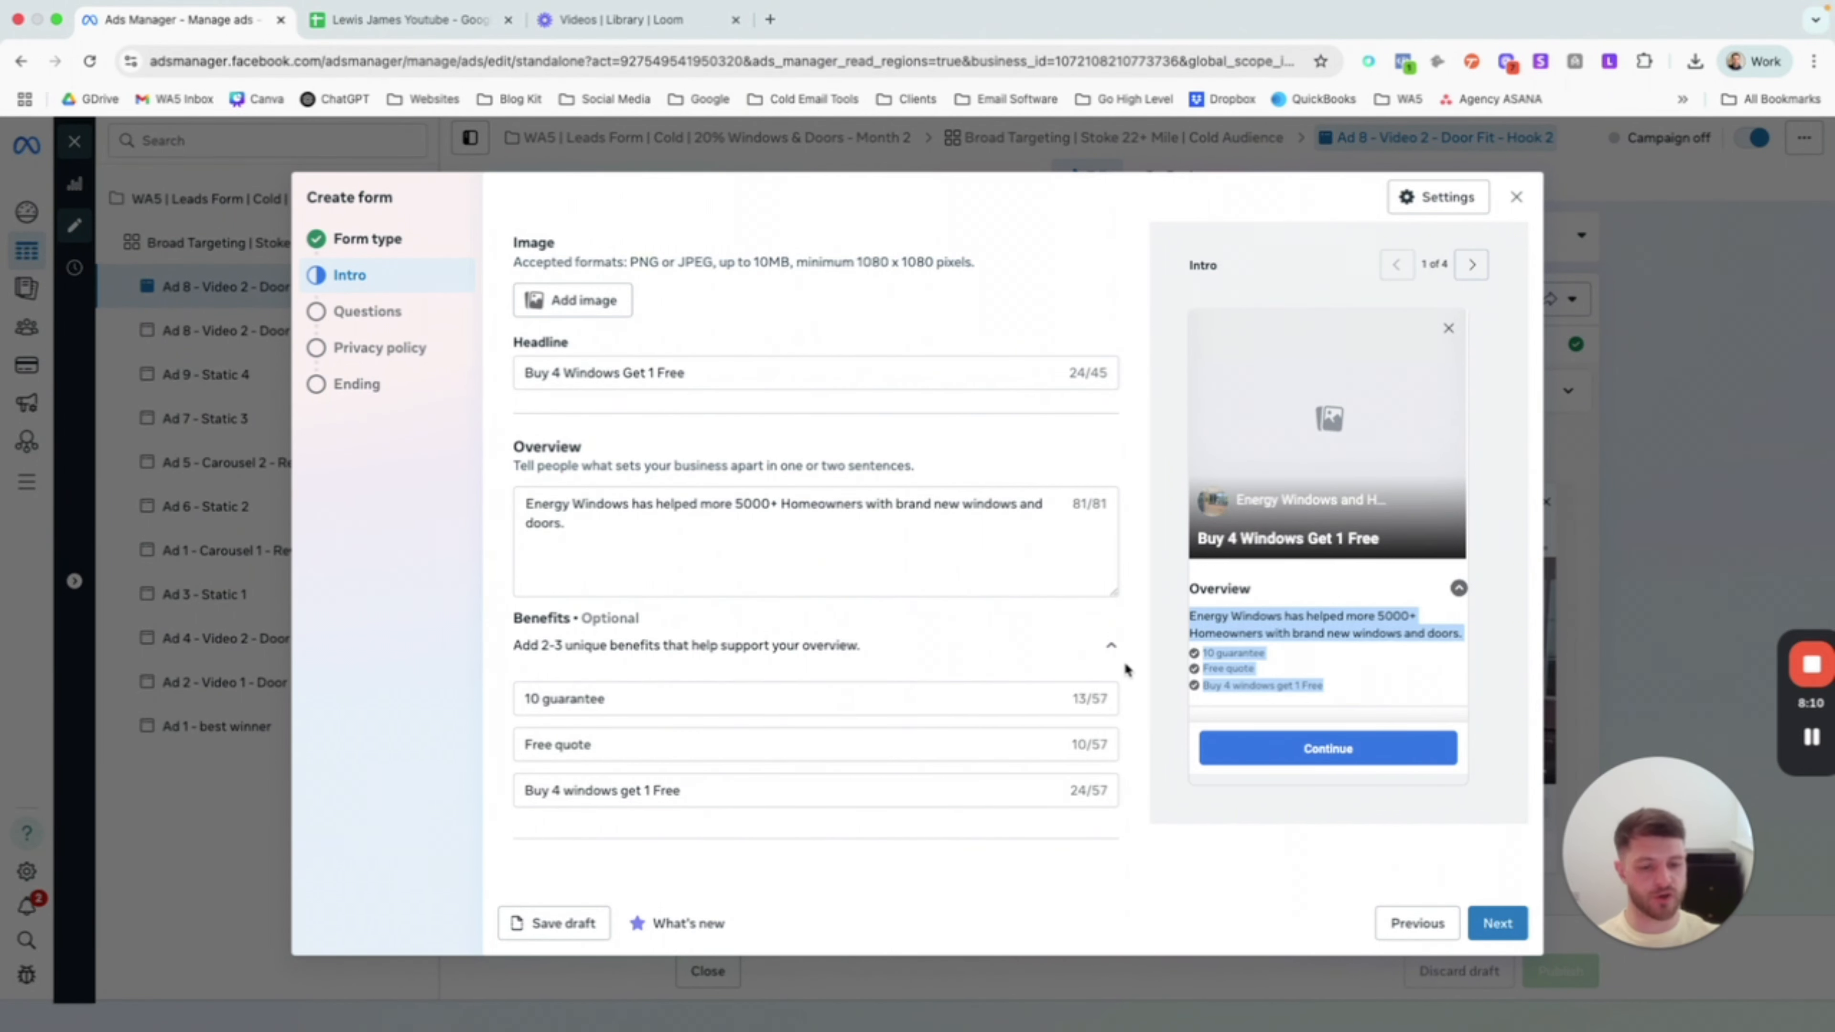
Step: Continue to the form's Questions section and review its suggested questions and contact information fields
scroll(944, 741, down, 5)
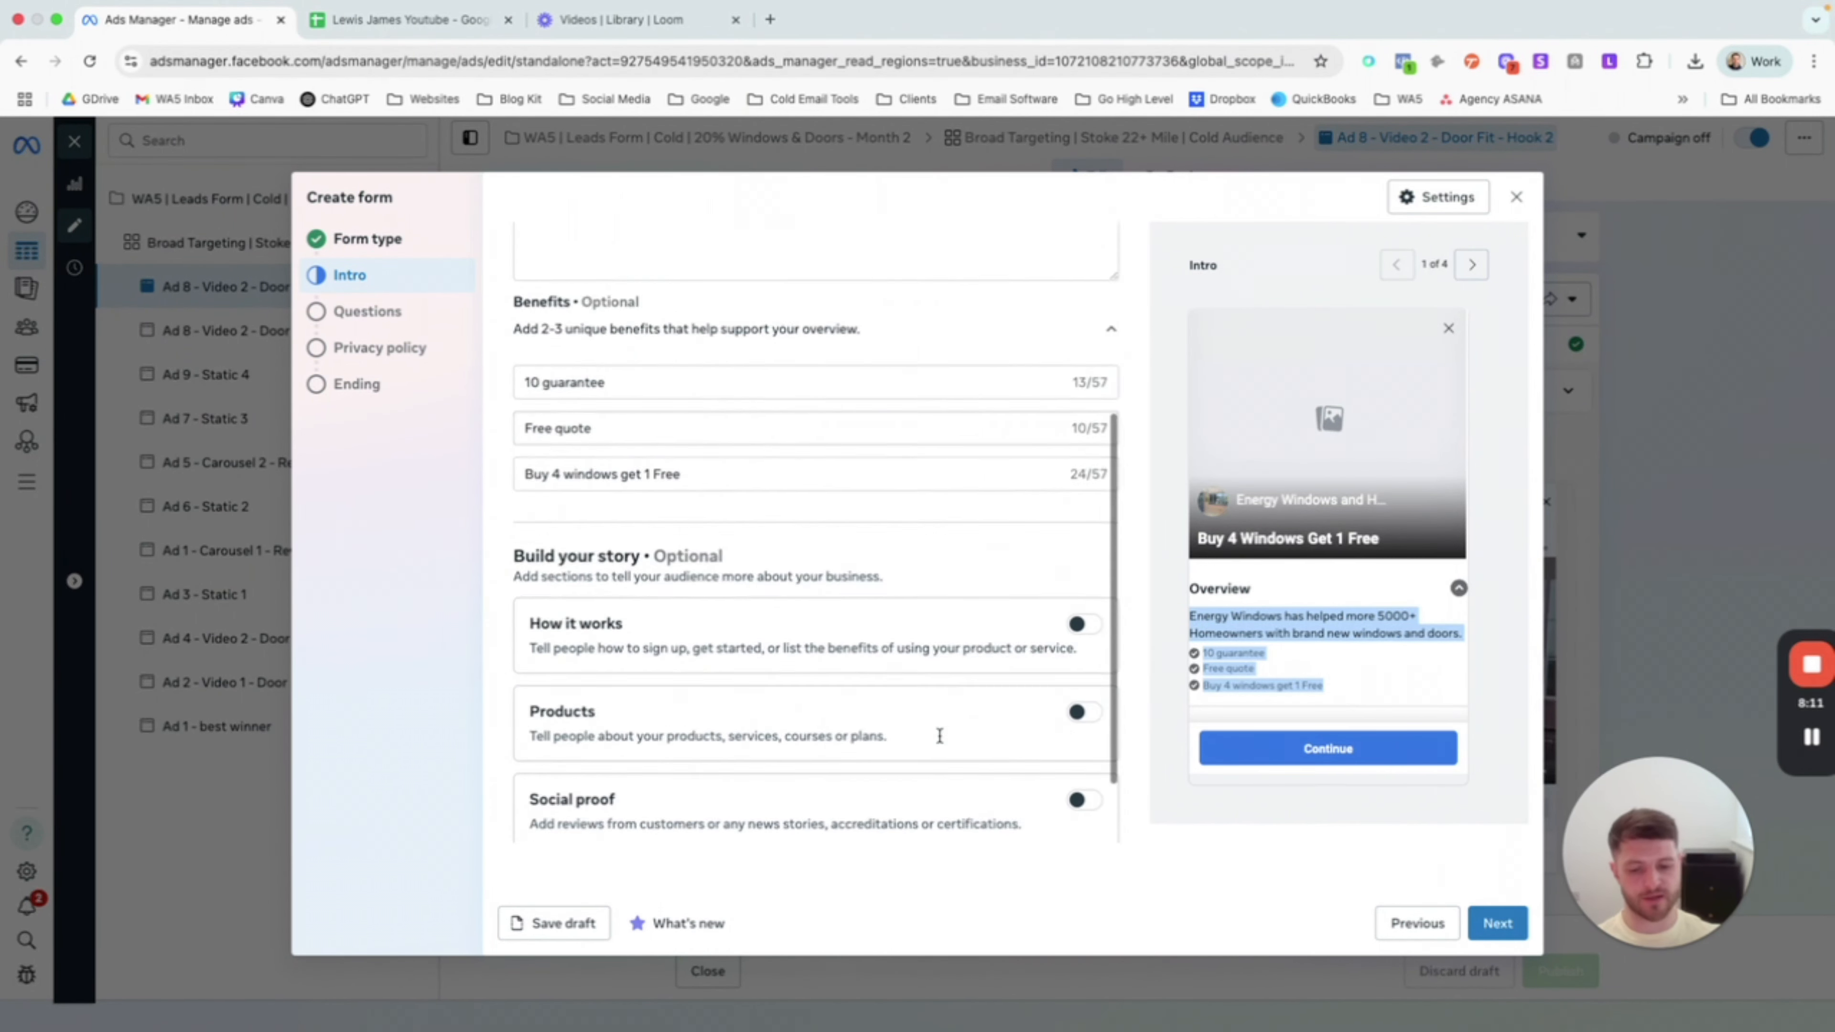
click(1498, 925)
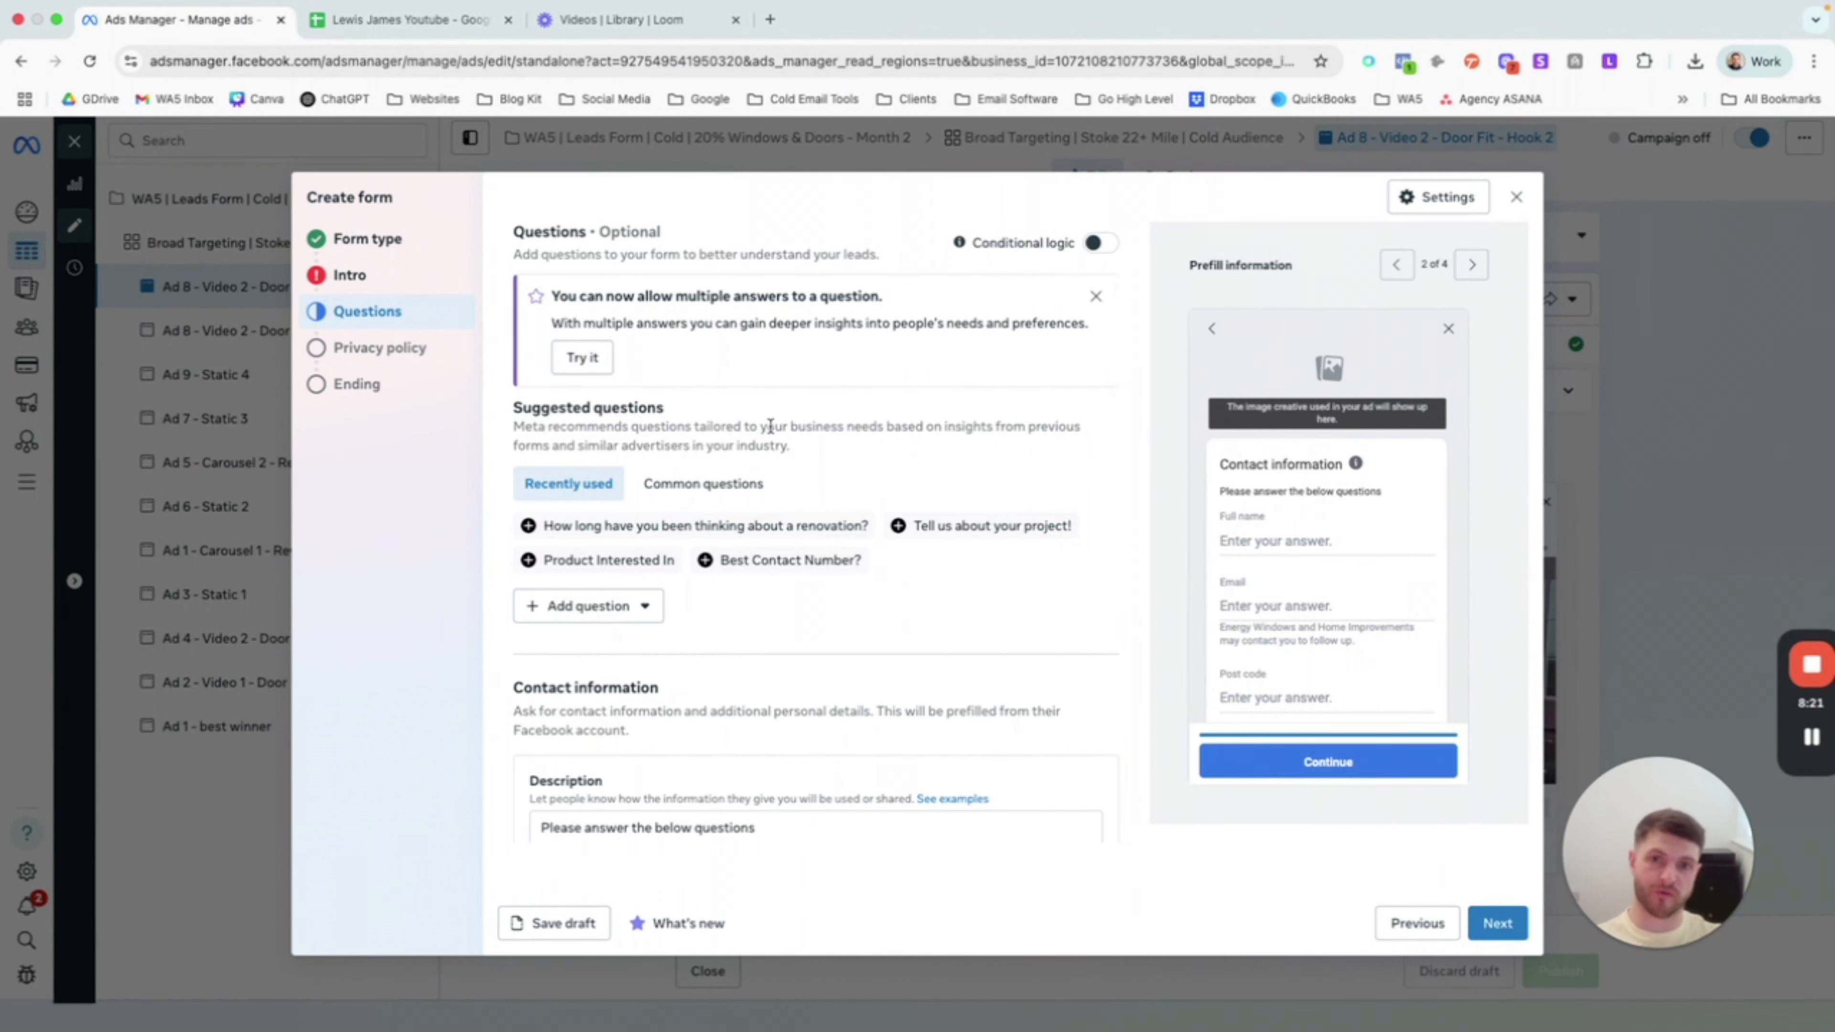
scroll(770, 426, down, 2)
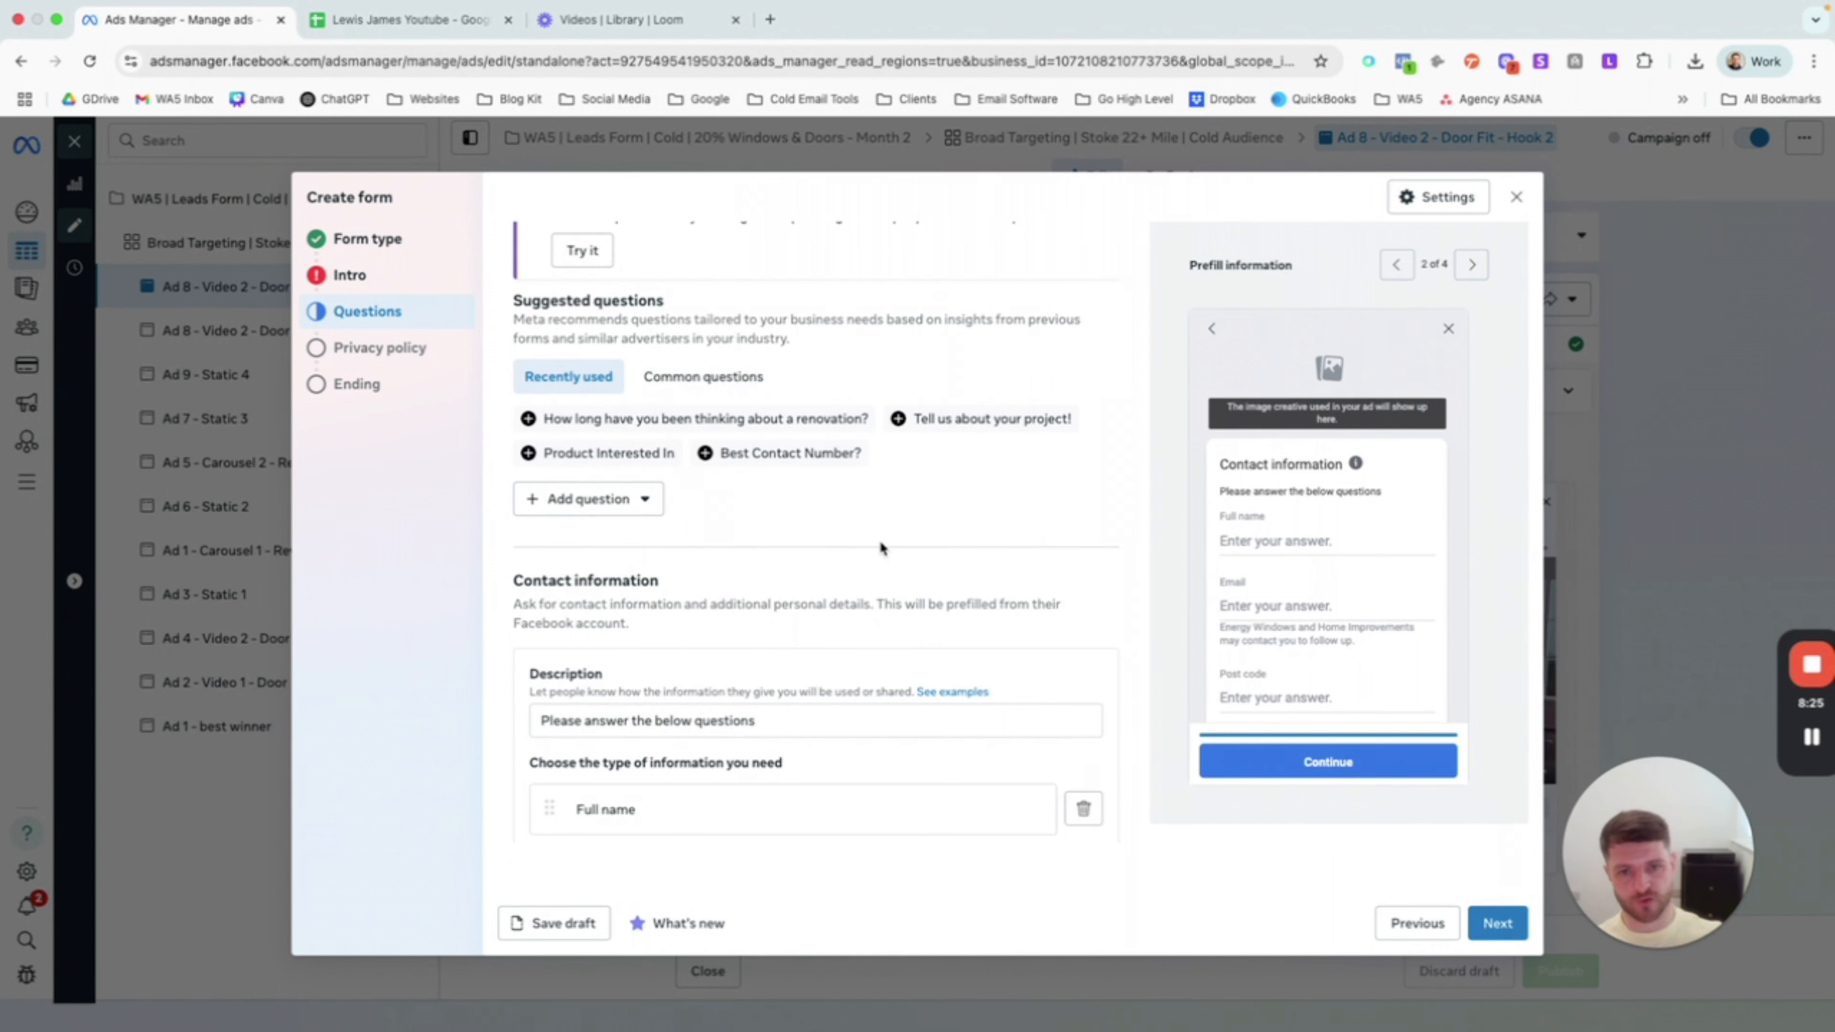
scroll(860, 558, down, 5)
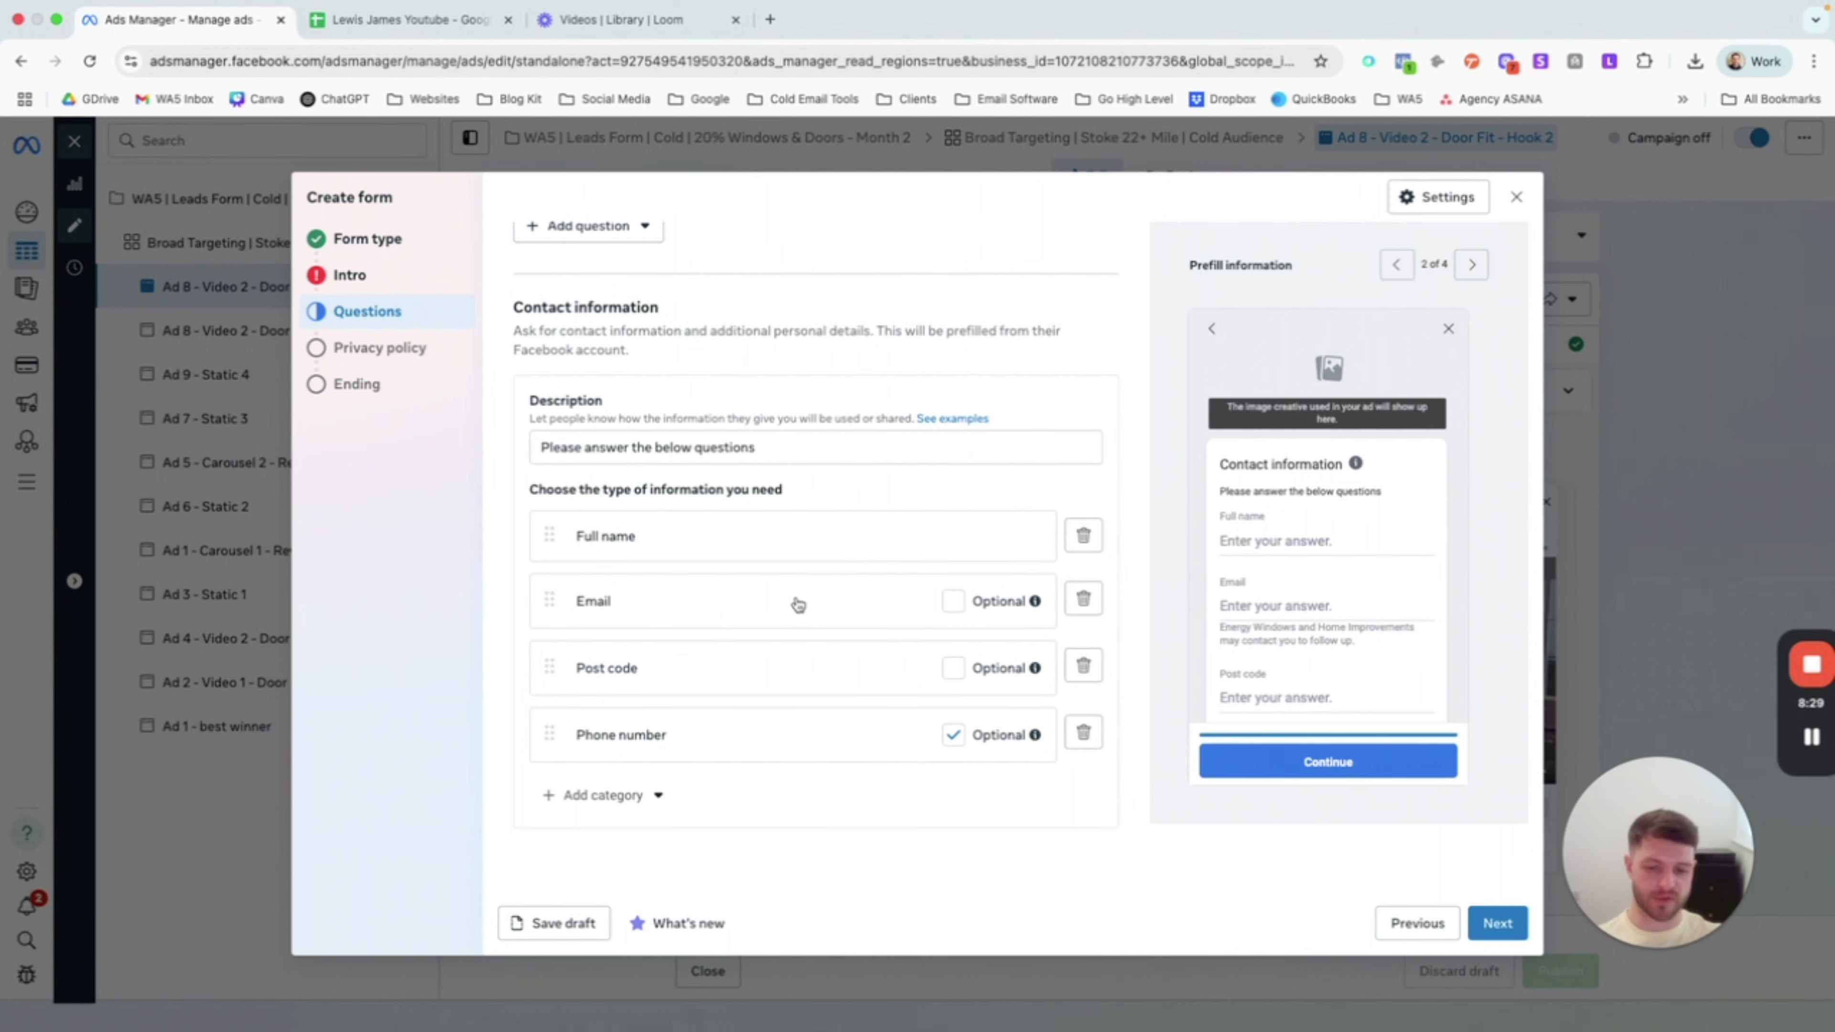
Step: Browse the additional contact information categories, including User information and Work information, without adding a field
click(648, 798)
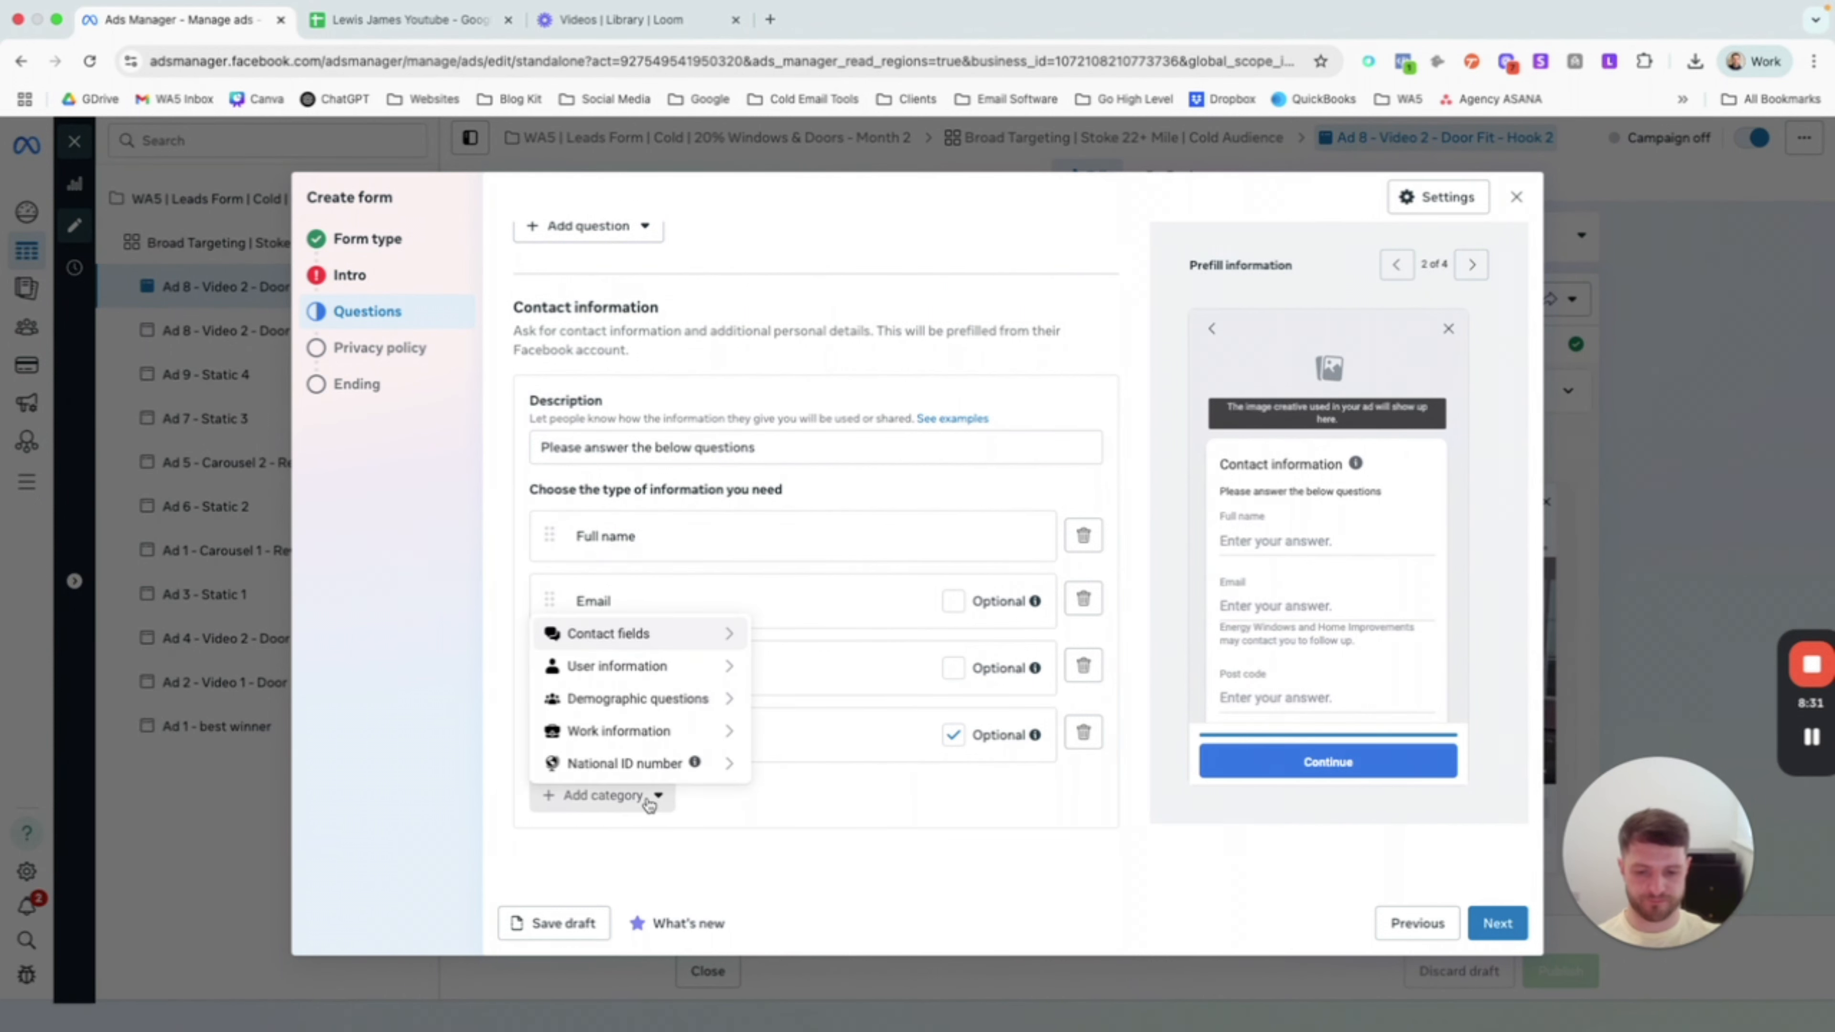
mouse_move(610, 669)
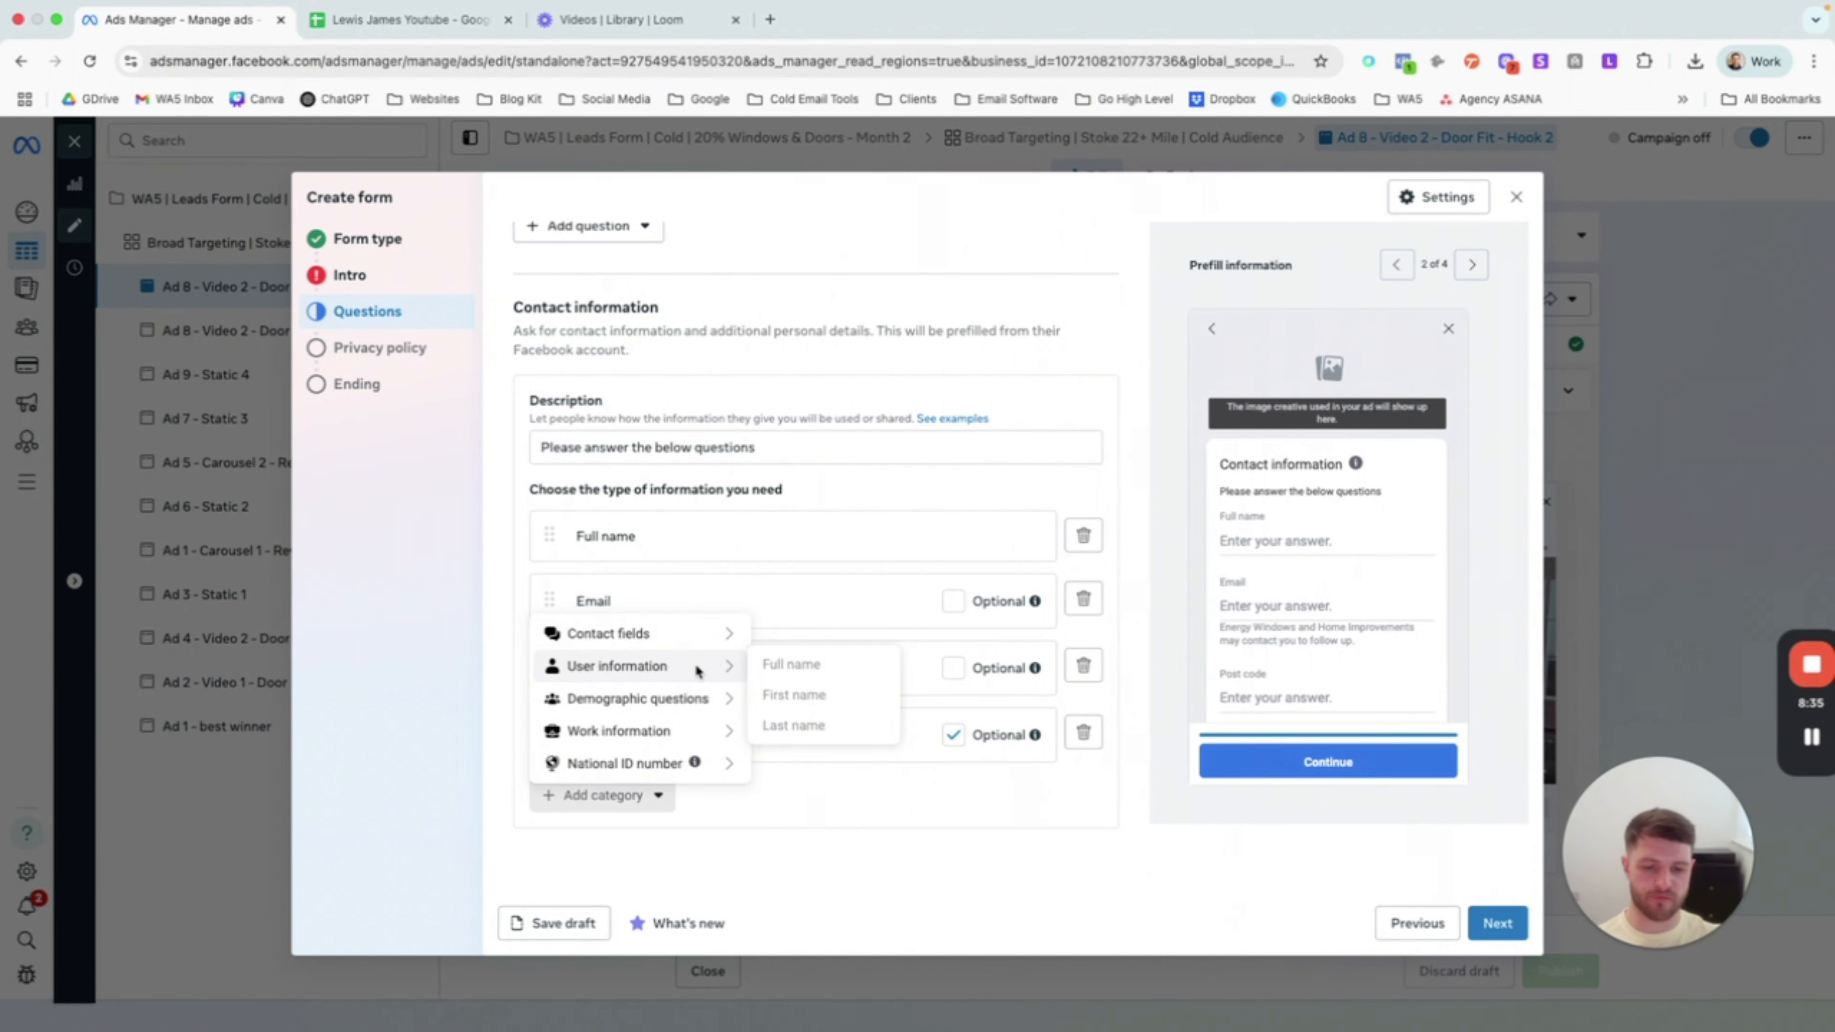
mouse_move(664, 708)
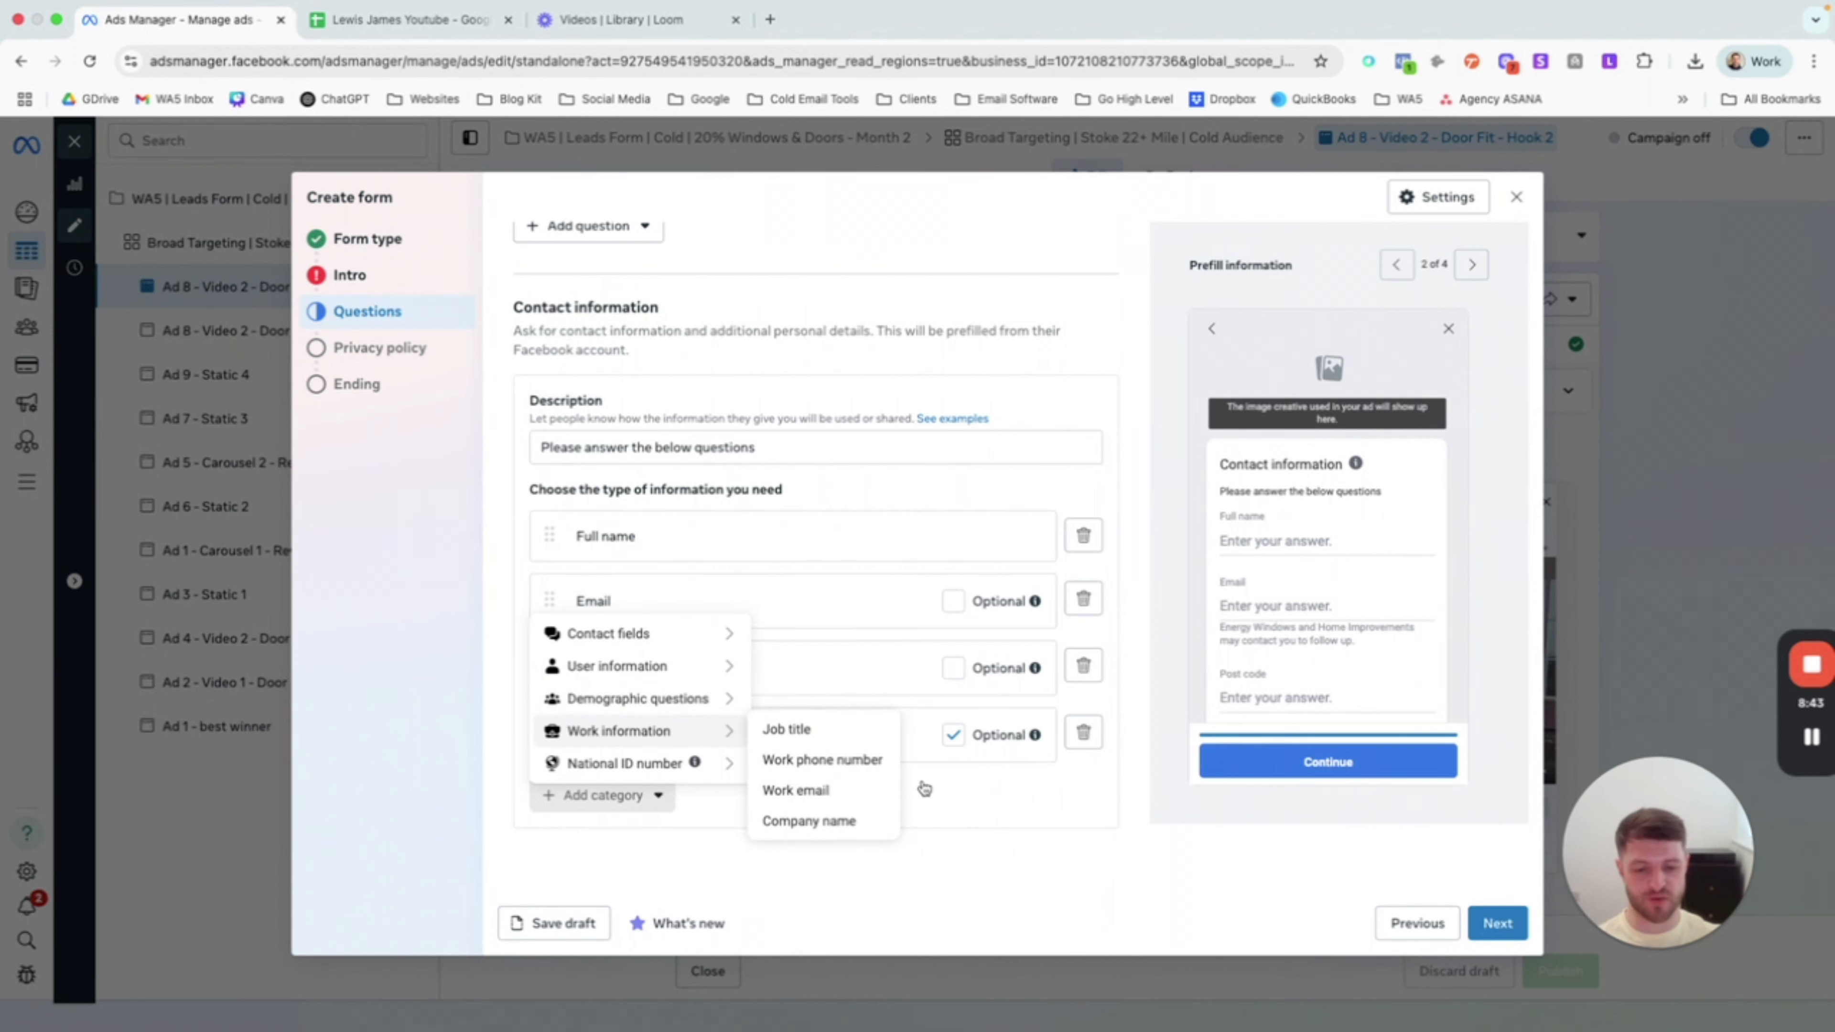
click(1061, 810)
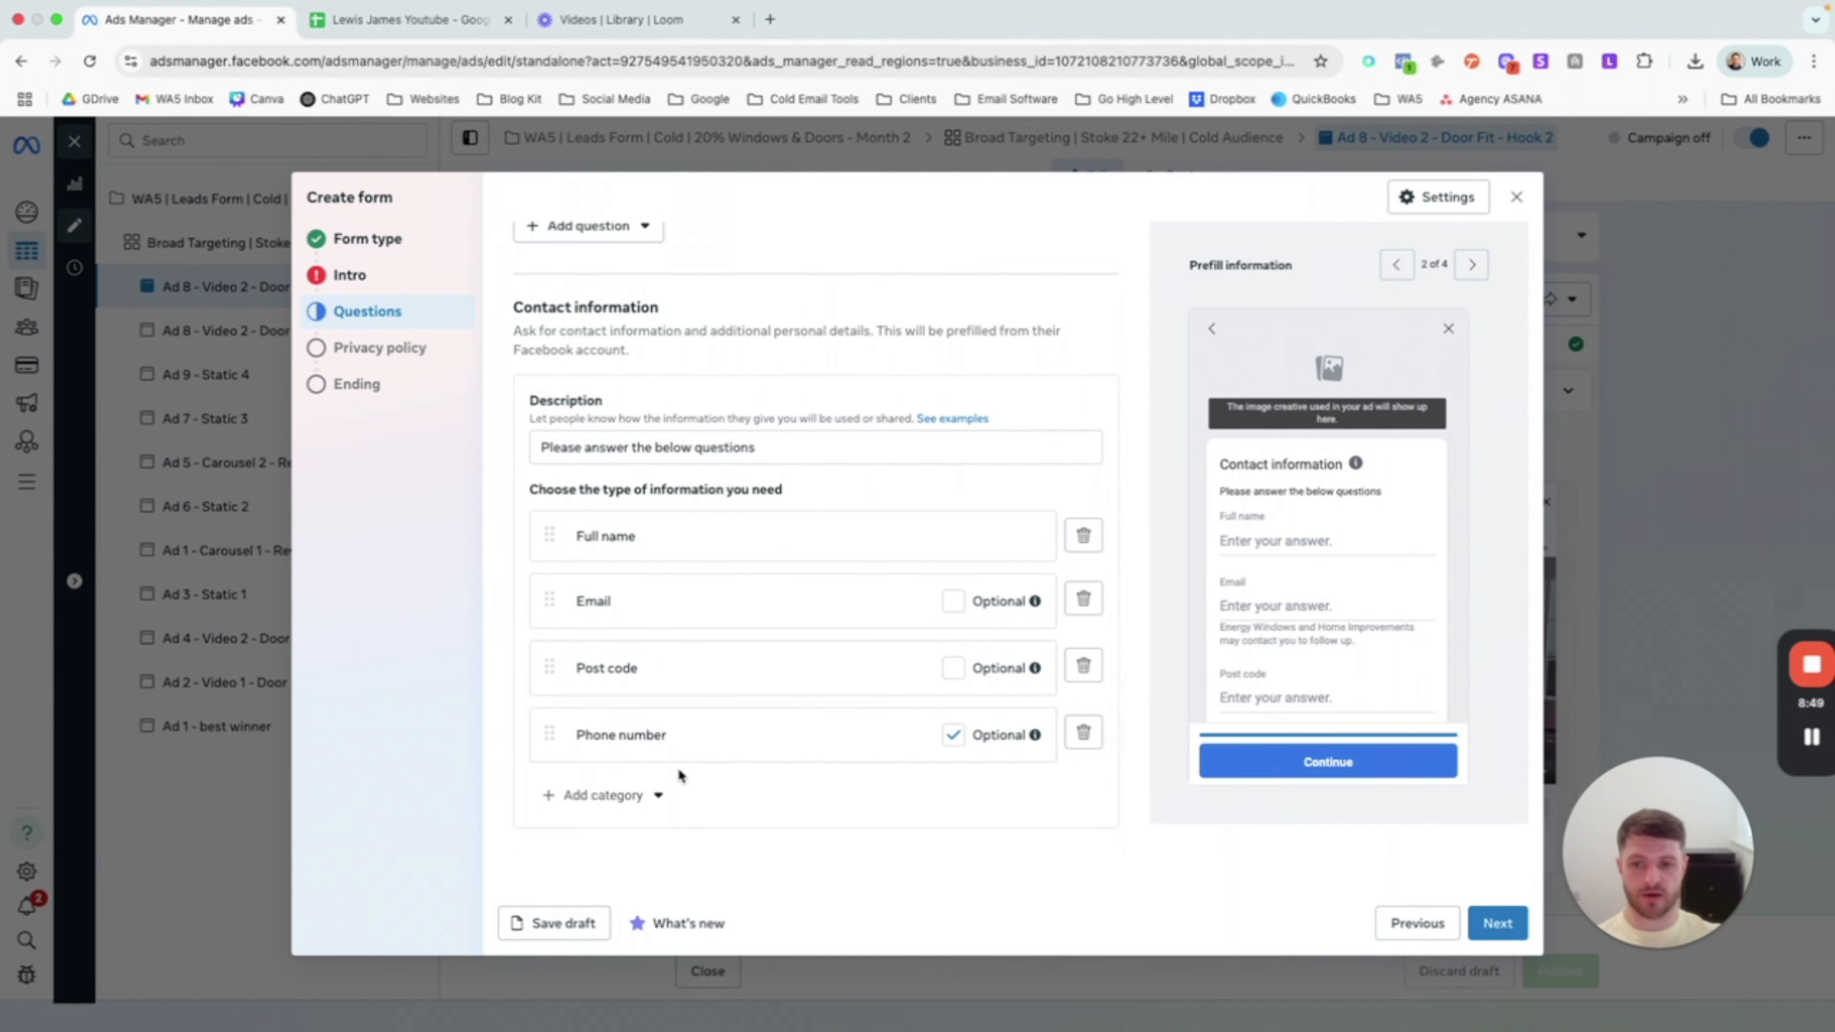
Step: Add a multiple choice question using the recently used "How long have you been thinking about a renovation?" with its preset answers
scroll(698, 522, up, 4)
scroll(679, 525, up, 1)
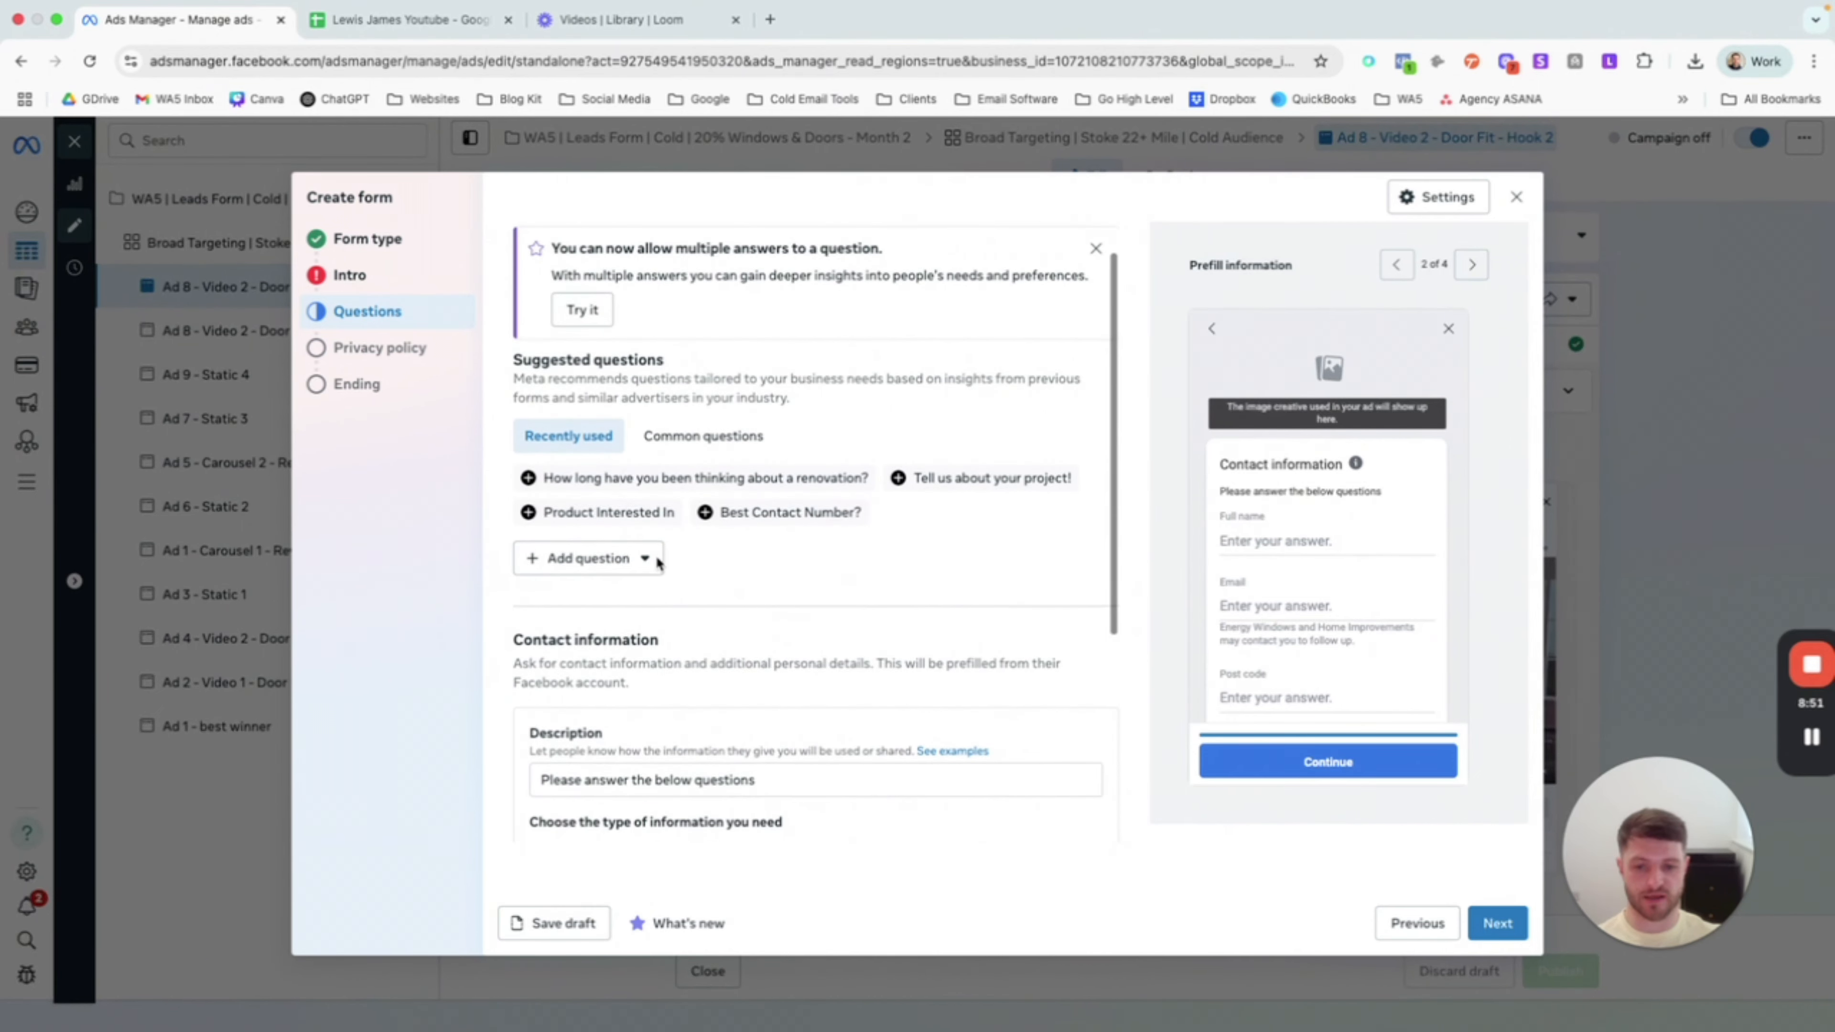
click(645, 561)
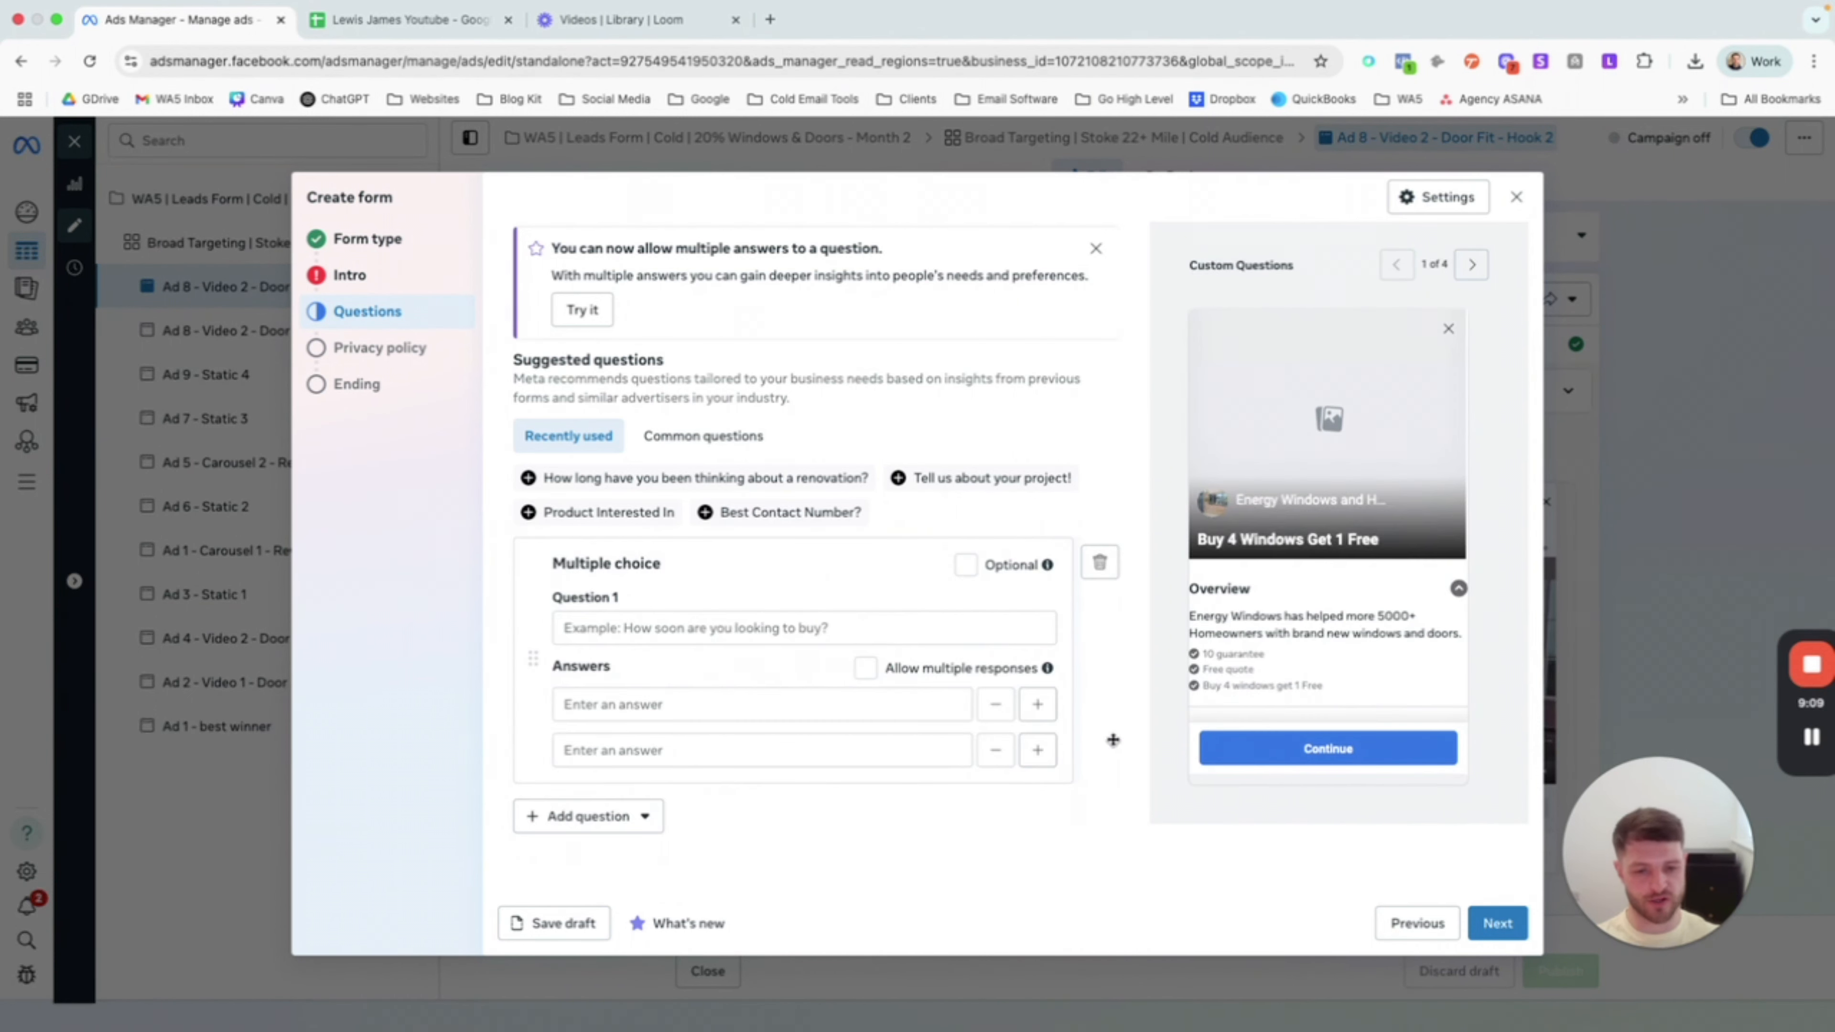
click(640, 631)
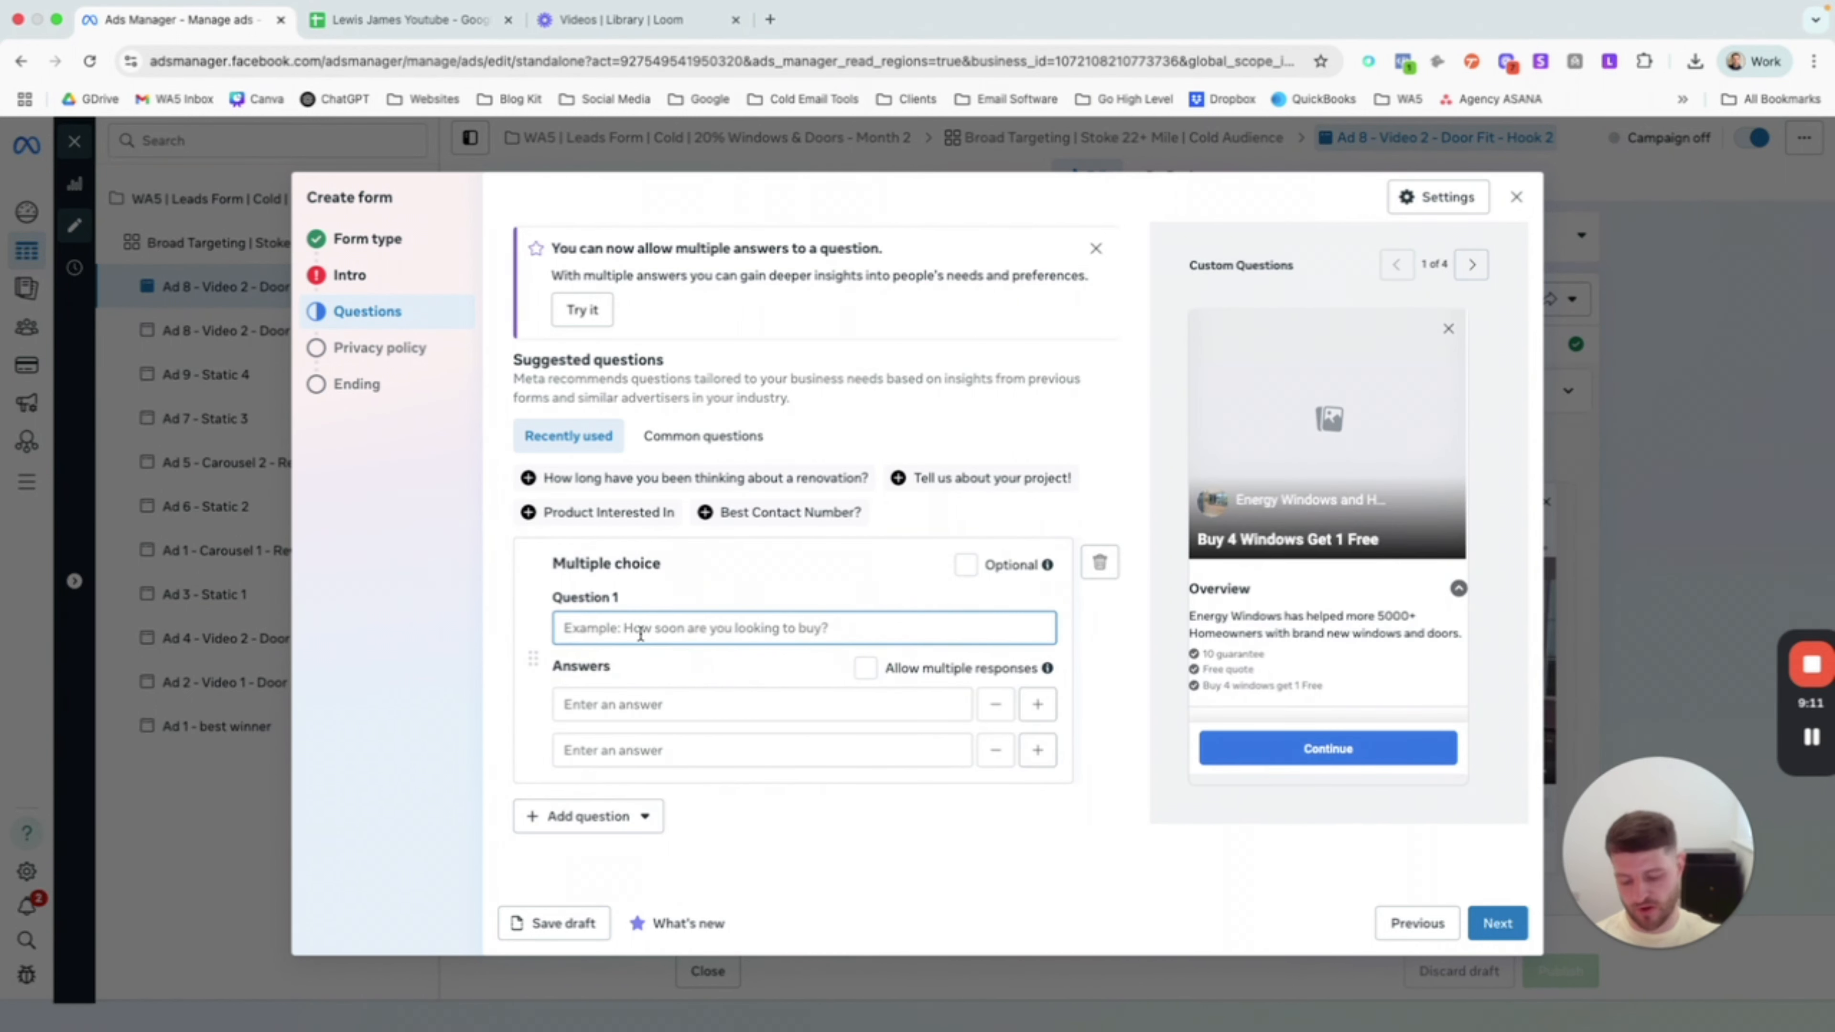
text(Ho)
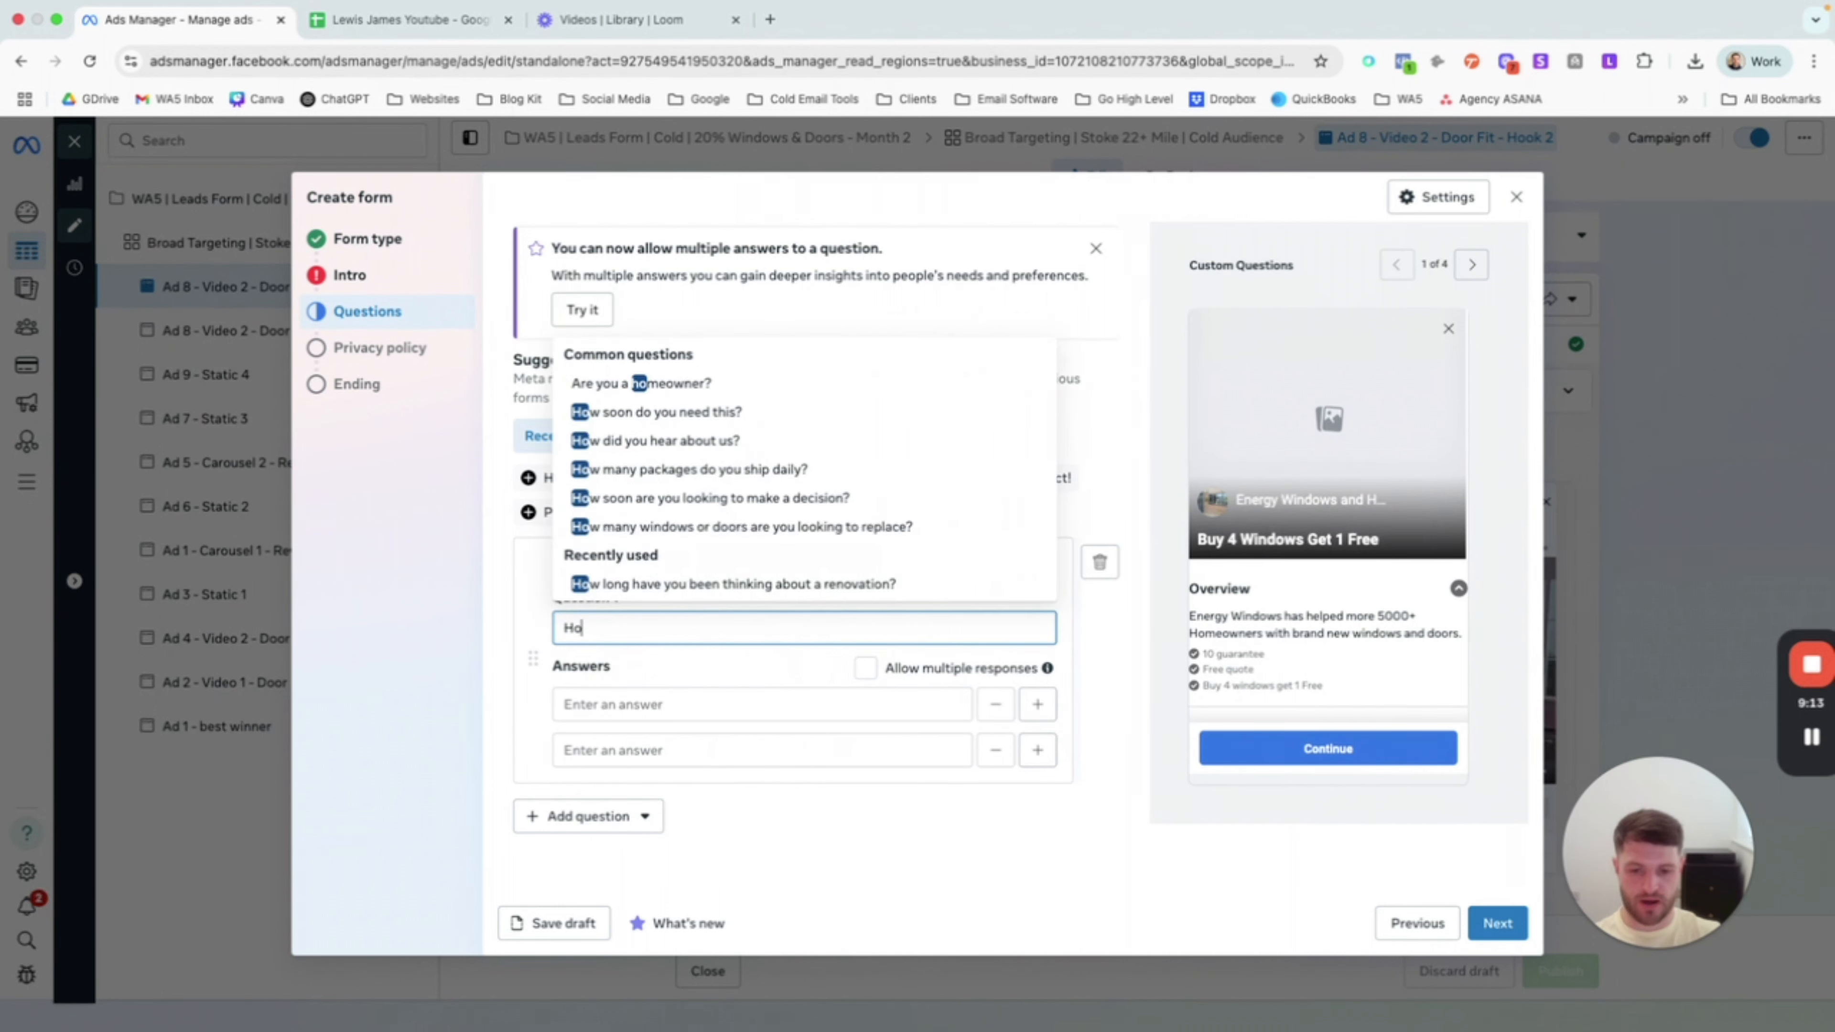
text(w hong )
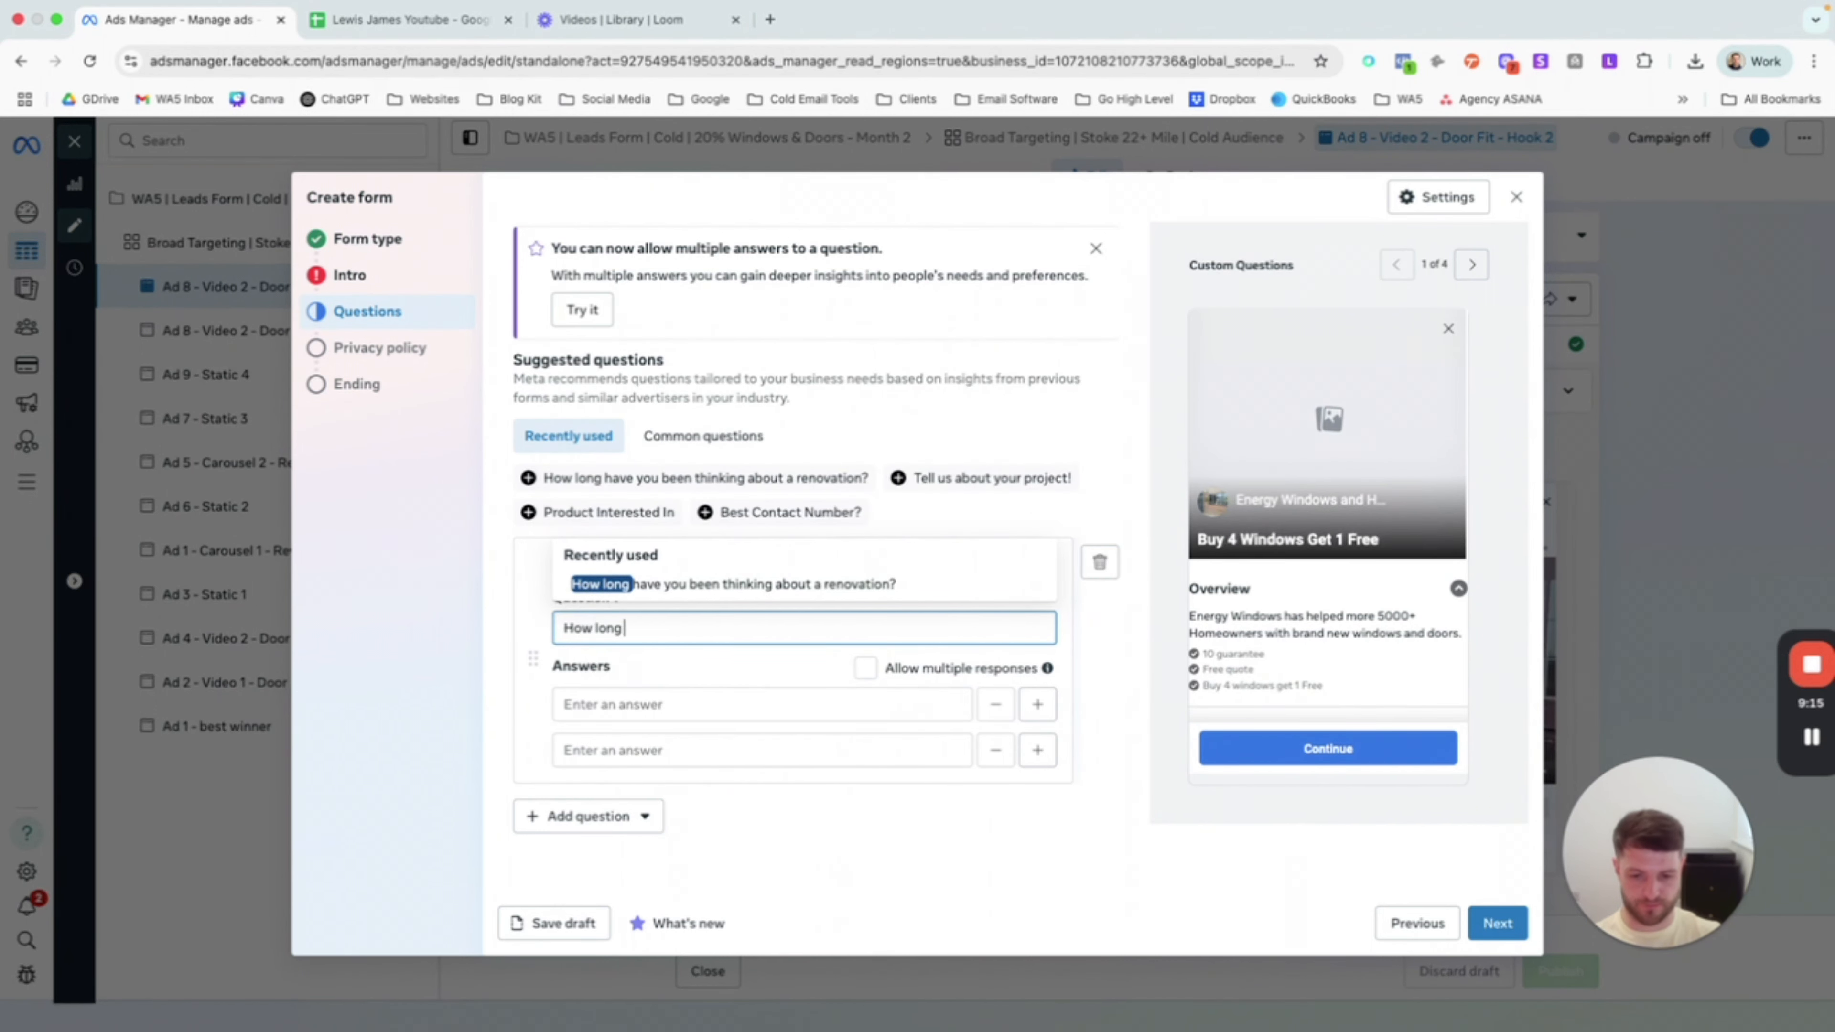
text(have you)
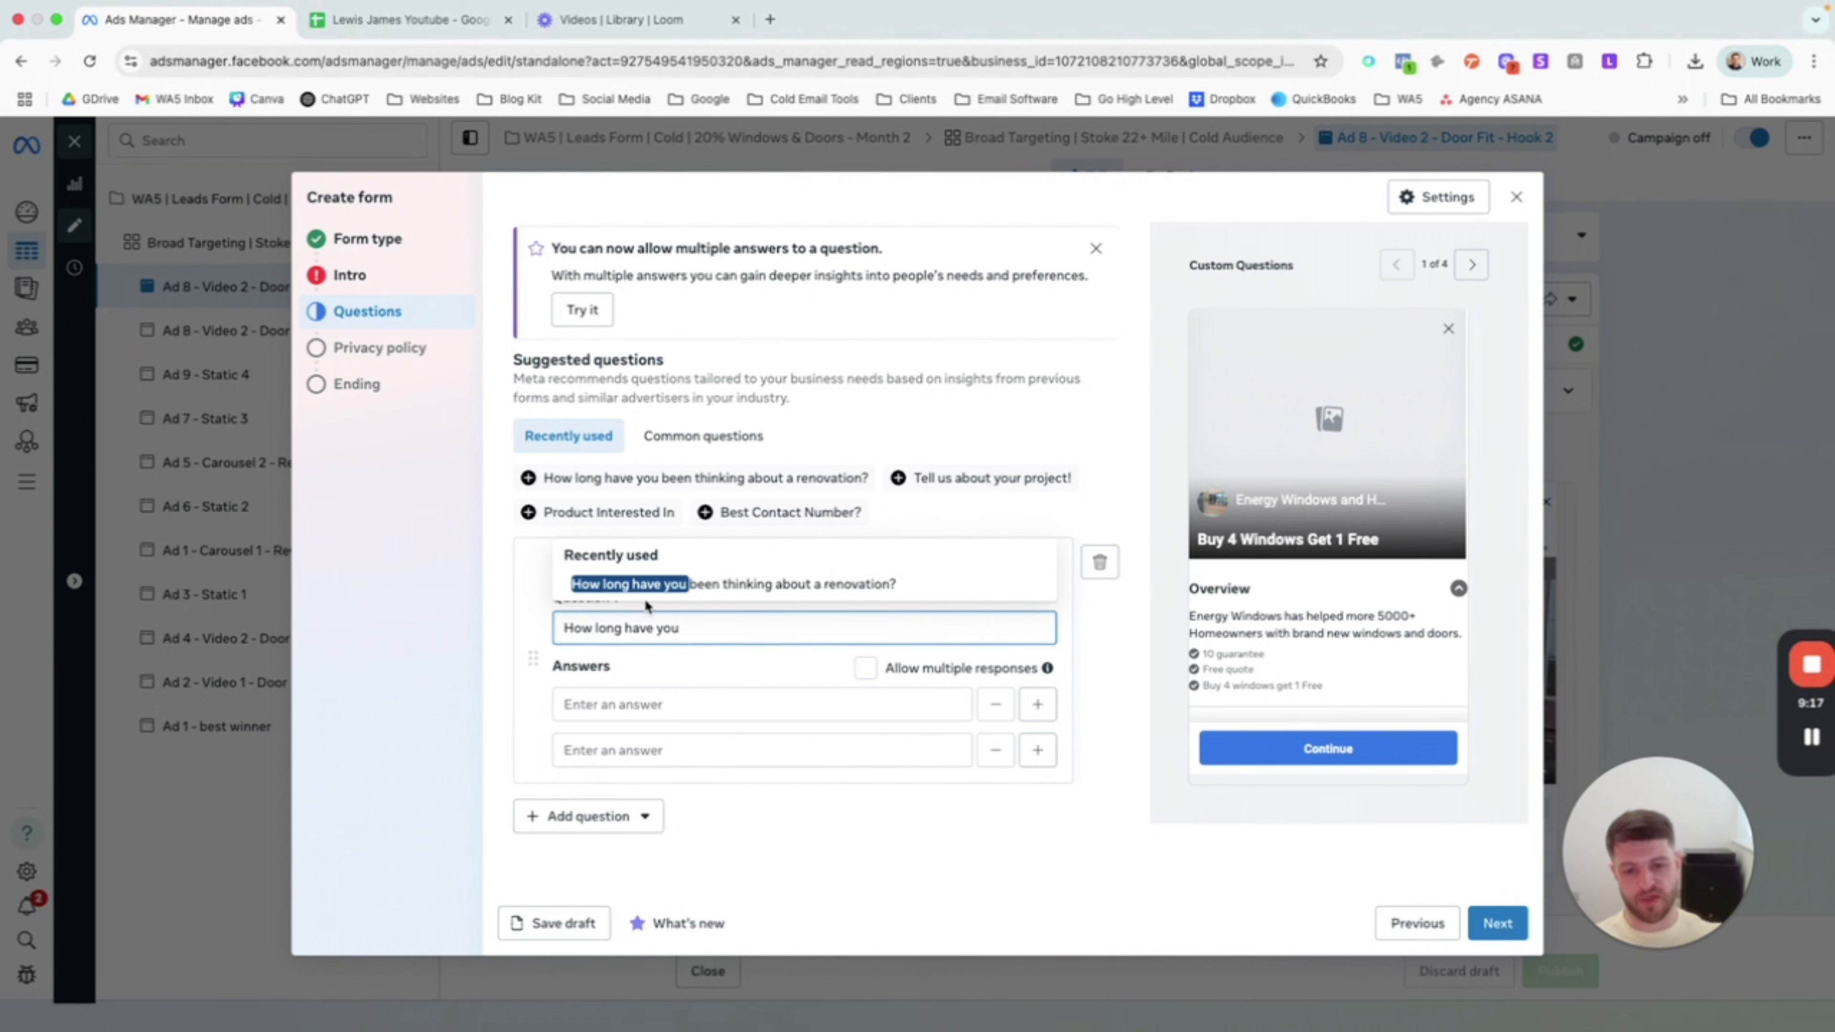
click(707, 591)
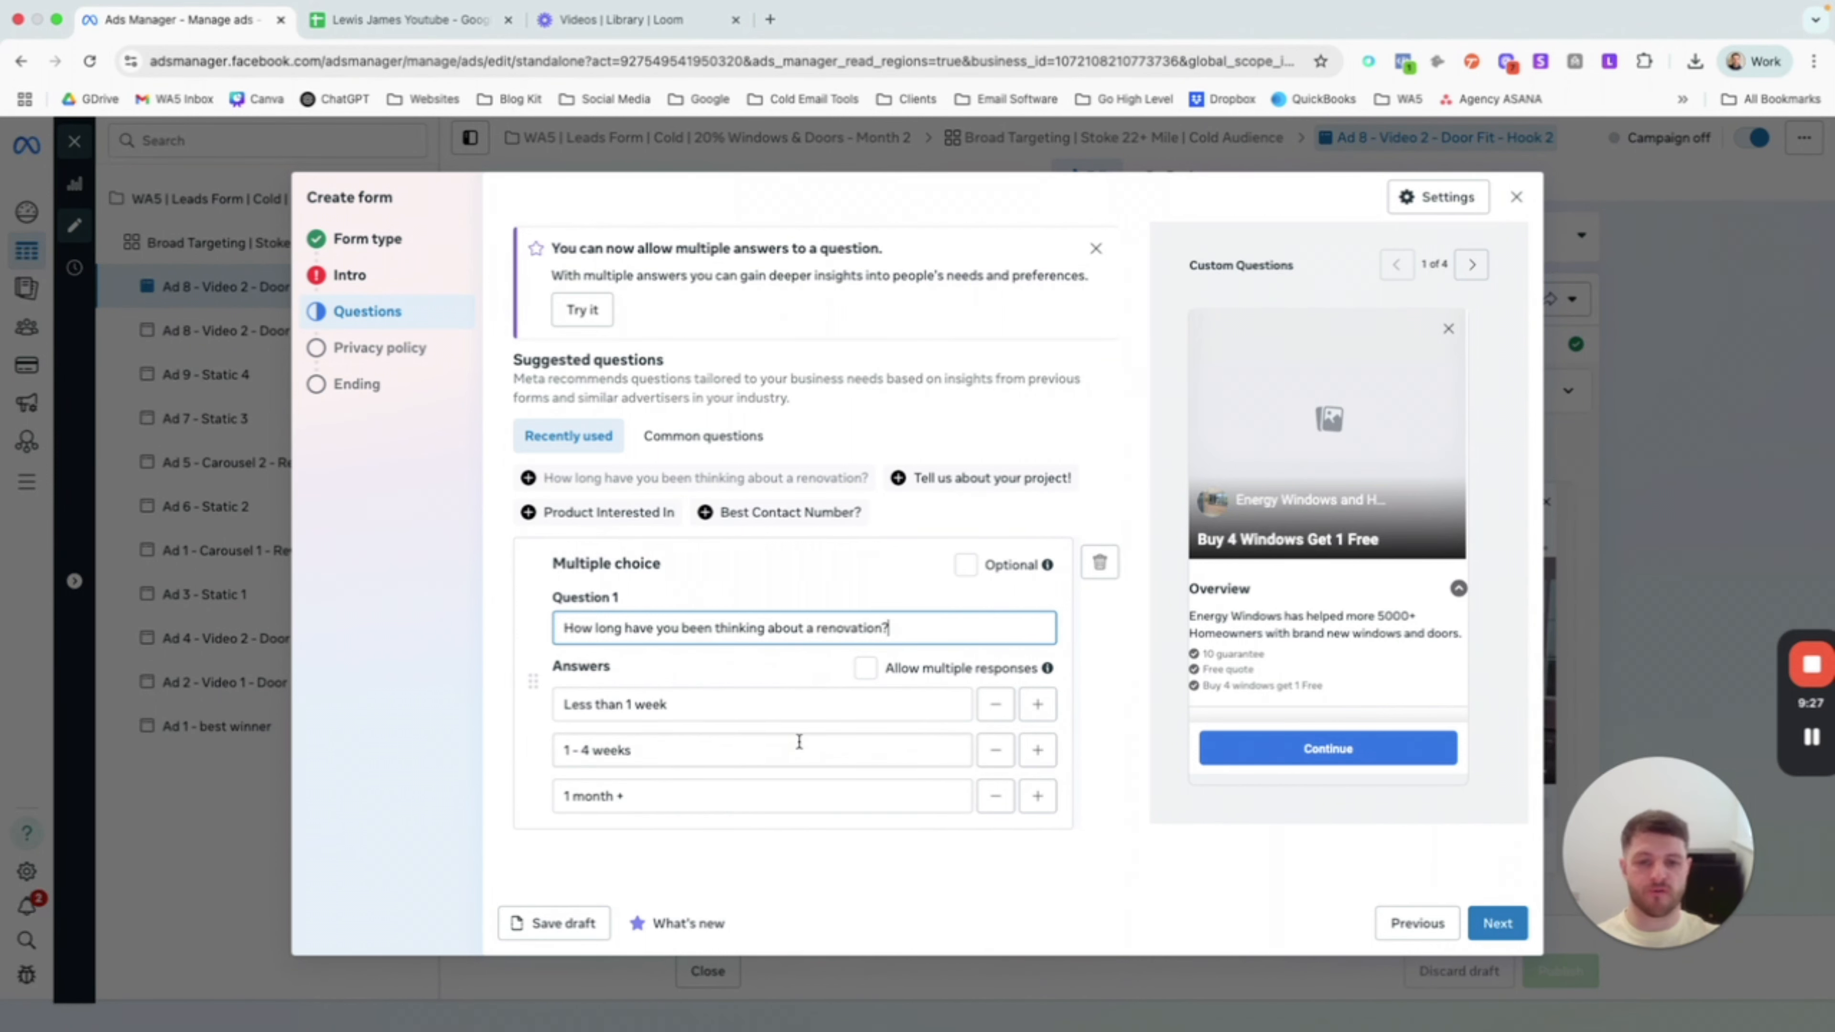
Step: Review the first question's answers and the question types available for another question, without adding one
scroll(808, 737, down, 3)
scroll(807, 740, down, 1)
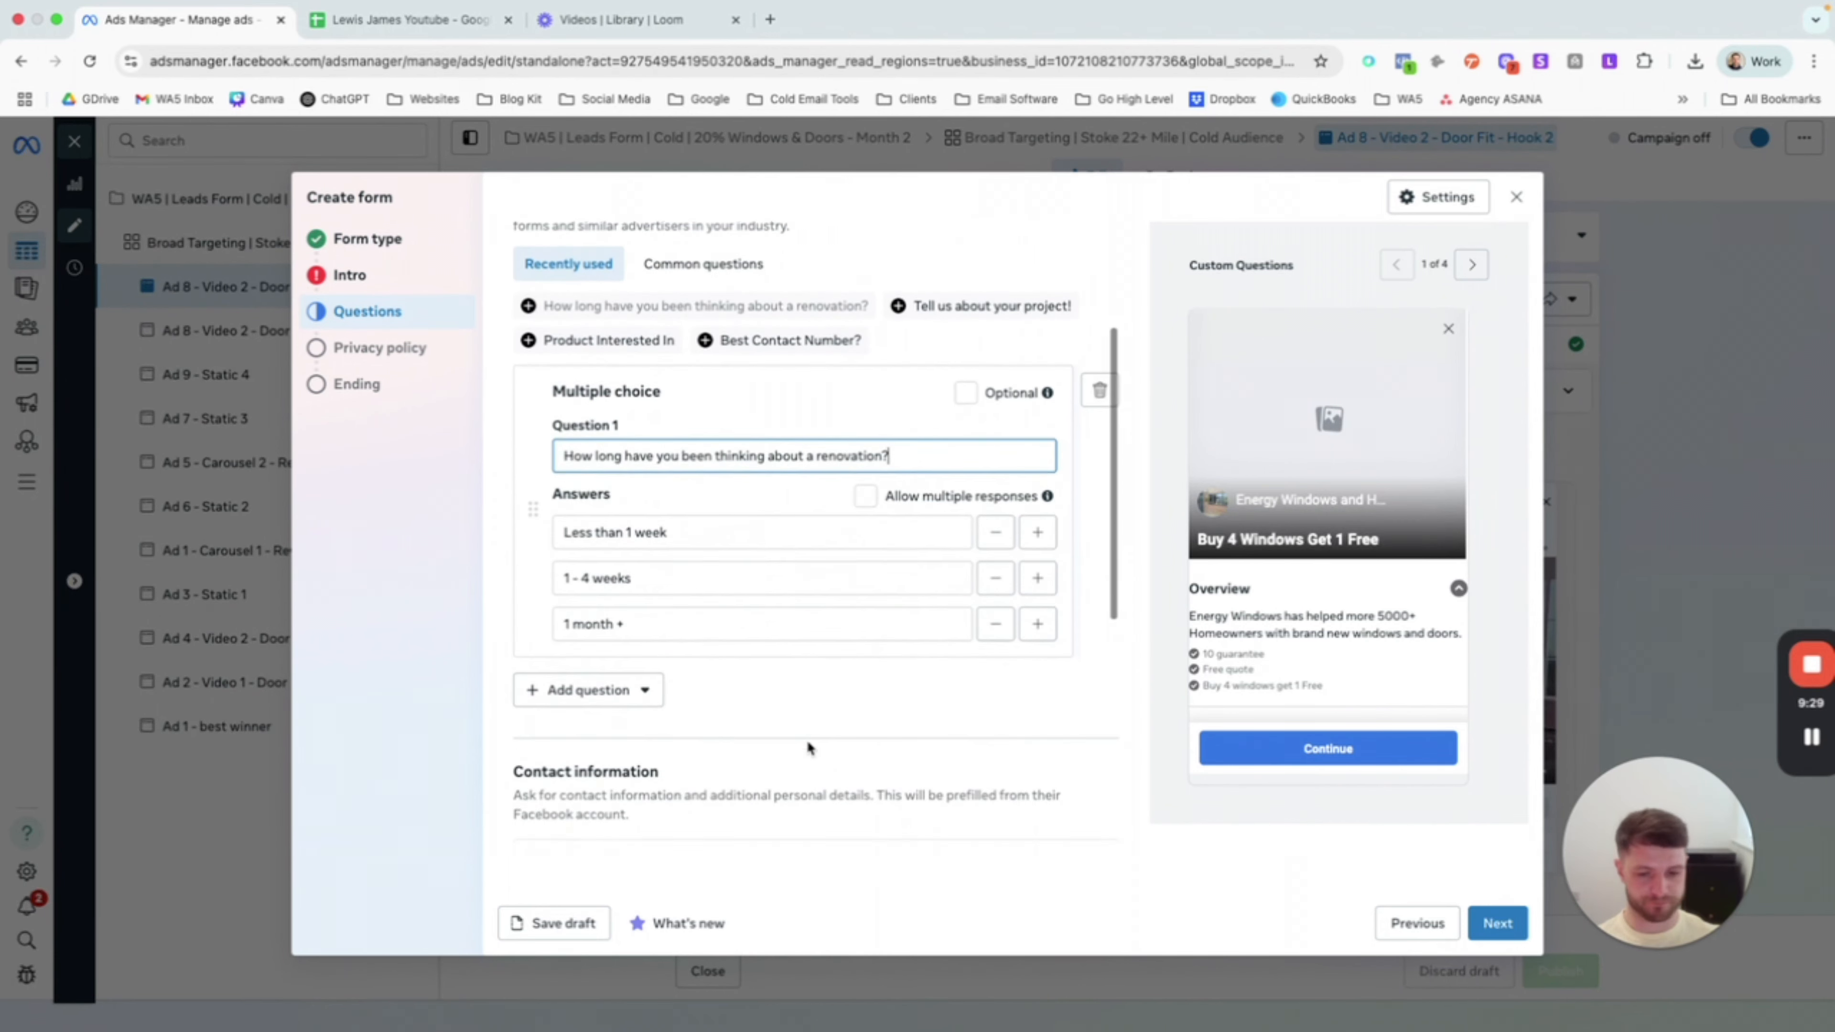
click(634, 668)
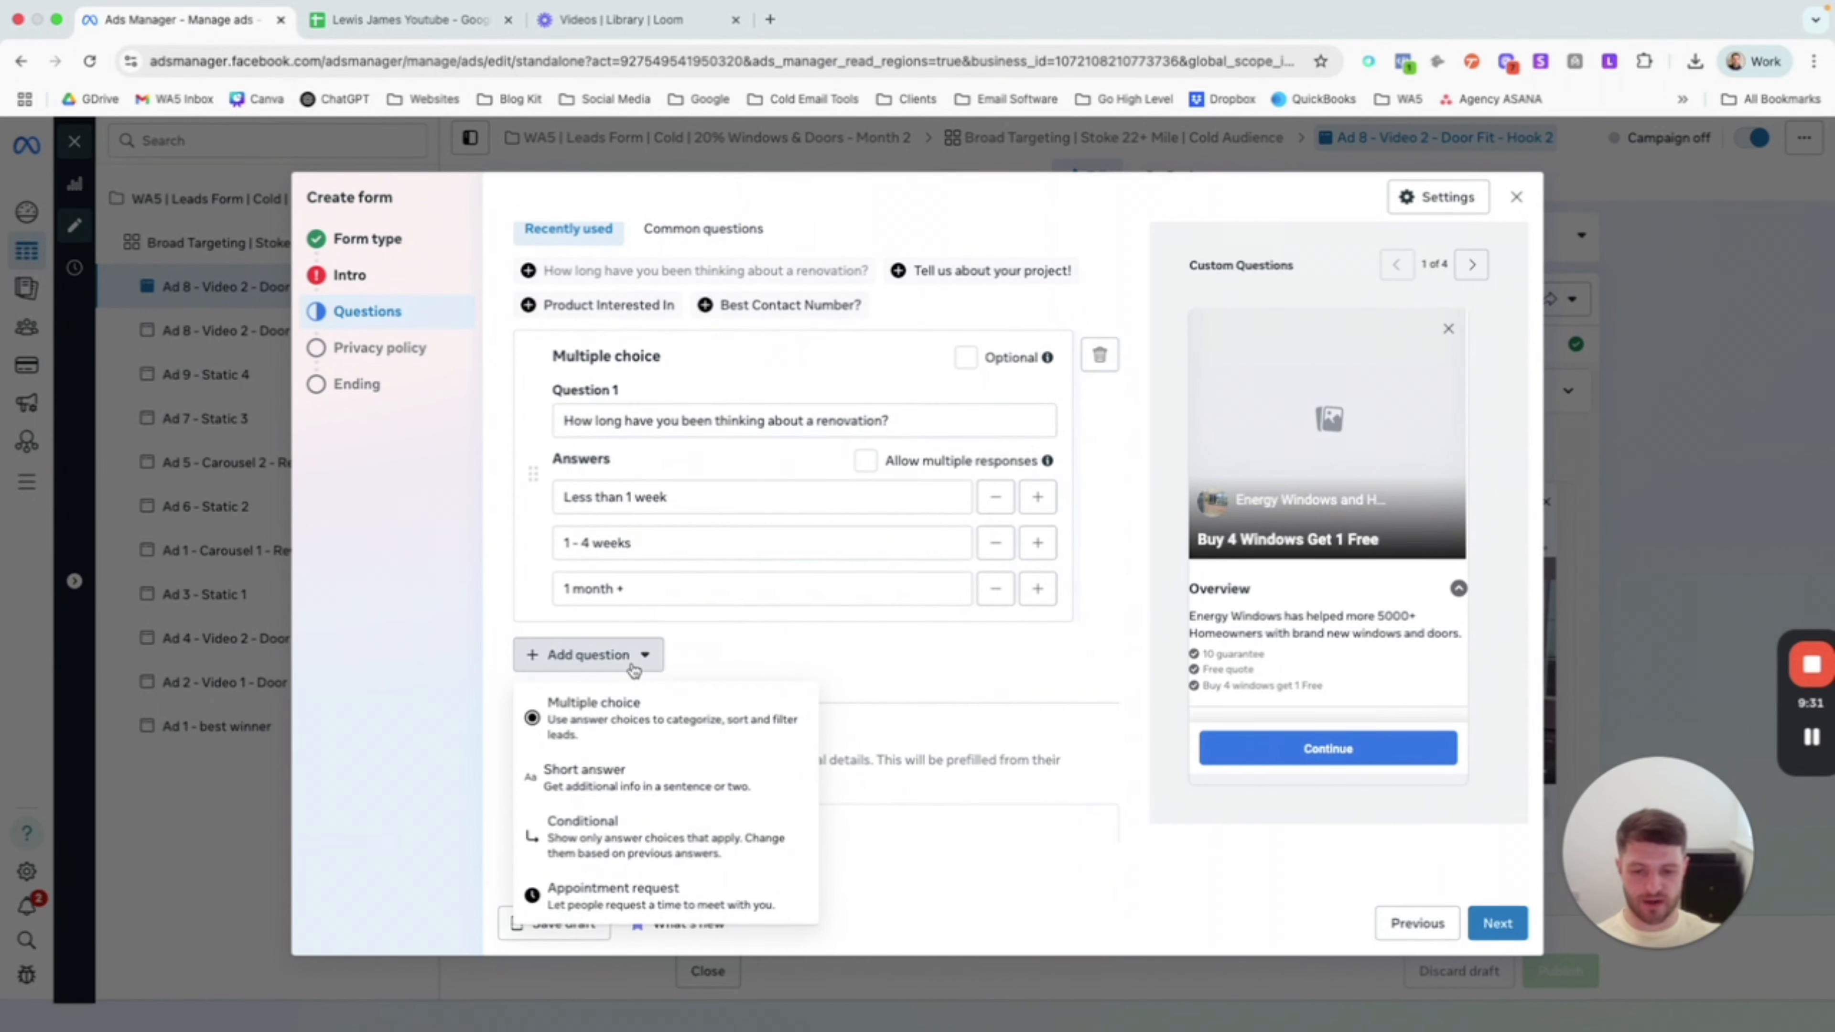
scroll(765, 654, down, 1)
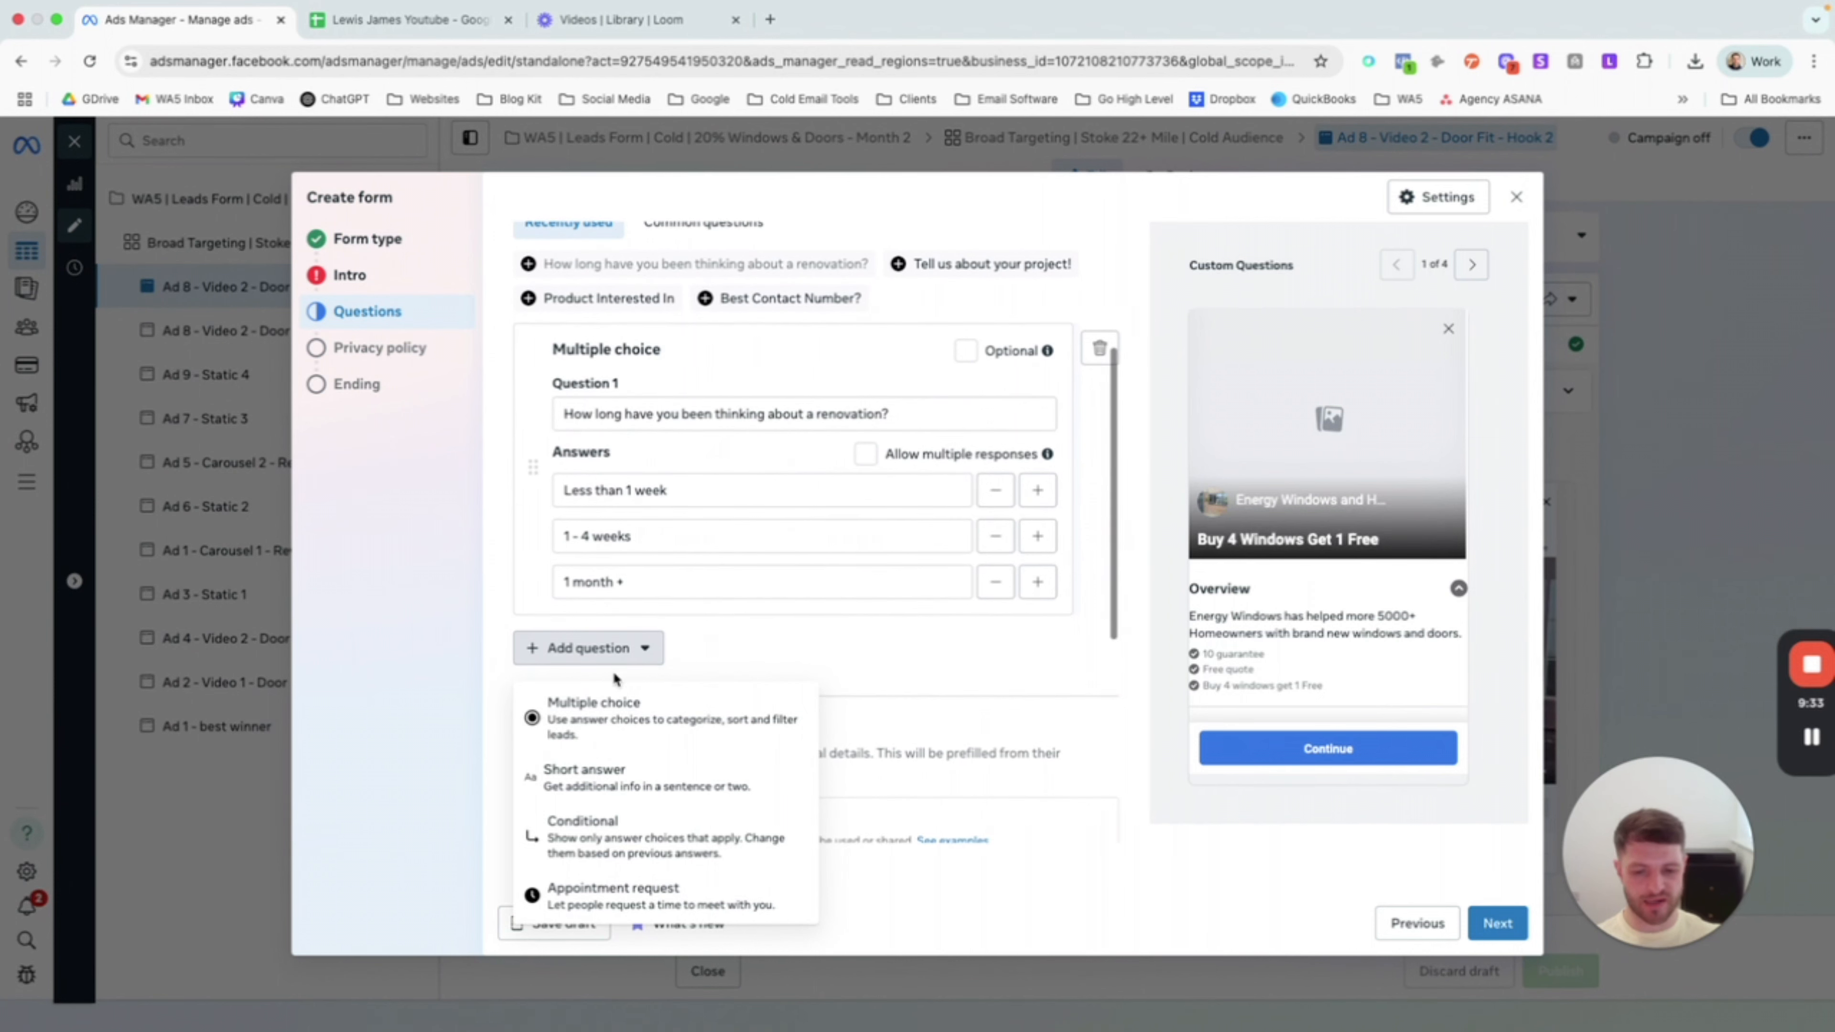
click(621, 653)
click(606, 654)
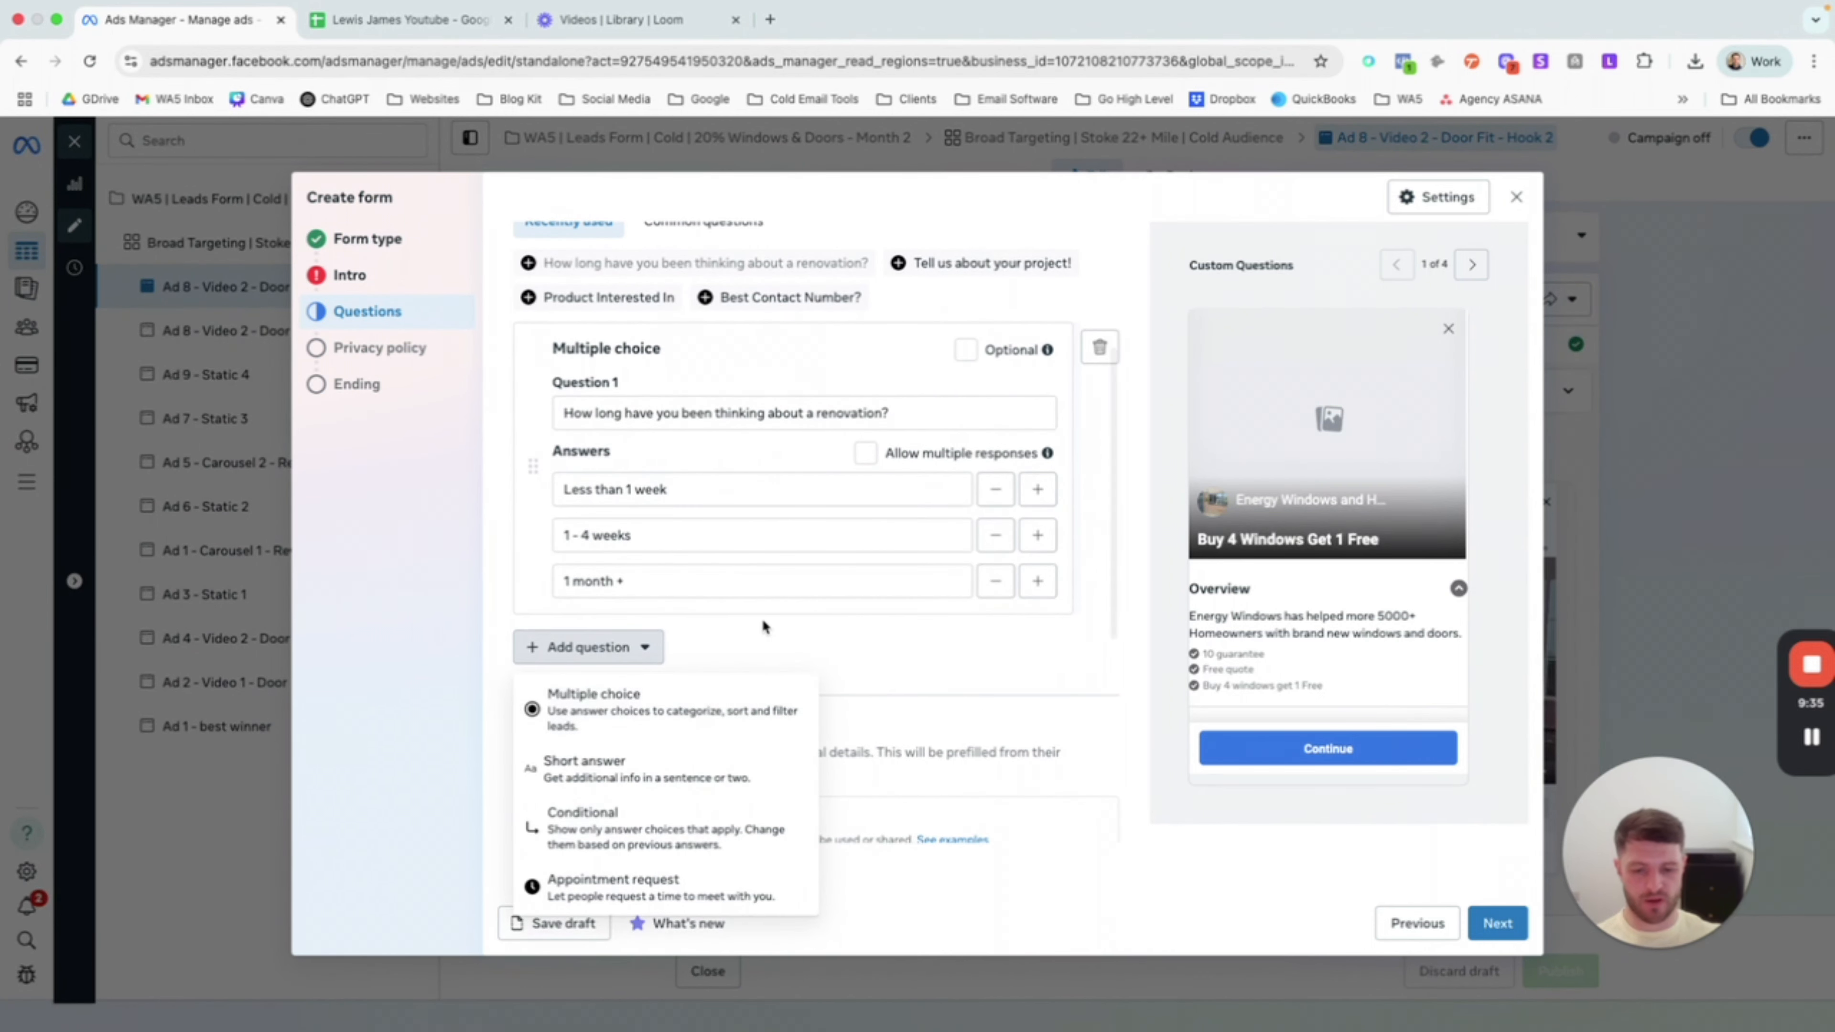
click(879, 665)
click(615, 409)
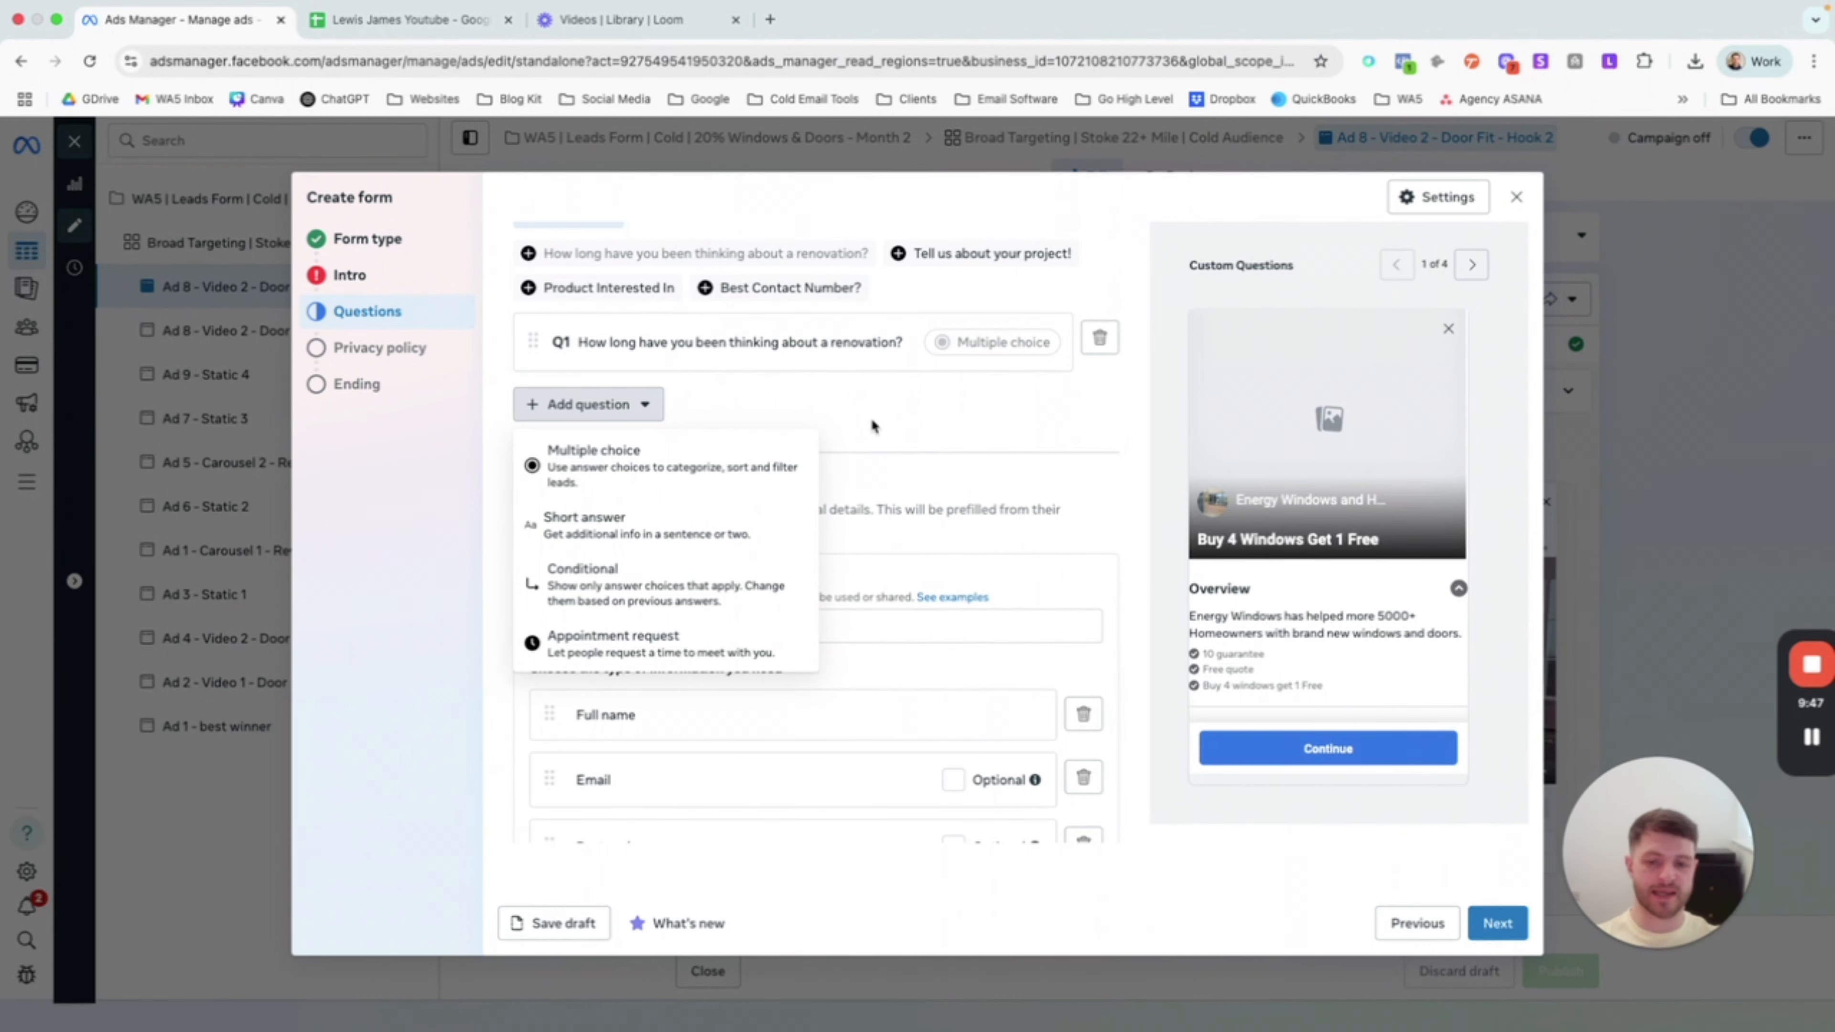
Step: Check the contact information fields, then continue to the Privacy policy section and review its link and link text
scroll(871, 418, down, 1)
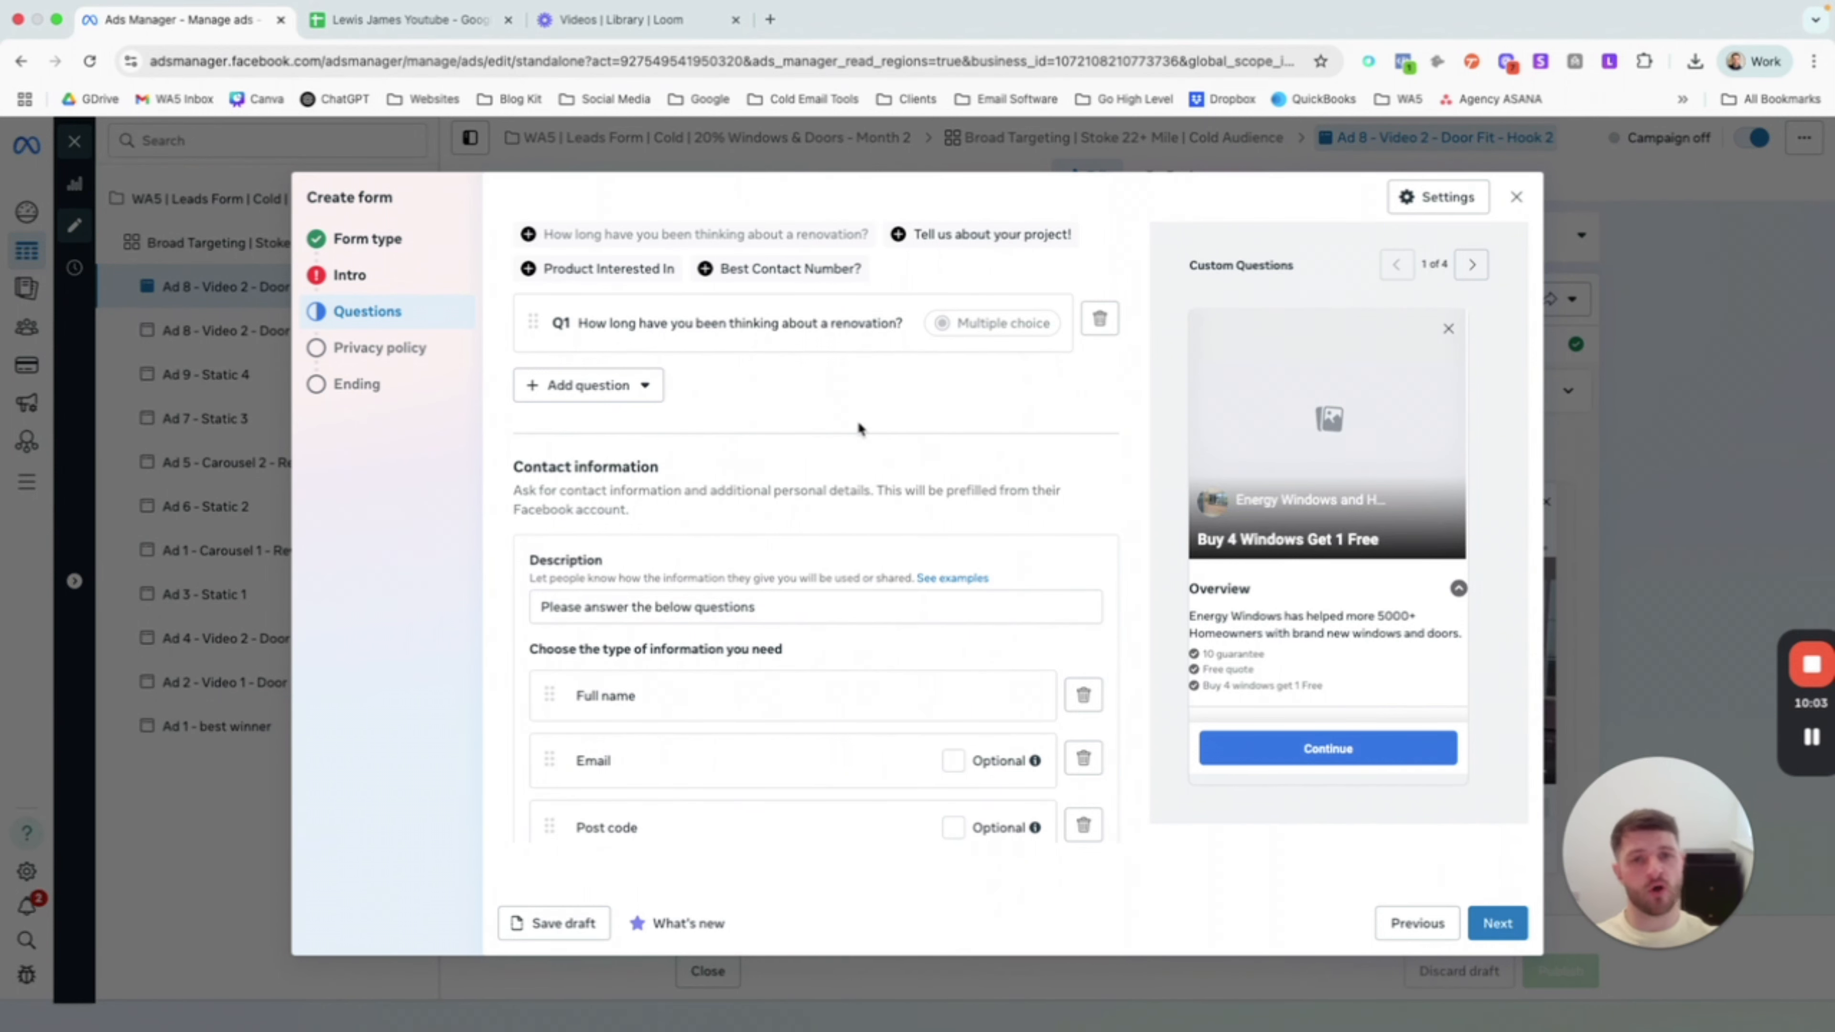
scroll(896, 563, down, 3)
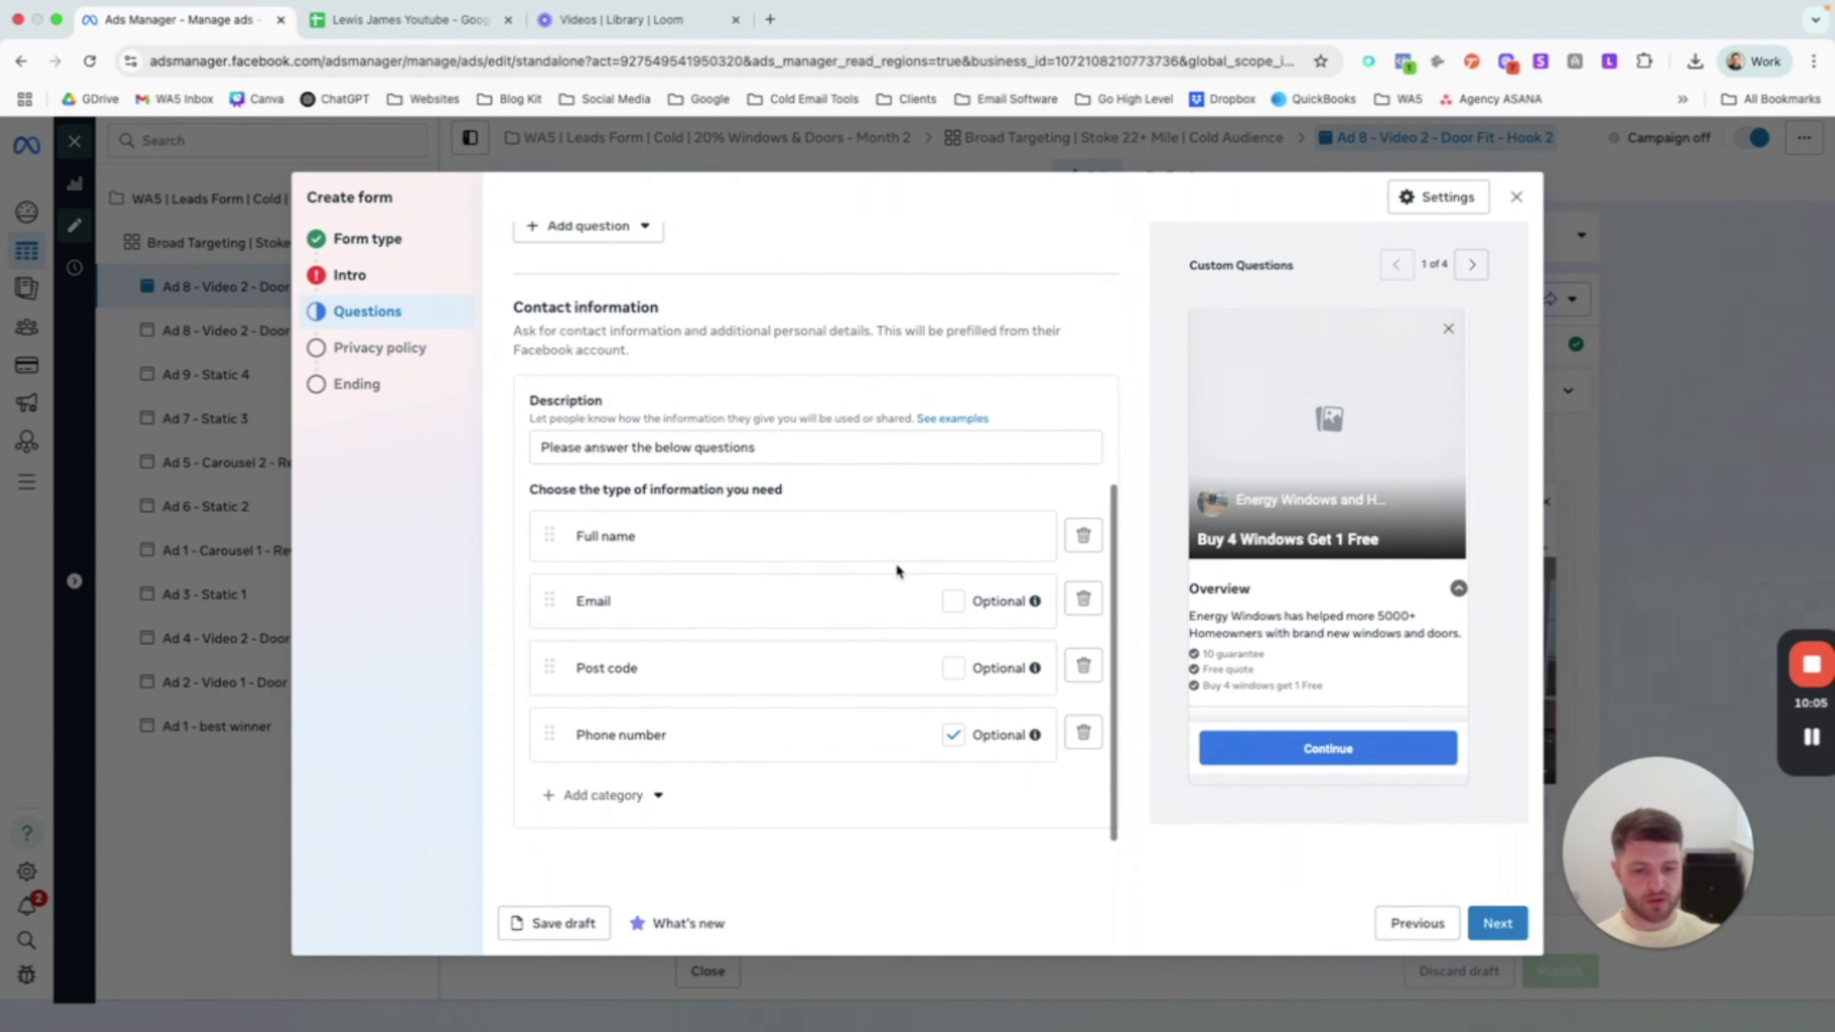
click(1498, 925)
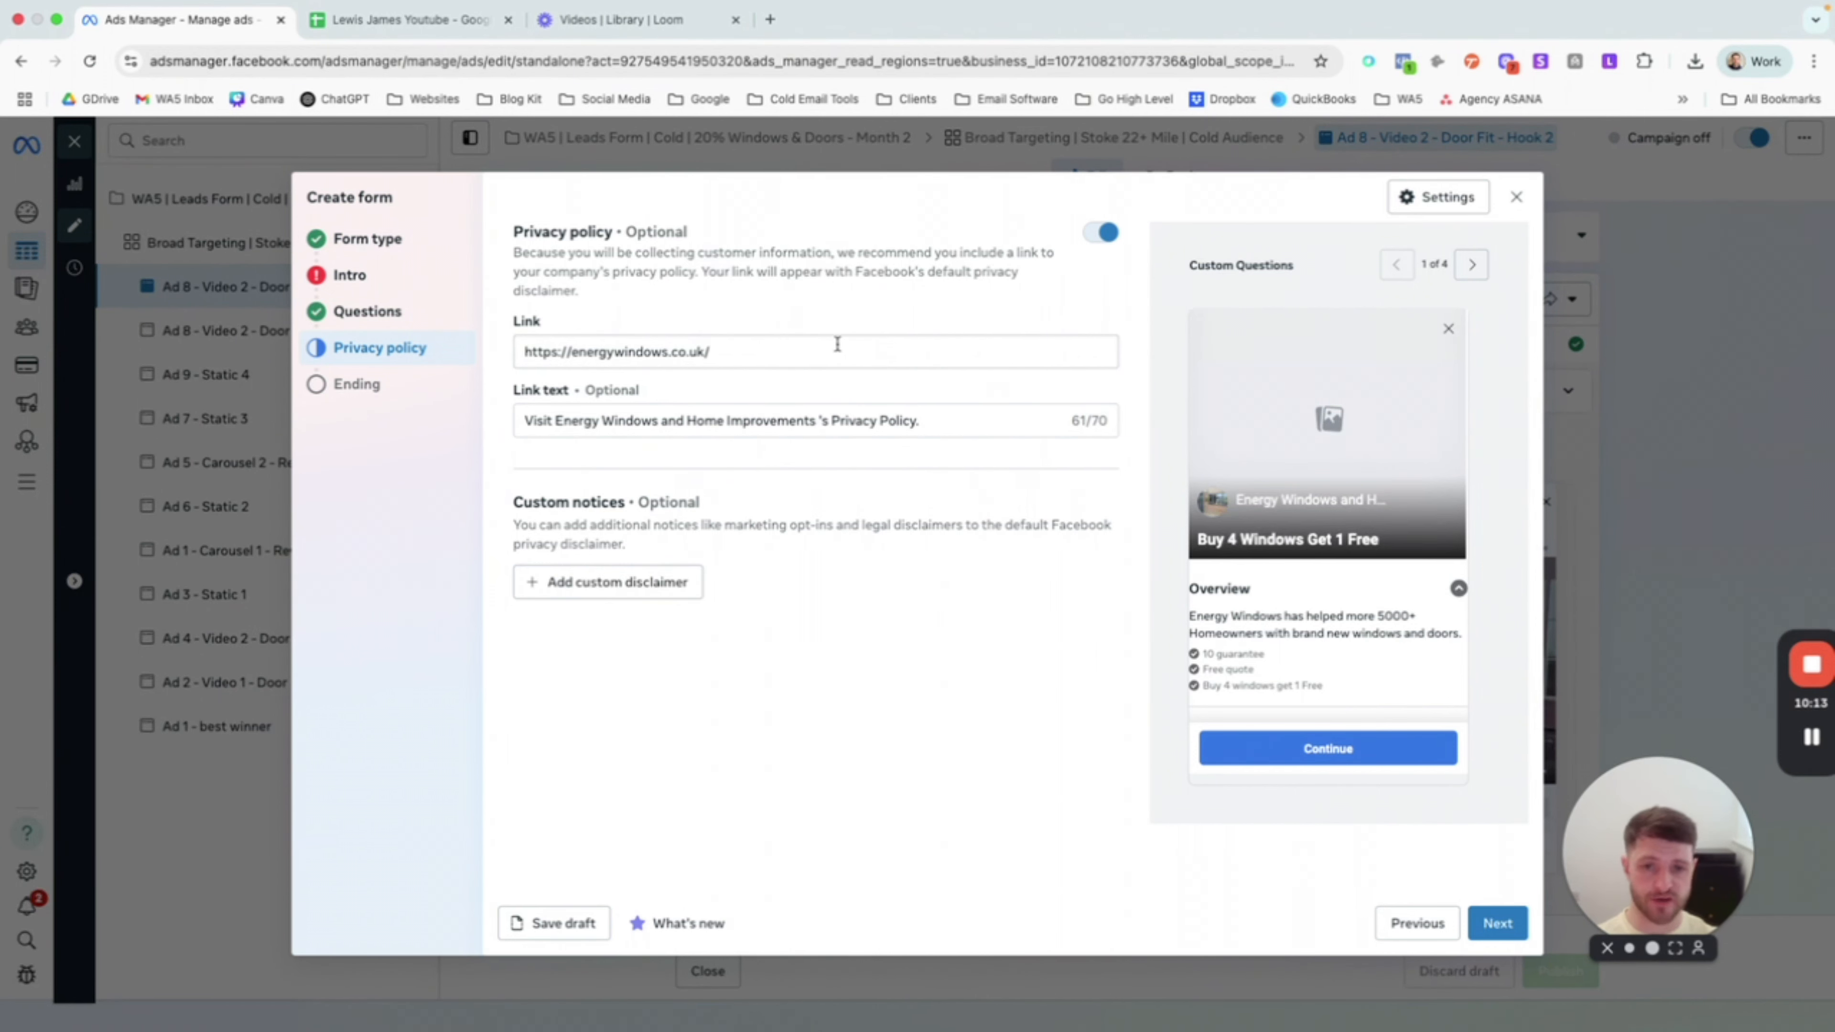
click(774, 355)
click(738, 430)
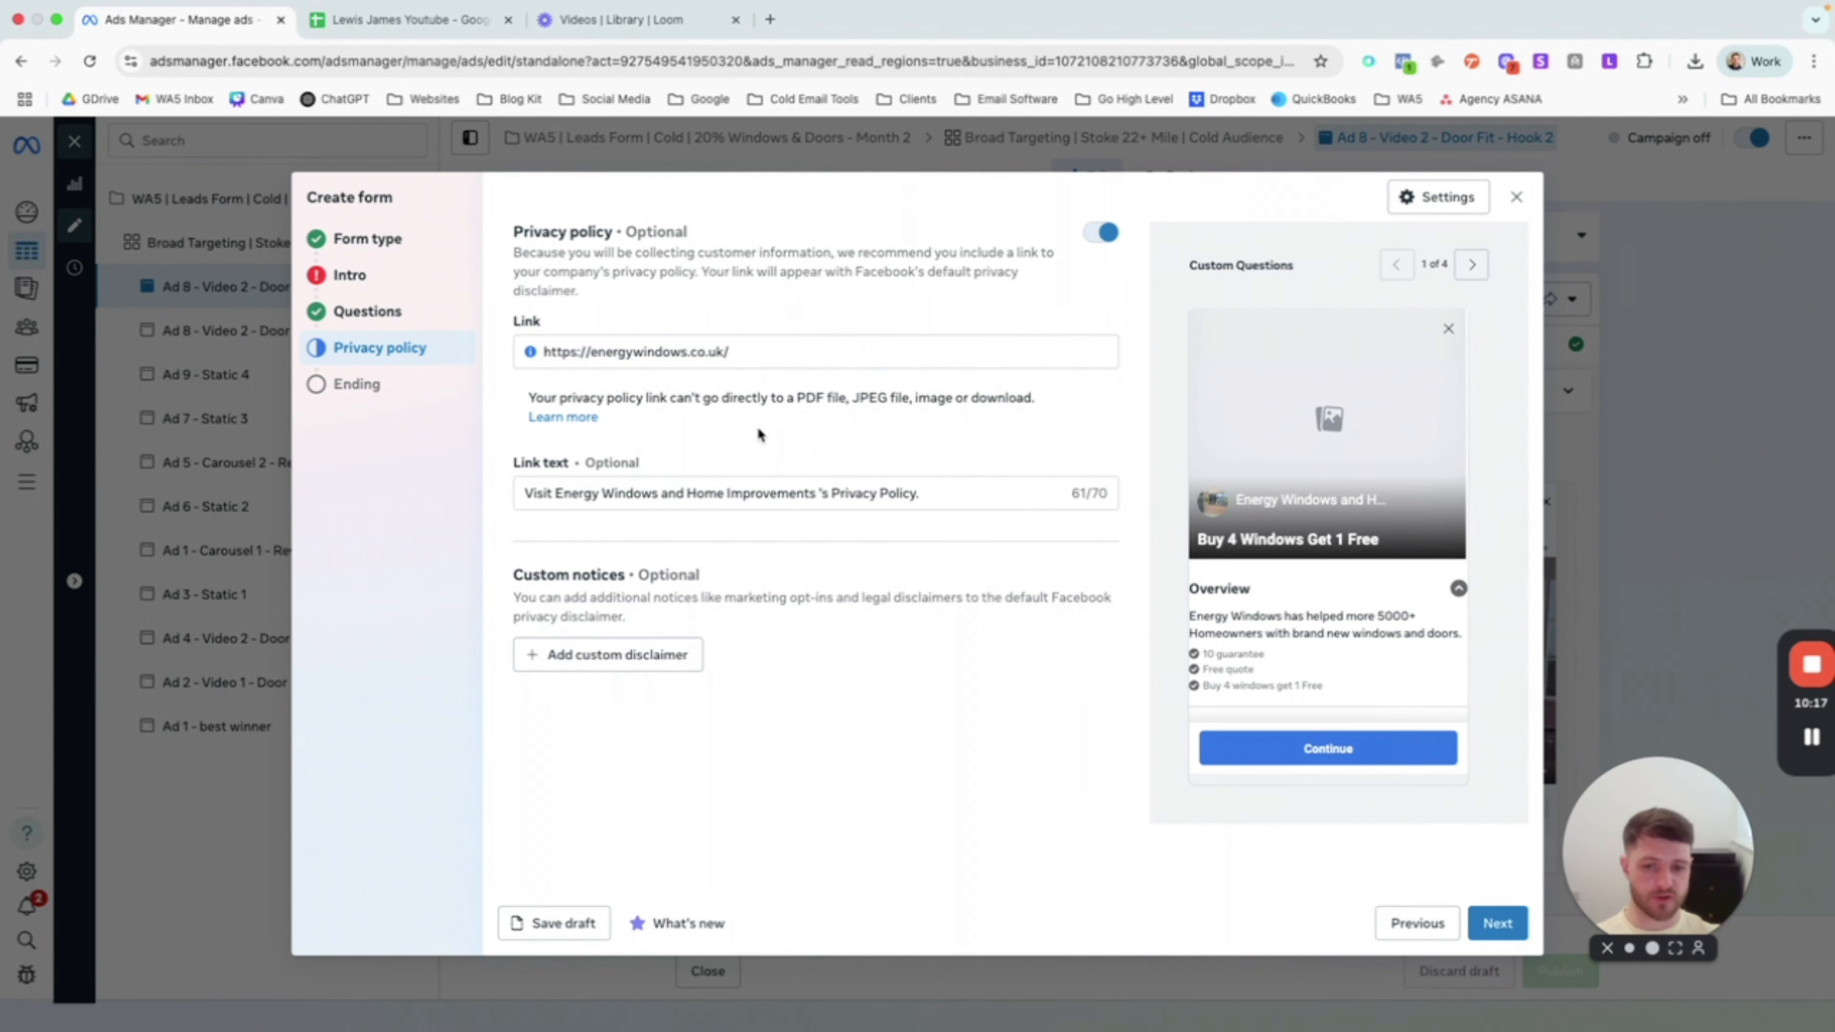
drag(935, 495, 501, 417)
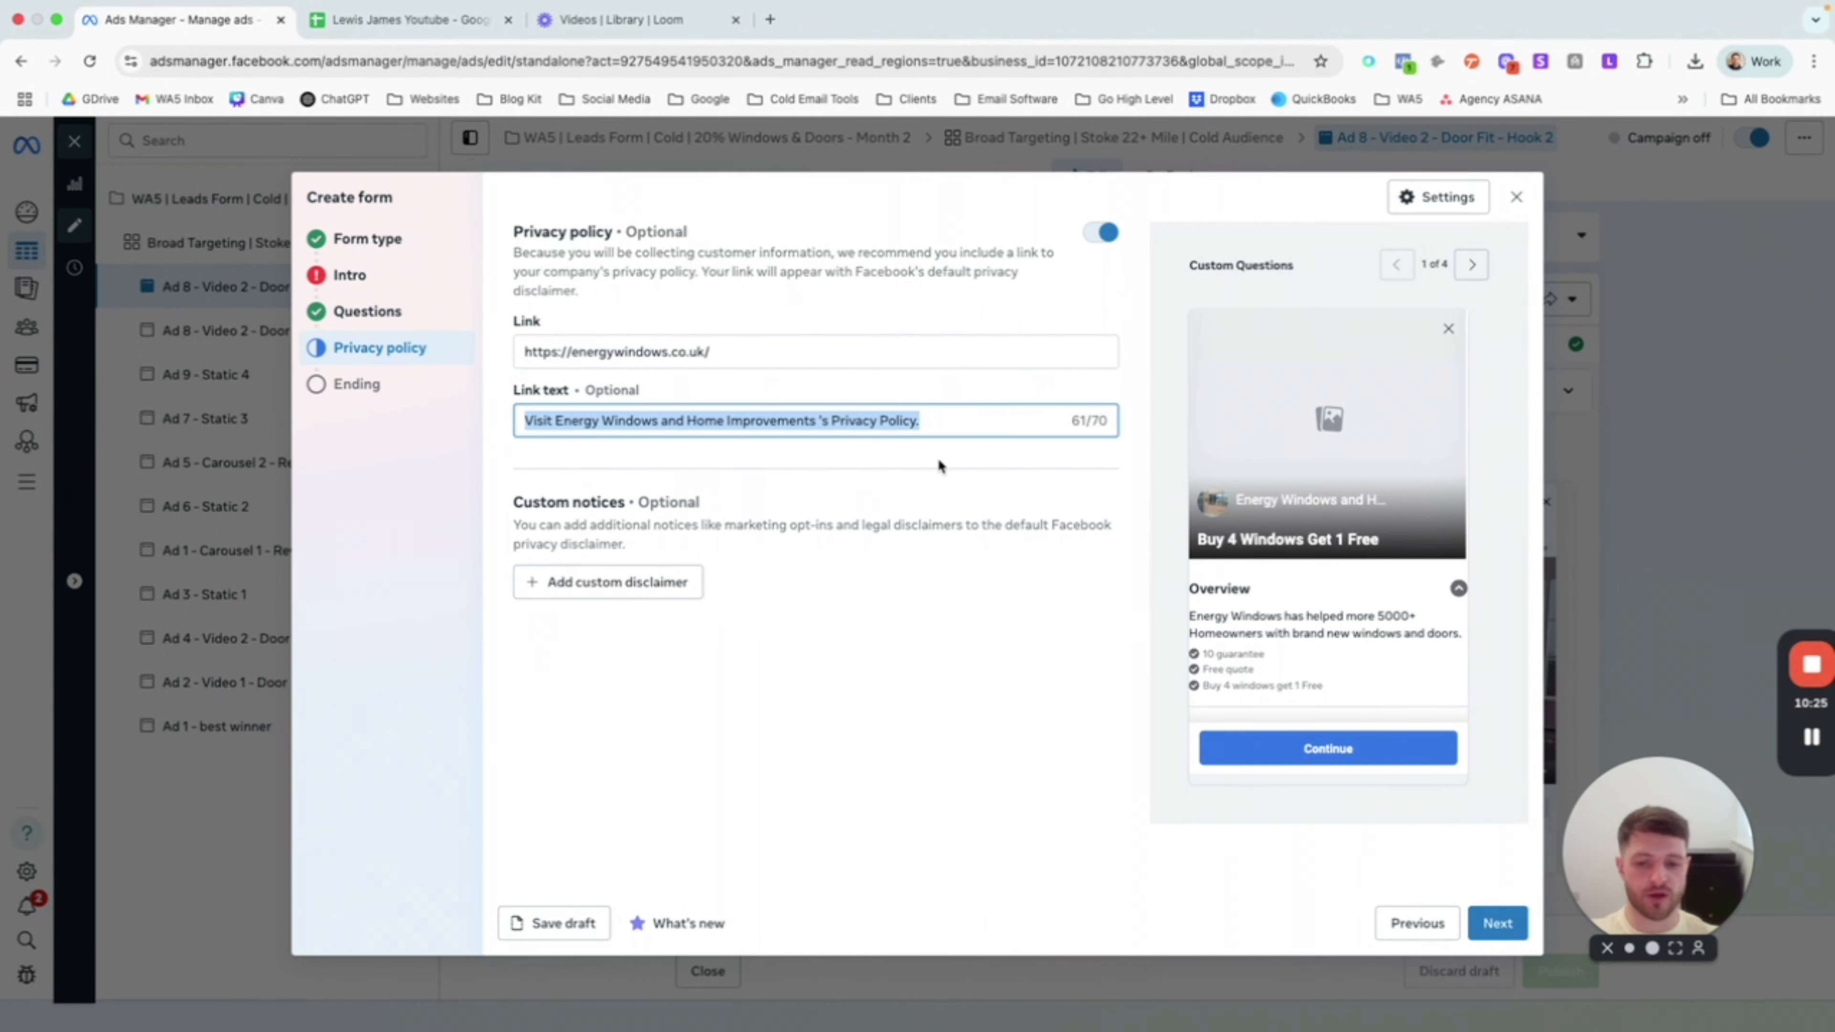
Step: Add a custom disclaimer titled "Your Business Name T&Cs" with the text "TEST", and continue to the Ending section
click(635, 586)
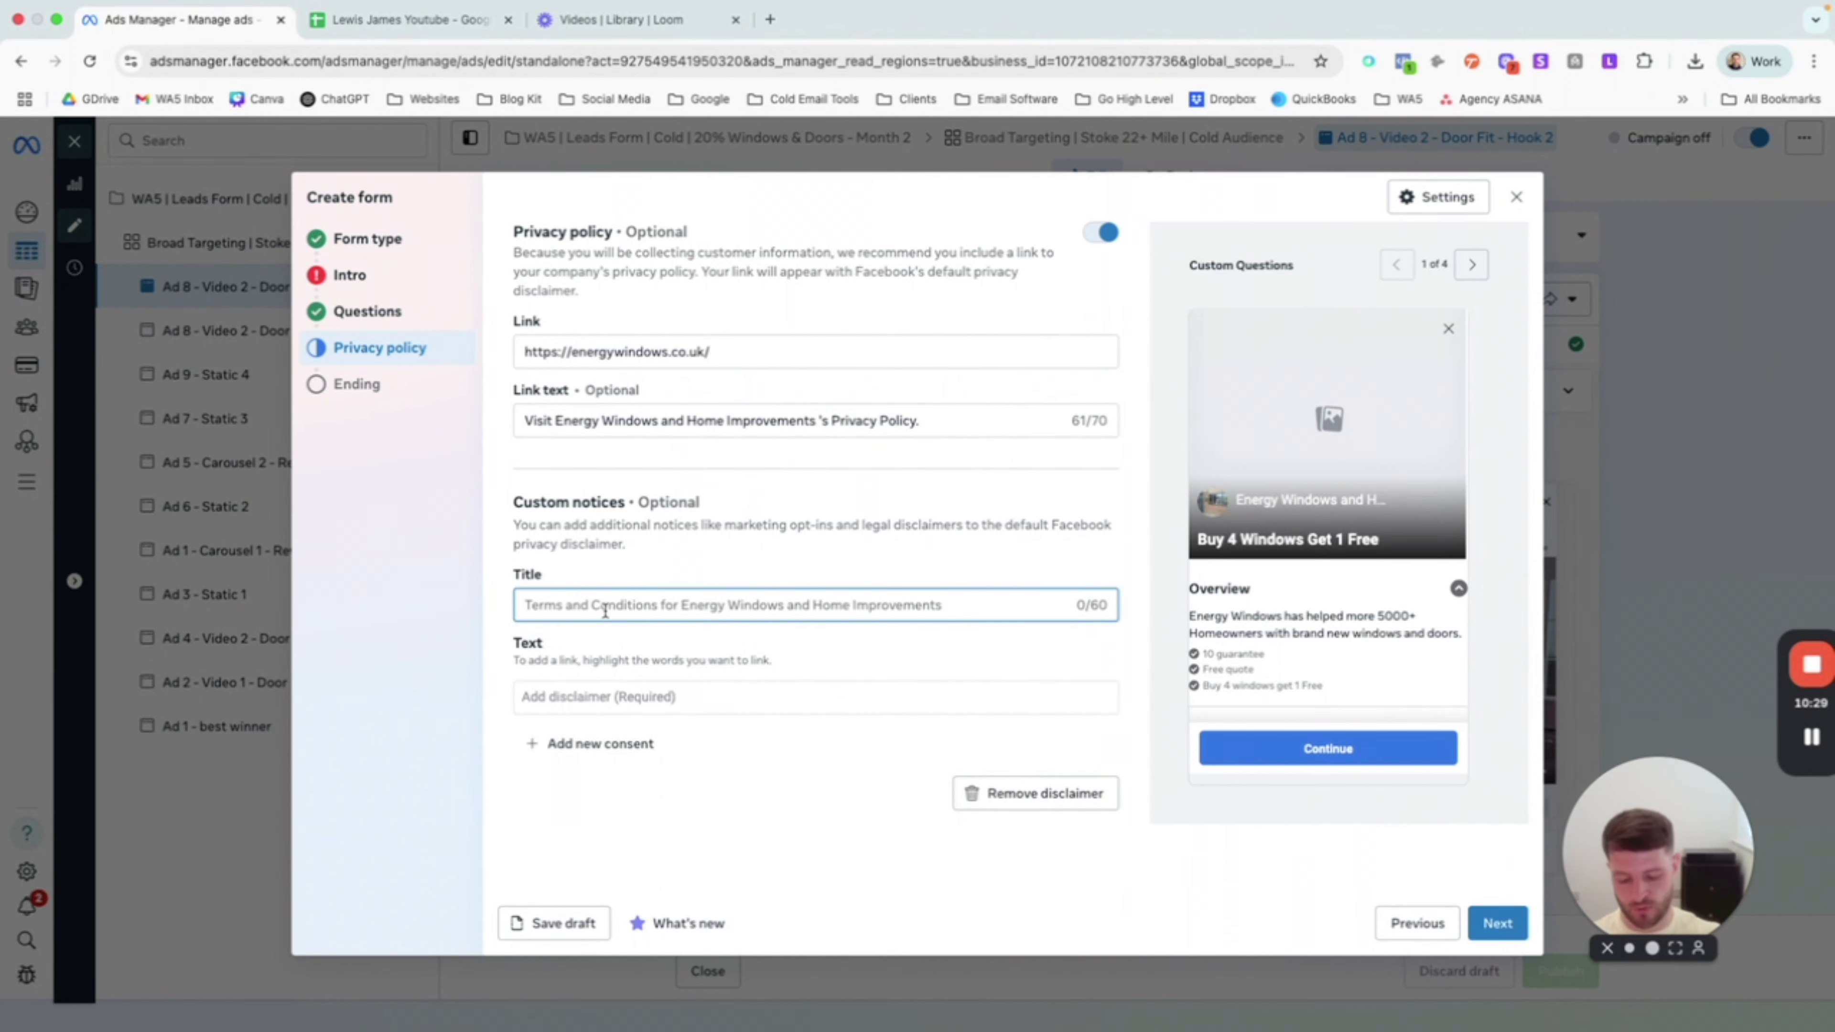
text(Your Busine)
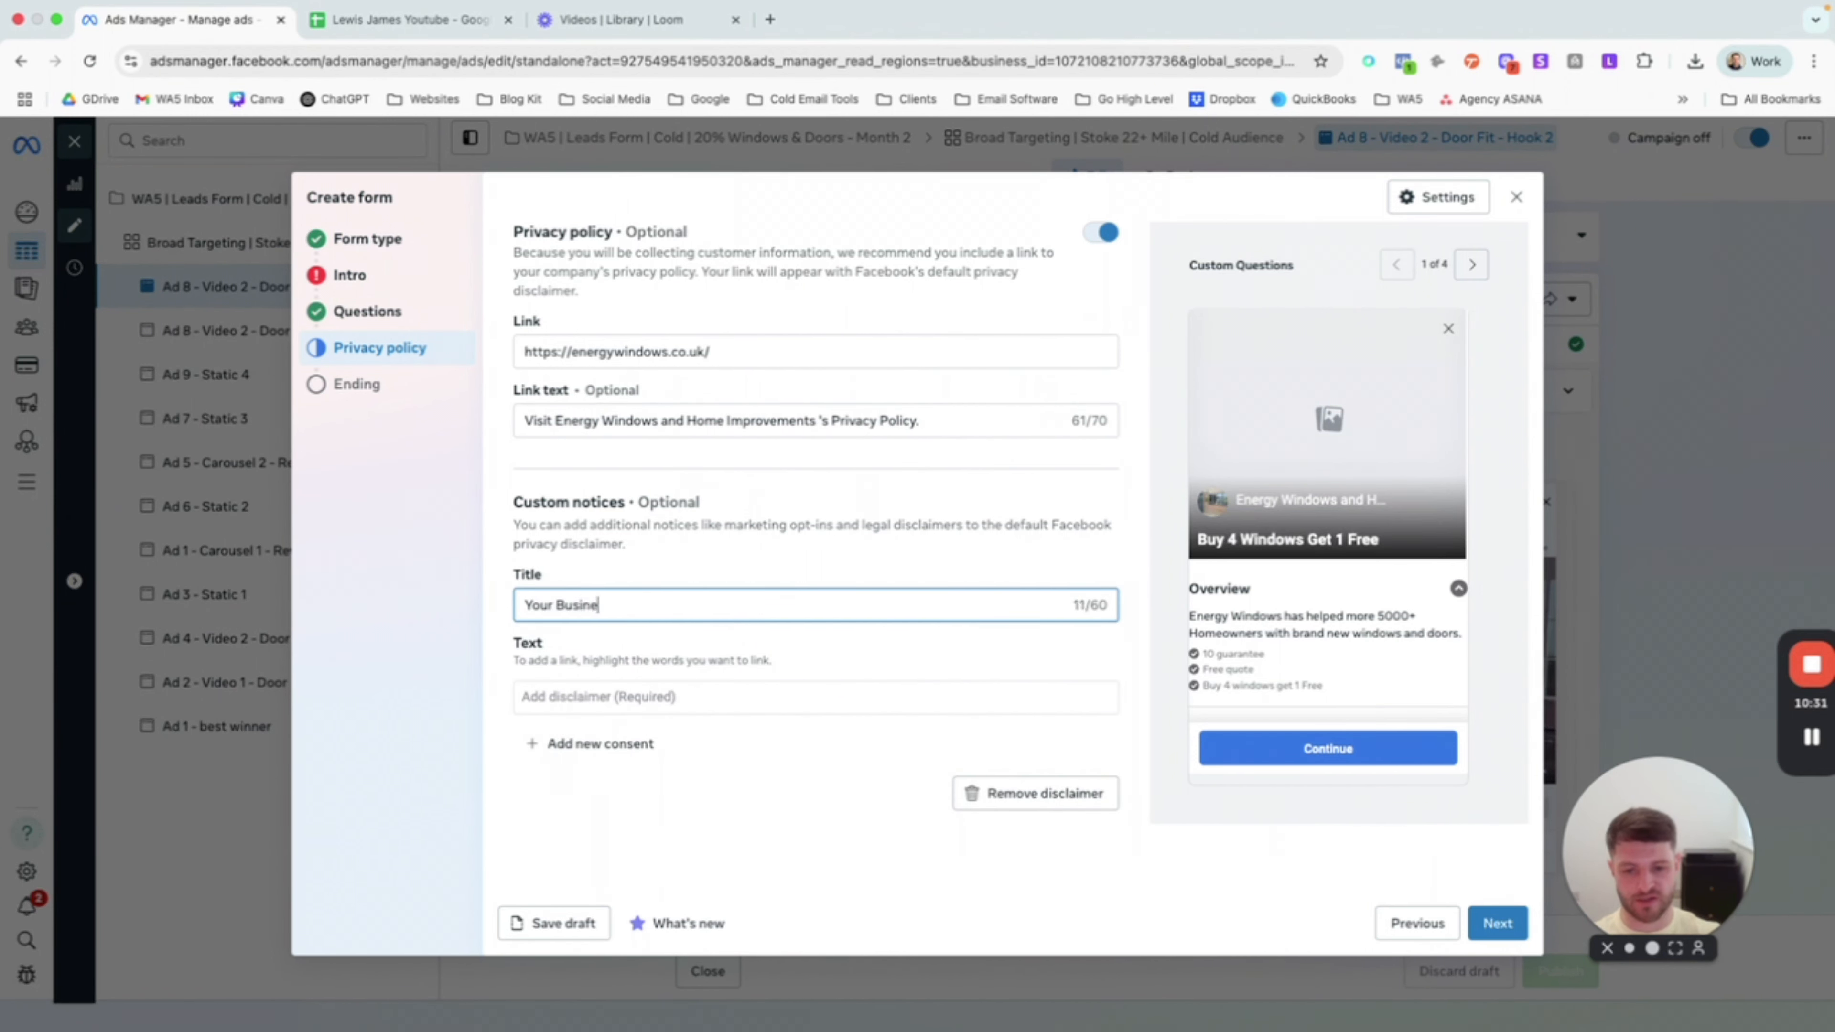
text(ss )
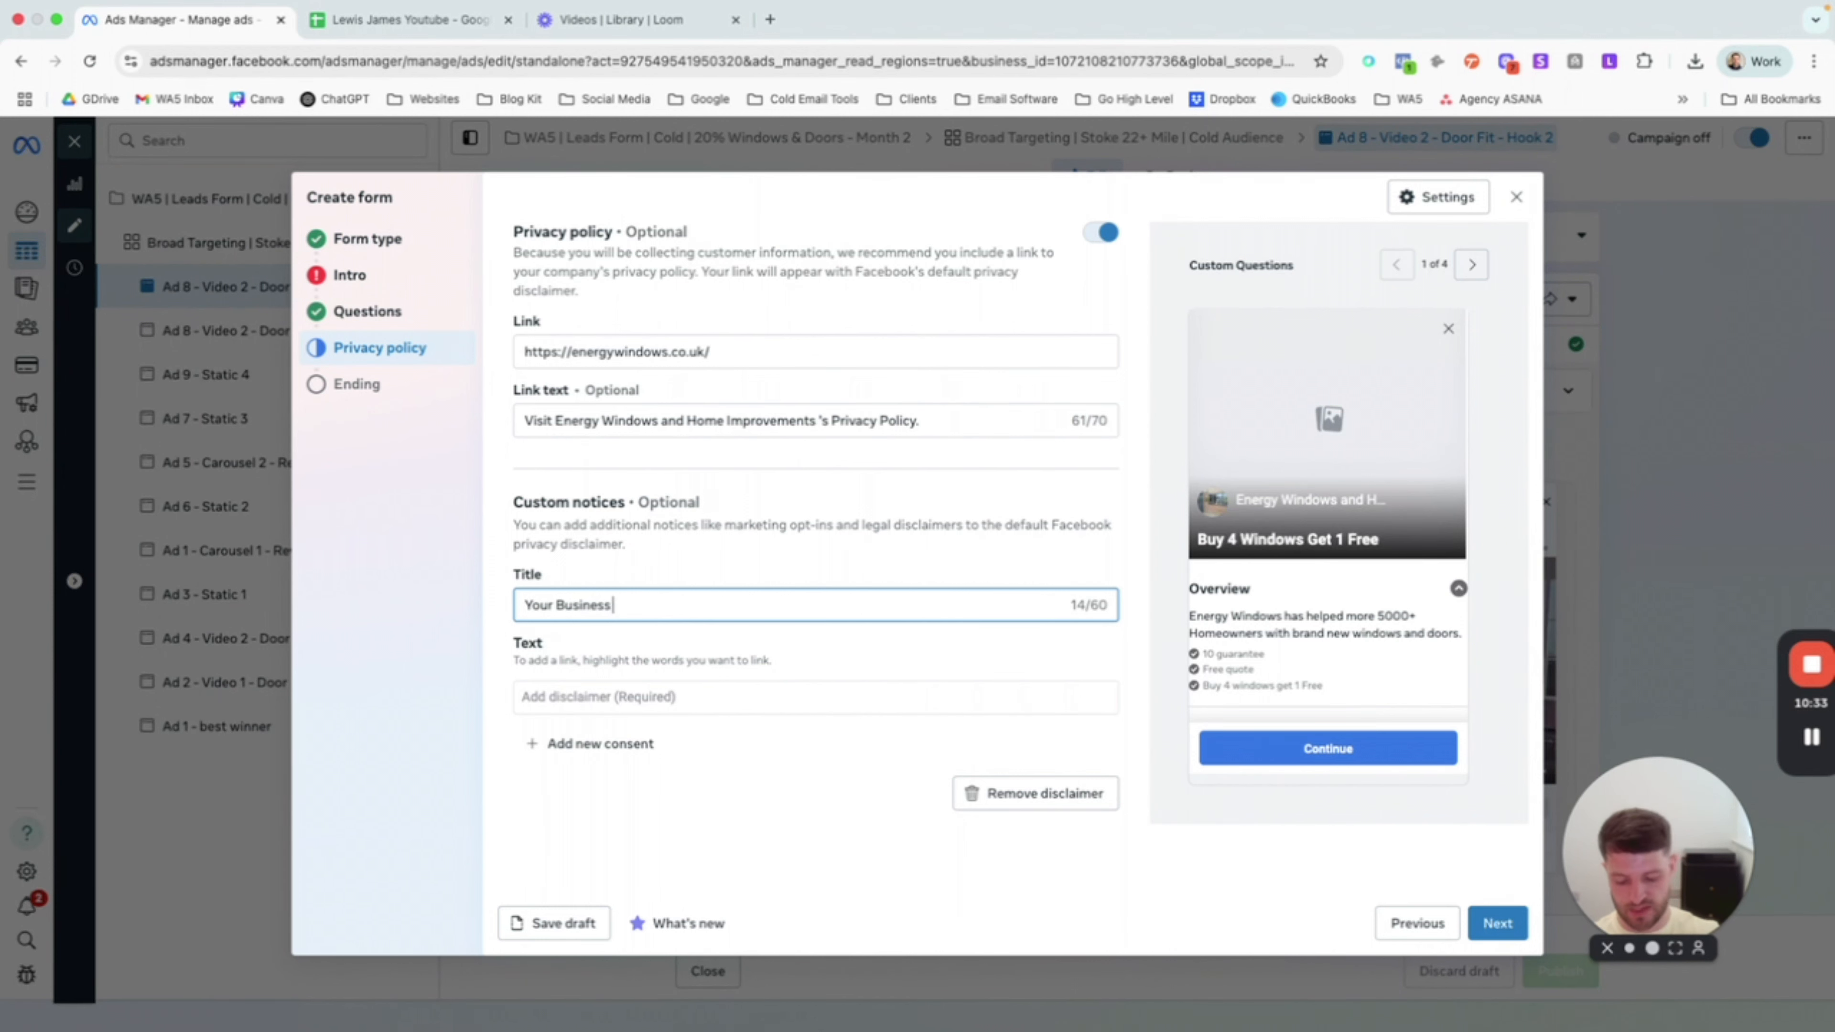
text(Name T&Cs)
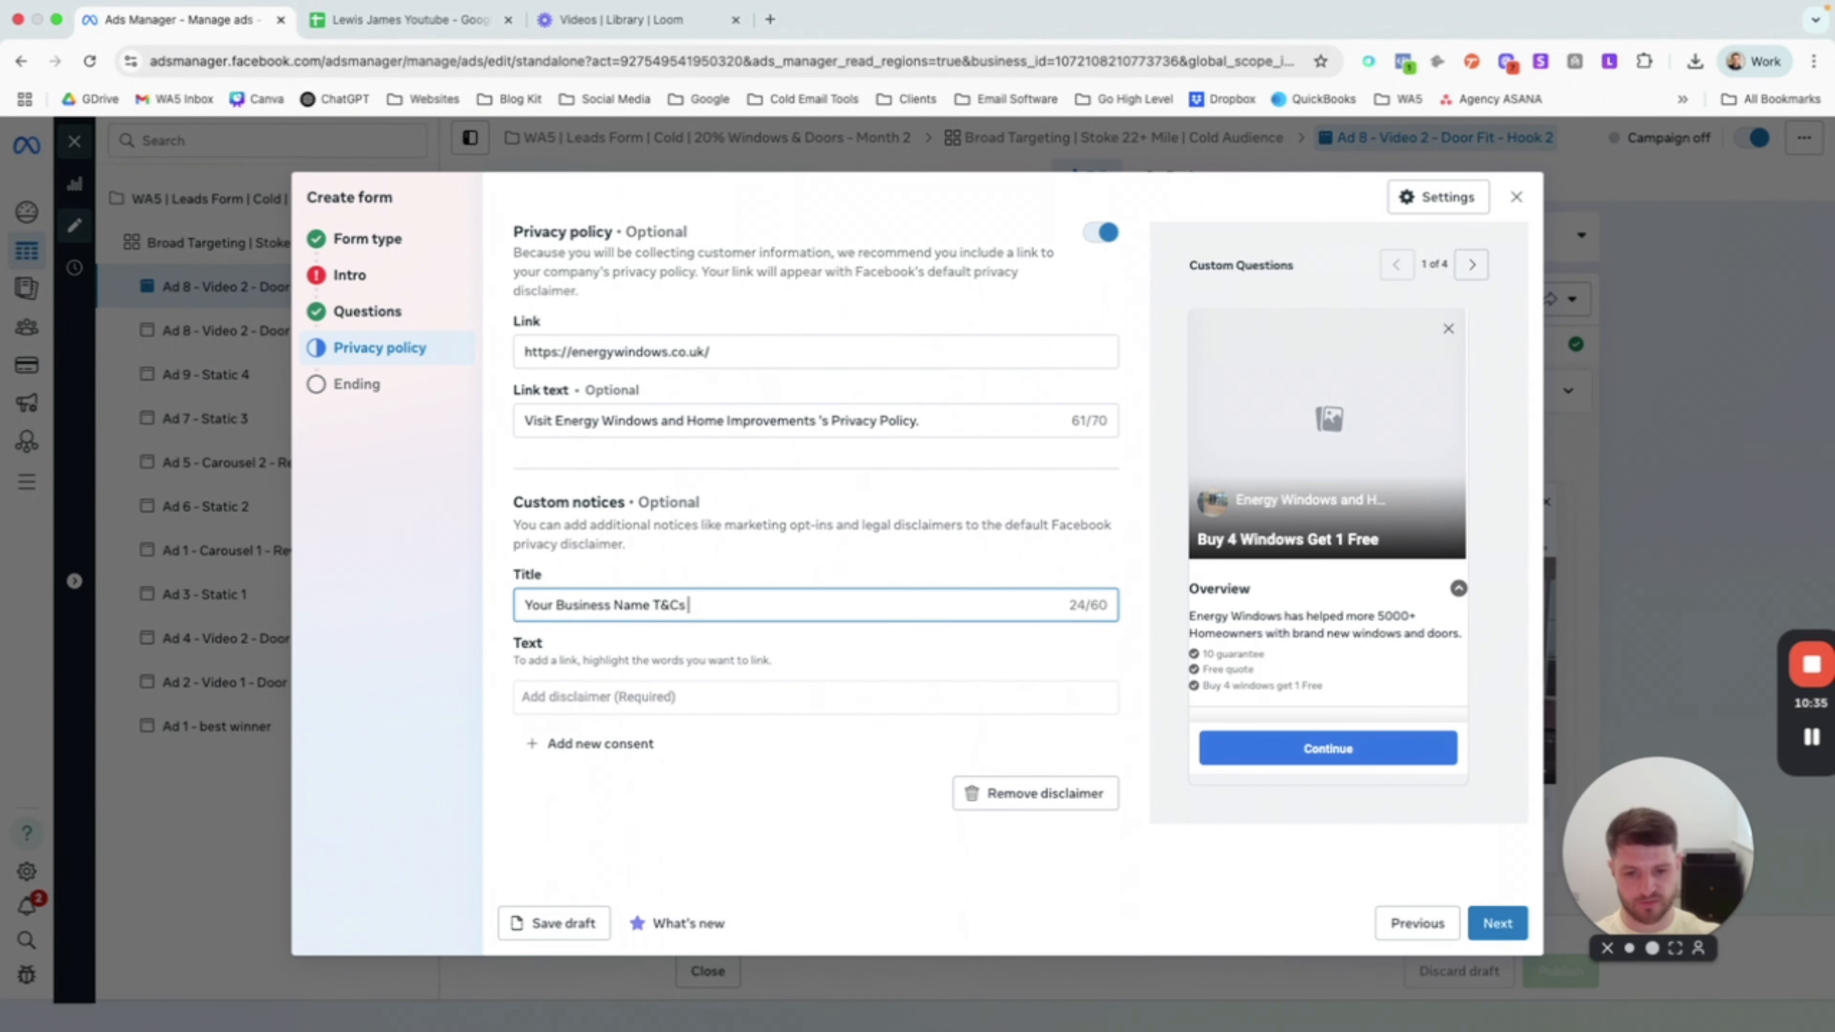
click(631, 695)
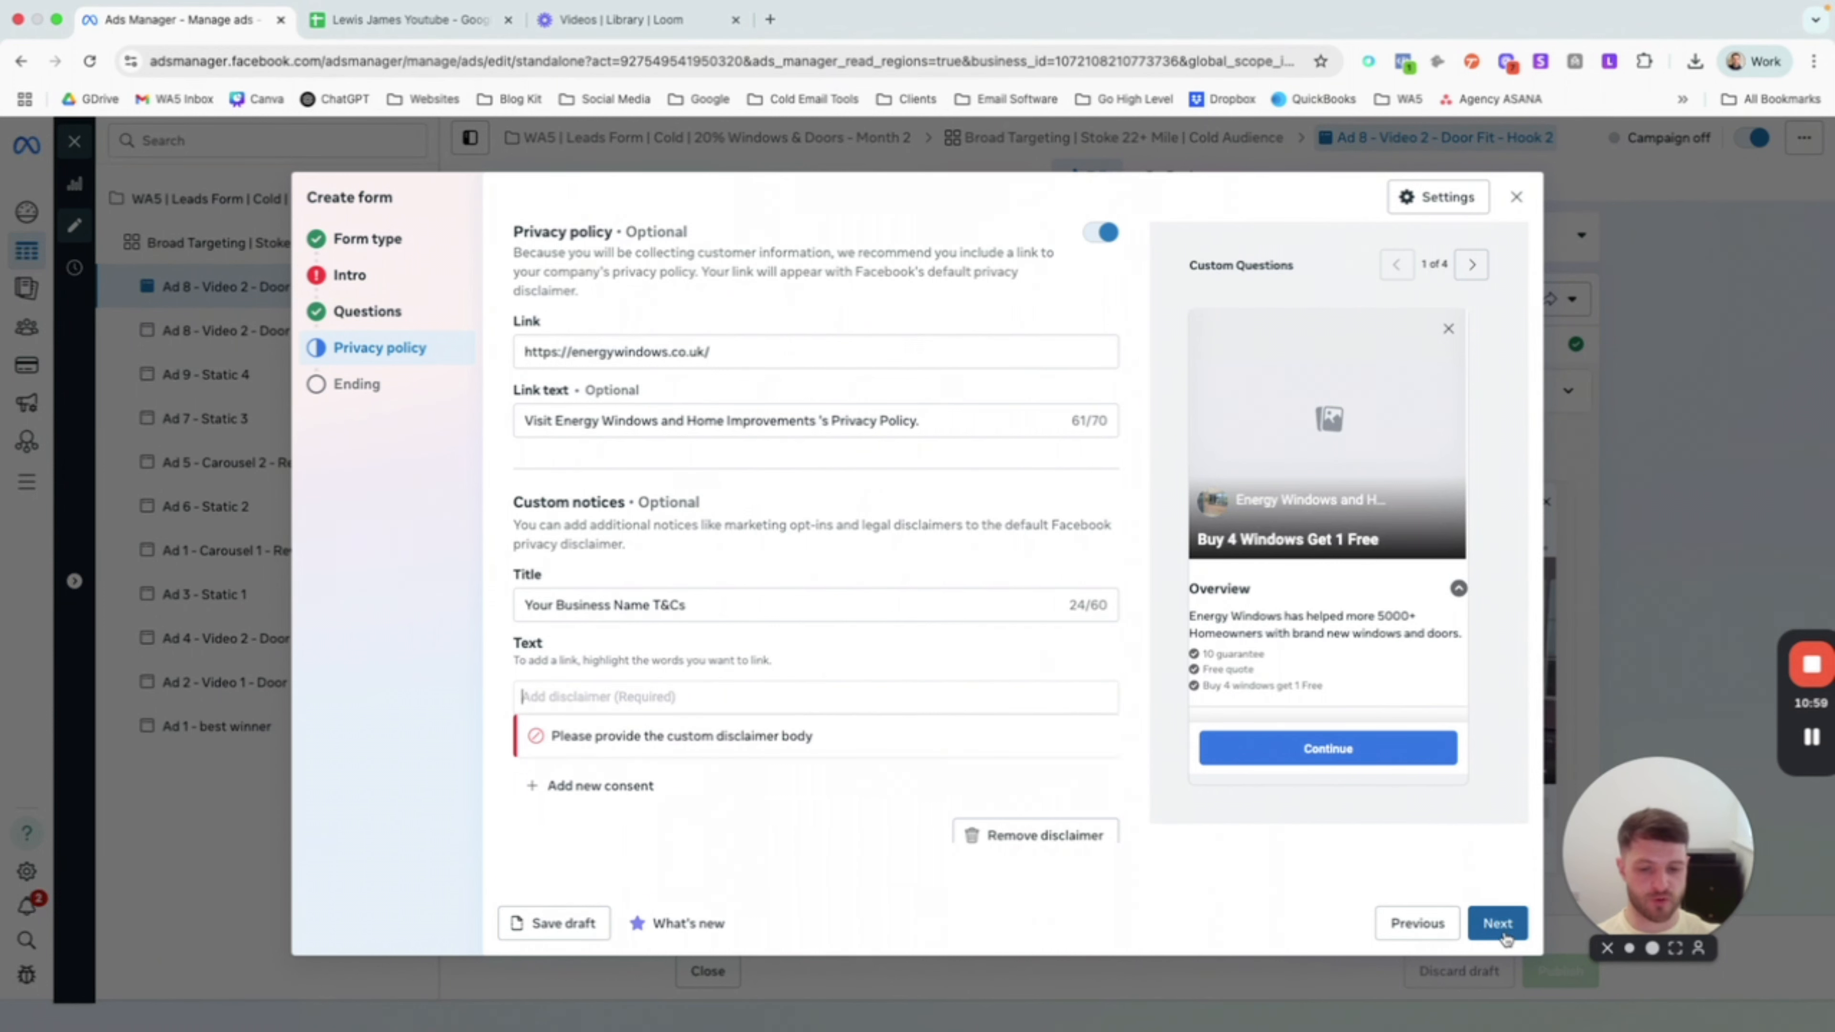
text(TEST)
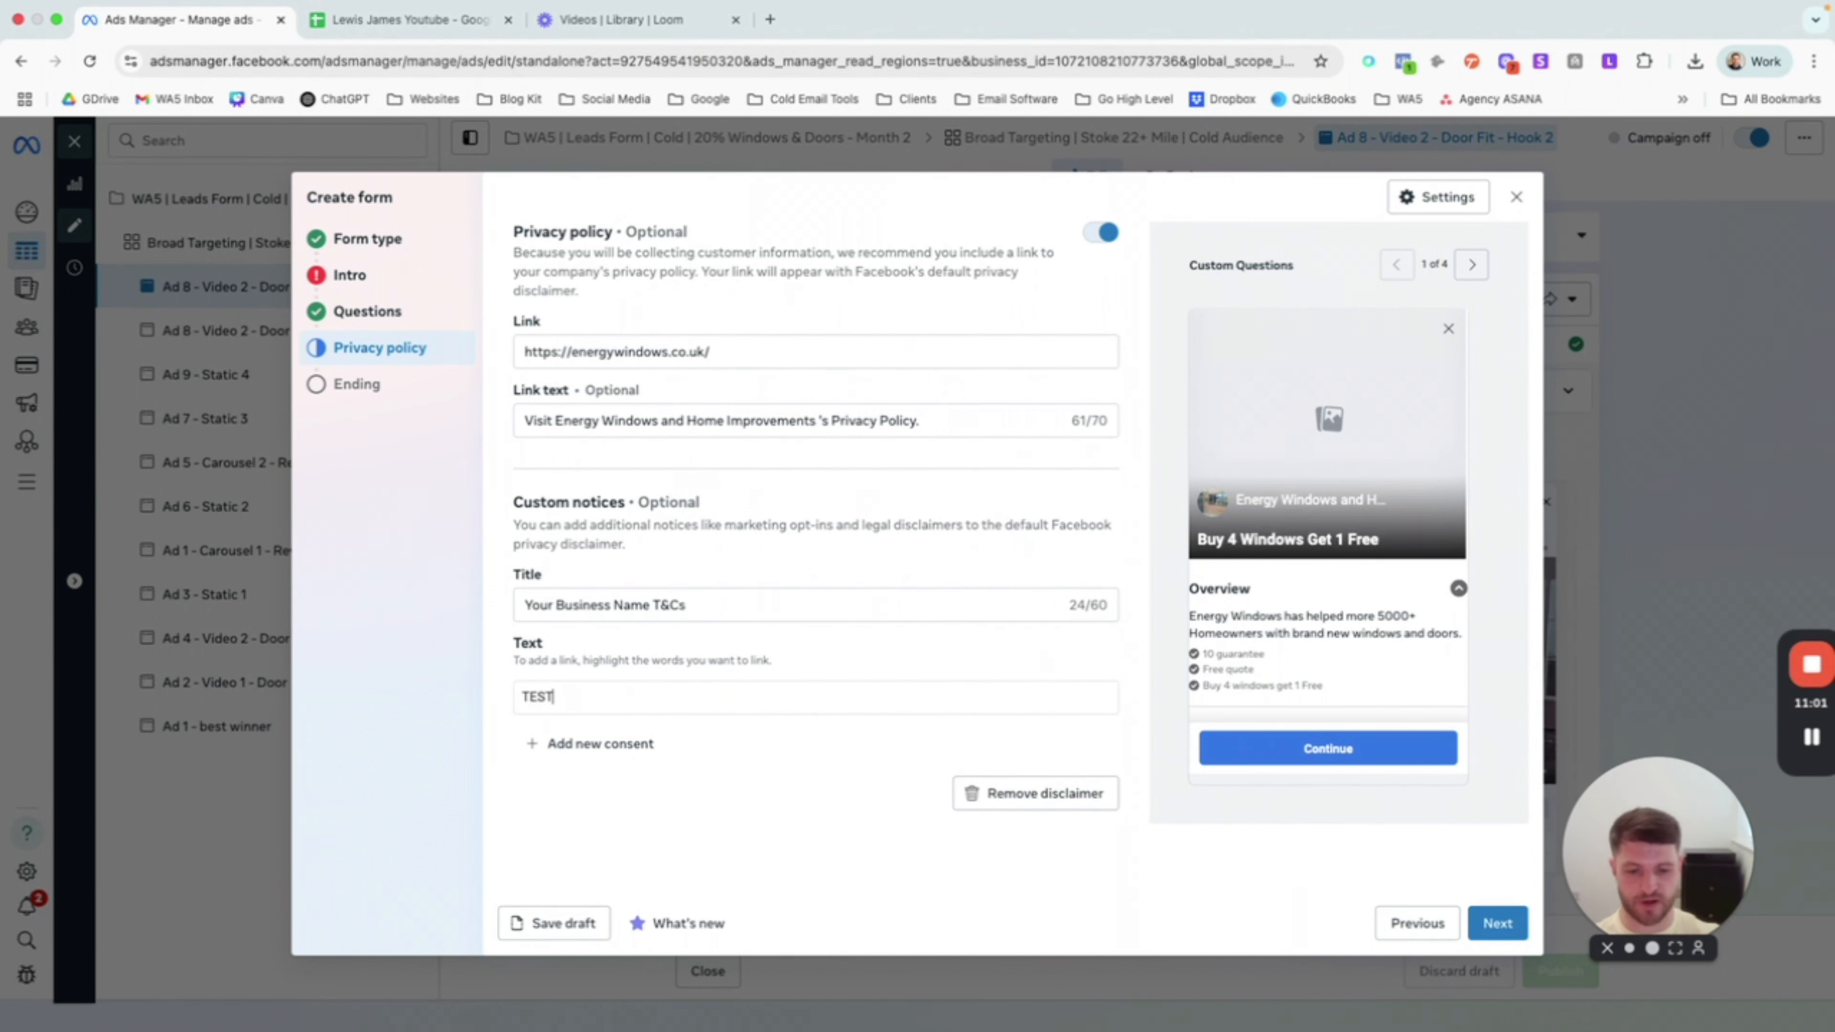
click(1493, 922)
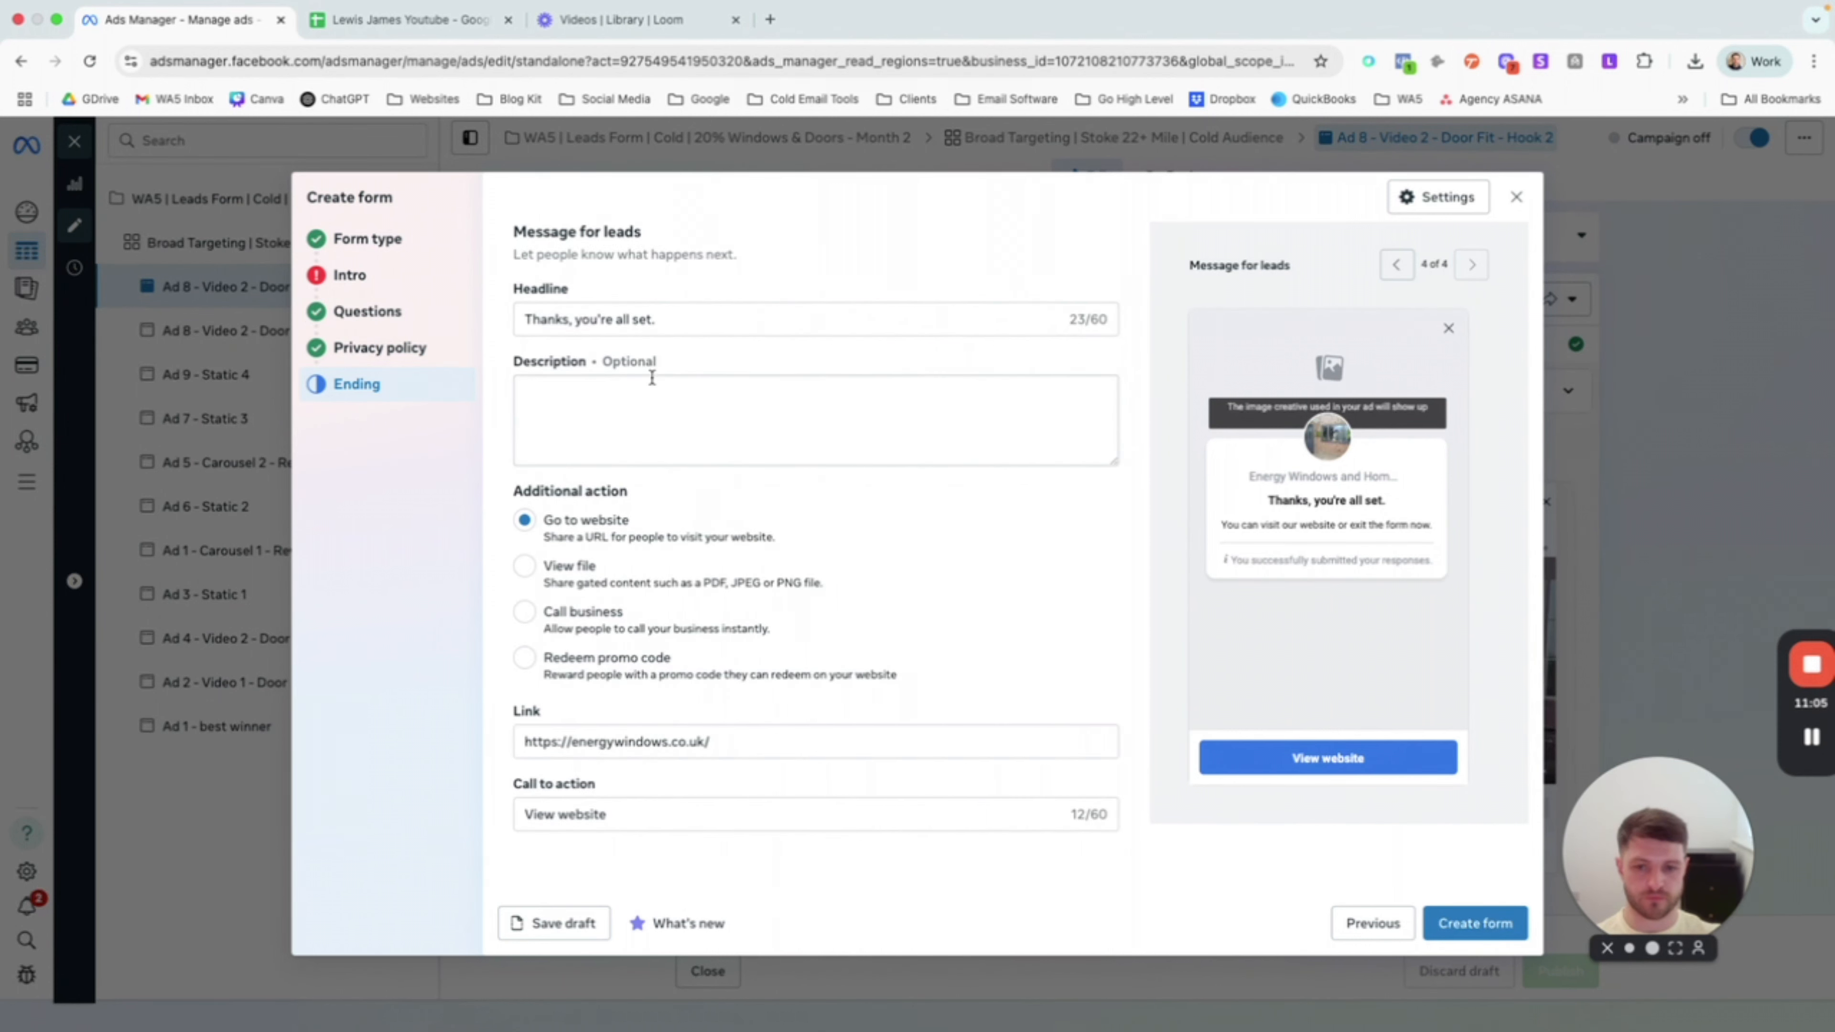
Step: Set the ending message headline to "Thanks for your time" and review the description and additional action options
drag(697, 313, 521, 314)
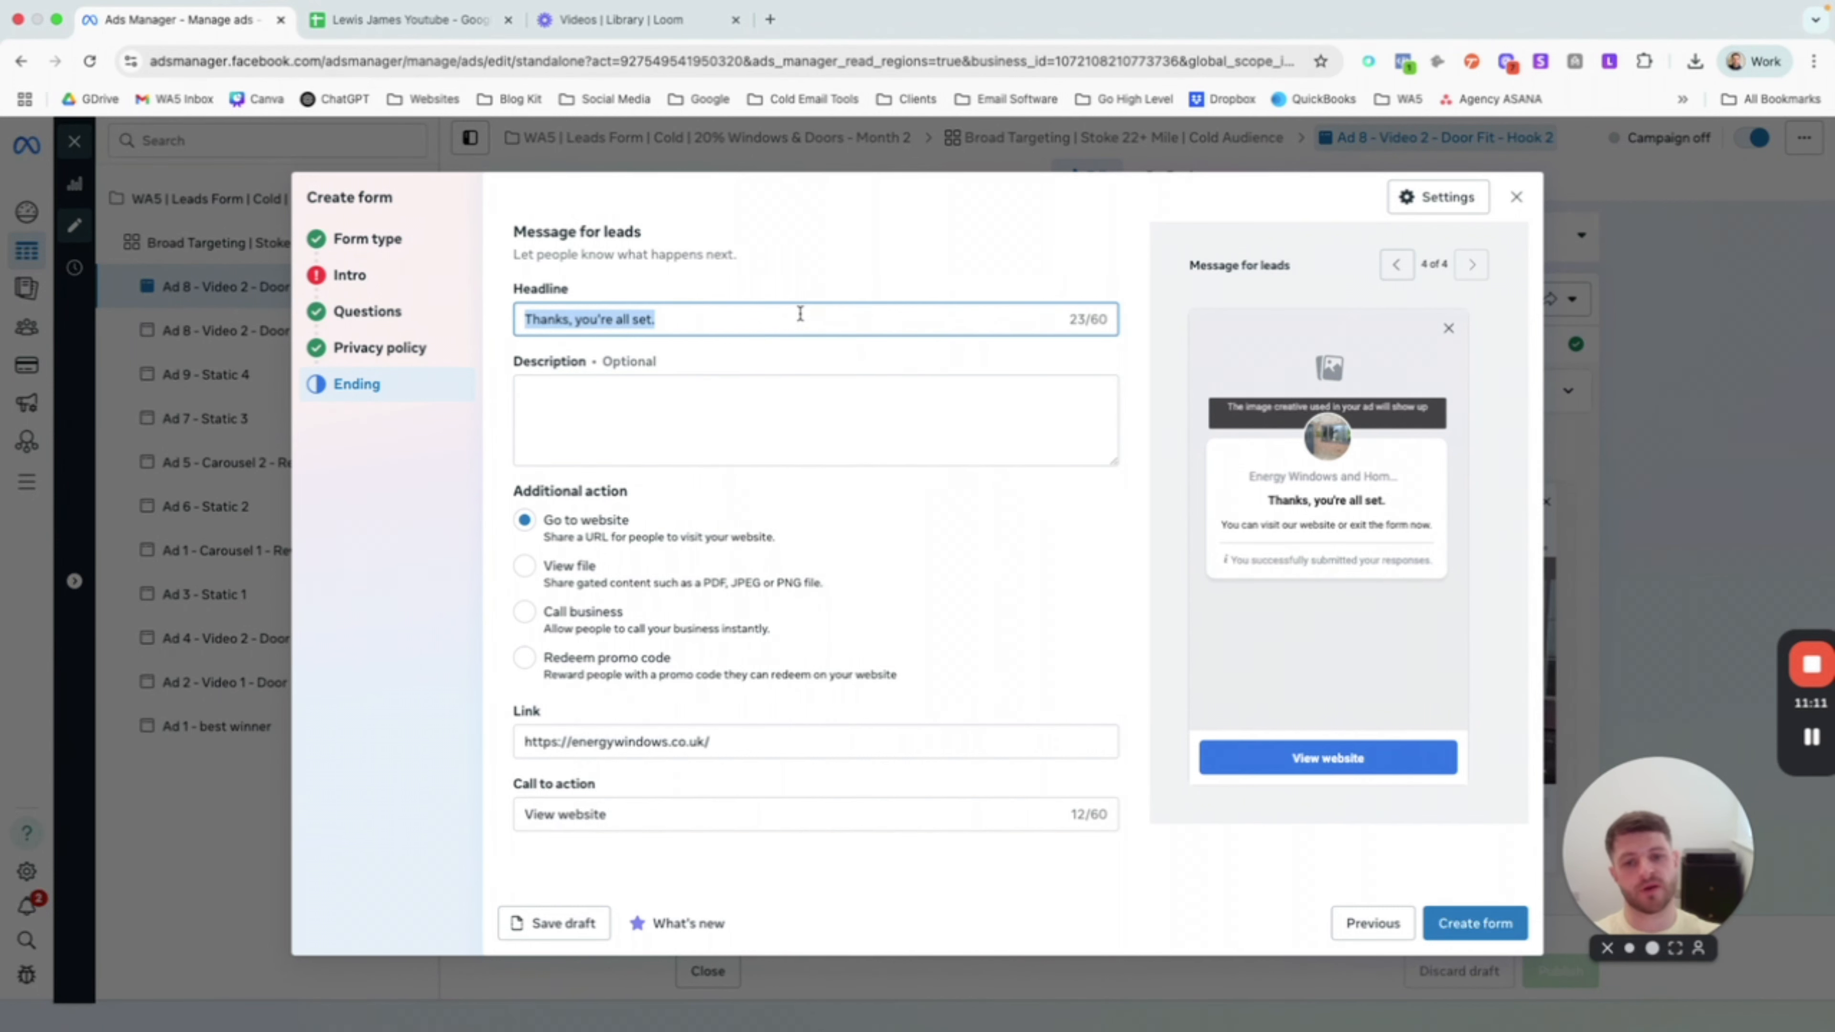
text(Thanks yo)
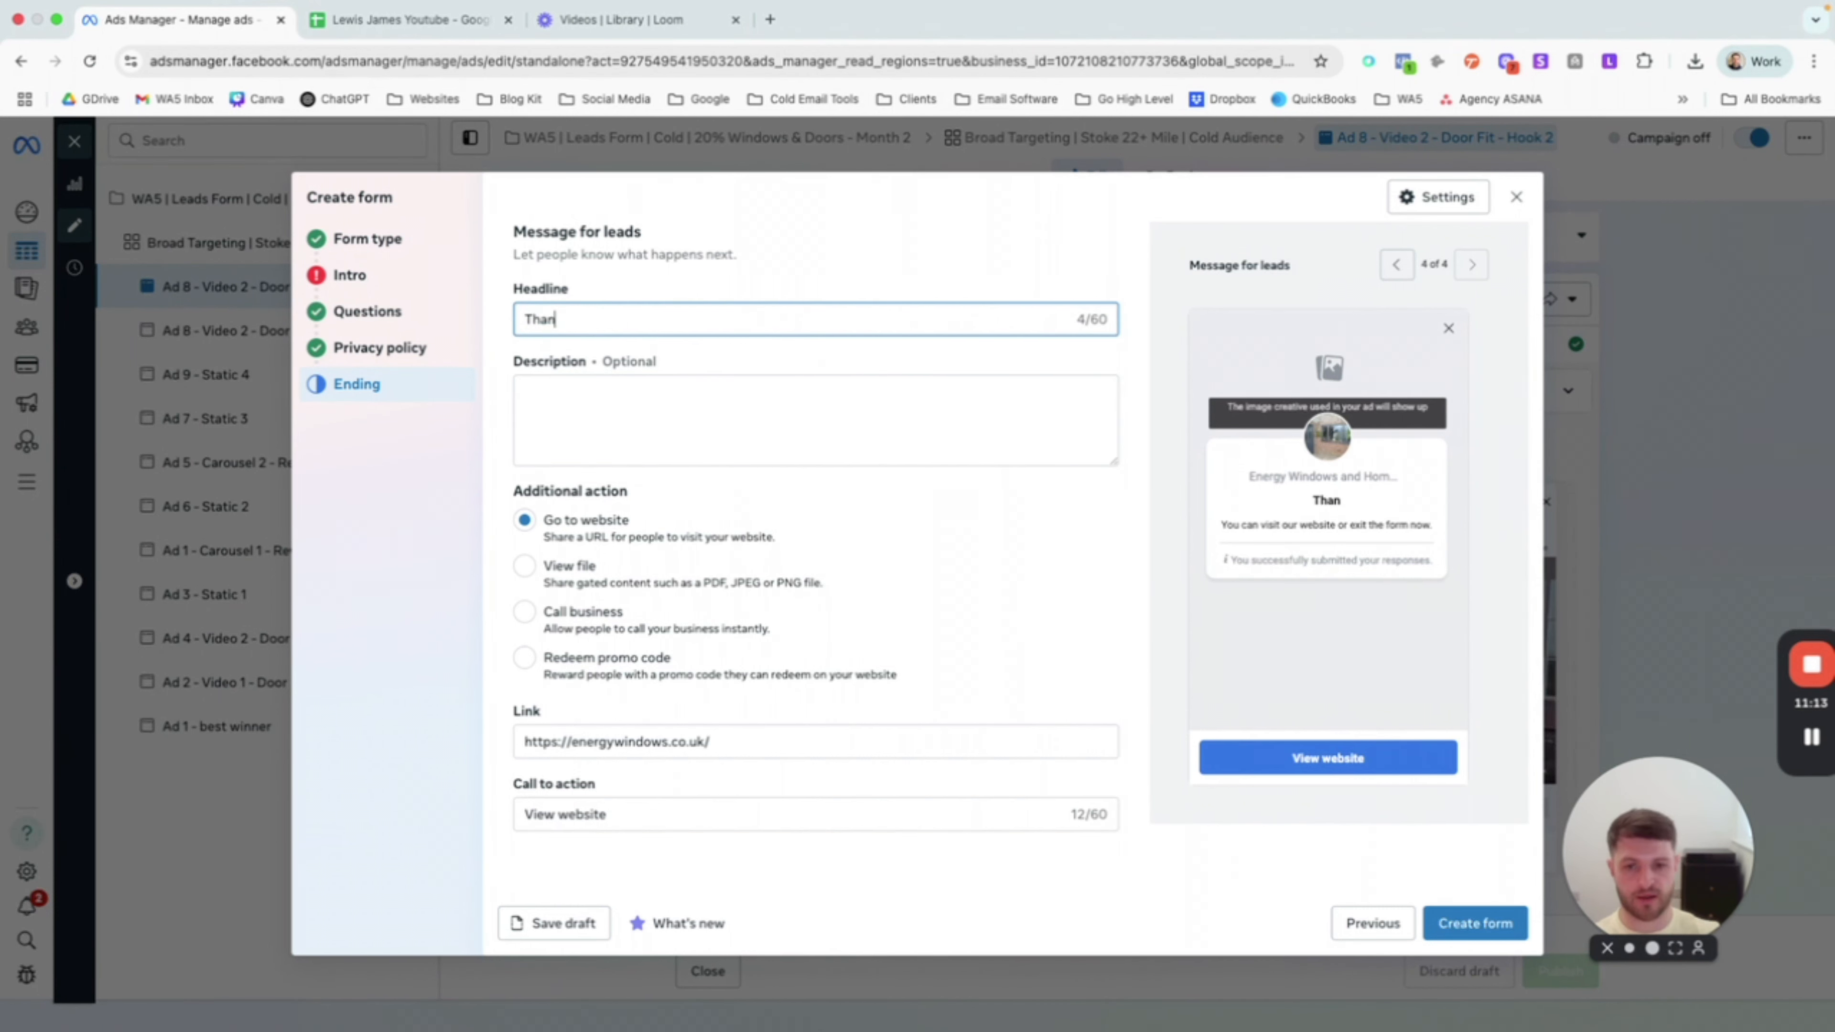
key(BackSpace)
key(BackSpace)
text(for uo)
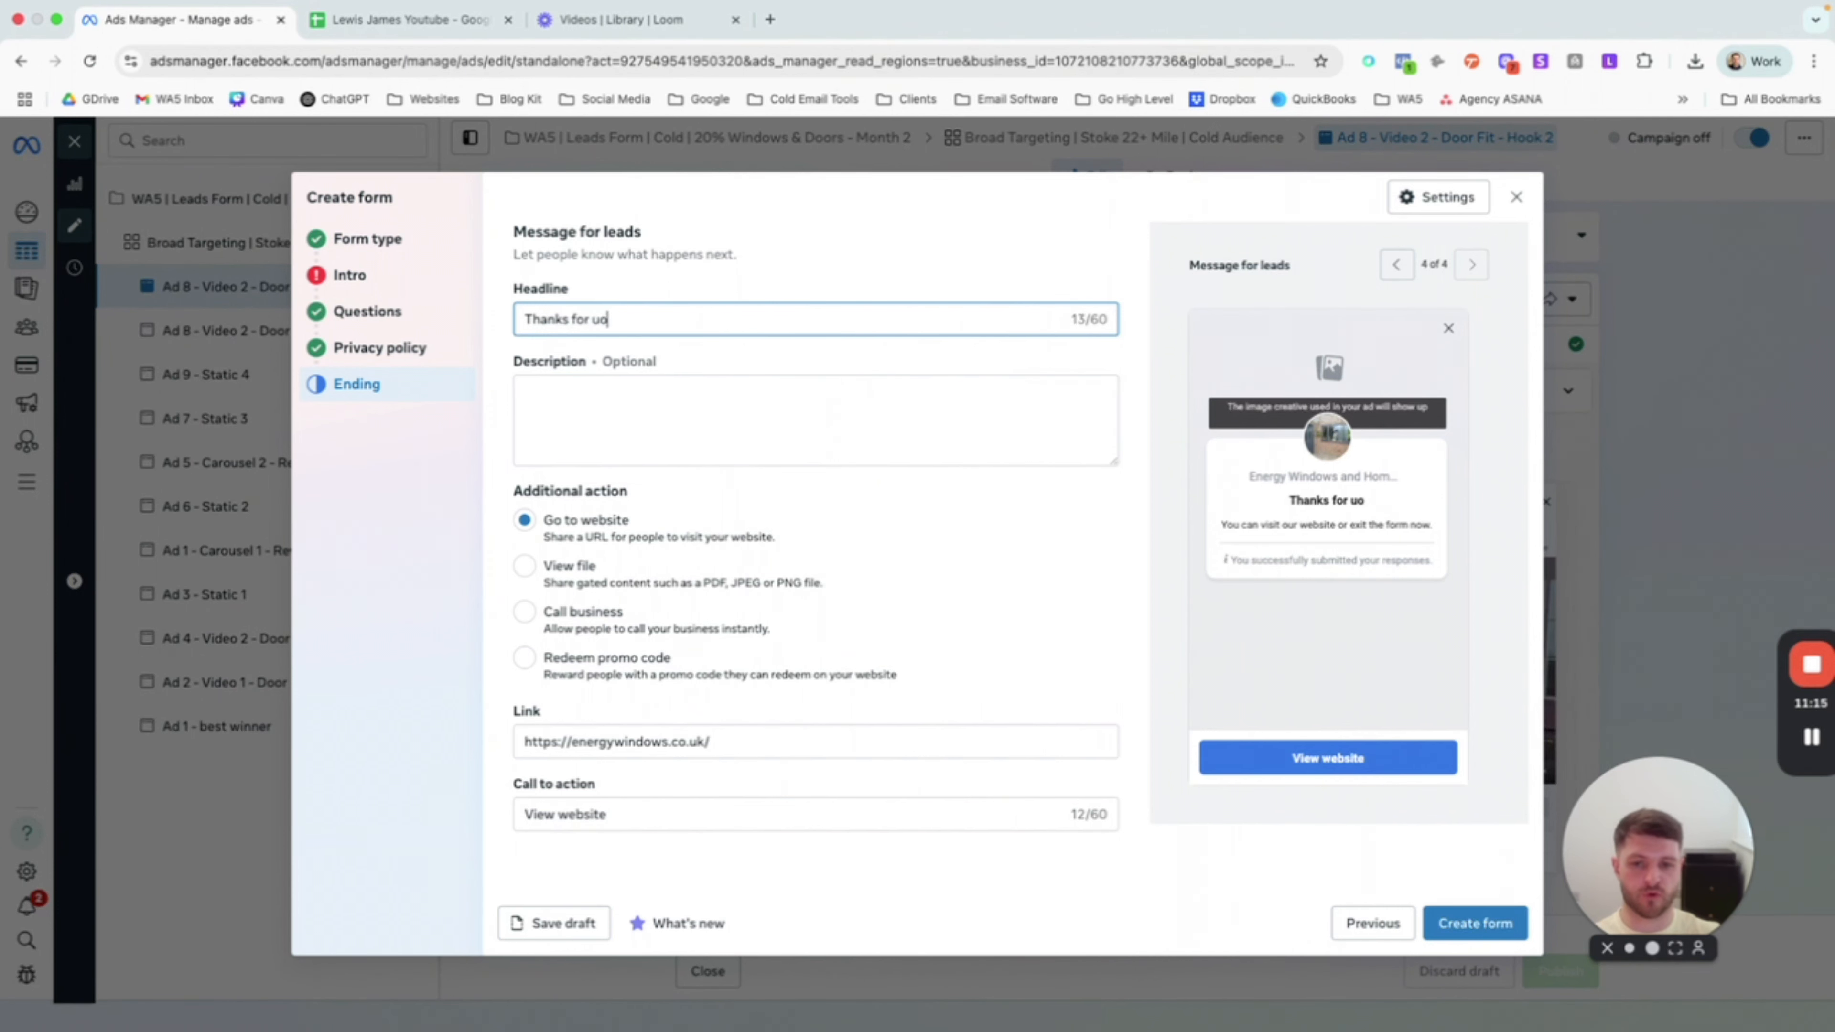
key(BackSpace)
key(BackSpace)
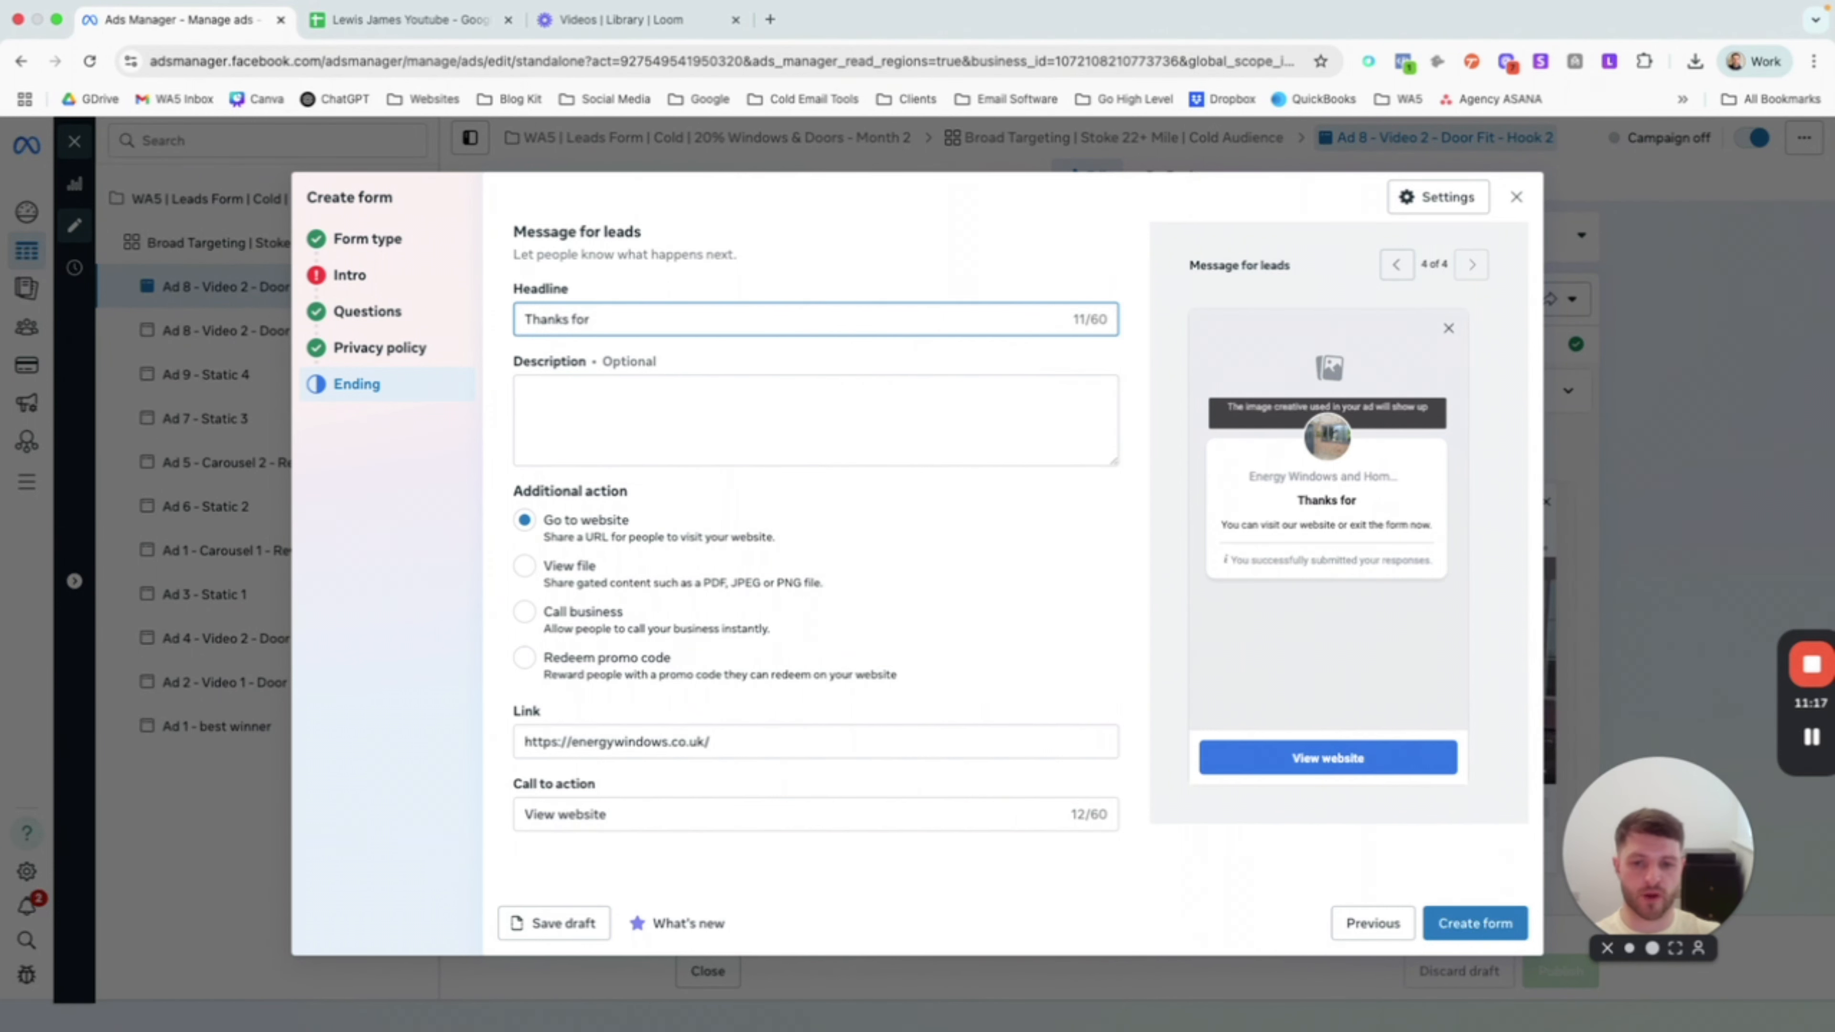
text(your time)
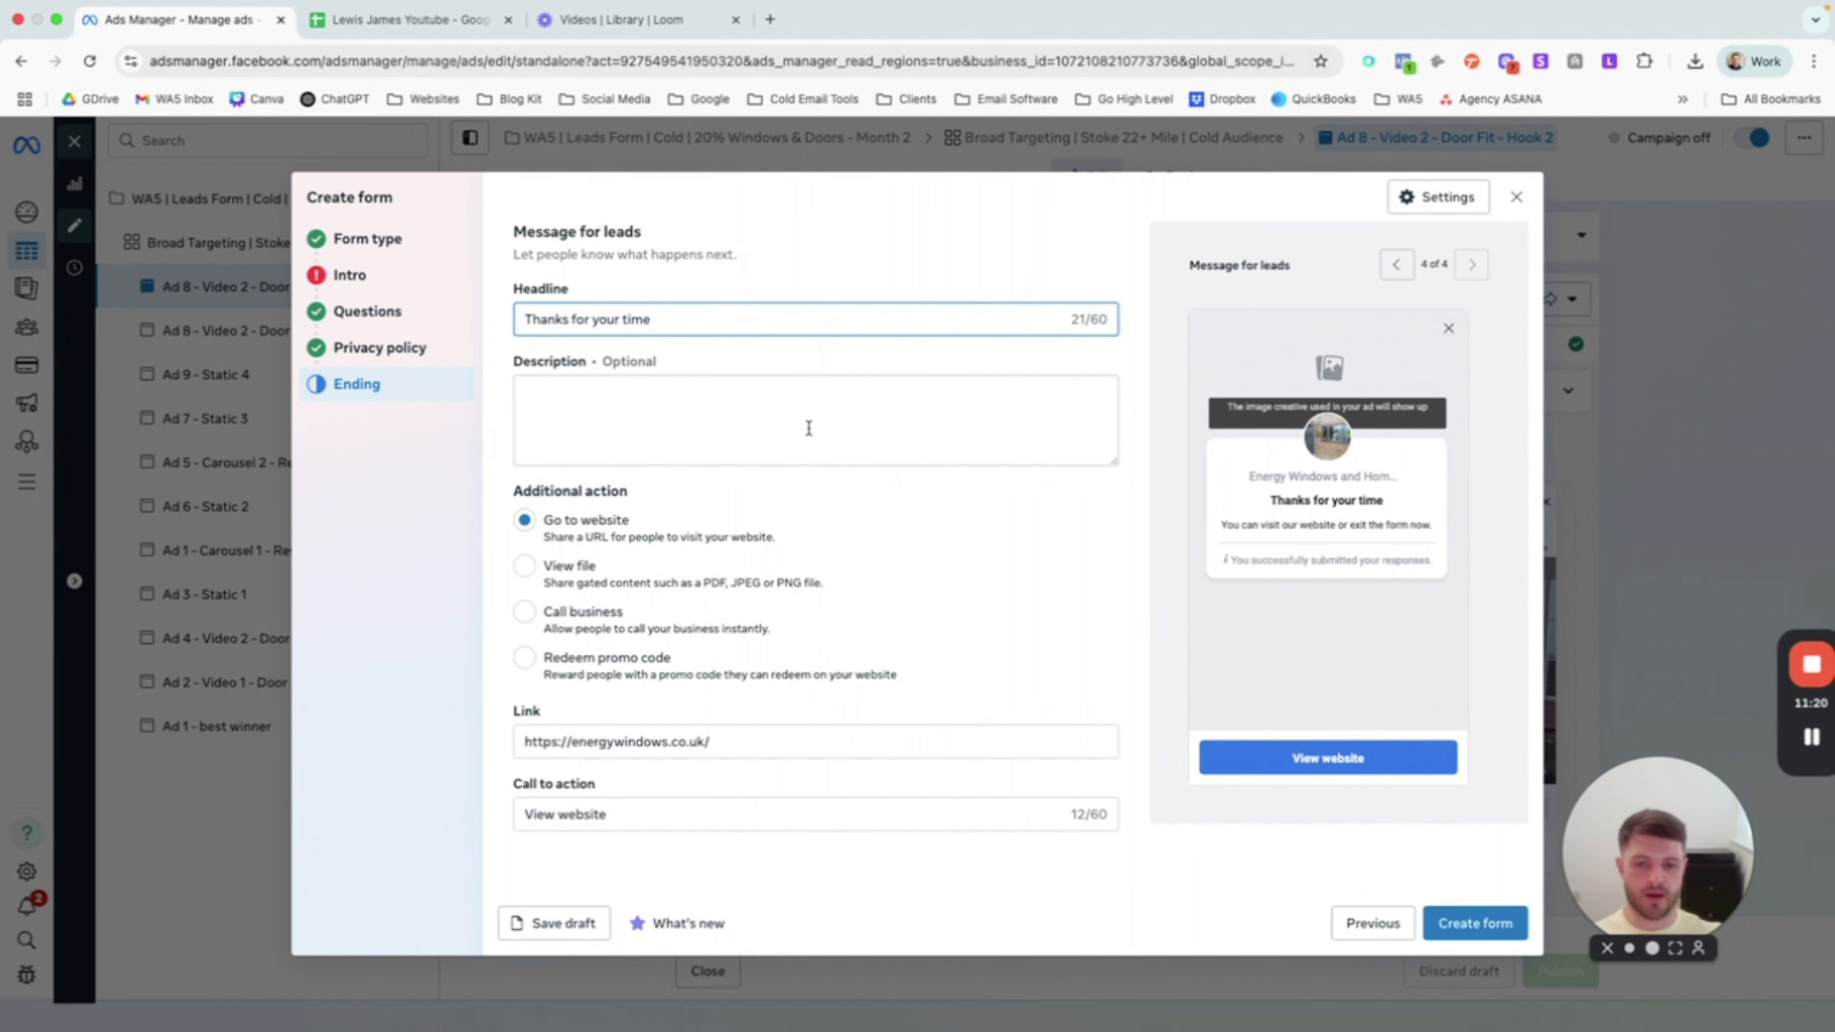
click(760, 417)
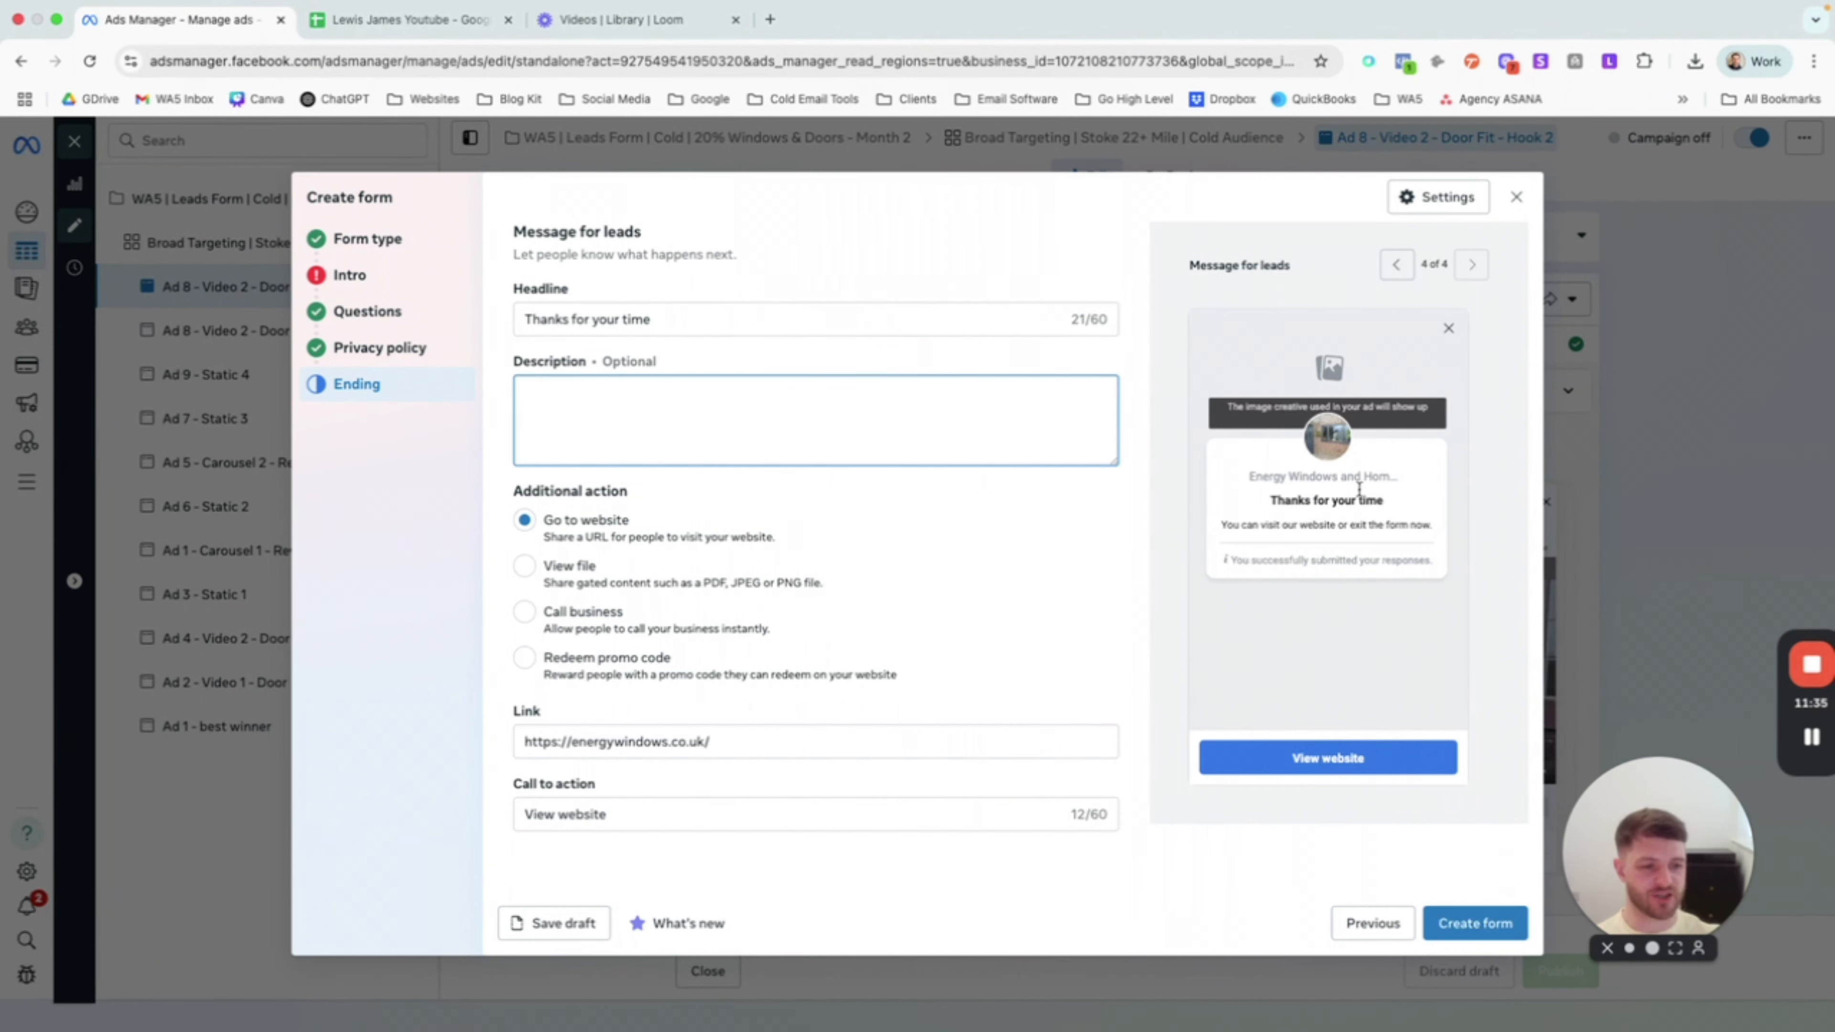
scroll(676, 542, down, 2)
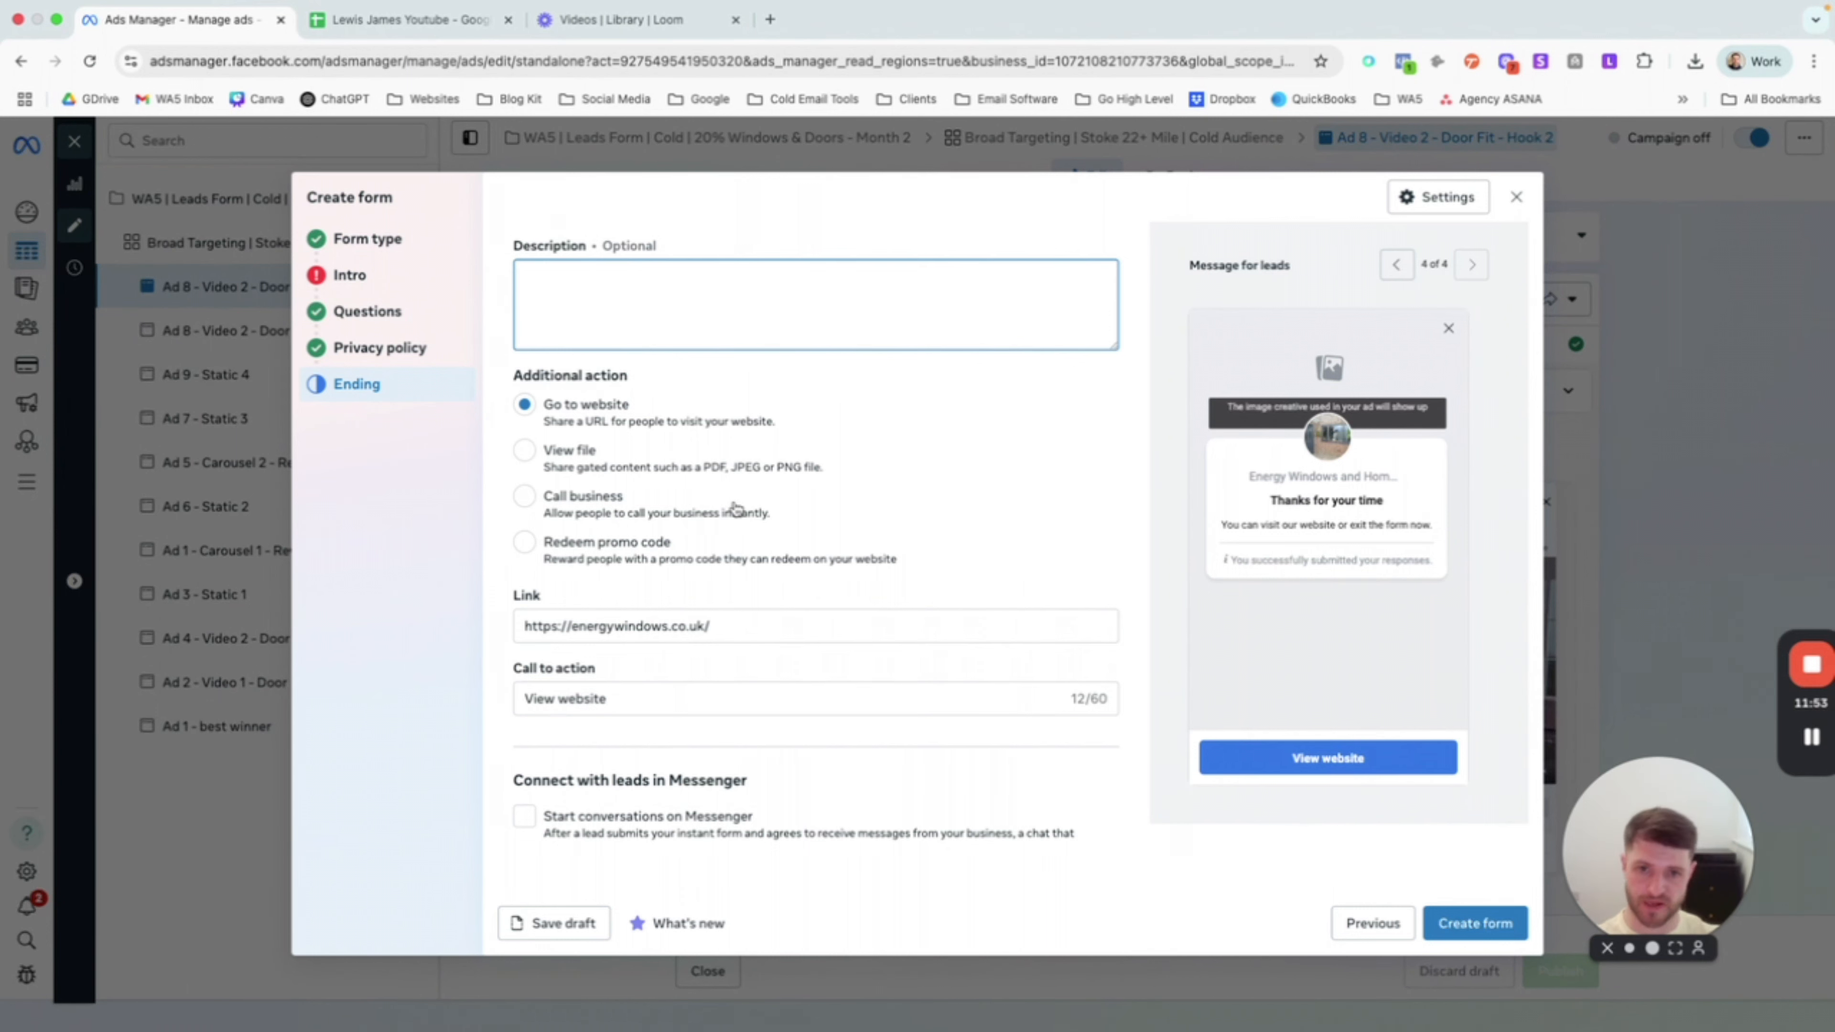
Step: Set the ending's additional action to Call business, try out an entry in its phone number field and clear it again
click(525, 497)
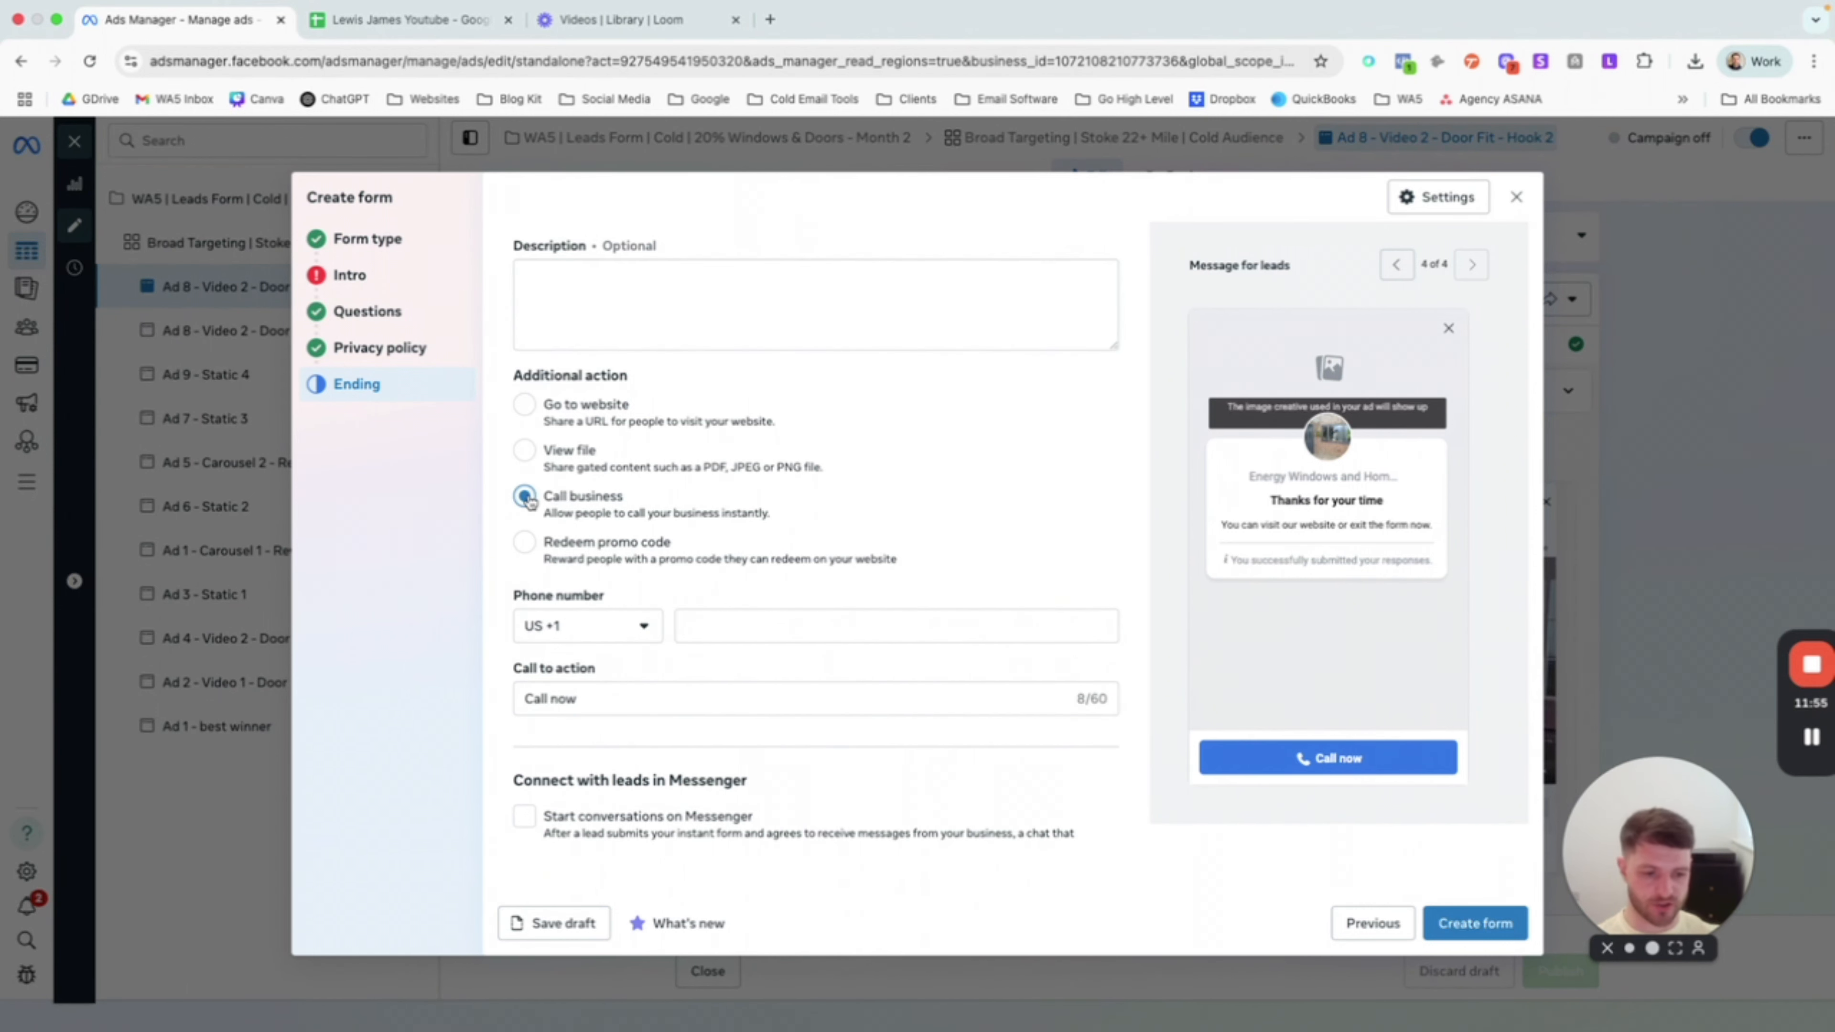
scroll(812, 643, down, 1)
click(811, 639)
text(084857)
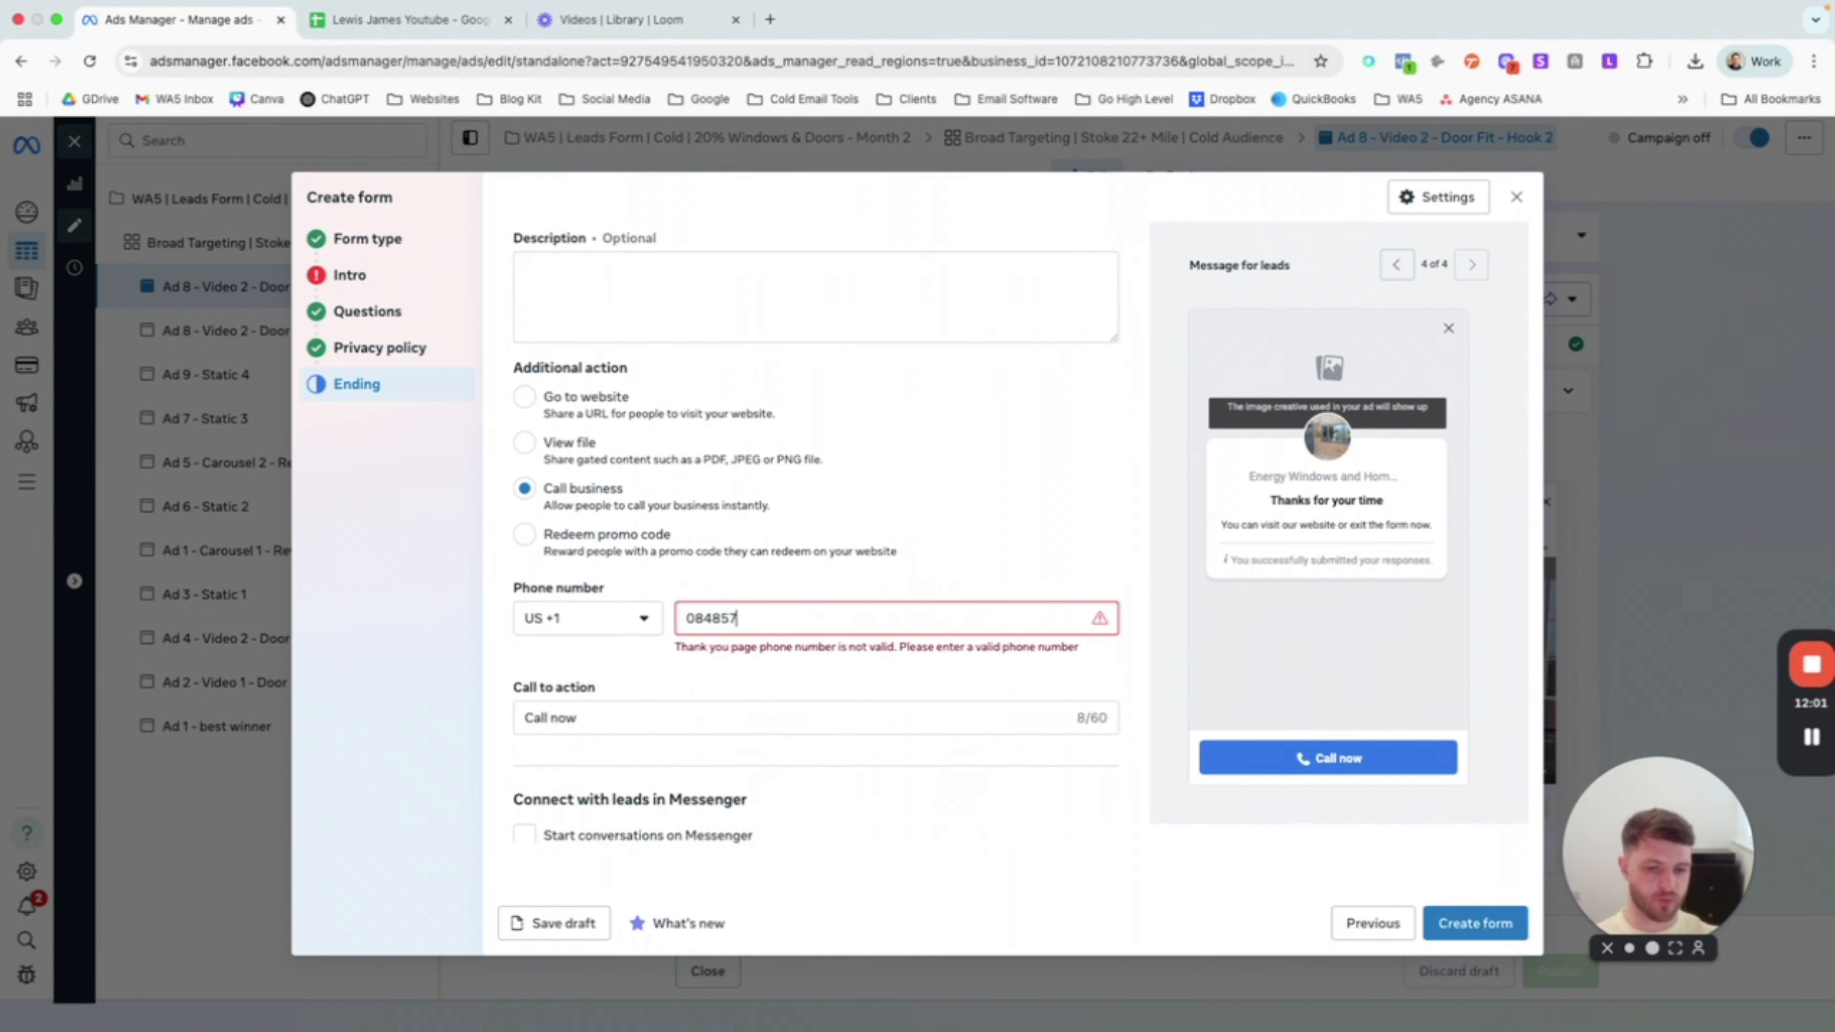
key(BackSpace)
key(BackSpace)
key(BackSpace)
key(BackSpace)
key(BackSpace)
key(BackSpace)
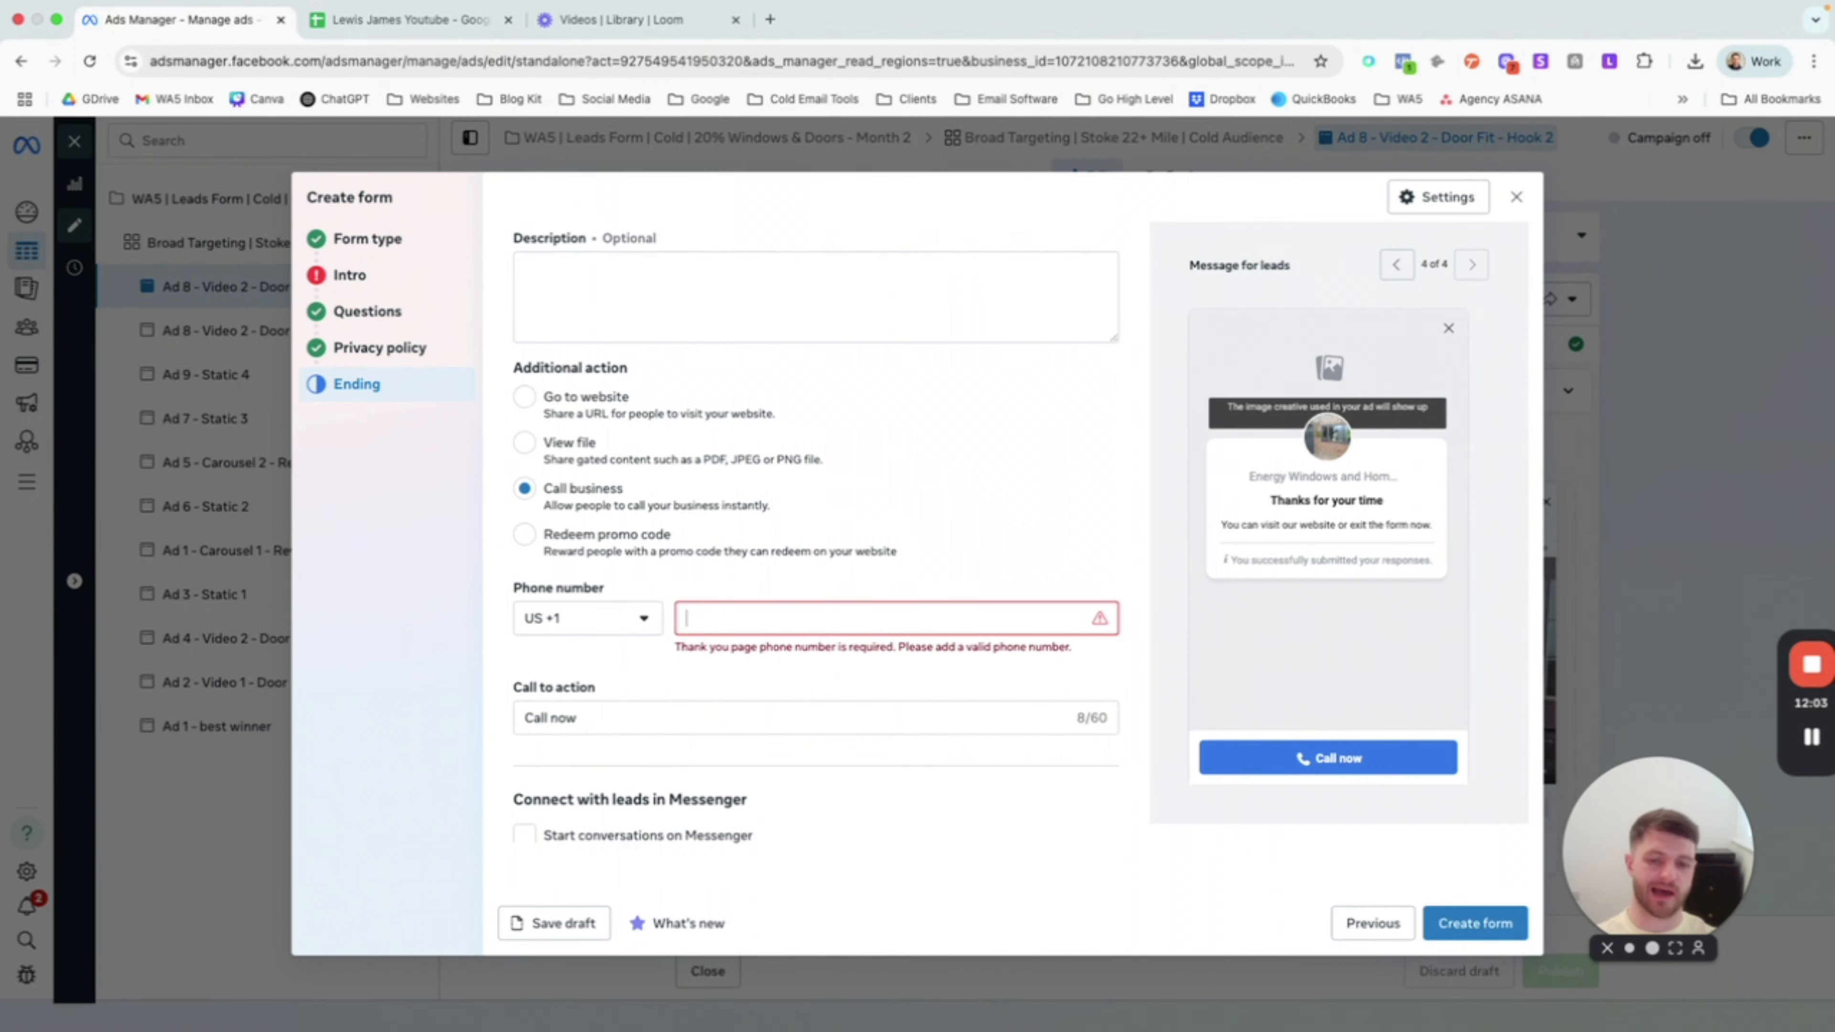
Step: Check the remaining Call business and Messenger options of the ending, and go back to the form's Intro section
scroll(593, 515, down, 1)
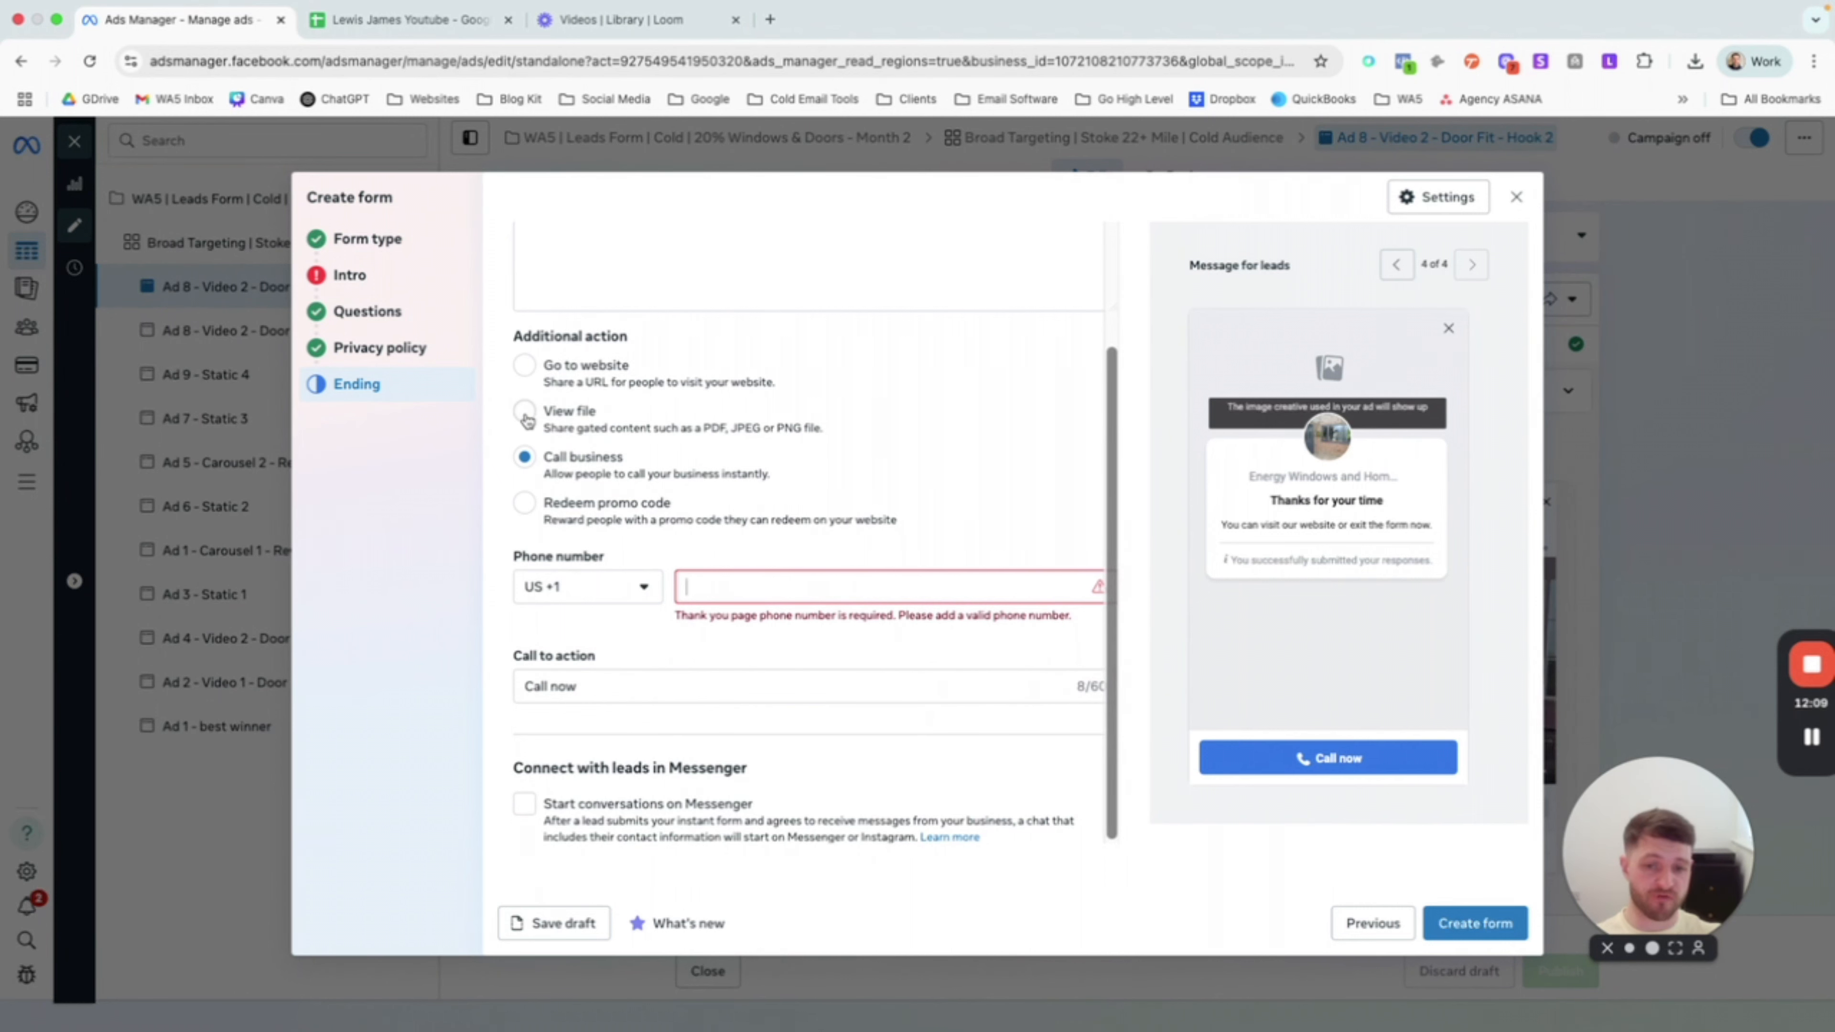
scroll(606, 489, down, 1)
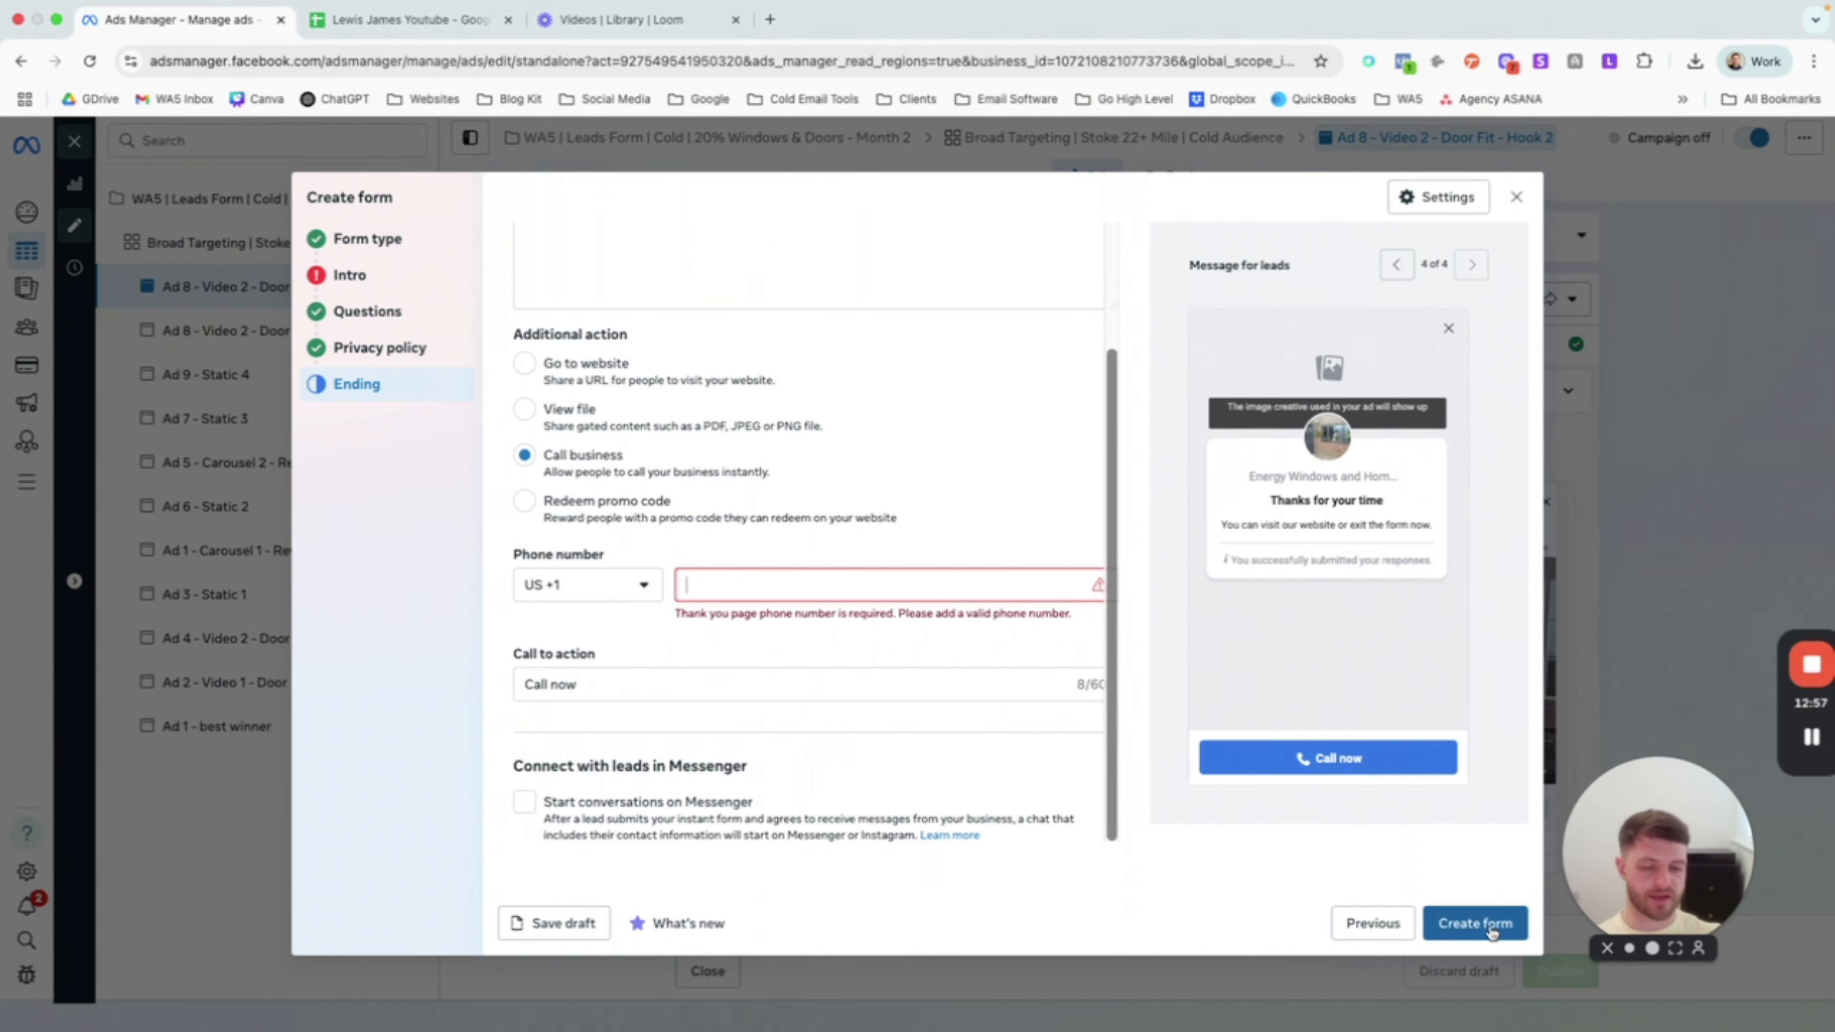
click(350, 285)
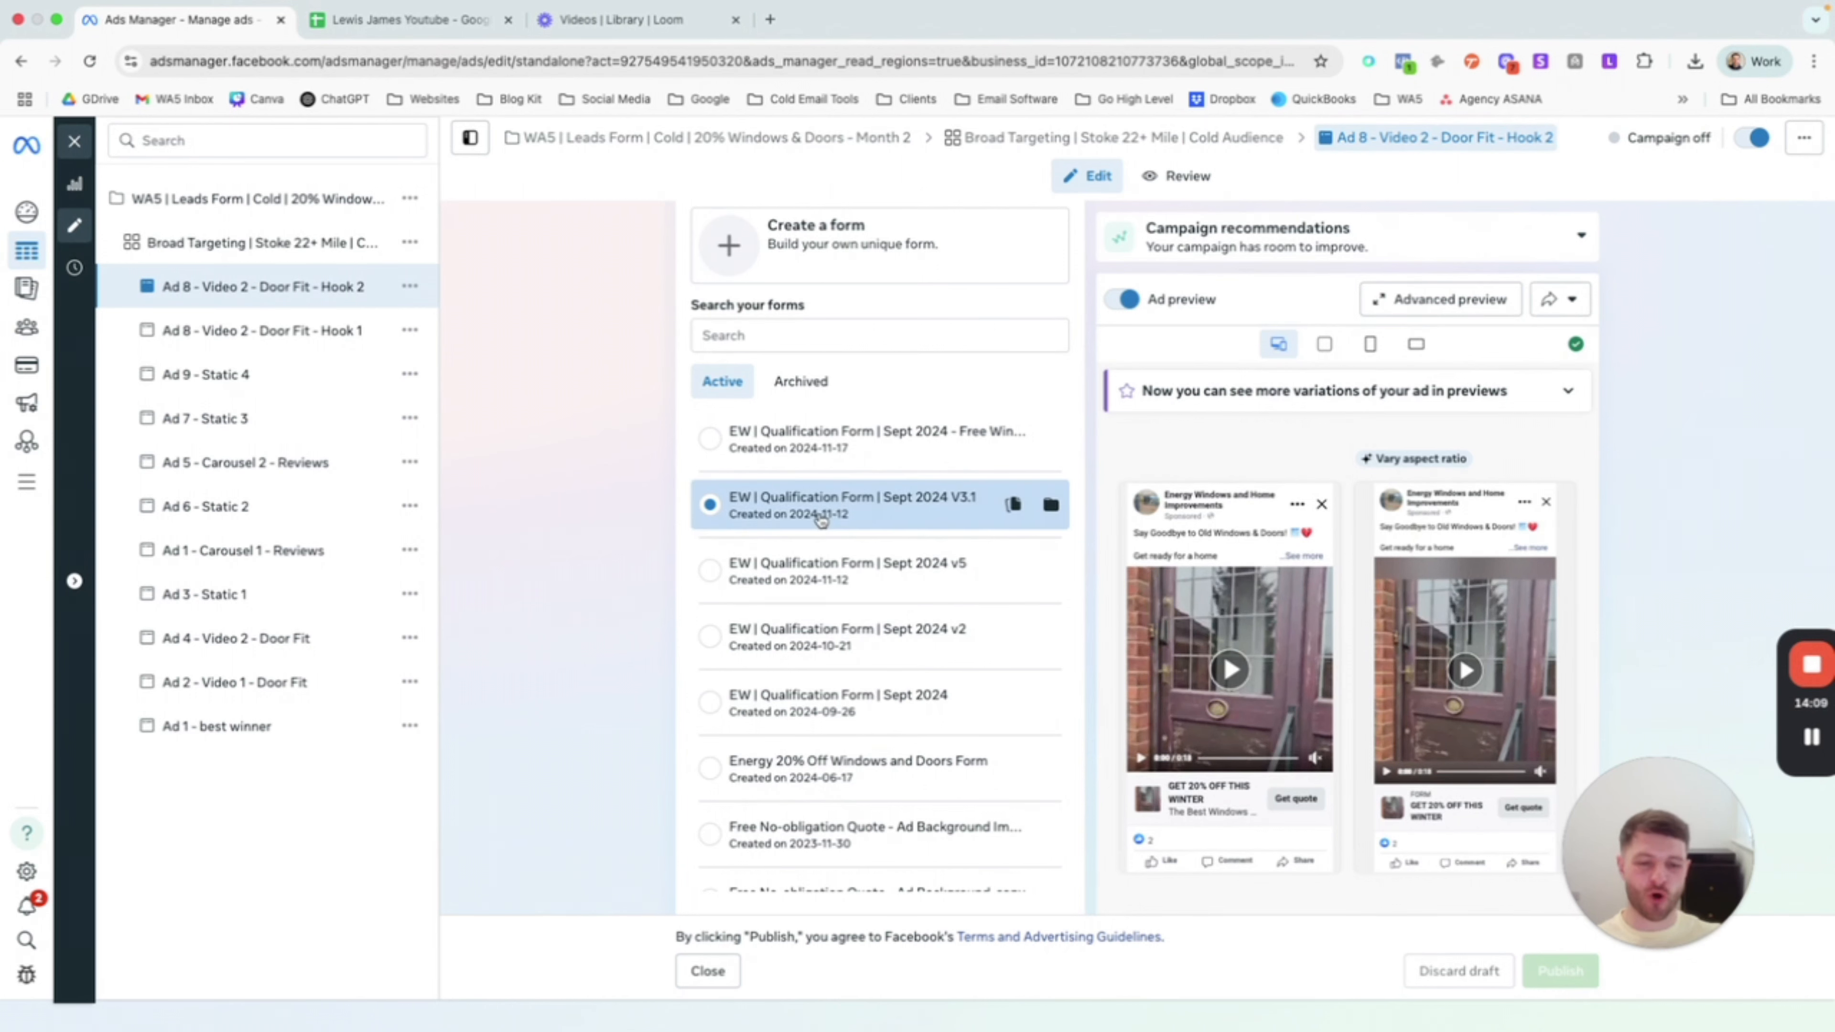
Step: Look through the active lead forms and the ad's placement previews, down to the preview of "EW | Qualification Form | Sept 2024 V3.1"
scroll(846, 499, down, 4)
scroll(817, 517, up, 3)
scroll(819, 525, up, 1)
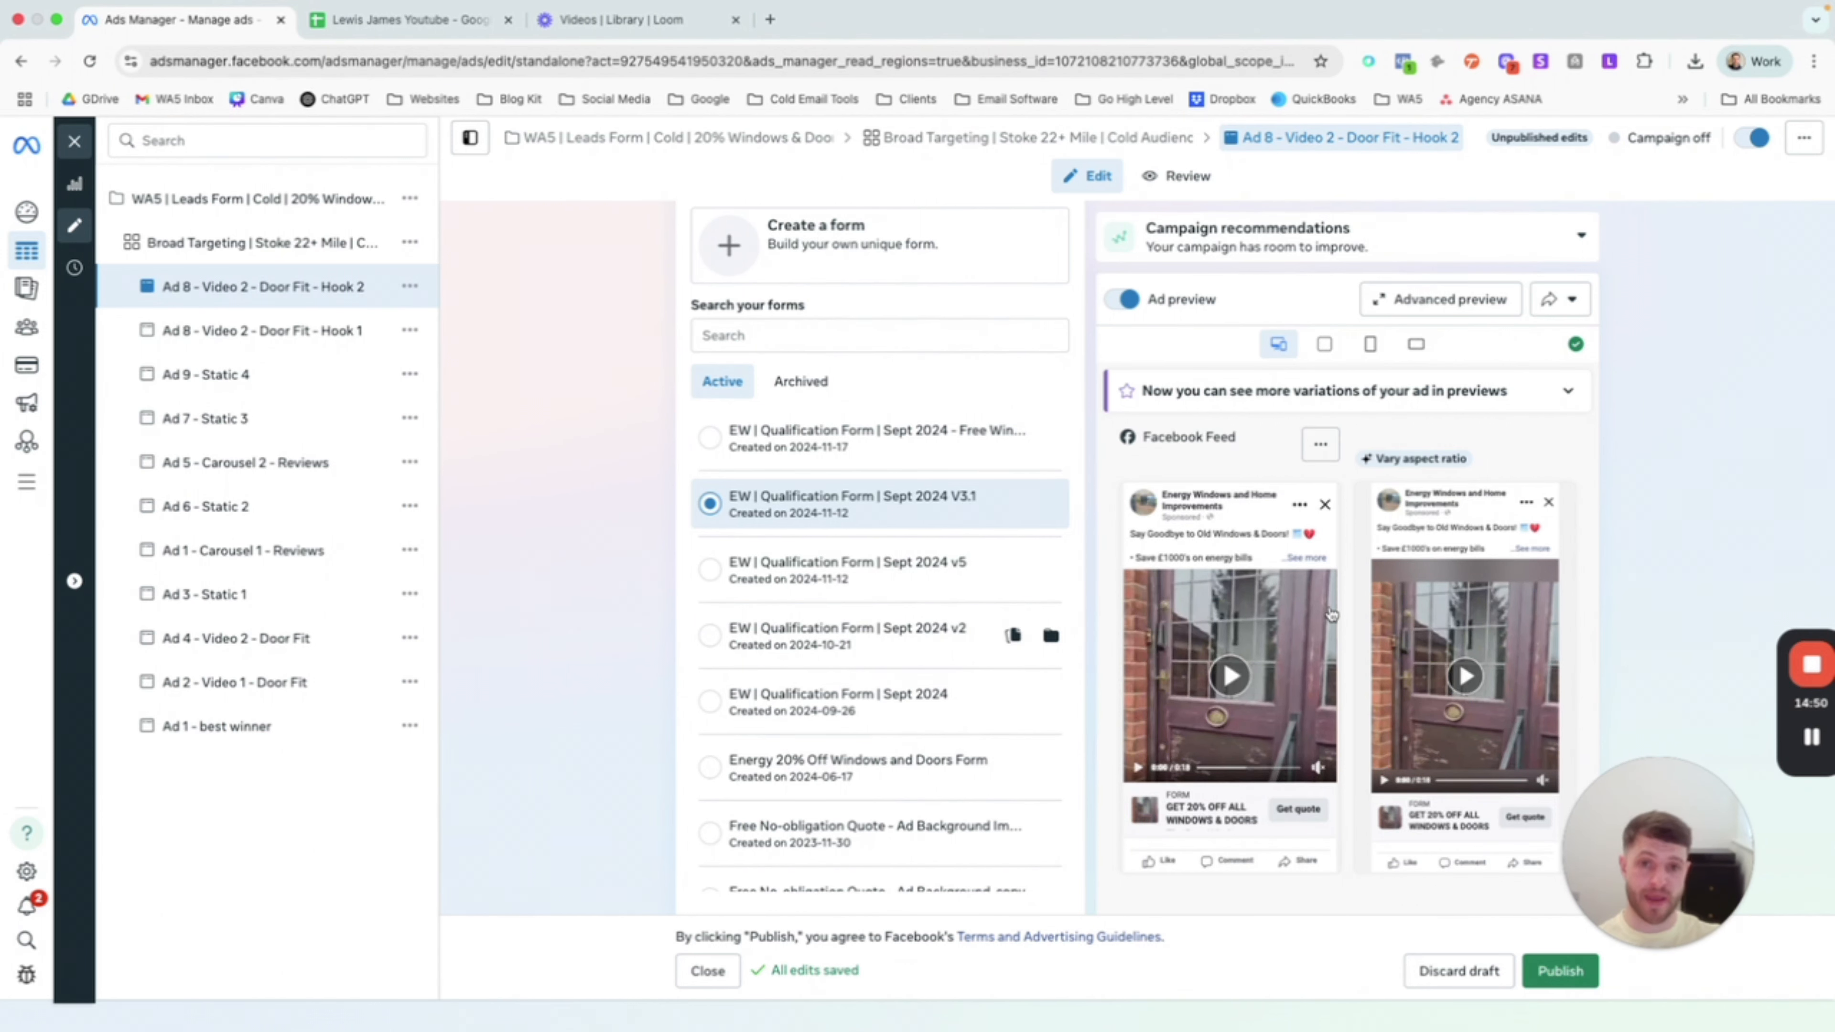
scroll(1331, 611, down, 7)
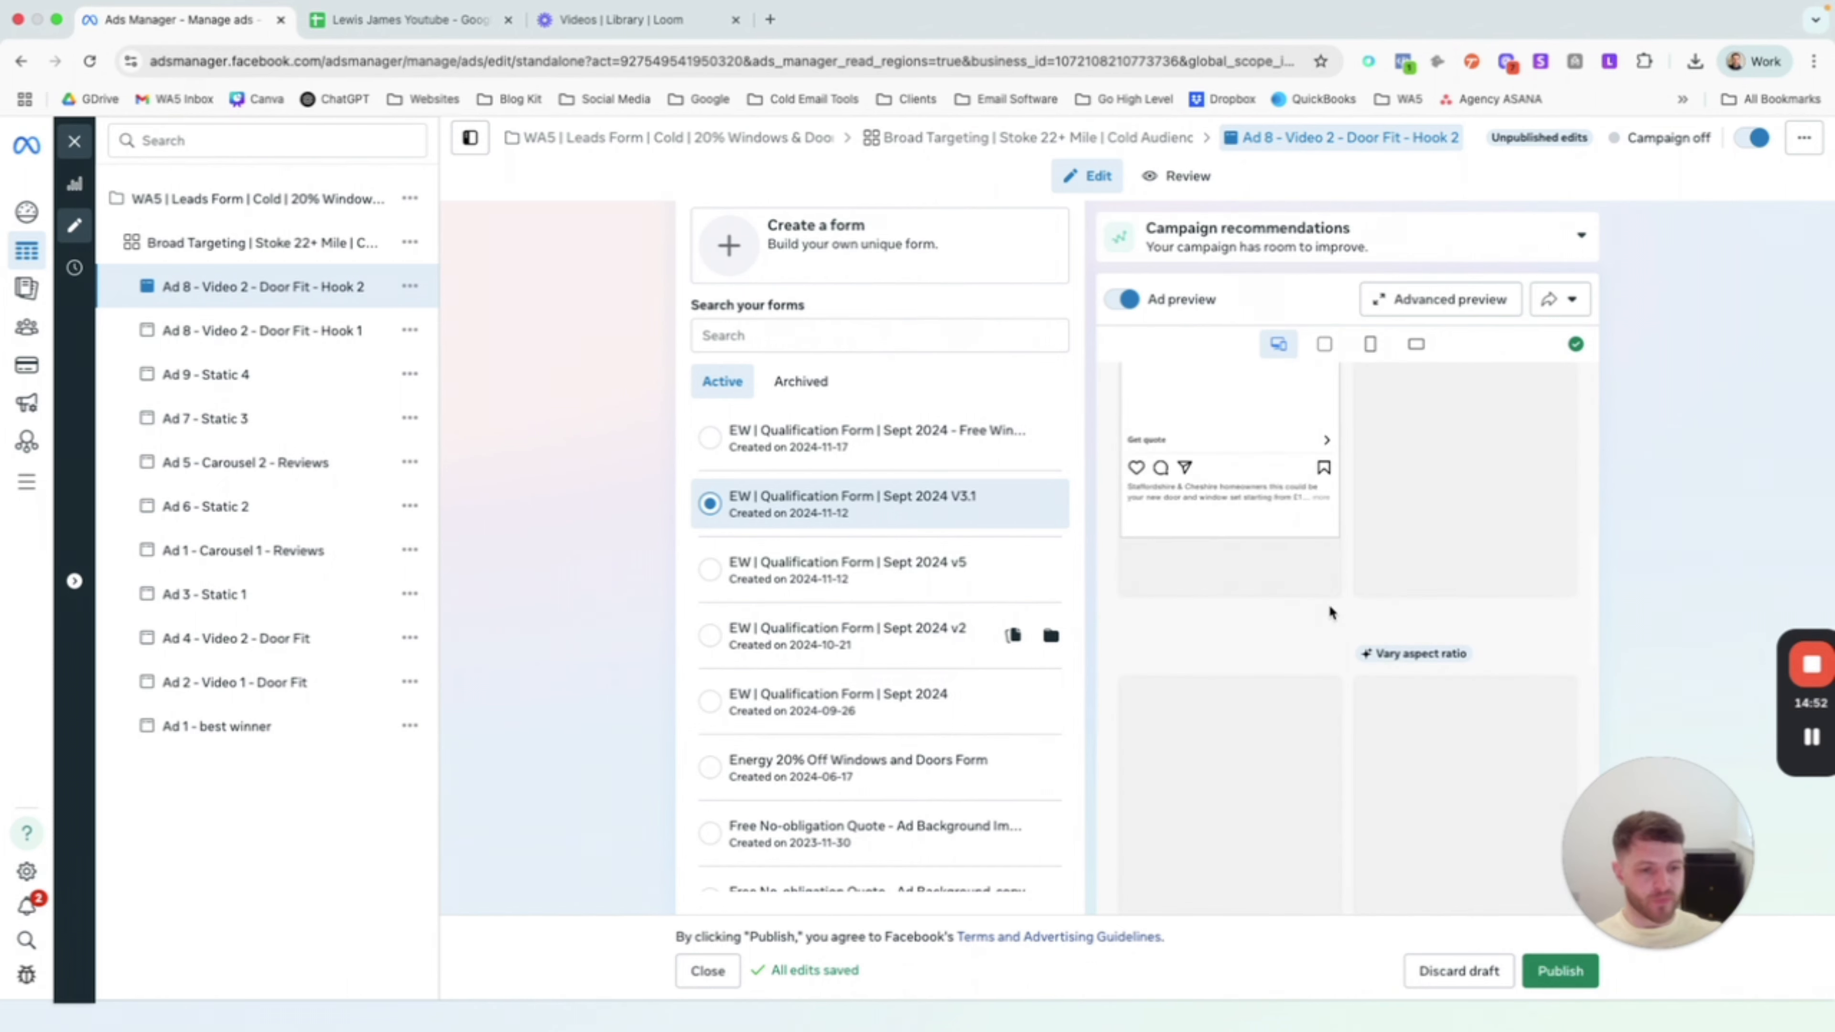
scroll(1333, 530, down, 5)
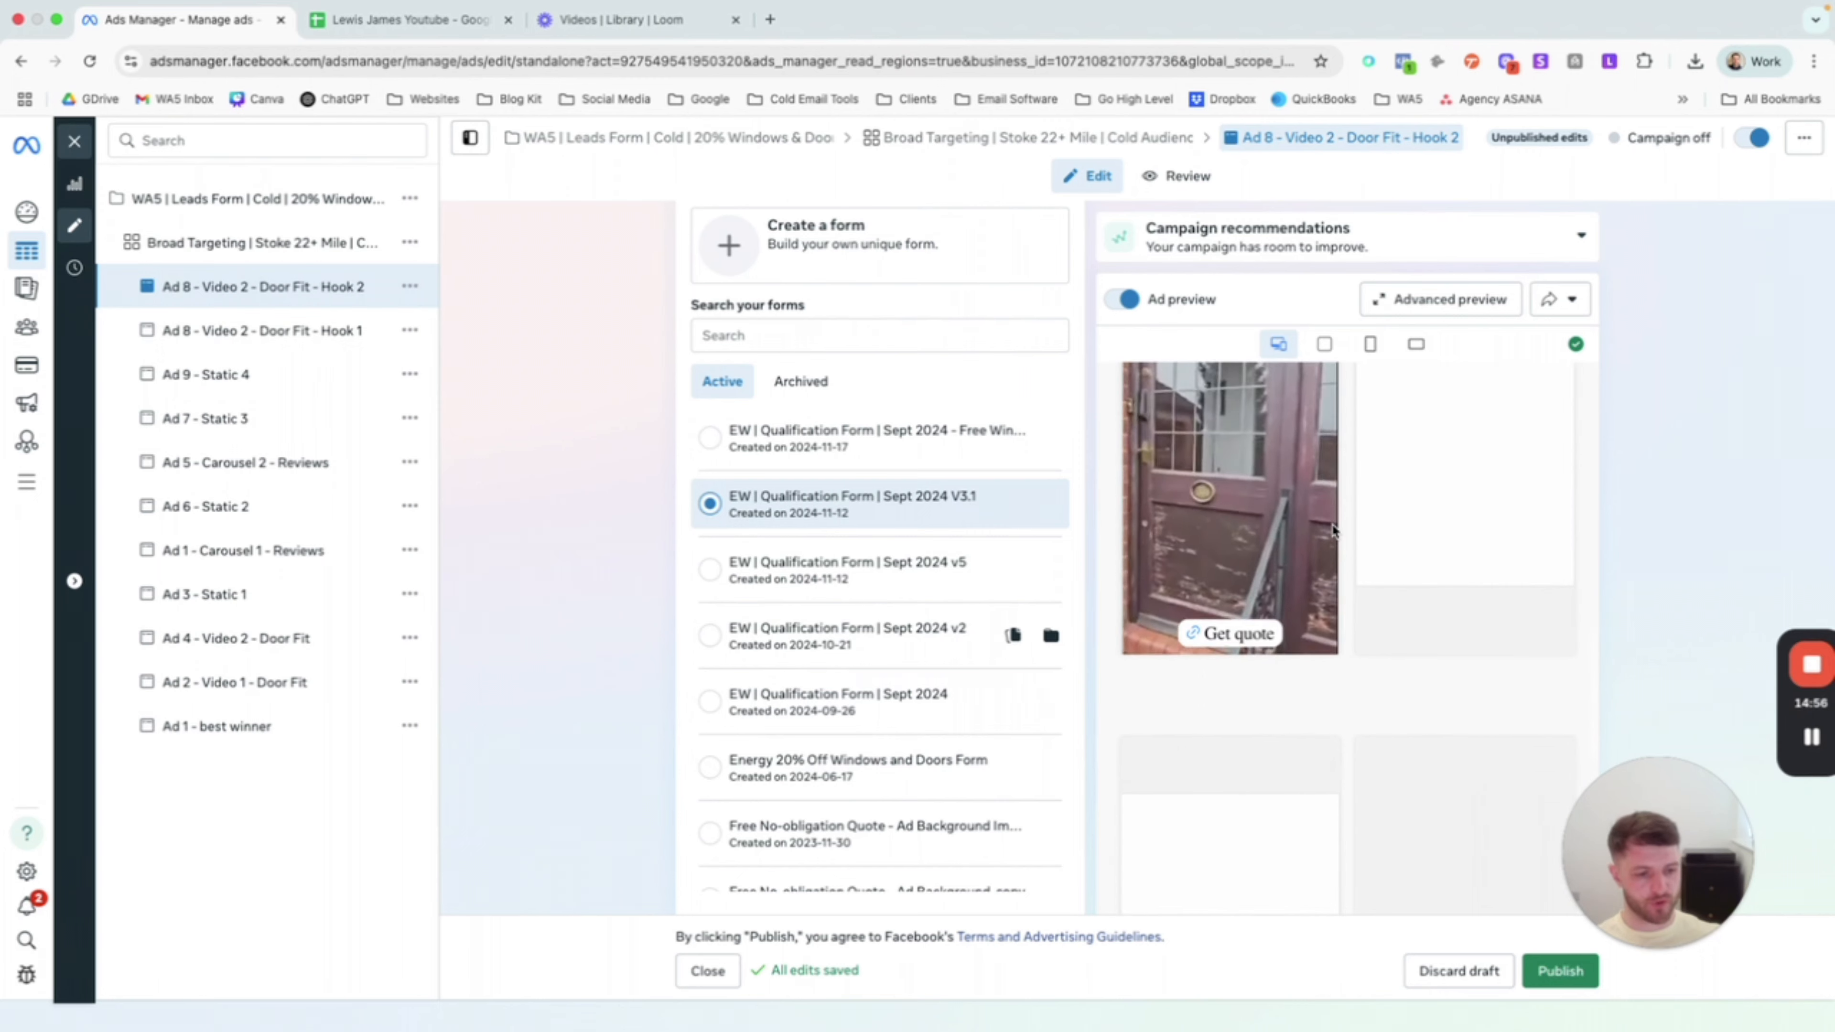
scroll(1331, 522, down, 5)
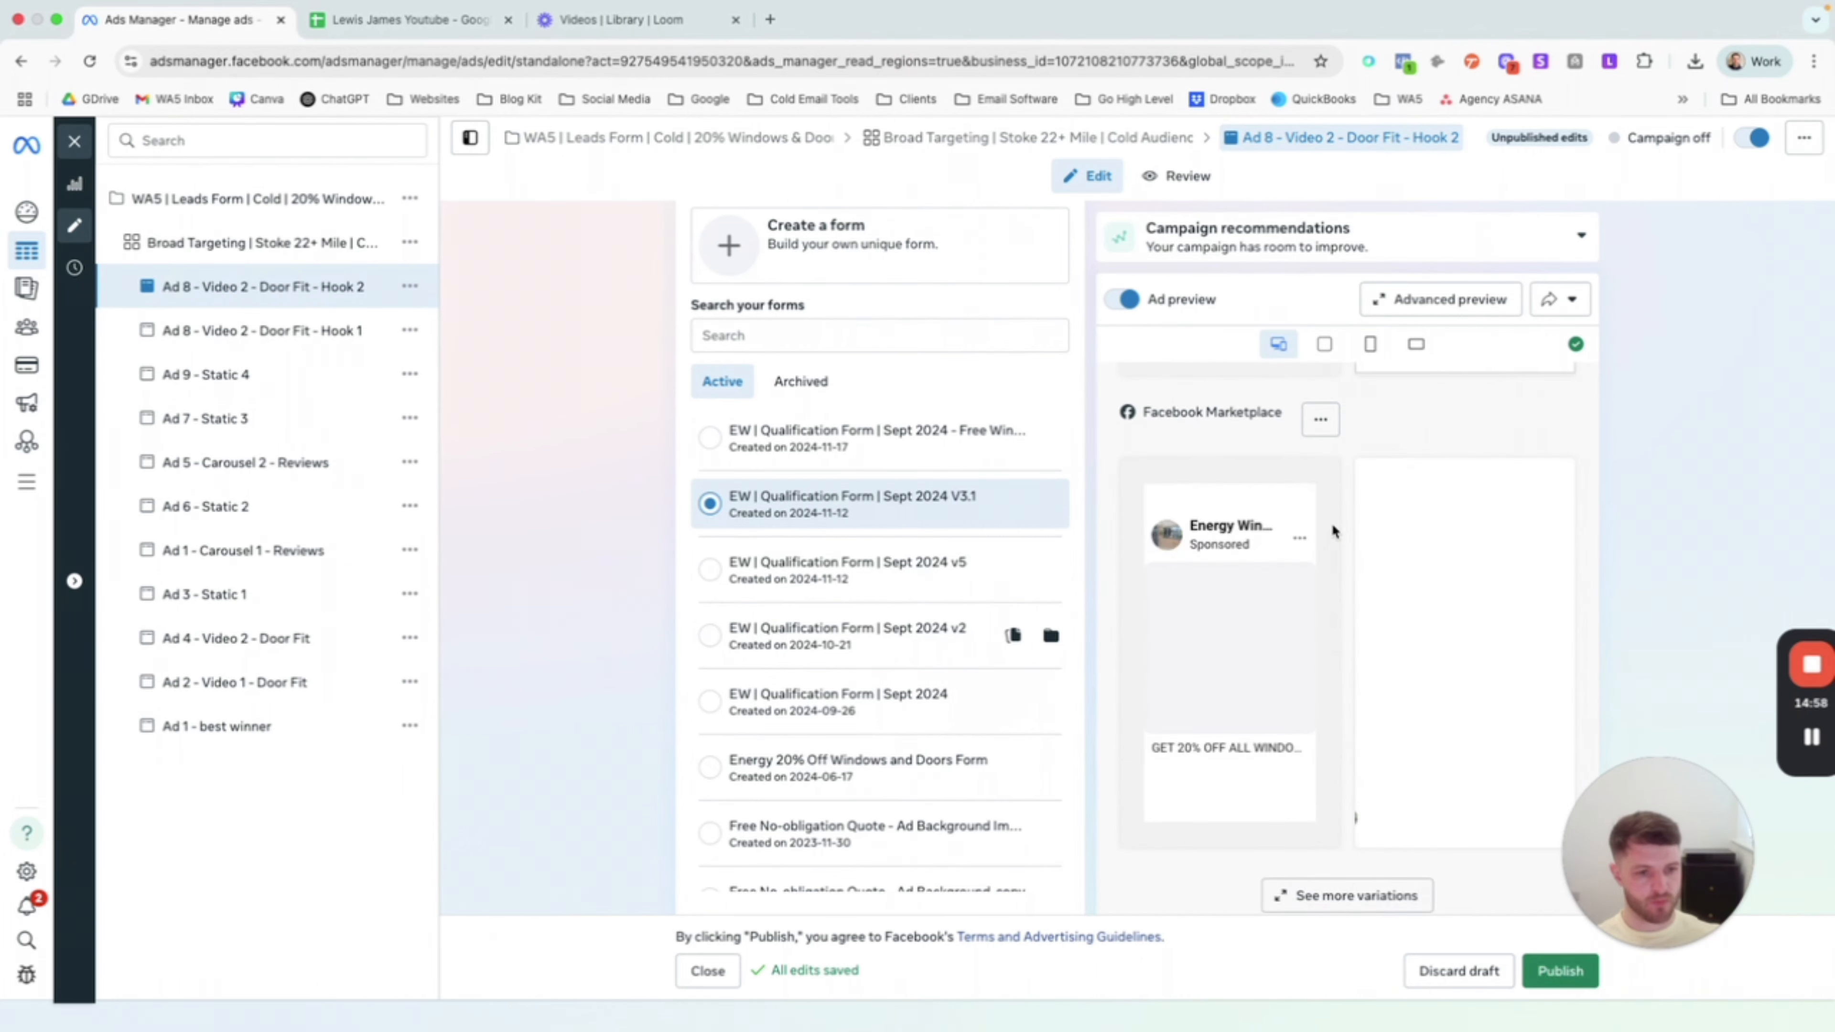
scroll(1332, 522, down, 5)
scroll(1334, 530, down, 10)
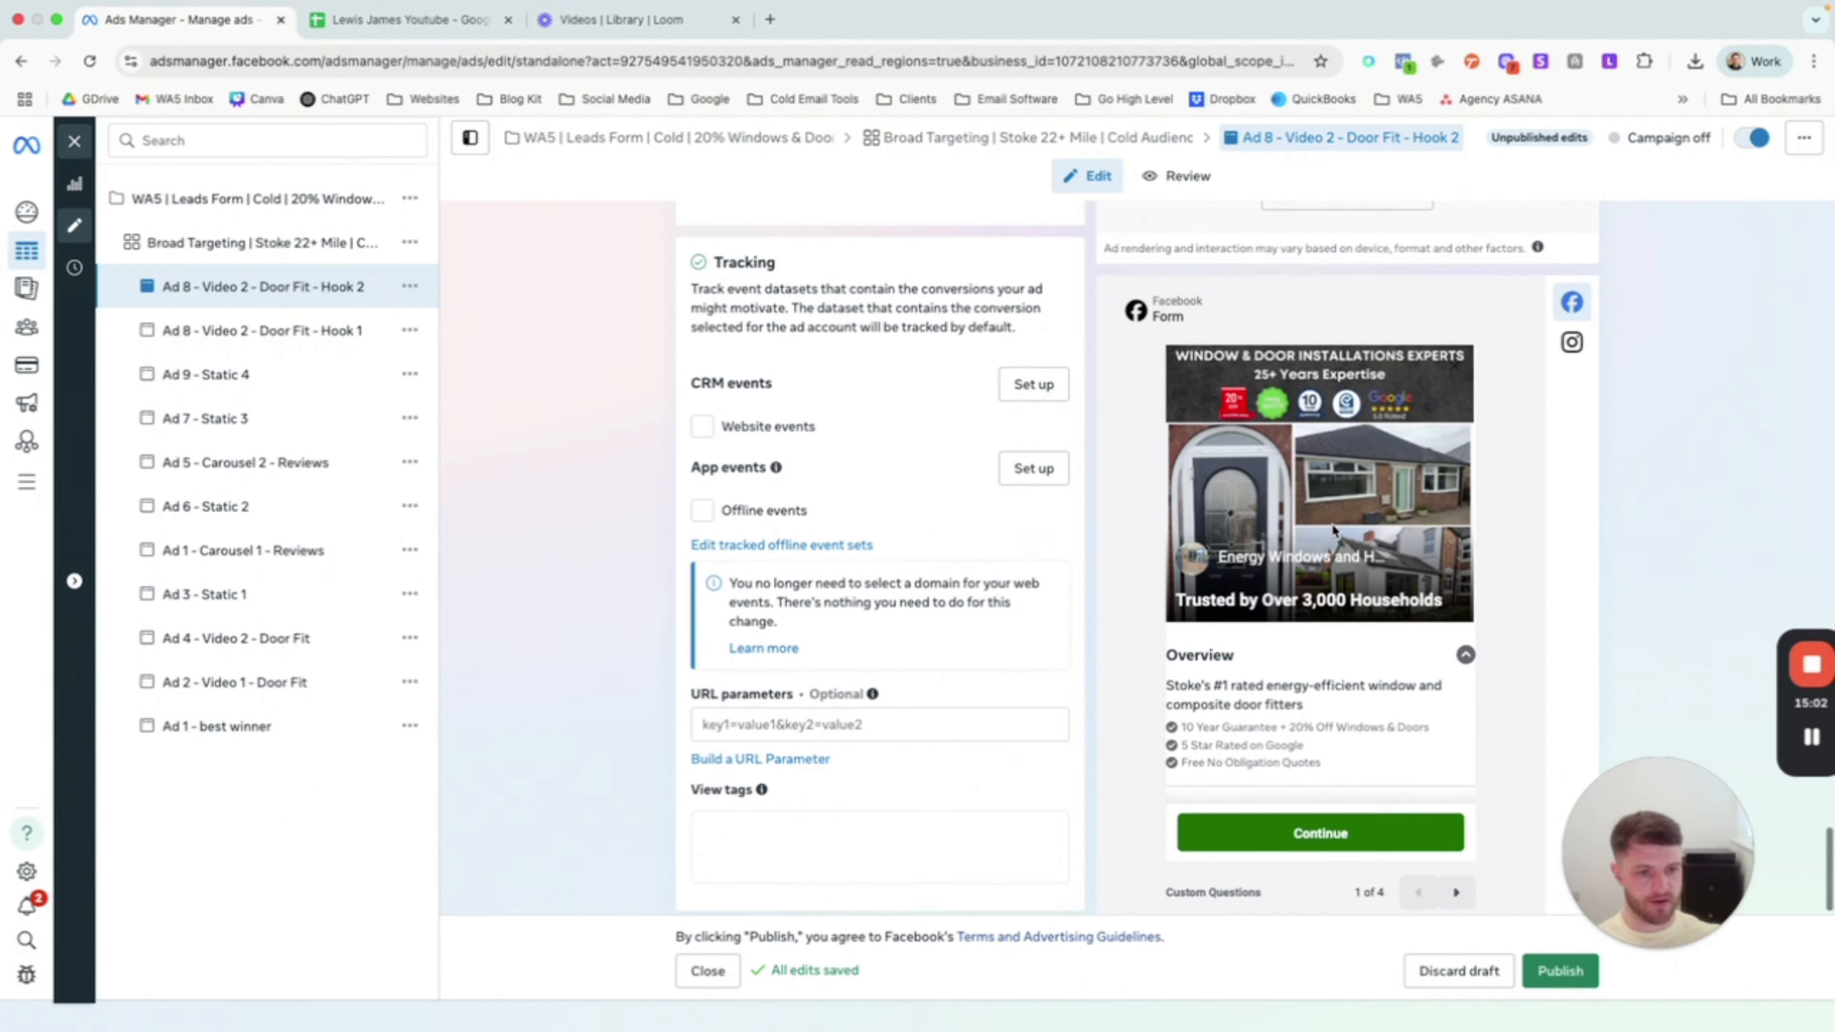
scroll(1332, 522, down, 2)
scroll(1331, 523, up, 2)
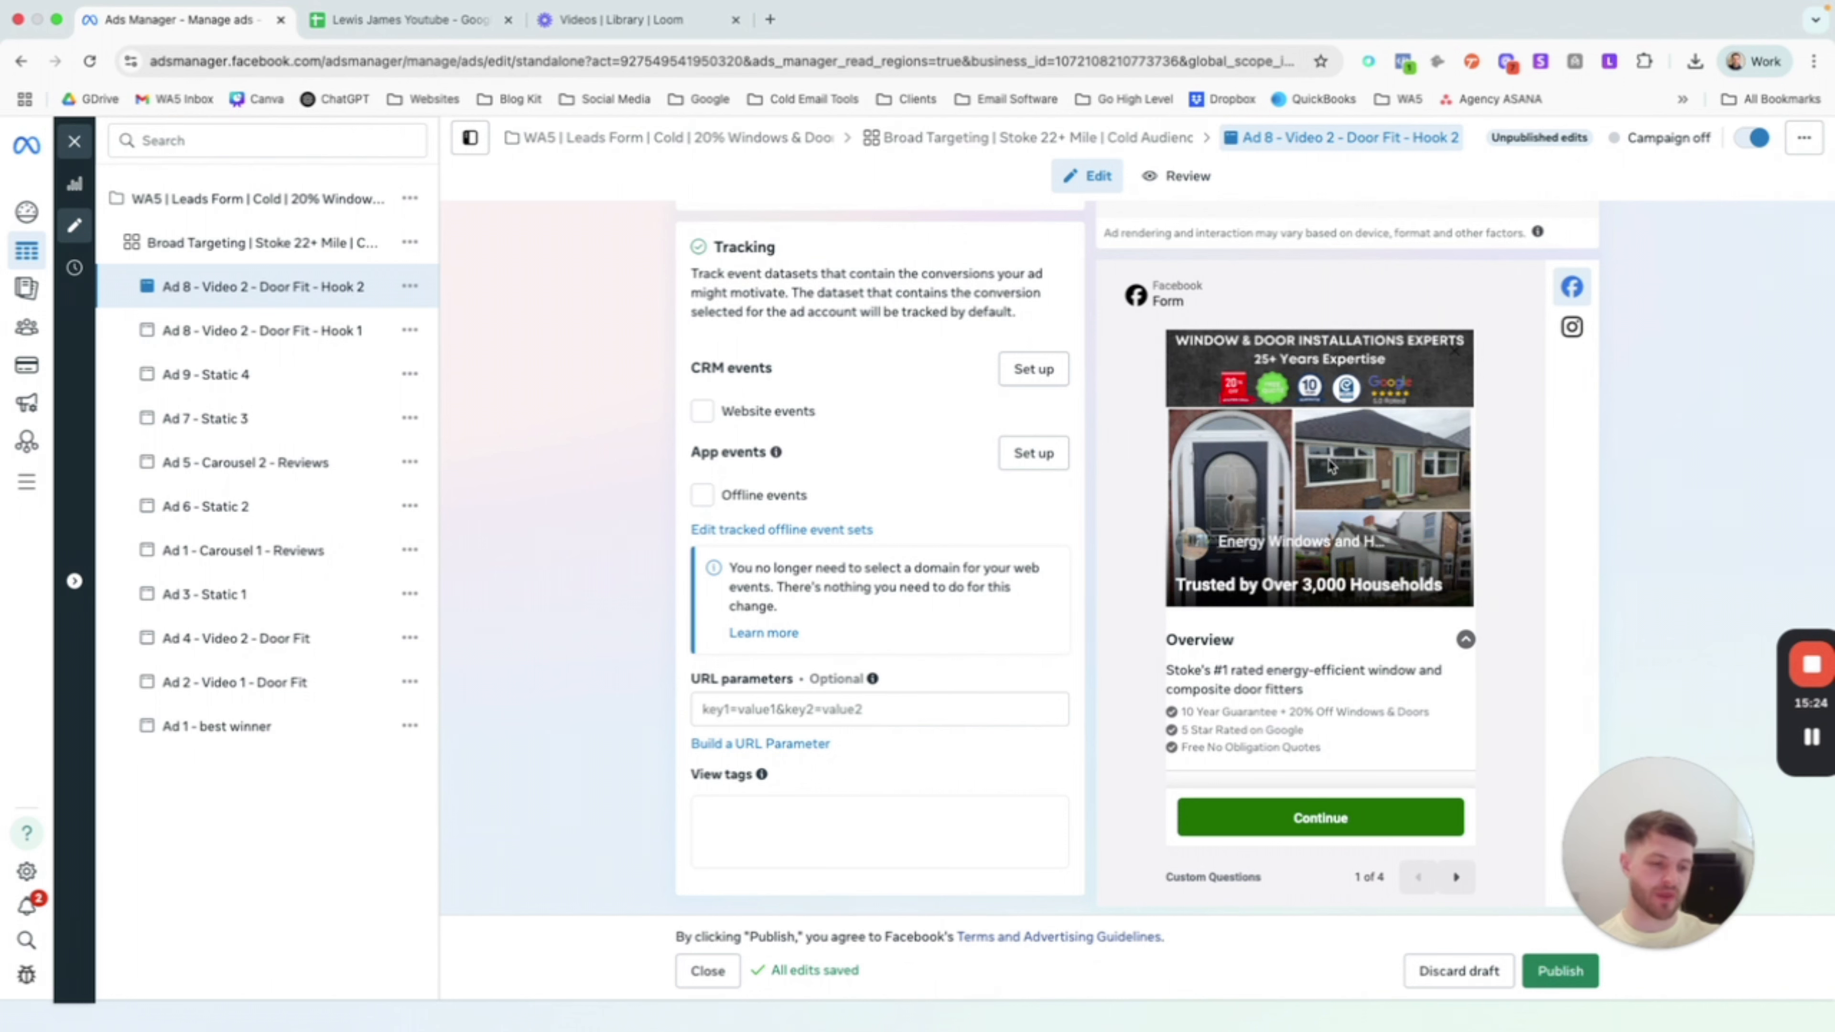
Step: Review the form preview's headline, overview text, benefit bullets and Project Type question, and advance to its contact information page
drag(1175, 587, 1454, 592)
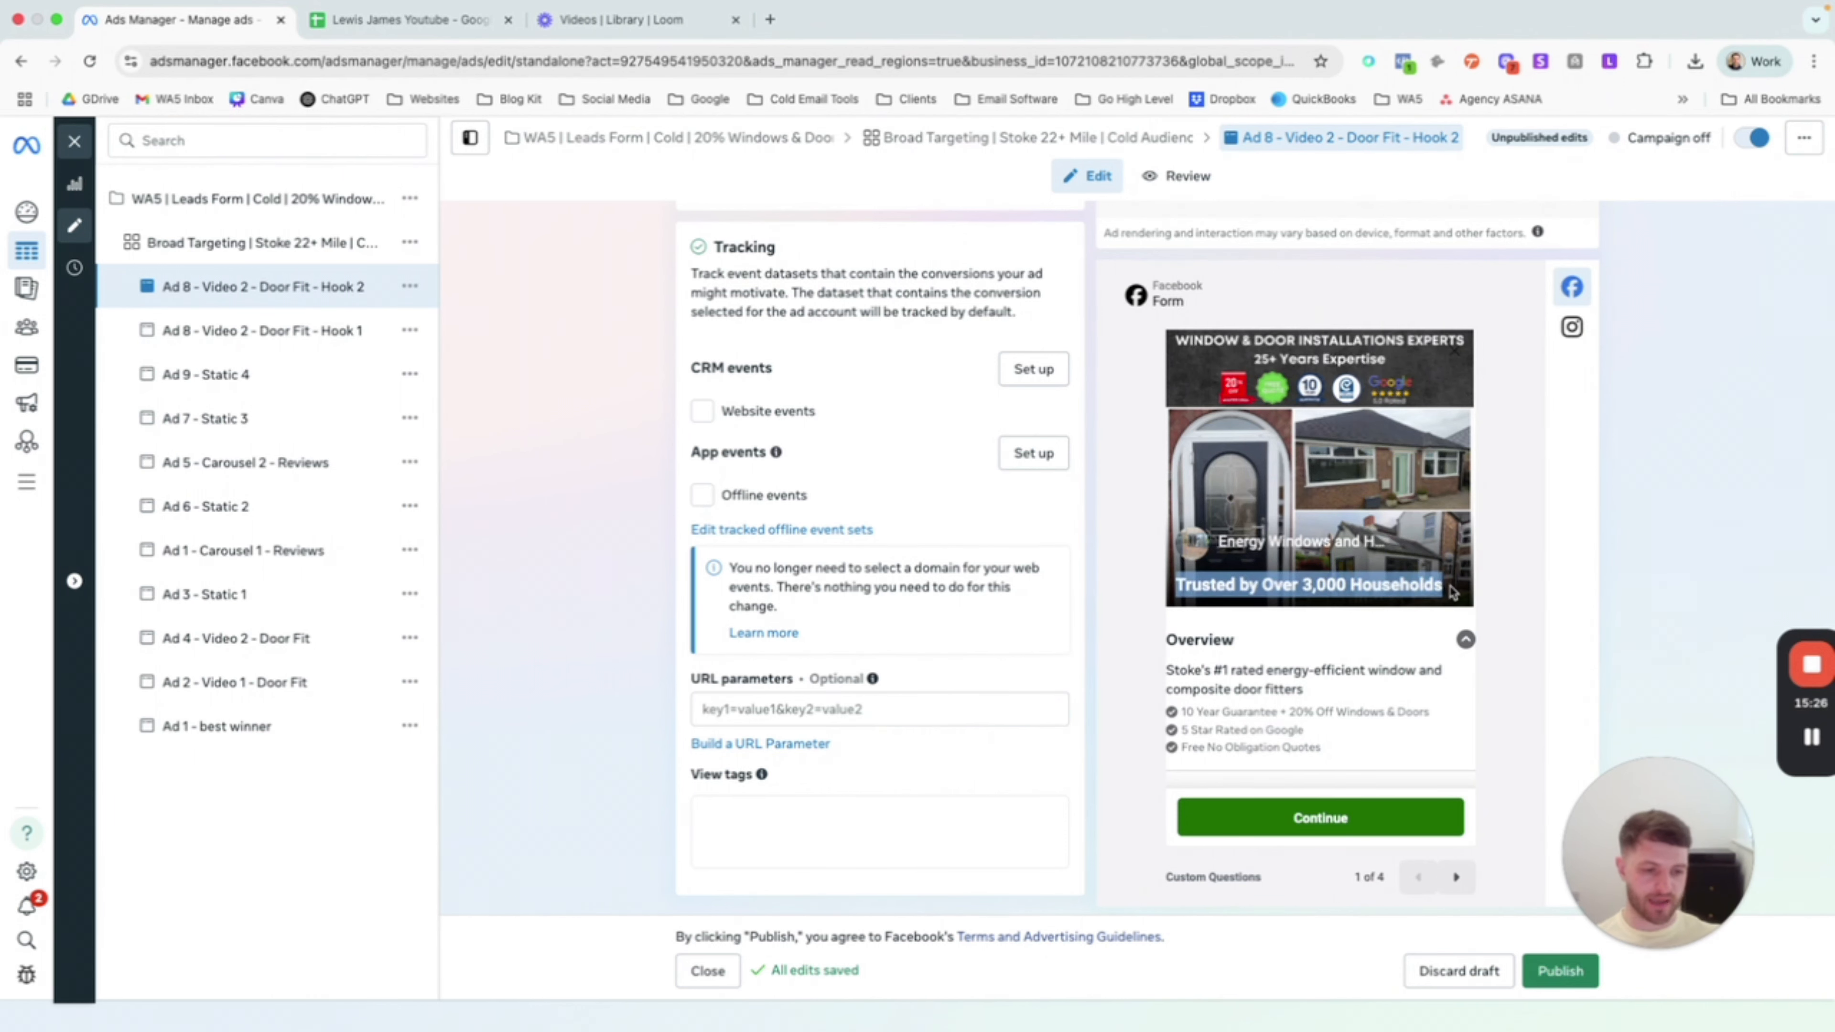
scroll(1301, 720, down, 2)
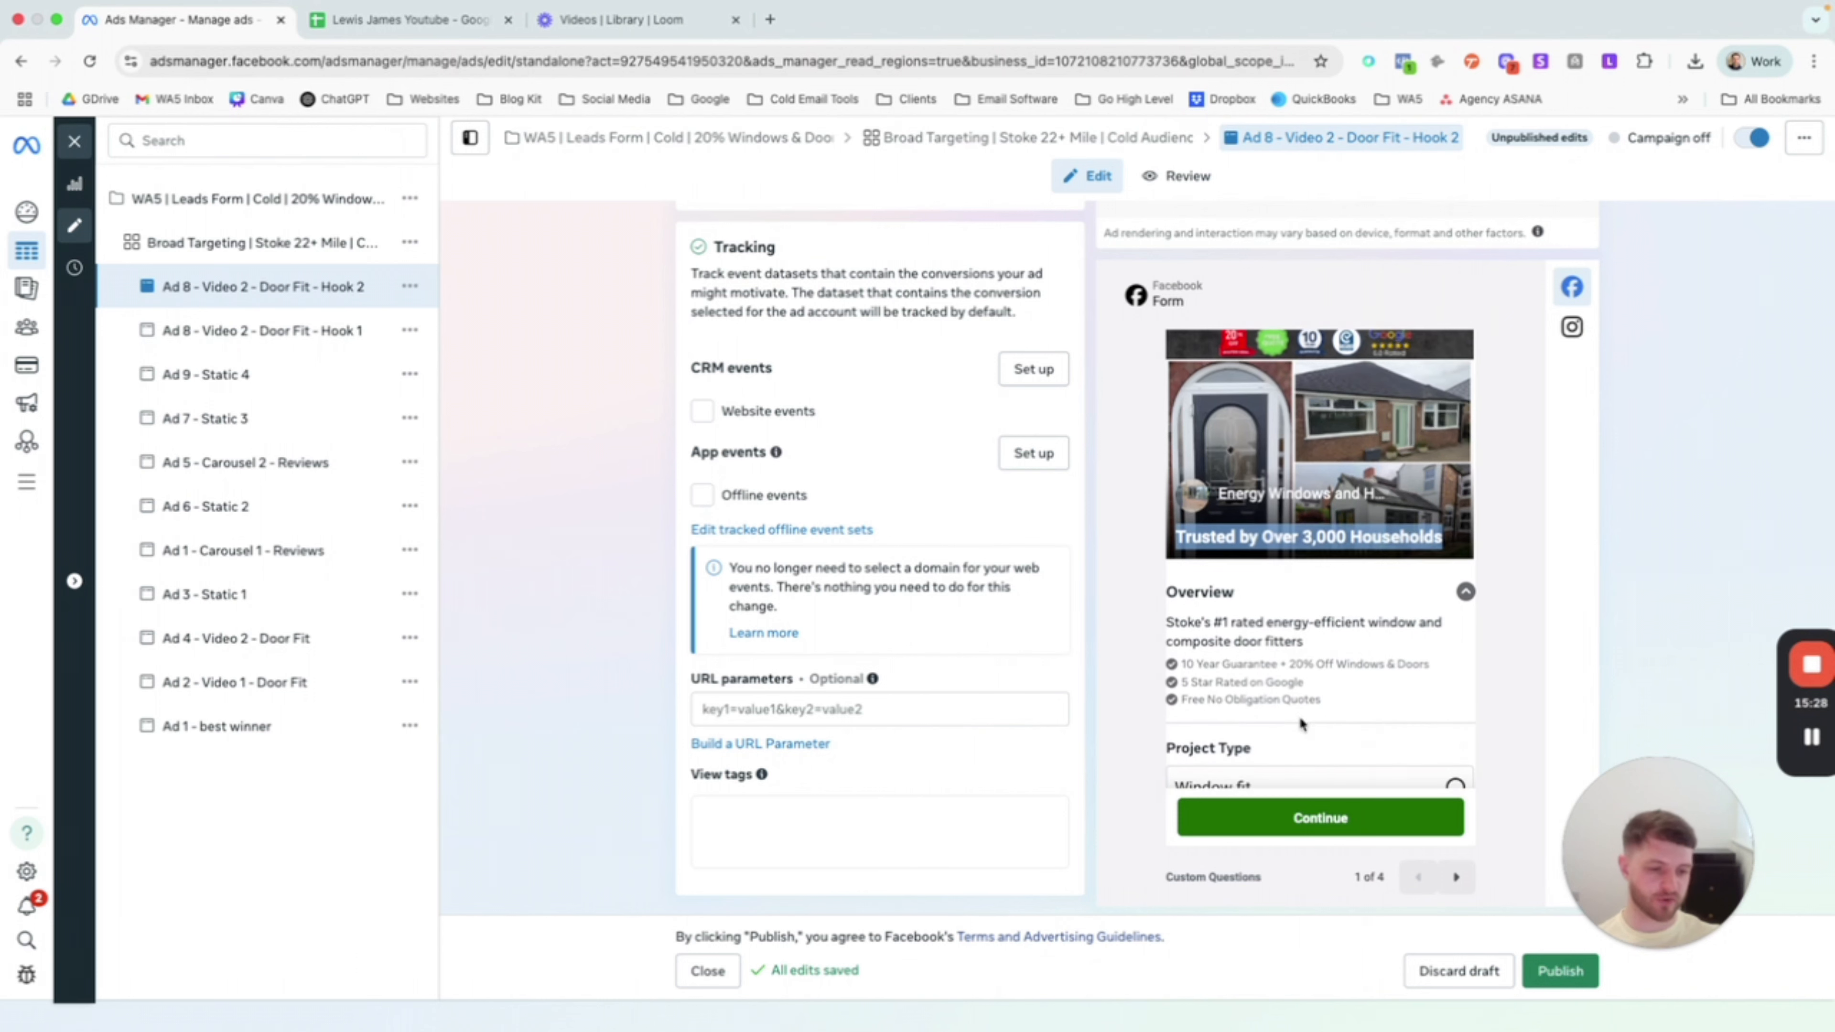
scroll(1299, 719, down, 3)
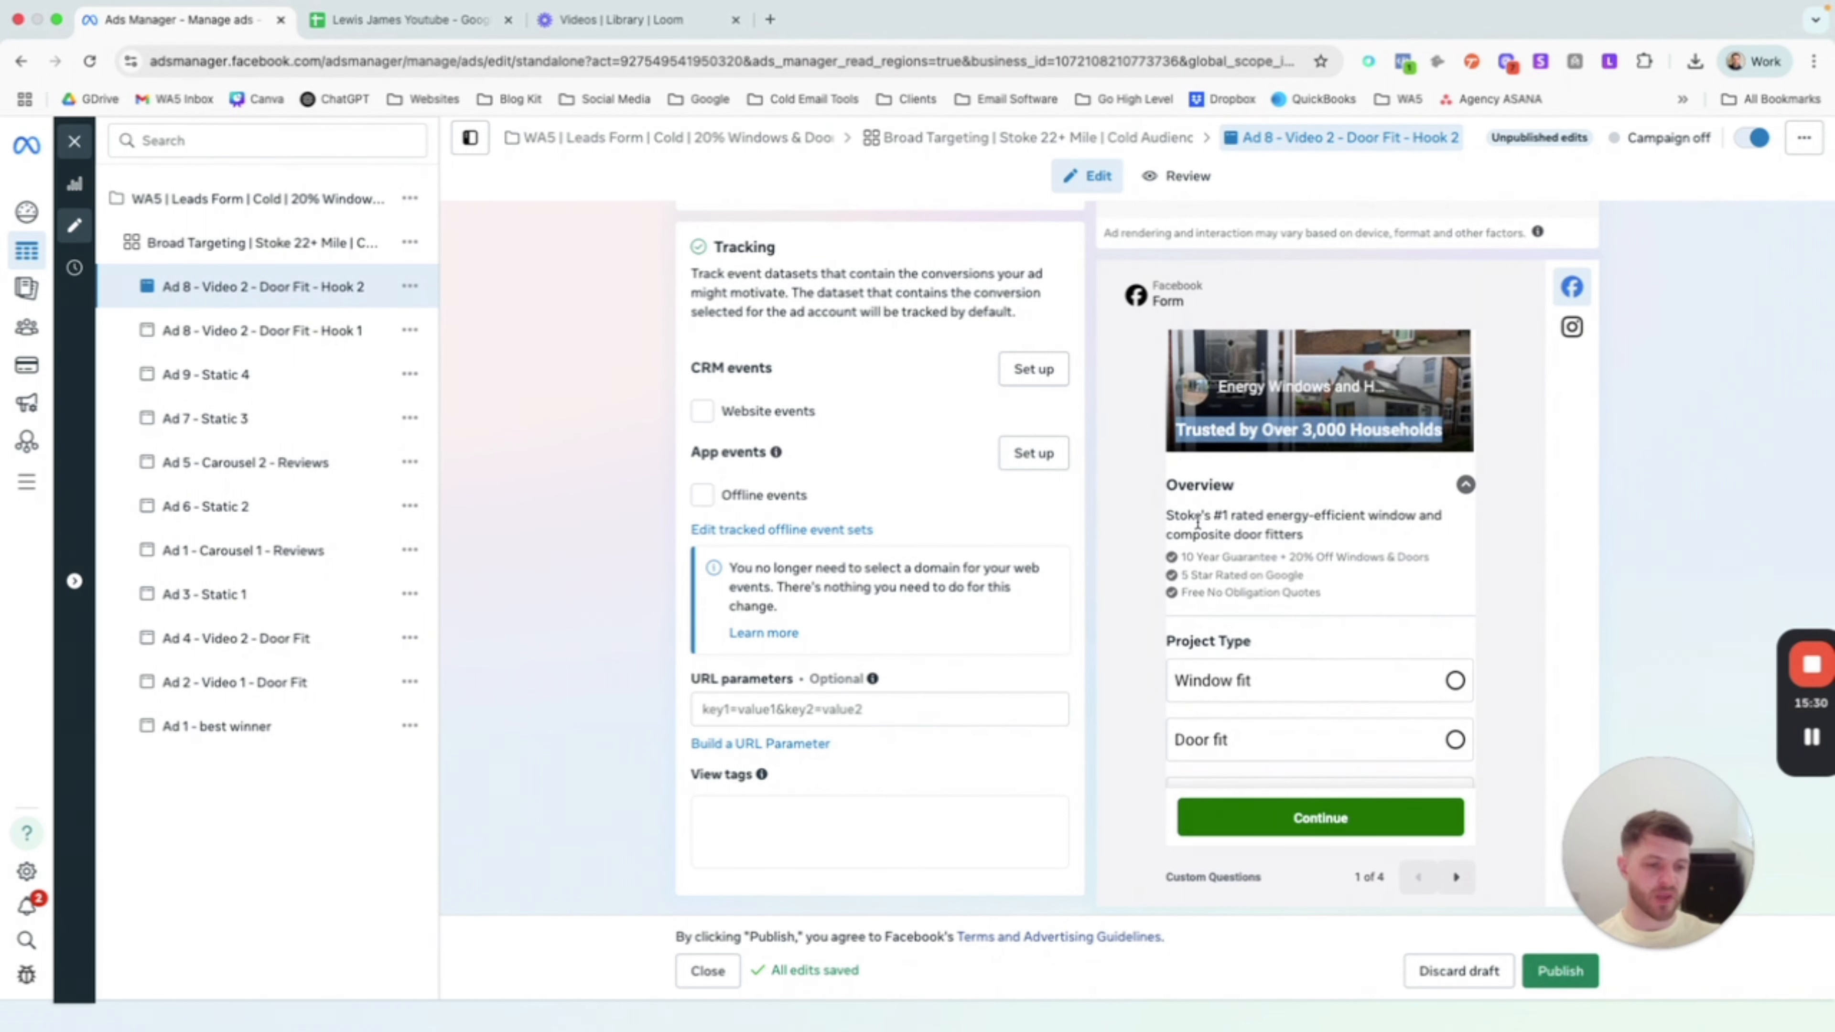
drag(1174, 516, 1319, 513)
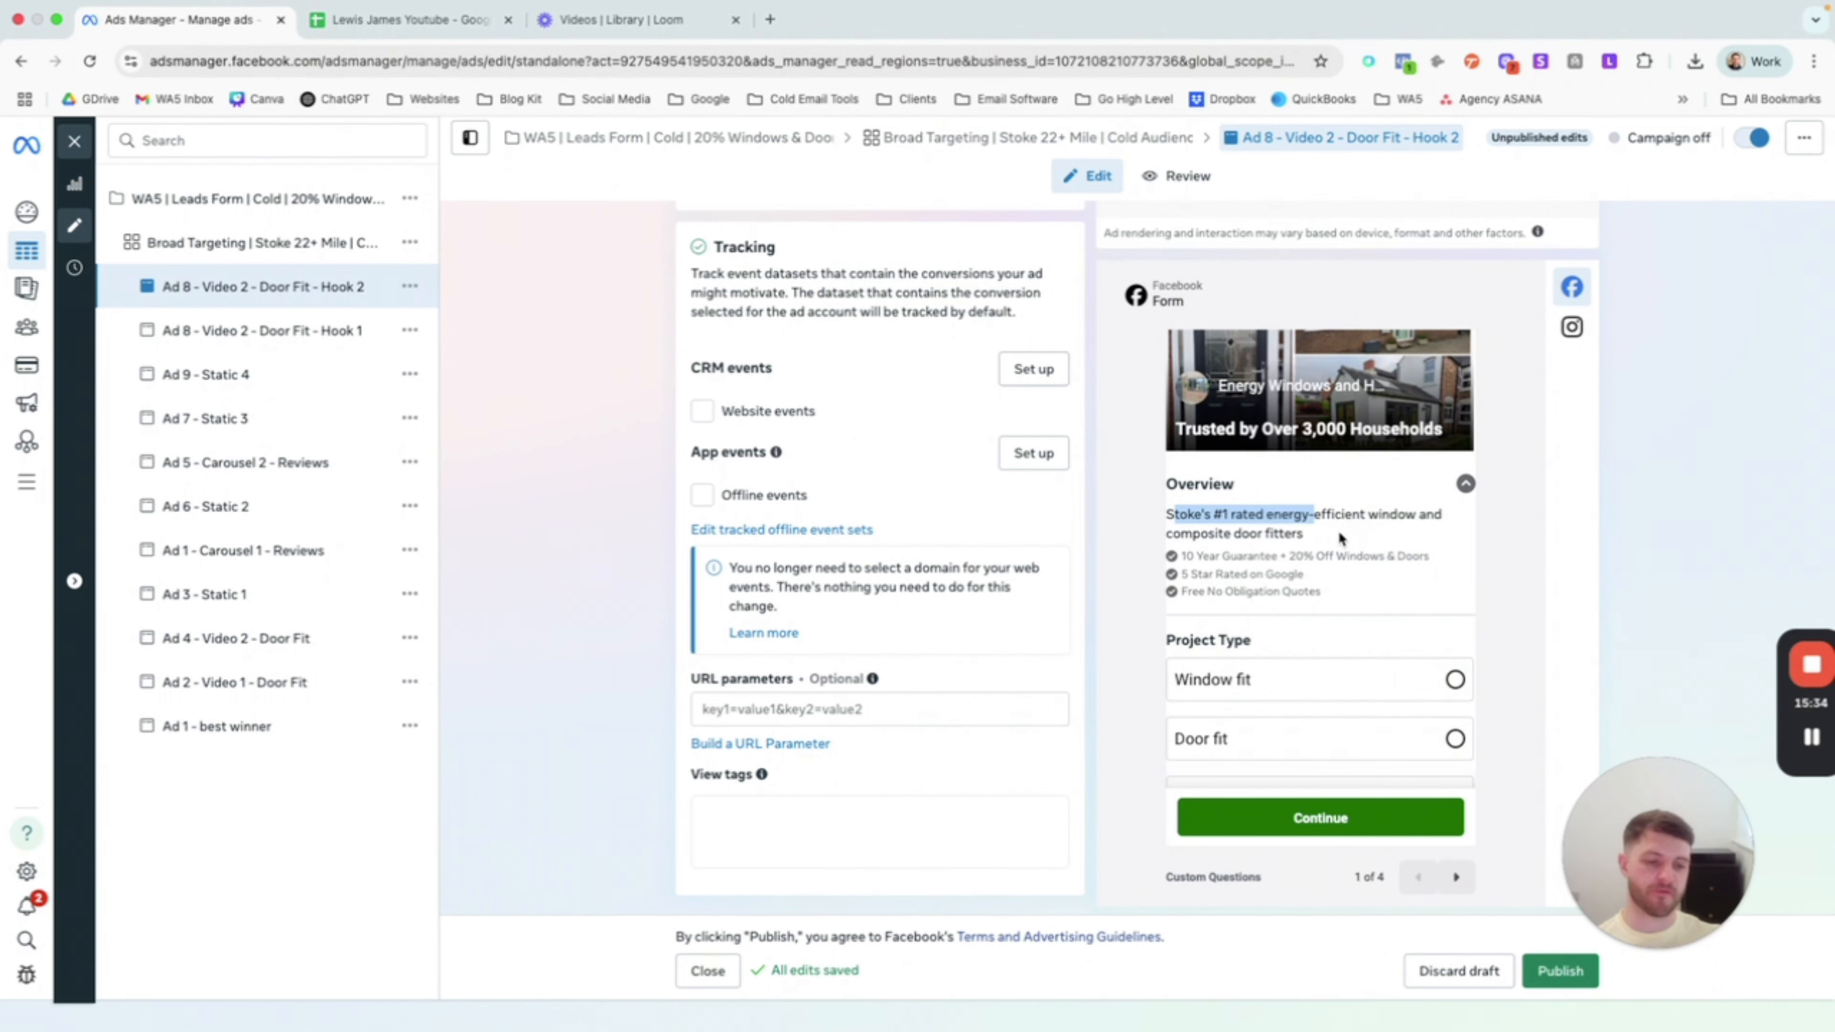
scroll(1337, 530, down, 2)
drag(1346, 526, 1179, 492)
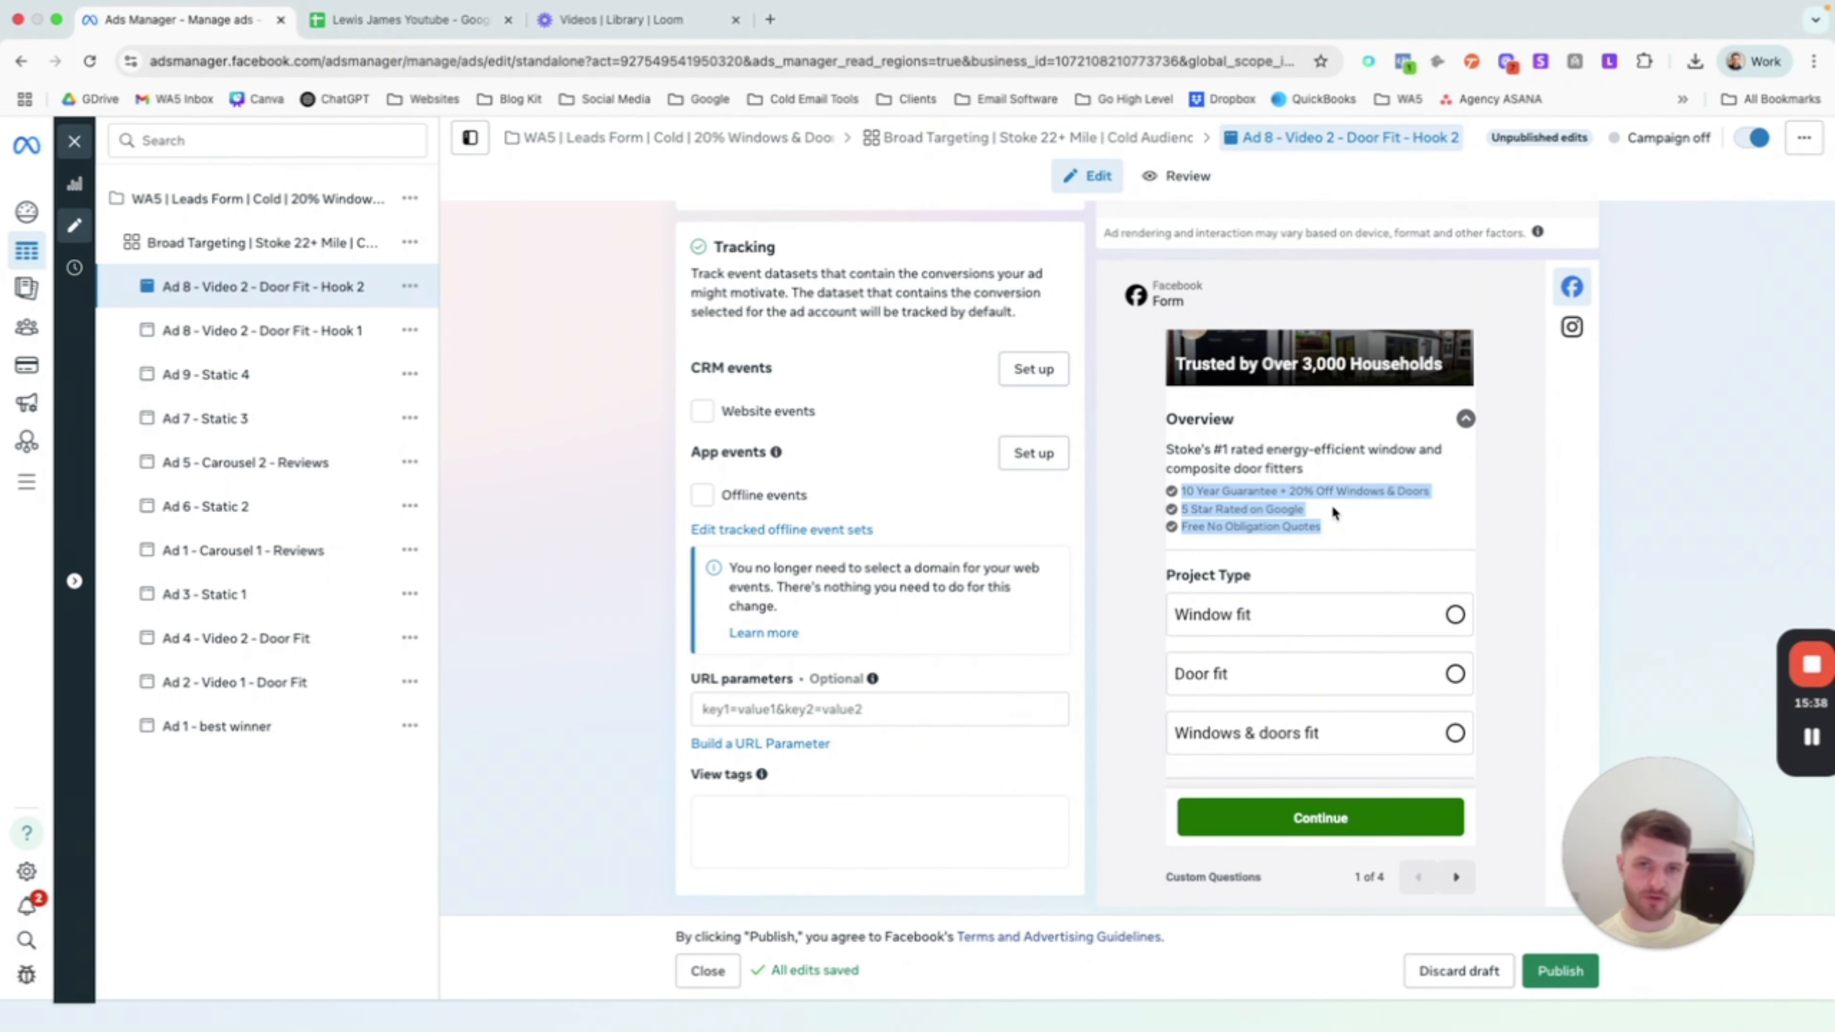
scroll(1323, 527, down, 1)
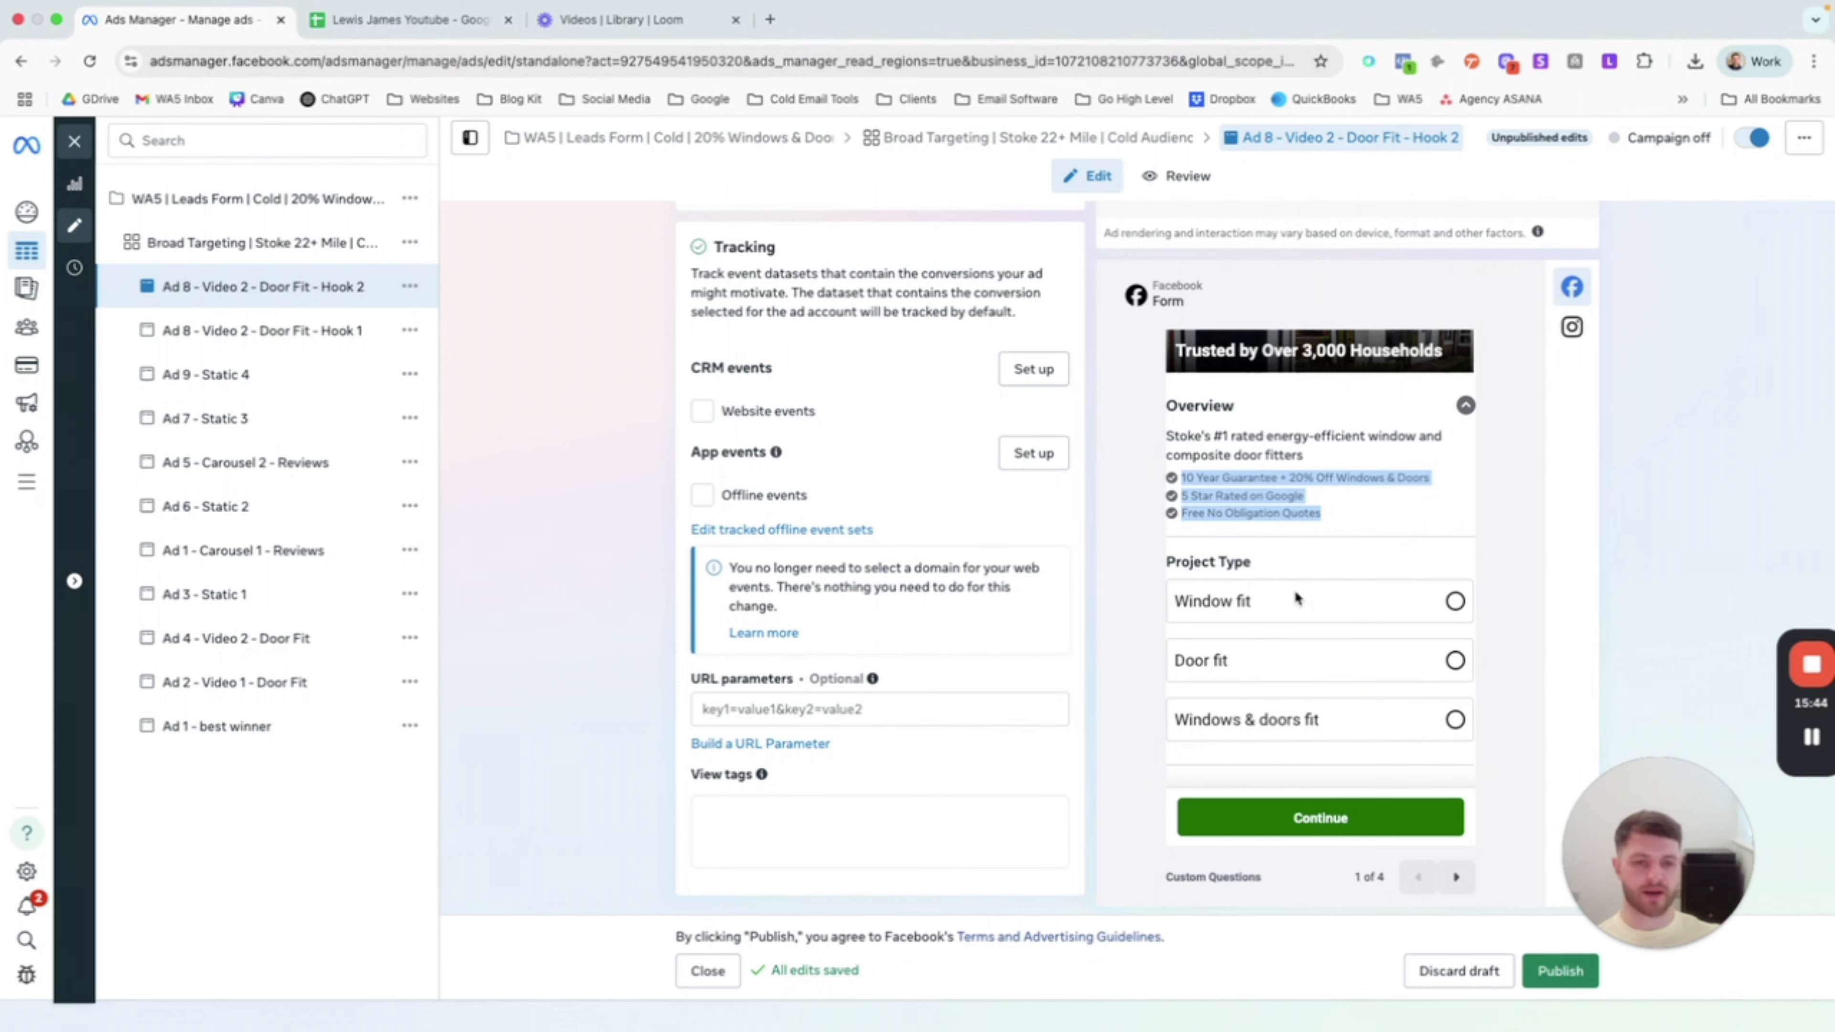
click(1455, 877)
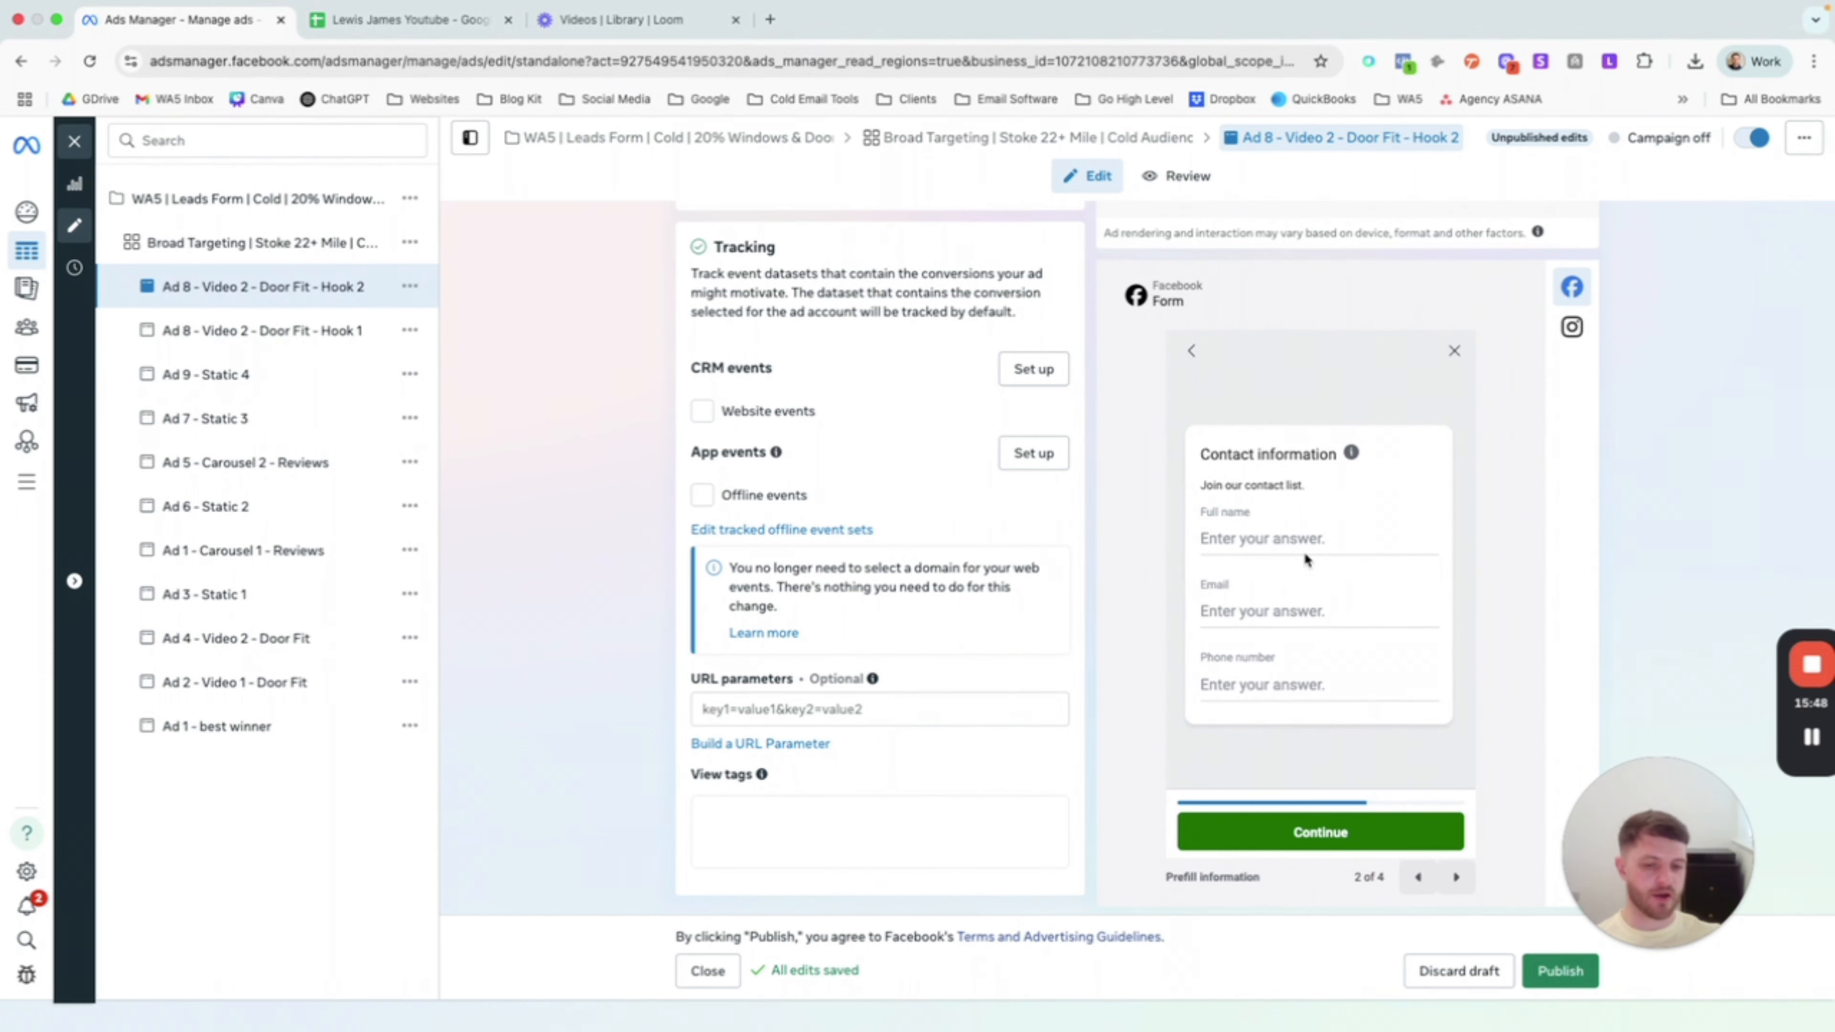